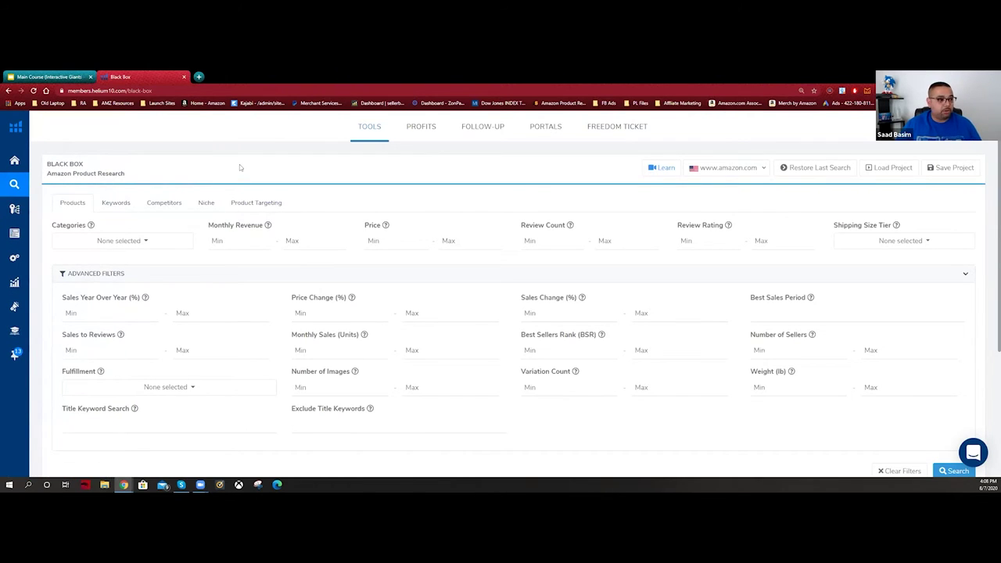
# - Enlarge the Black Box product research page to 175% zoom
pyautogui.hotkey('ctrl', '+')
pyautogui.hotkey('ctrl', '+')
pyautogui.hotkey('ctrl', '+')
pyautogui.hotkey('ctrl', '+')
pyautogui.hotkey('ctrl', '-')
pyautogui.hotkey('ctrl', '-')
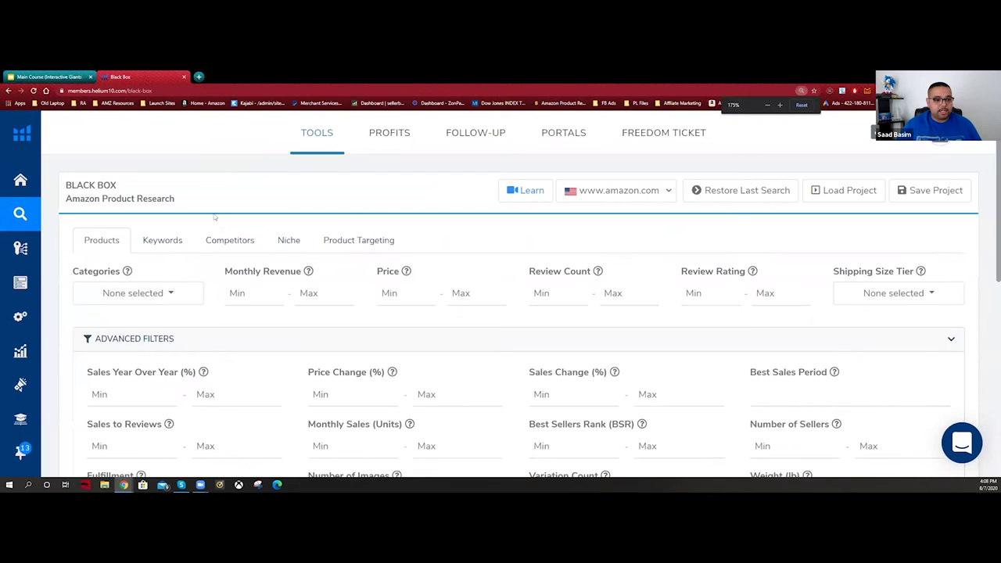
pyautogui.scroll(-1, 214, 217)
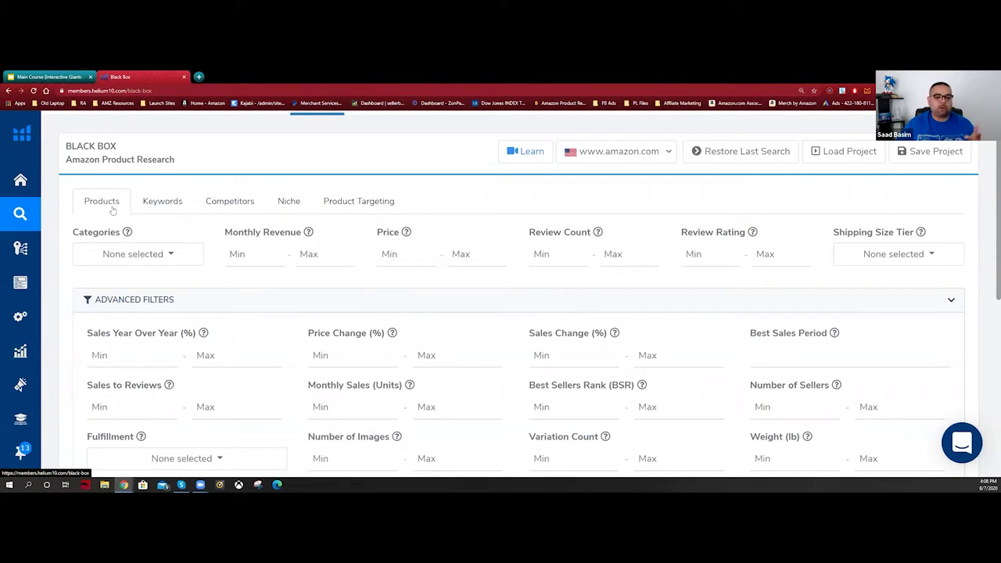
# - Examine the filters available for keyword-based research in Black Box
pyautogui.click(165, 203)
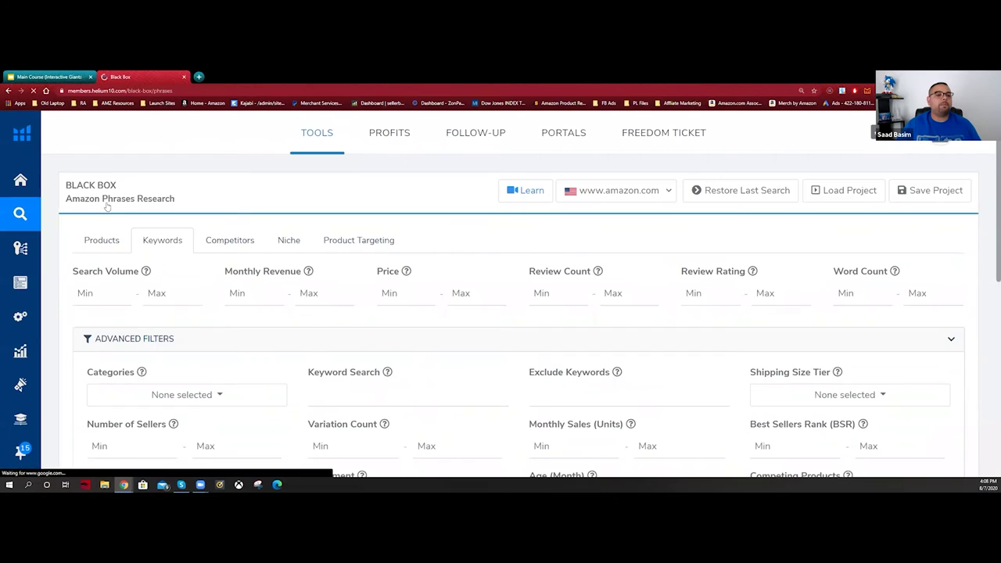
pyautogui.scroll(-4, 107, 263)
pyautogui.scroll(4, 108, 268)
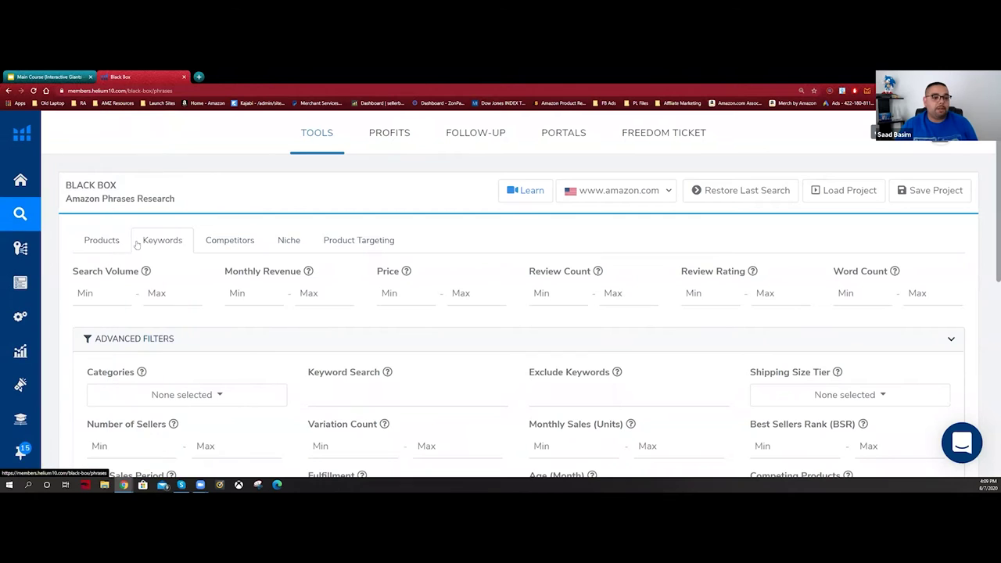
# - Return to the product research filters and open the list of categories
pyautogui.click(131, 244)
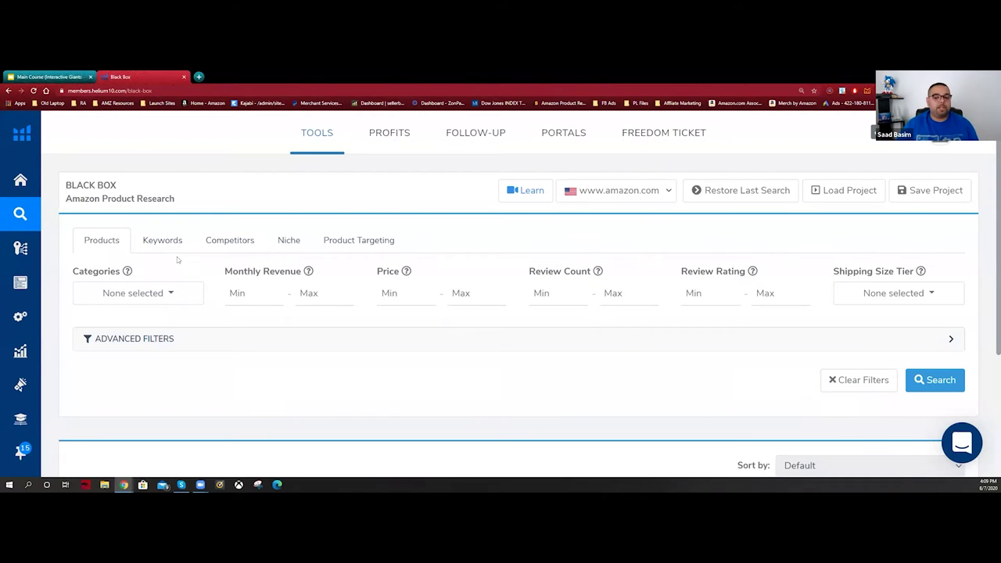
pyautogui.scroll(-1, 97, 231)
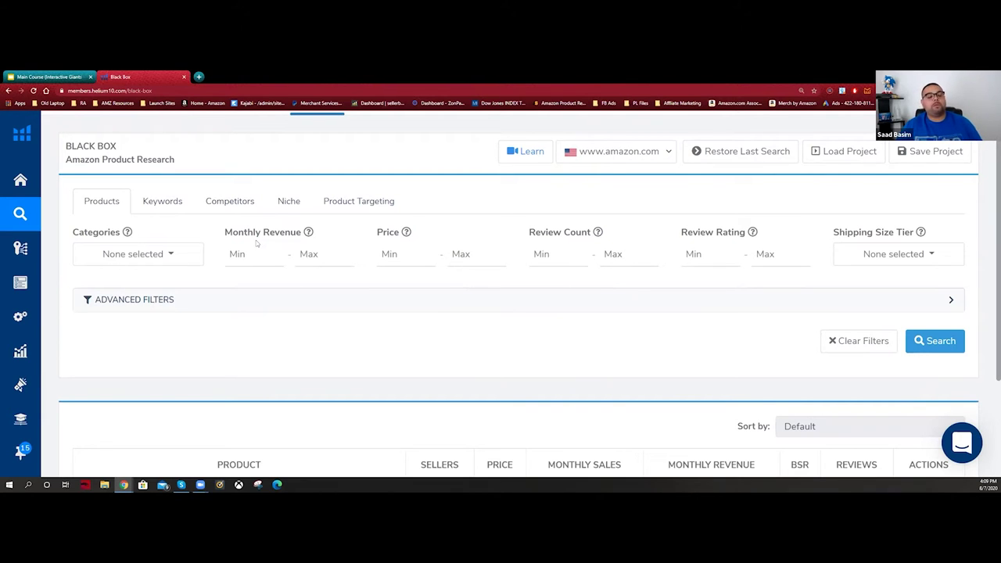
pyautogui.click(188, 255)
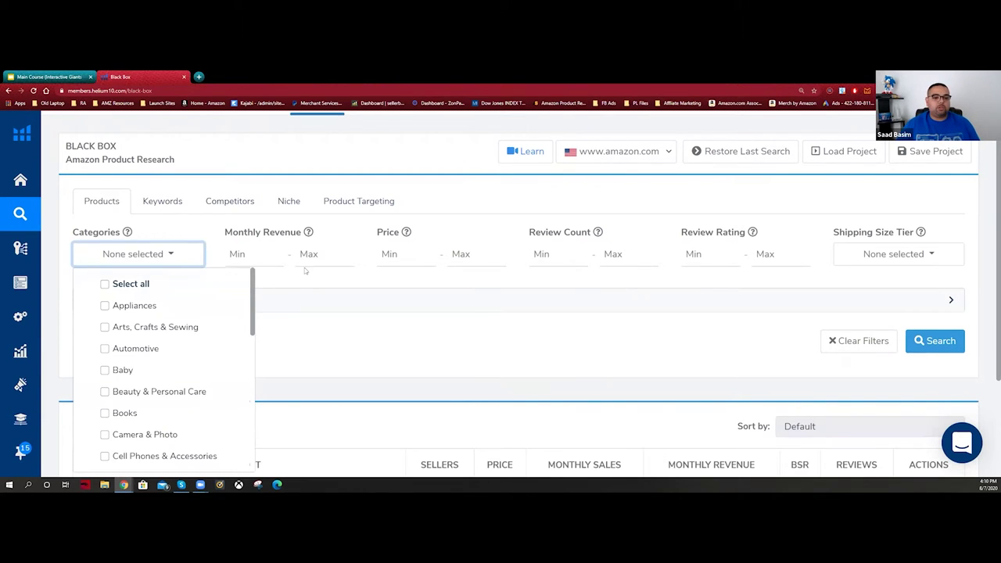
pyautogui.scroll(-1, 274, 271)
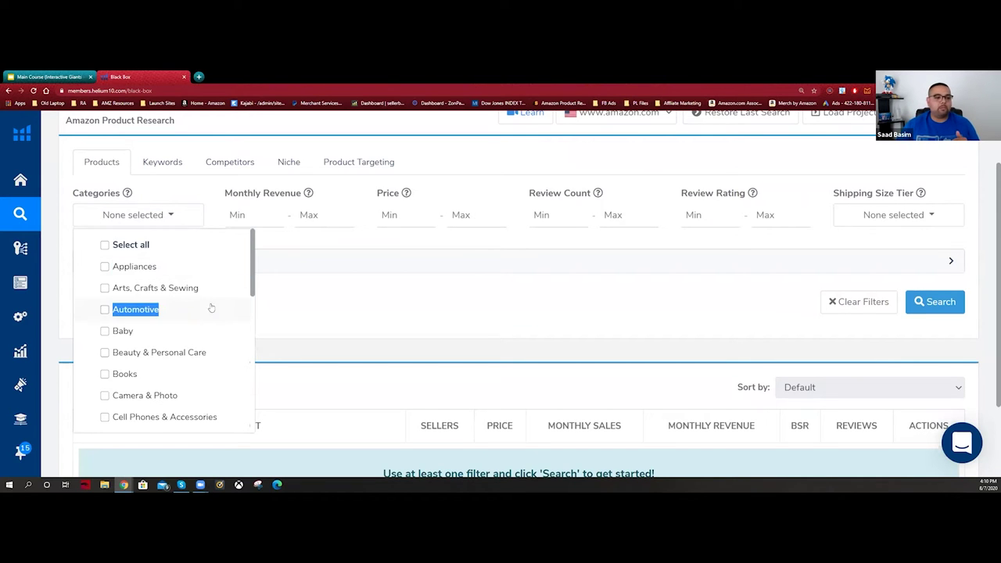
# - Toggle all categories on and off, and choose Arts, Crafts & Sewing, Automotive, Baby, Beauty & Personal Care, and Camera & Photo
pyautogui.click(125, 244)
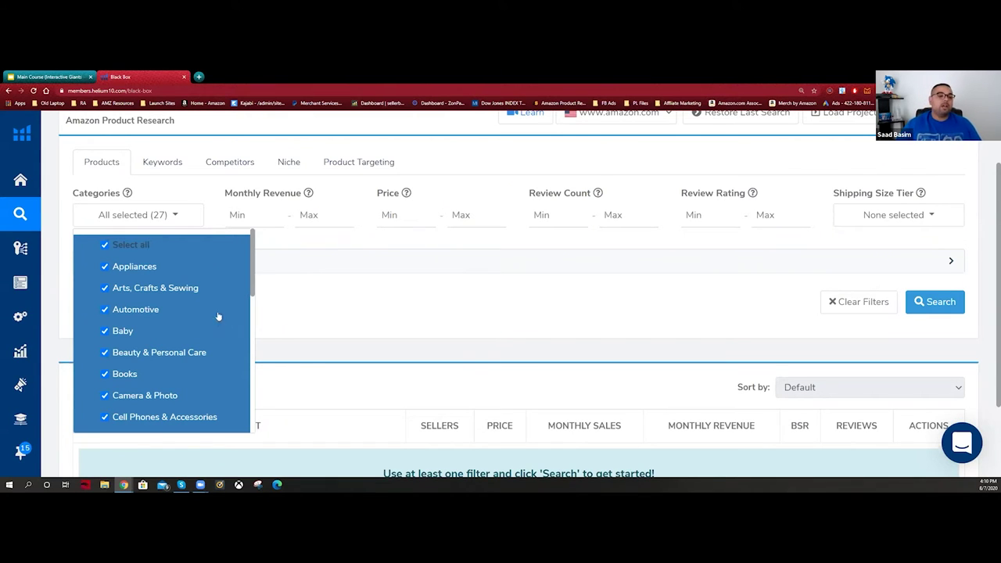
pyautogui.click(112, 248)
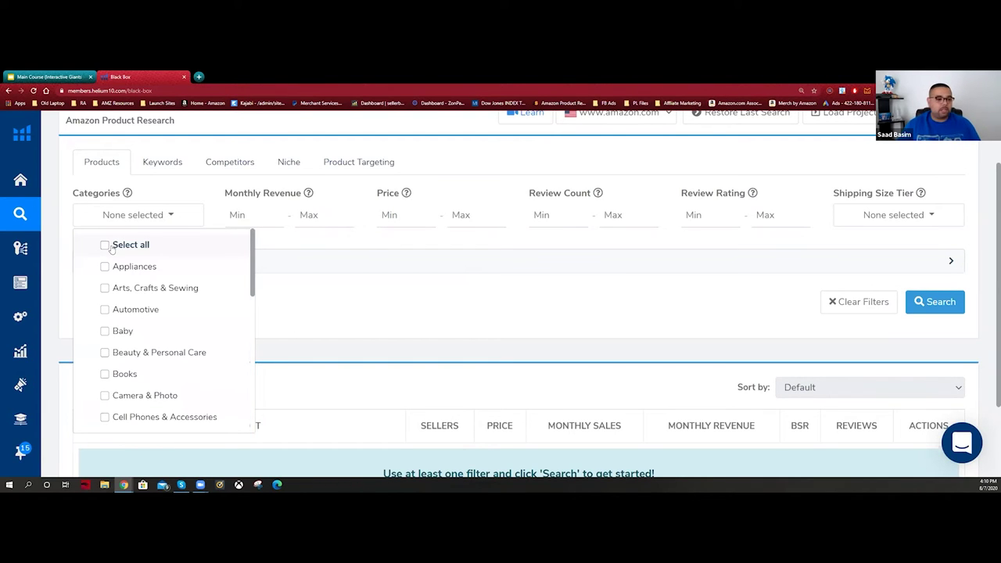
pyautogui.click(154, 288)
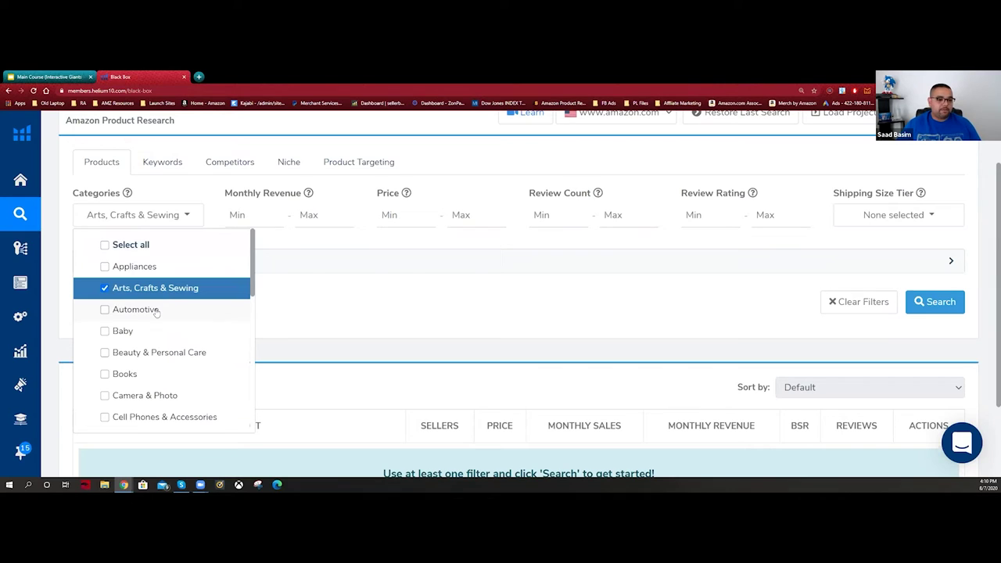
pyautogui.click(156, 311)
pyautogui.scroll(-1, 189, 314)
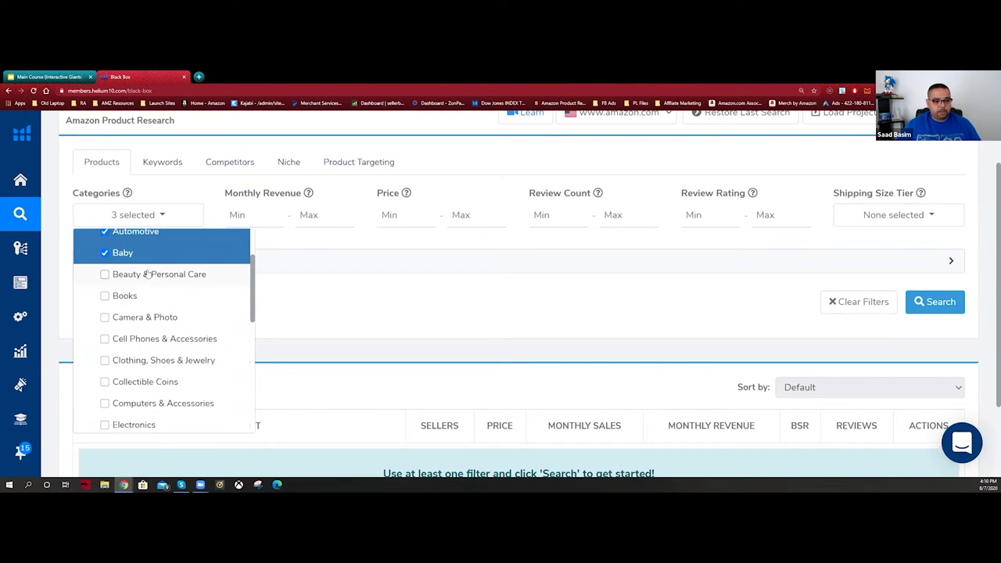
pyautogui.click(204, 280)
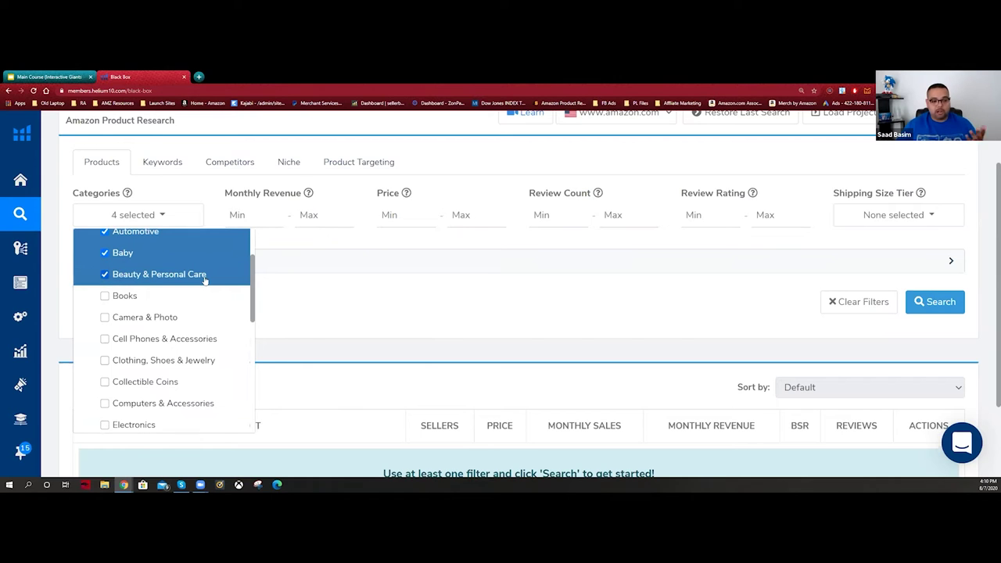
pyautogui.click(195, 316)
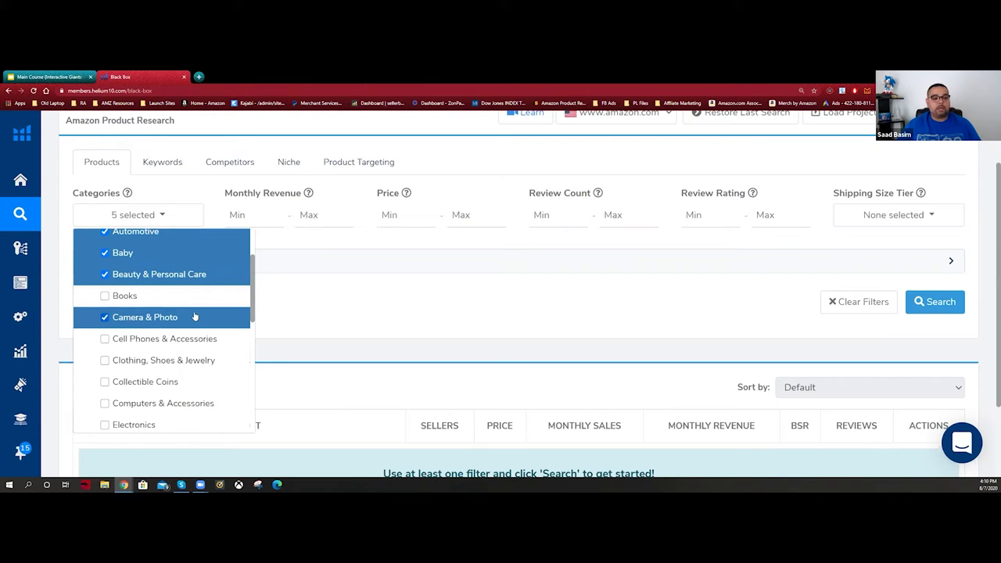
# - Add Health & Household, Home & Kitchen, Industrial & Scientific, and Kitchen & Dining to the category filter
pyautogui.scroll(-1, 195, 316)
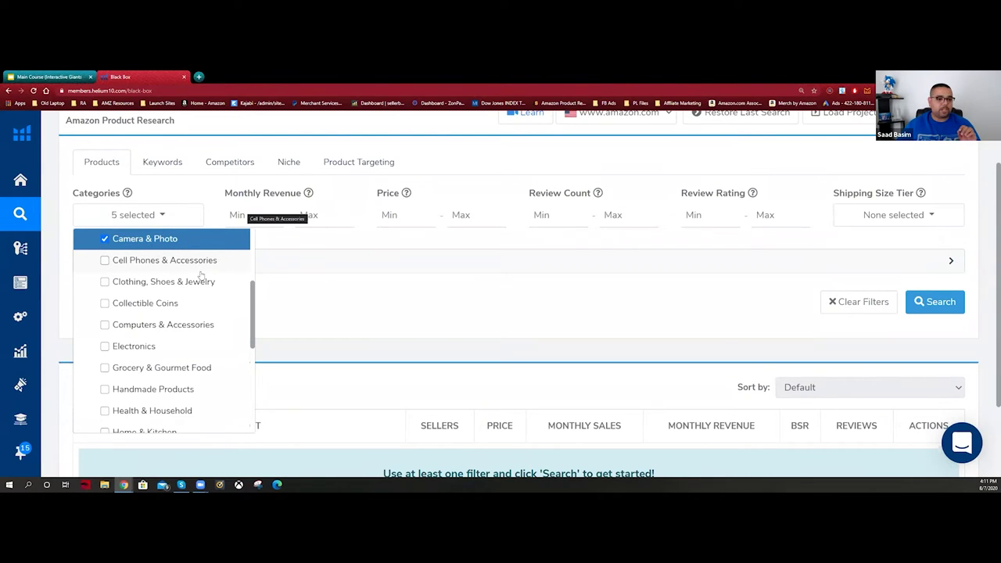
pyautogui.scroll(-1, 193, 290)
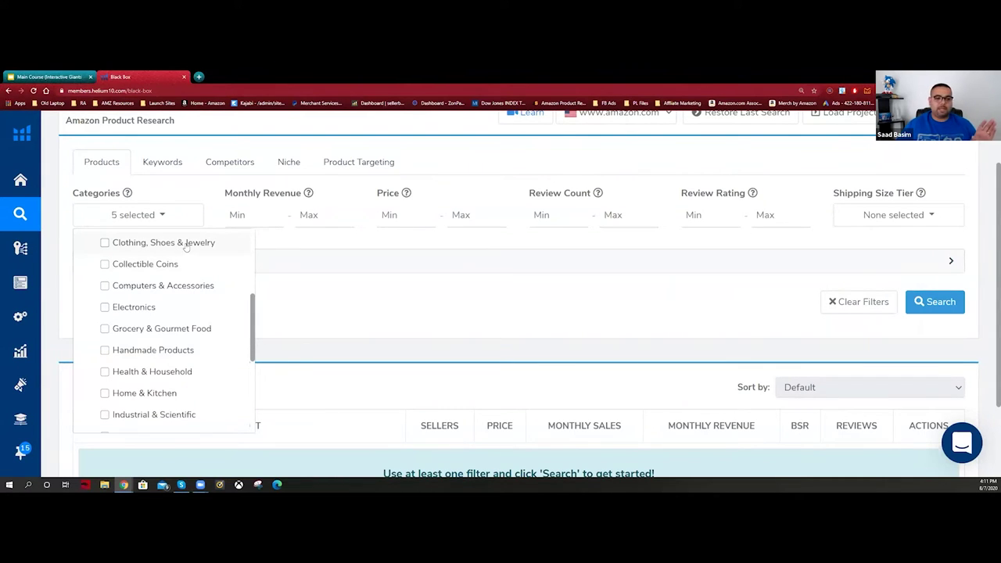
pyautogui.scroll(-1, 169, 267)
pyautogui.scroll(-2, 169, 266)
pyautogui.scroll(3, 168, 259)
pyautogui.scroll(-2, 167, 259)
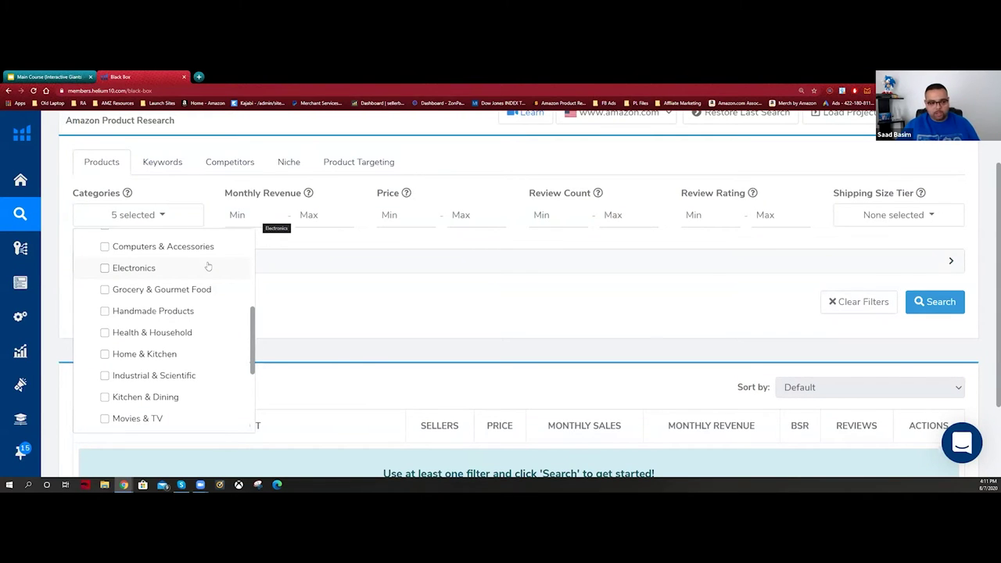
pyautogui.scroll(-1, 212, 287)
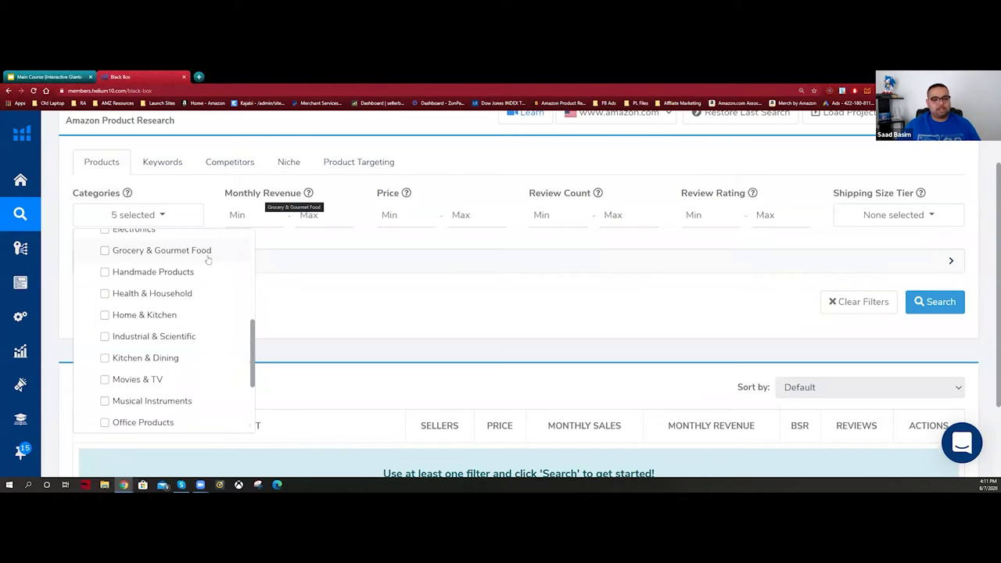
pyautogui.click(206, 296)
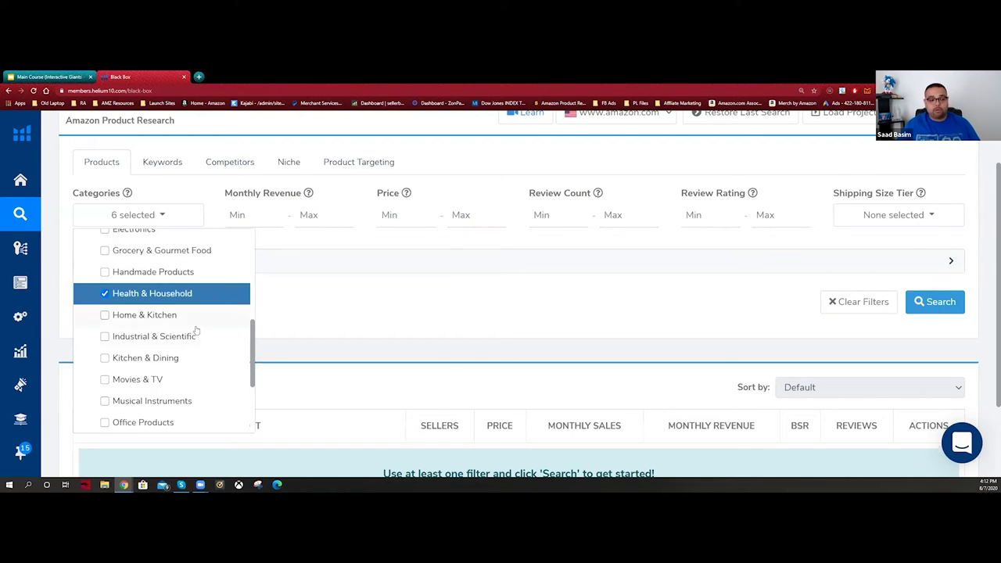
pyautogui.click(187, 317)
pyautogui.click(203, 336)
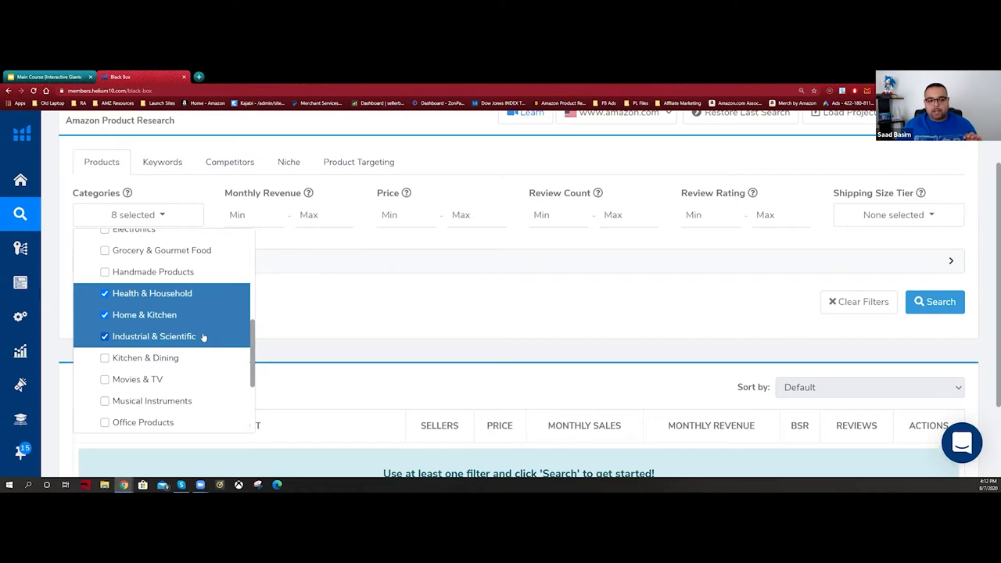
pyautogui.scroll(-1, 201, 335)
pyautogui.click(184, 317)
# - Add Musical Instruments, Office Products, and Patio, Lawn & Garden to the category filter
pyautogui.scroll(2, 101, 305)
pyautogui.scroll(-4, 152, 305)
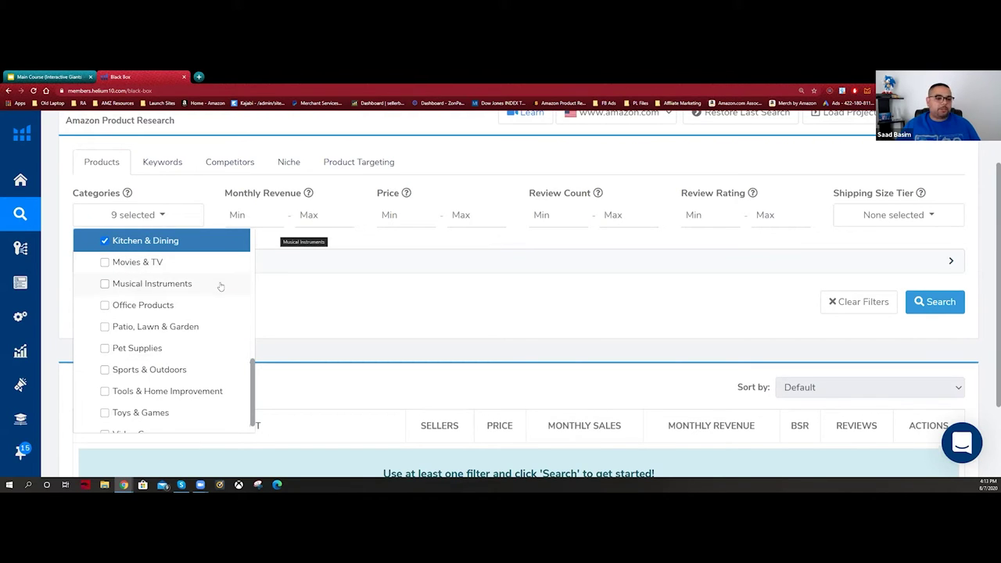
pyautogui.click(119, 285)
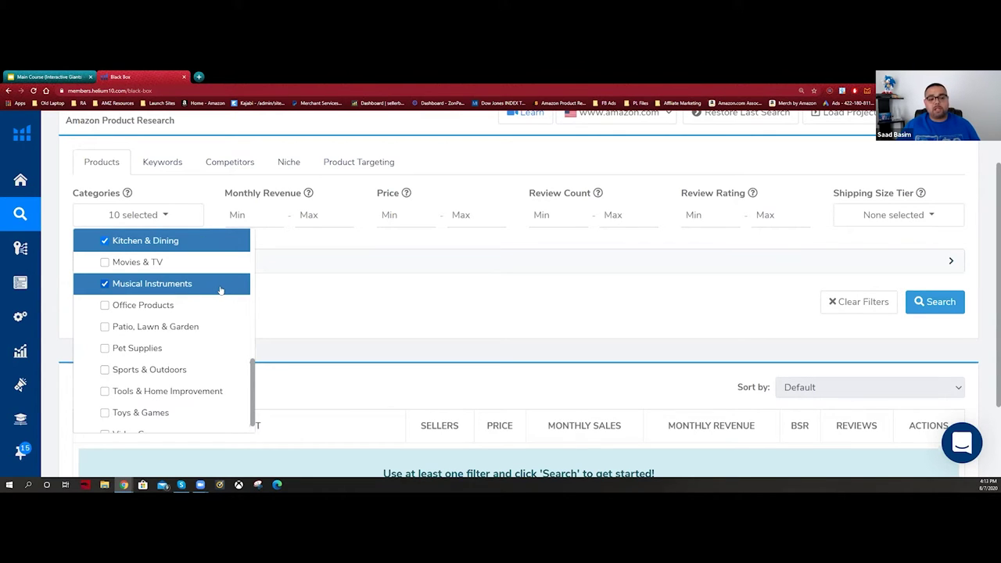
pyautogui.click(167, 310)
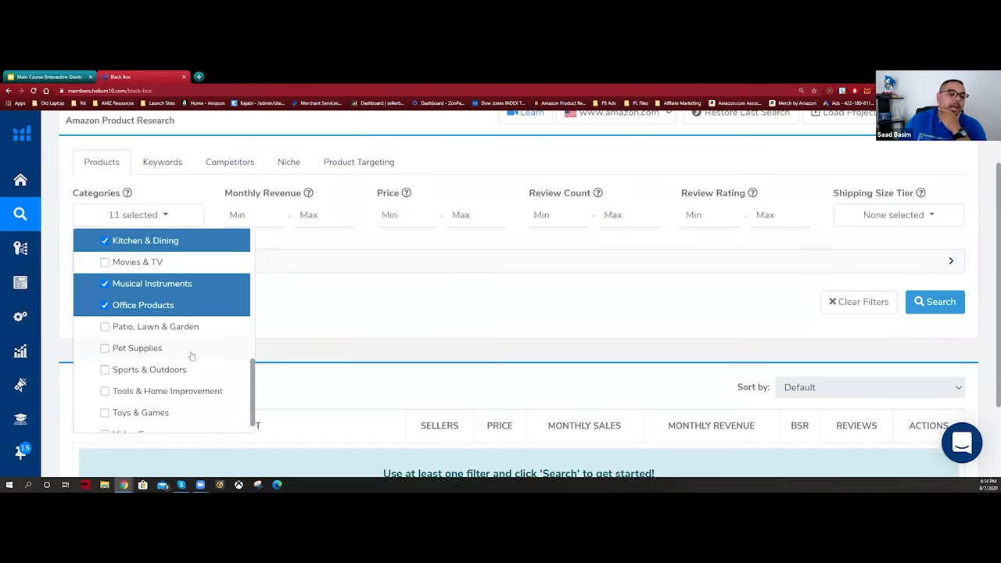
pyautogui.click(190, 329)
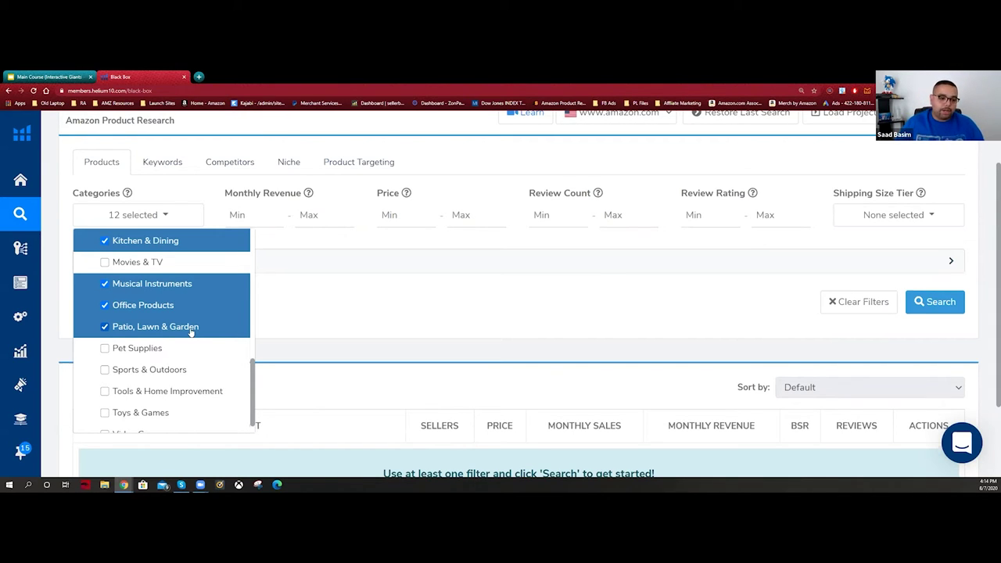
# - Toggle Pet Supplies on and off, and add Sports & Outdoors, Tools & Home Improvement, and Toys & Games to the category filter
pyautogui.scroll(-1, 189, 332)
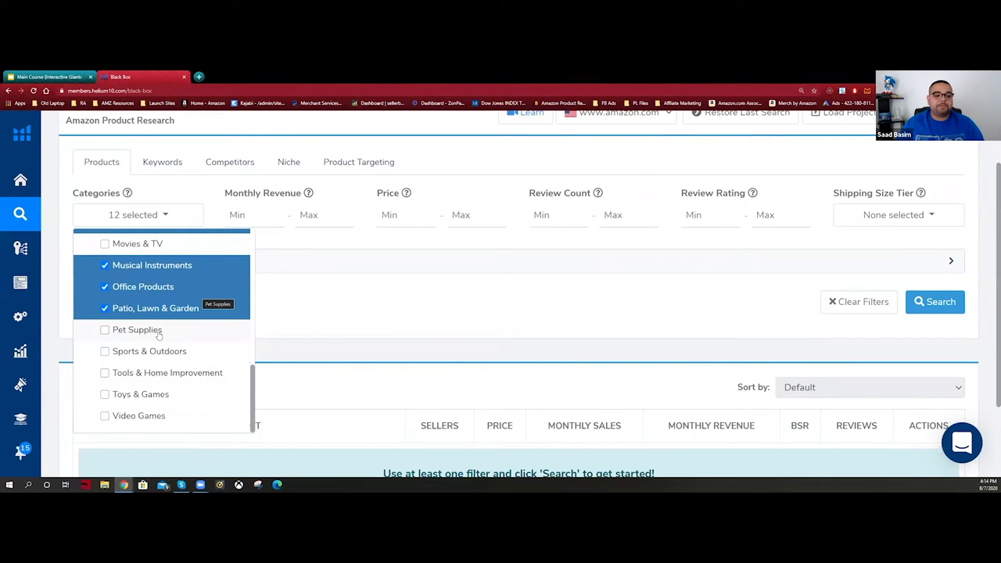
pyautogui.click(159, 332)
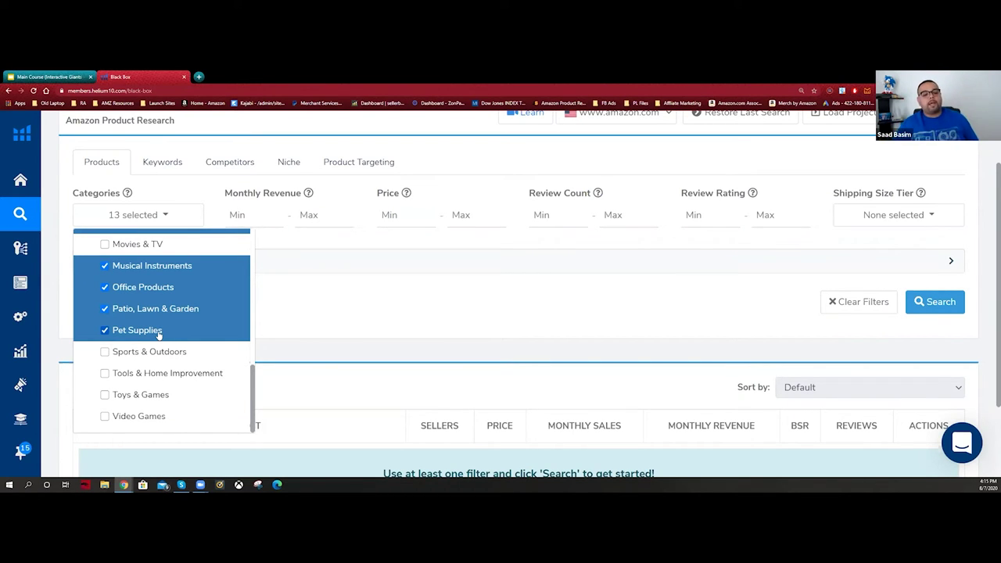
pyautogui.click(159, 332)
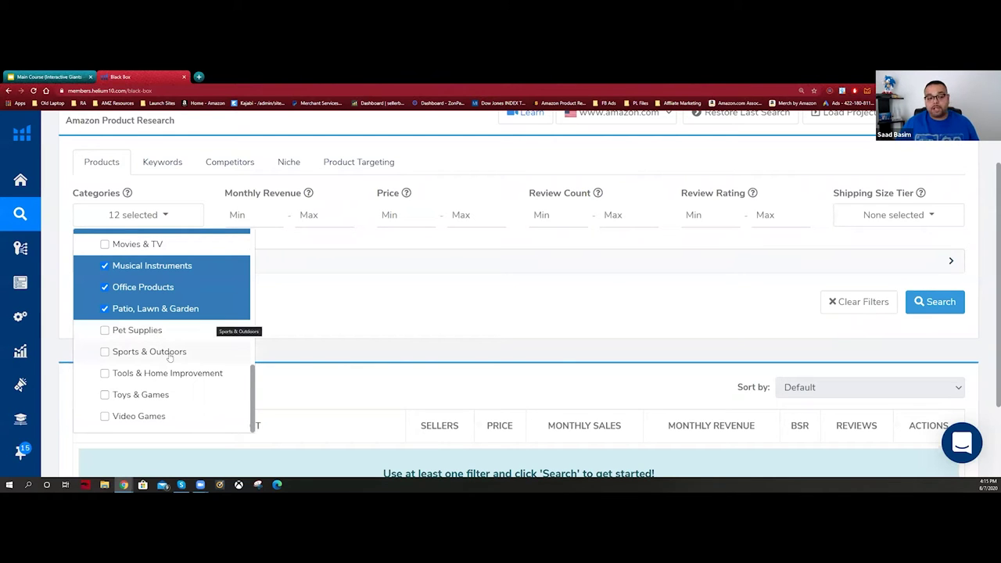
pyautogui.click(169, 356)
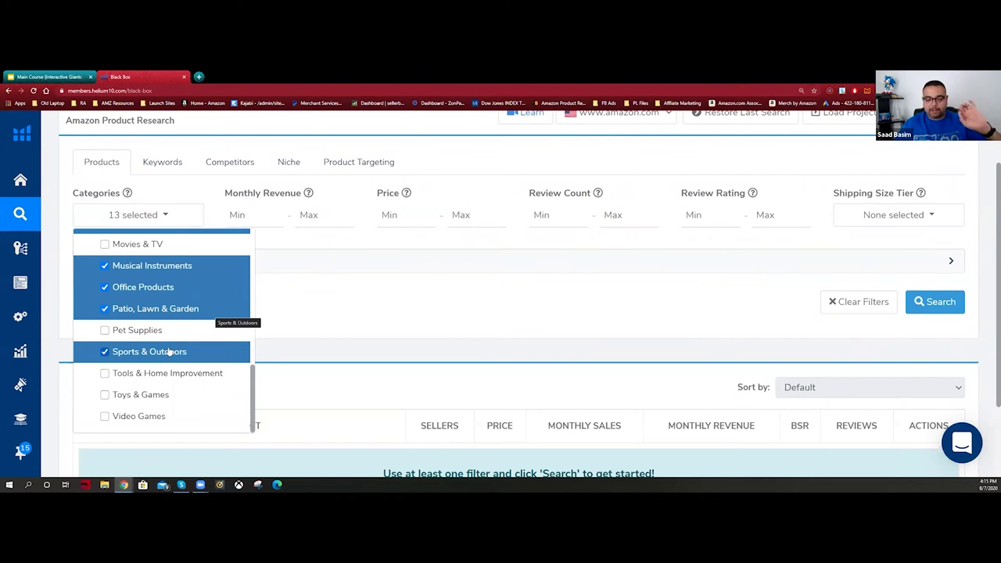
pyautogui.click(172, 378)
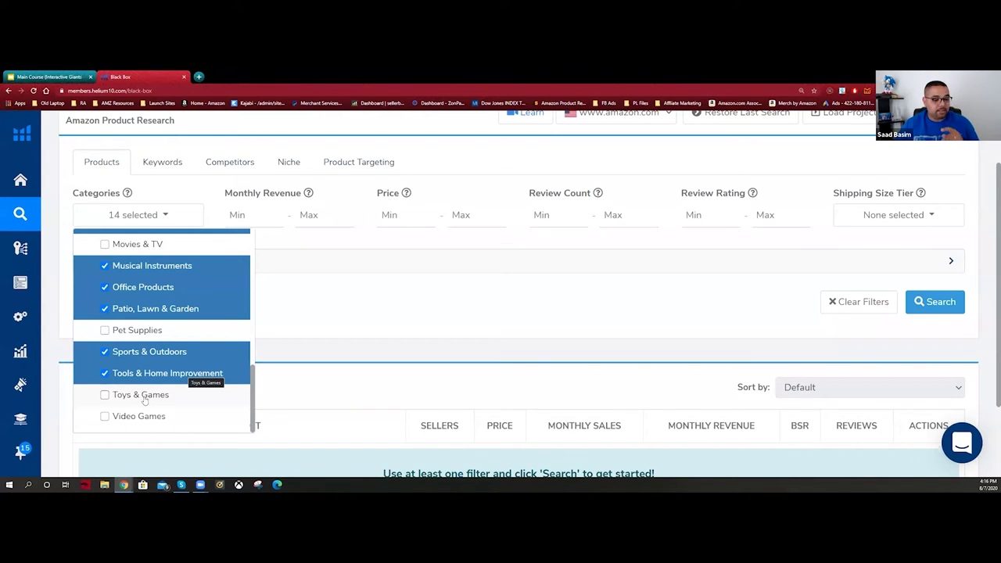
pyautogui.click(142, 398)
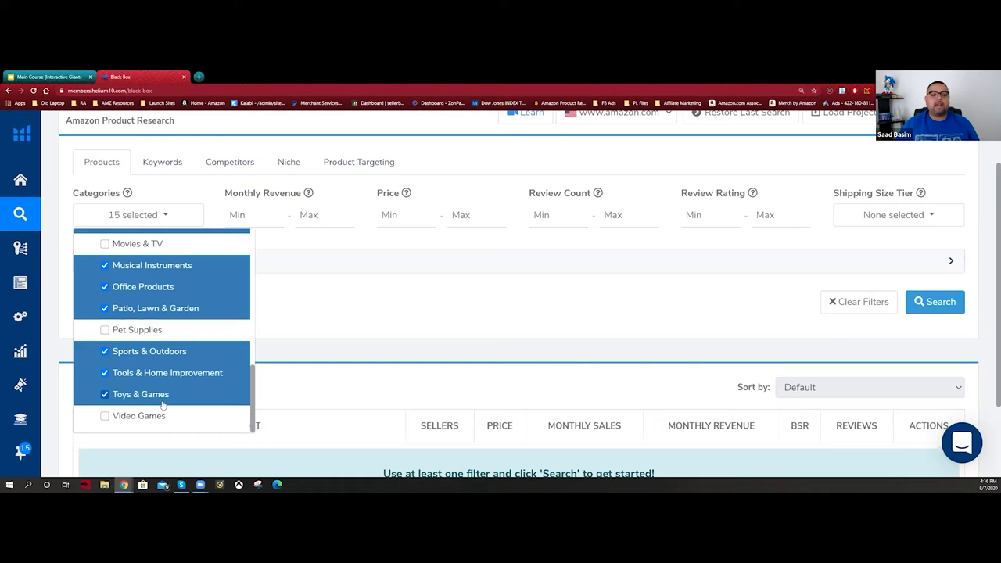
# - Clear all chosen categories, select only Arts, Crafts & Sewing, and close the category list
pyautogui.scroll(10, 162, 404)
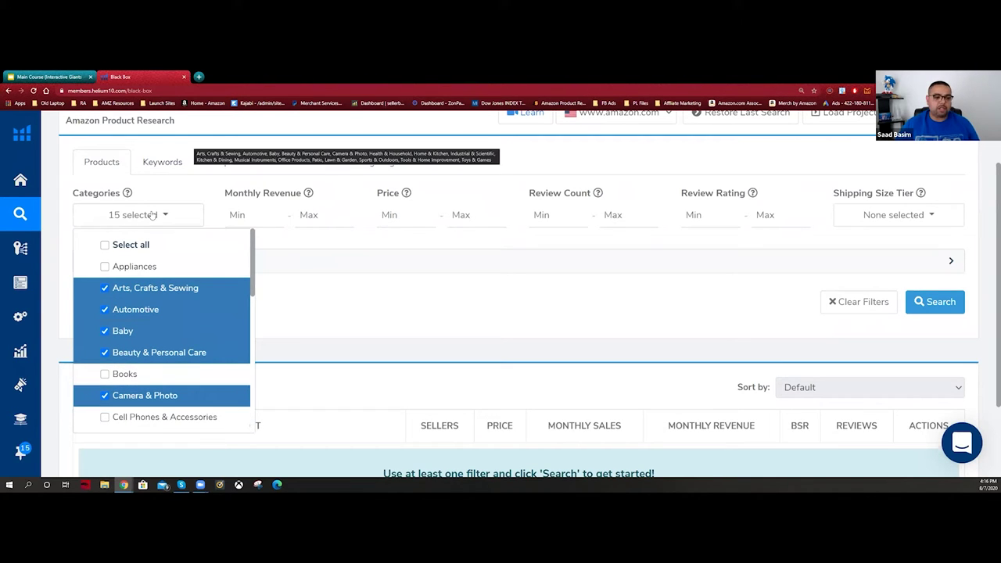
pyautogui.doubleClick(126, 245)
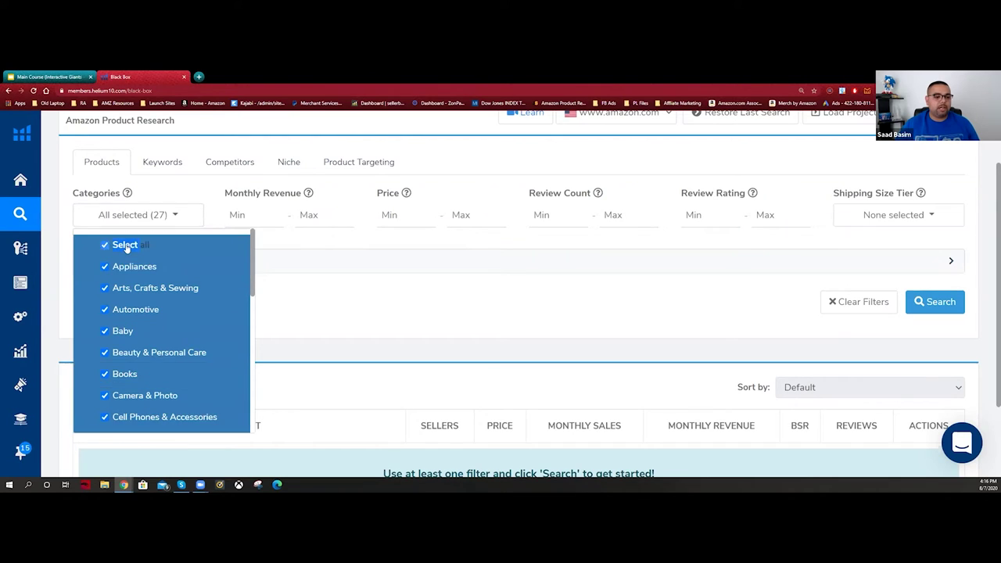
pyautogui.click(125, 246)
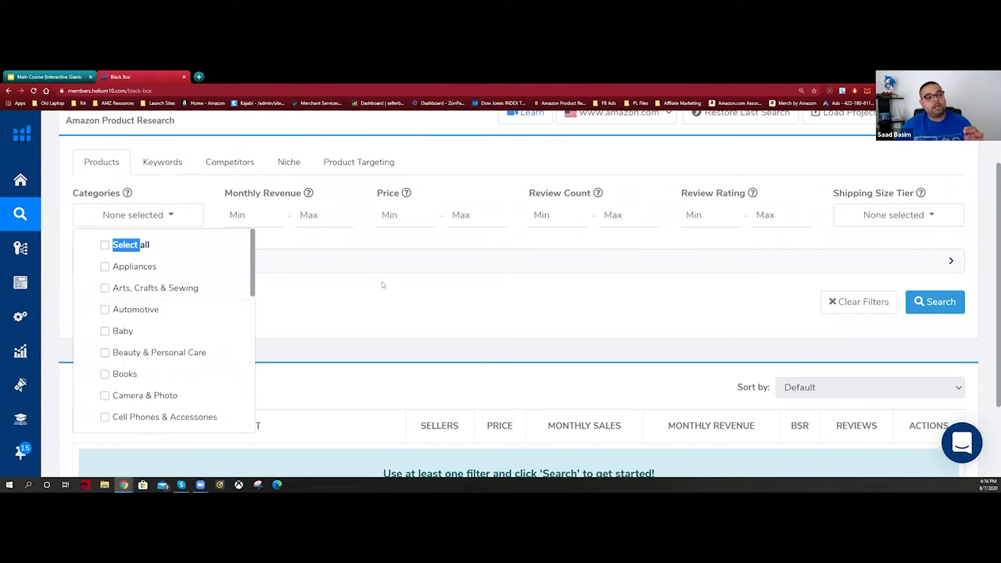
pyautogui.click(212, 290)
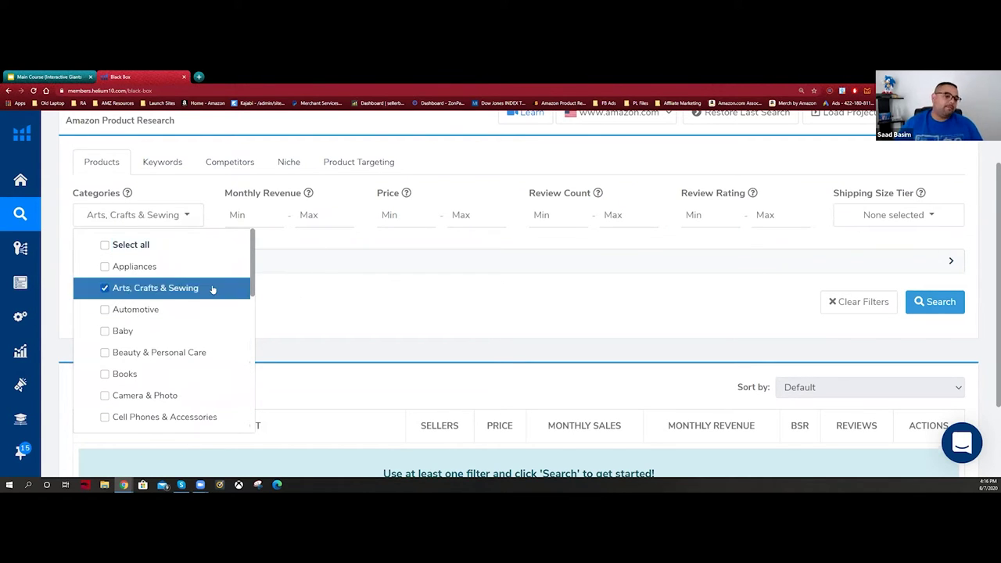
pyautogui.click(339, 287)
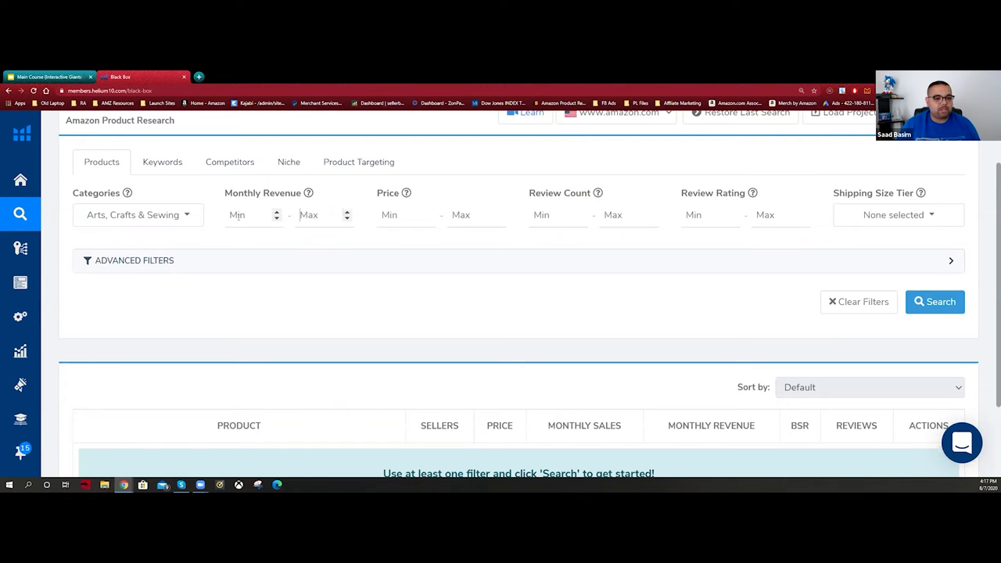
# - Set the monthly revenue filter to a minimum of 8000 and a maximum of 17000
pyautogui.click(237, 217)
pyautogui.write('8000')
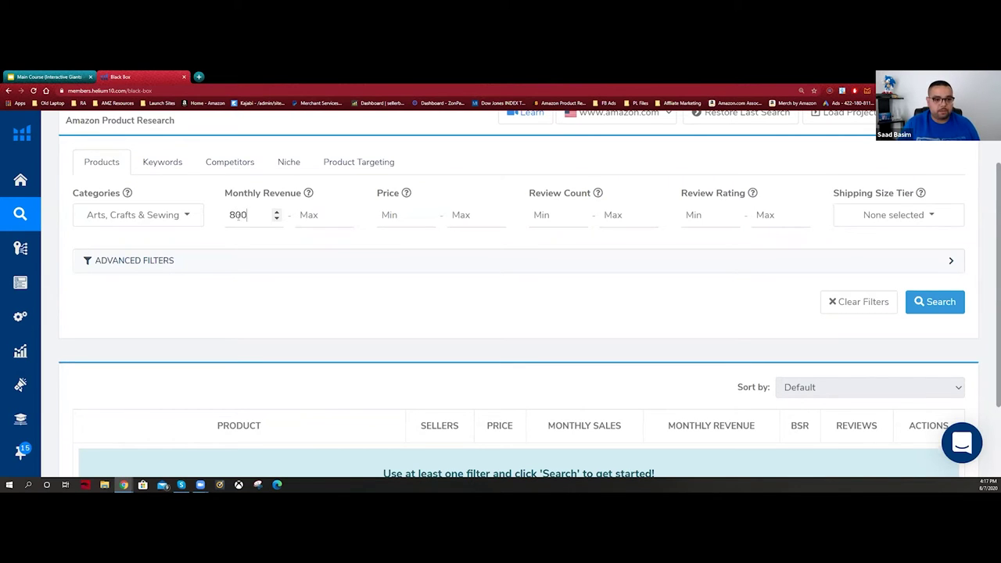
pyautogui.click(318, 219)
pyautogui.write('17000')
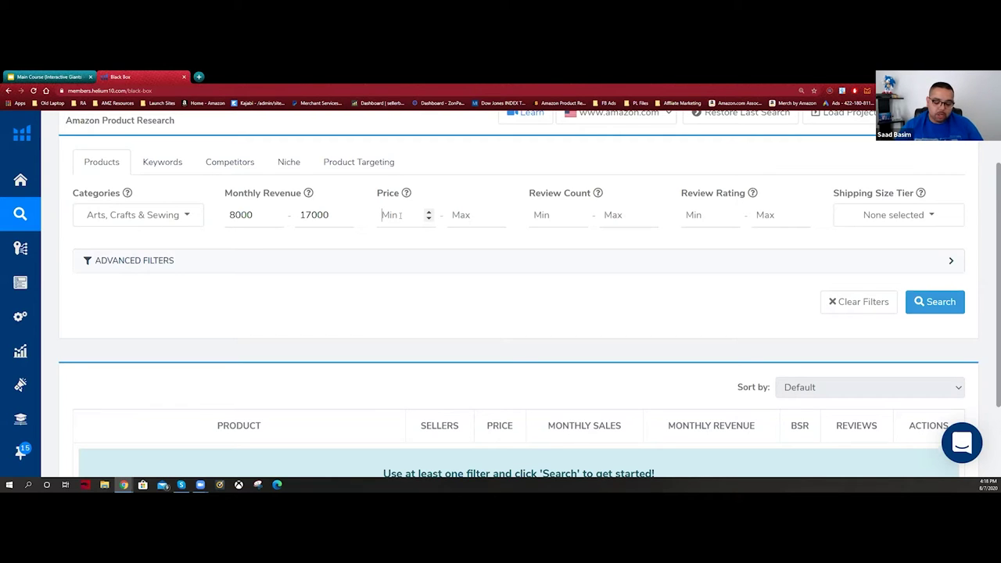
# - Set the price filter to a minimum of 18 and a maximum of 35
pyautogui.write('18')
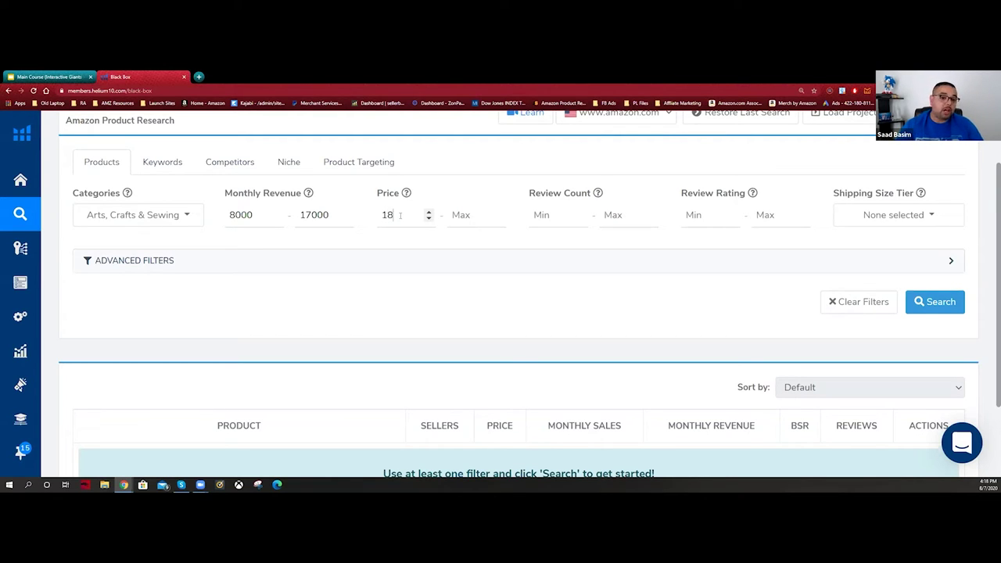
pyautogui.press('Tab')
pyautogui.write('35')
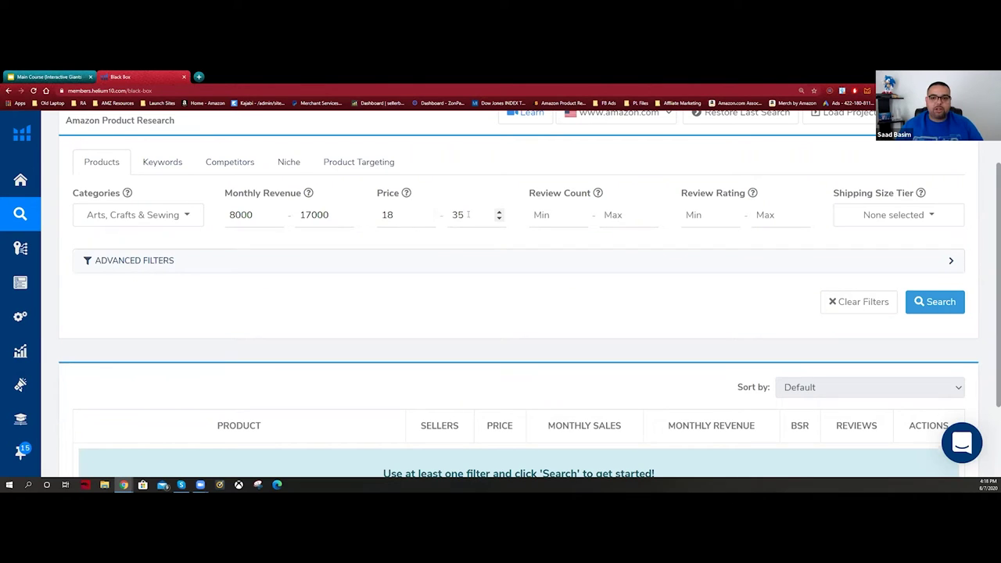
# - Set the review count filter to a minimum of 10 and a maximum of 50
pyautogui.click(554, 216)
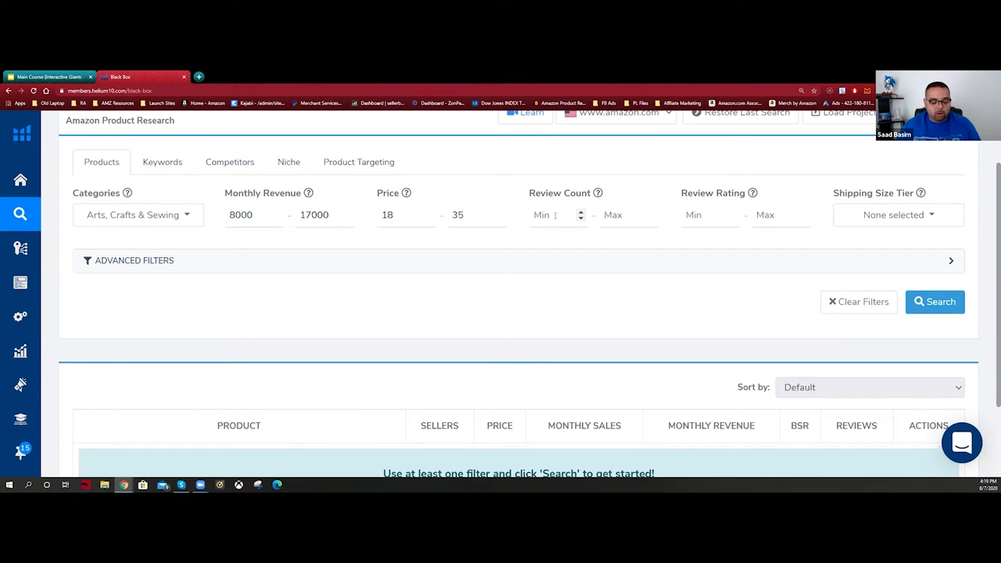
pyautogui.write('10')
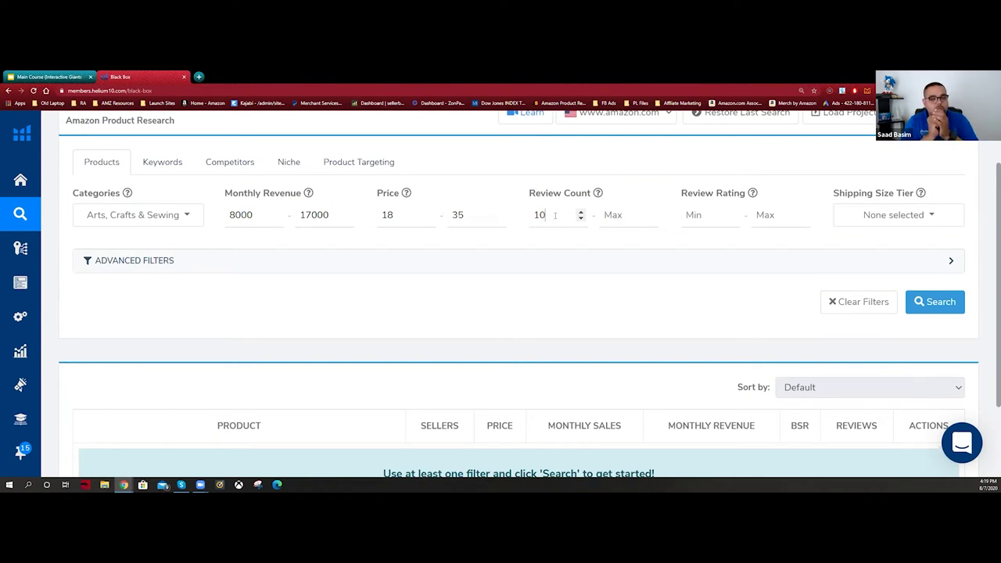
pyautogui.click(619, 220)
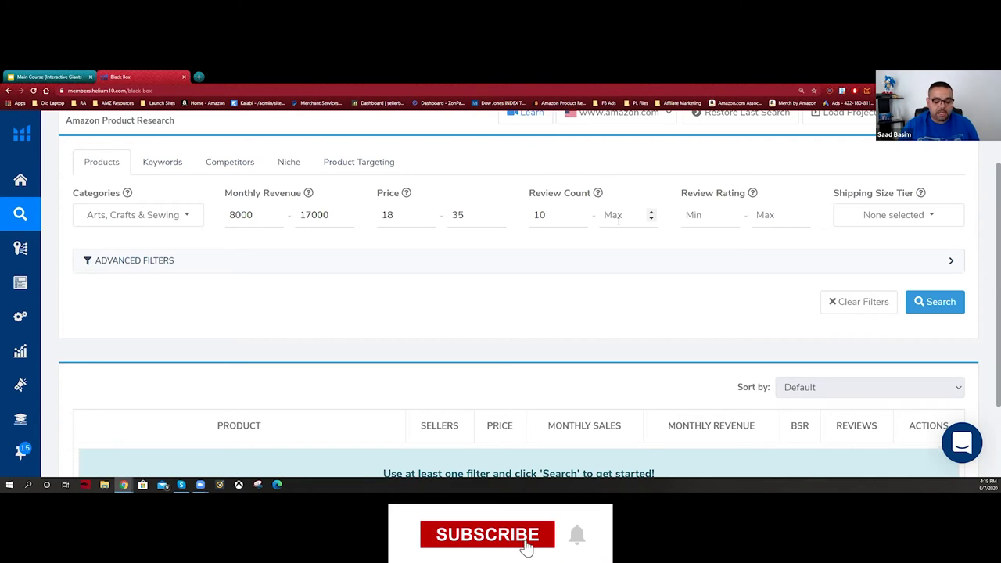
pyautogui.write('50')
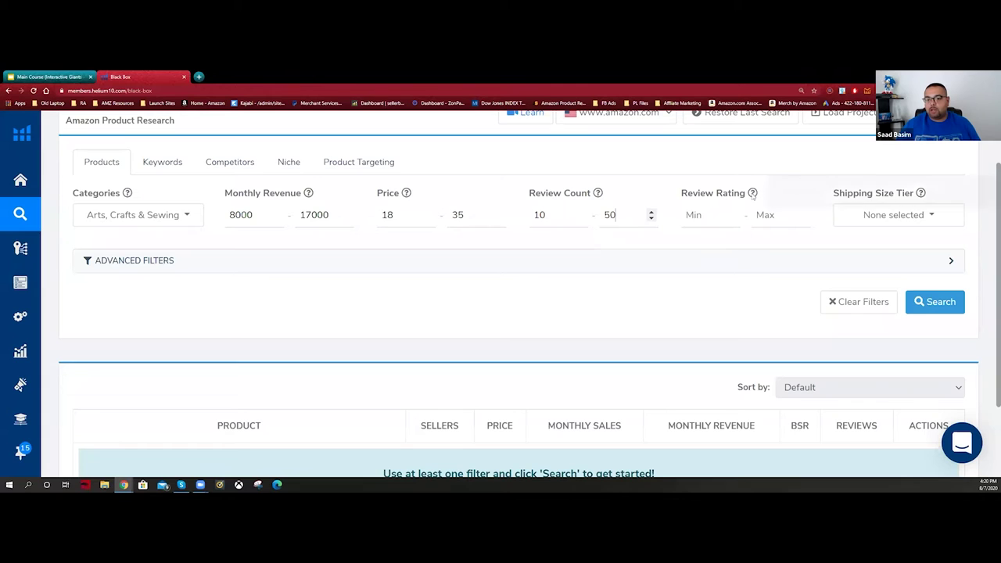
# - Expand the advanced filters and view the shipping size tier options without selecting any
pyautogui.moveTo(753, 194)
pyautogui.click(684, 269)
pyautogui.scroll(-1, 384, 236)
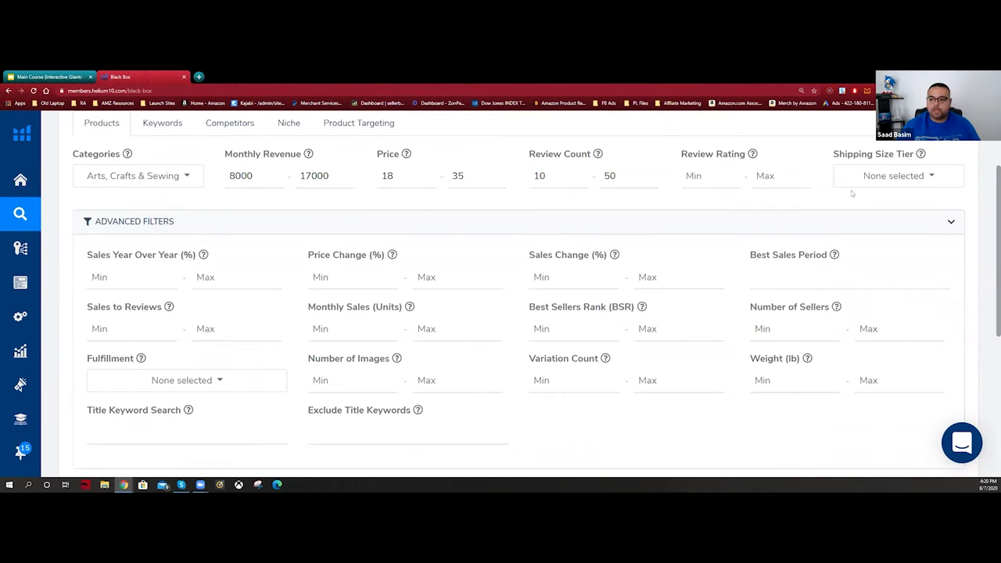
pyautogui.click(898, 179)
pyautogui.click(973, 155)
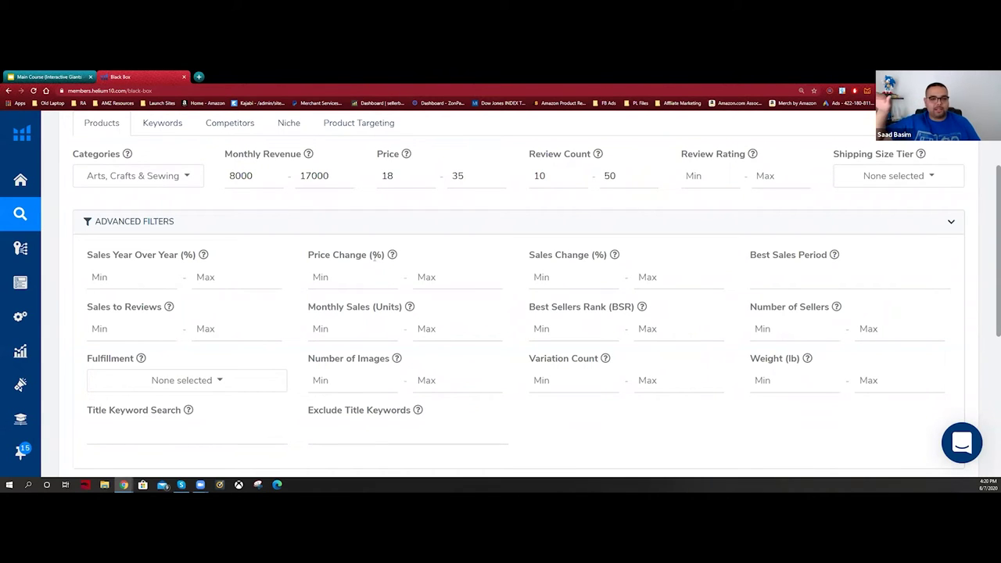
# - Examine the Price Change and Best Sales Period filters, browsing the month choices back to 2019 without selecting one
pyautogui.moveTo(360, 257); pyautogui.dragTo(313, 257)
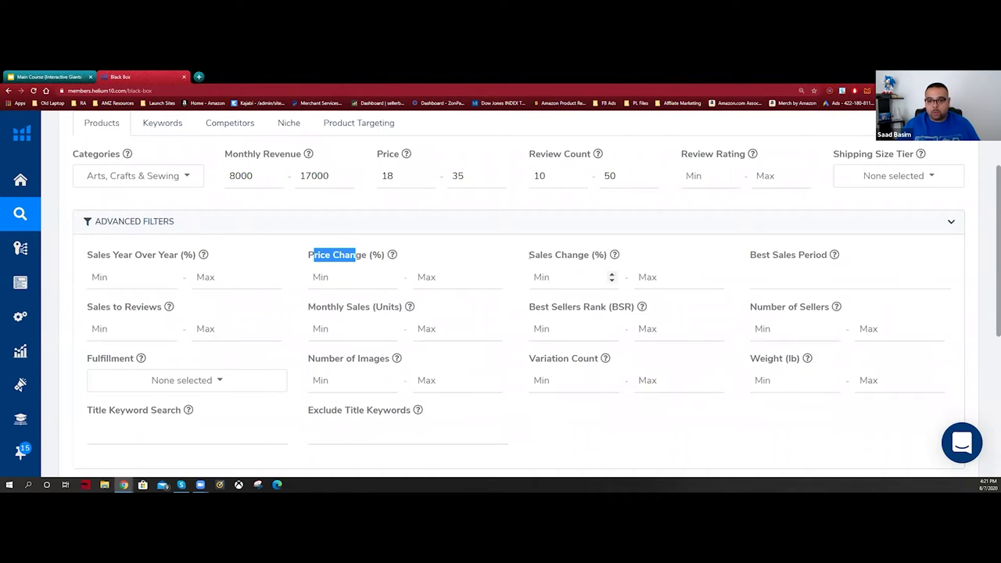
pyautogui.click(756, 256)
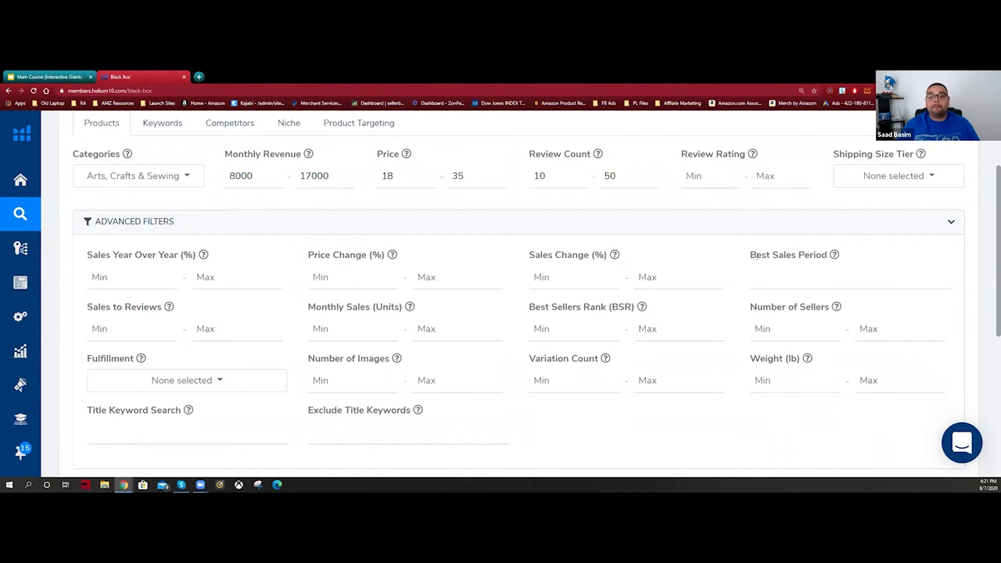
pyautogui.moveTo(755, 256); pyautogui.dragTo(794, 256)
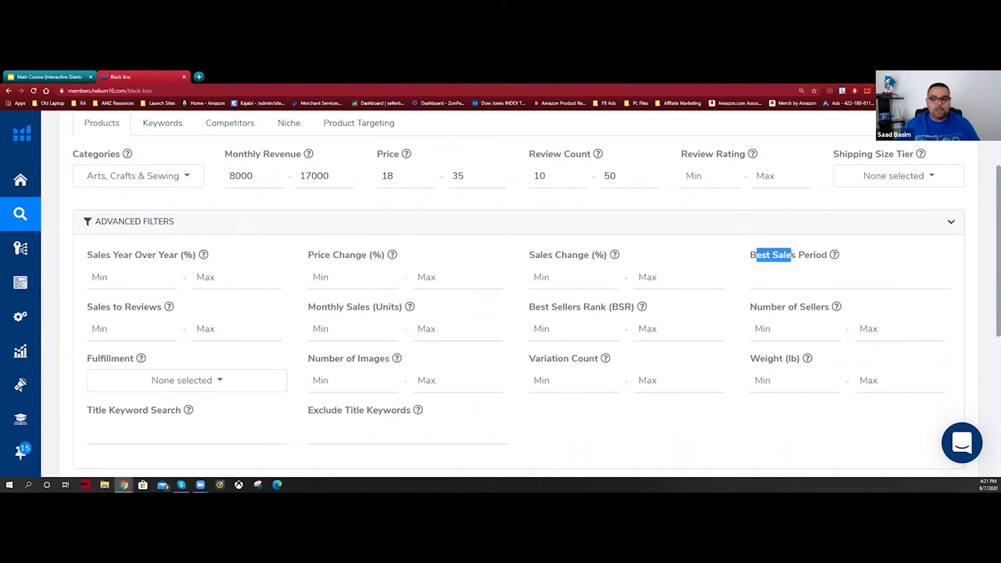
pyautogui.click(798, 279)
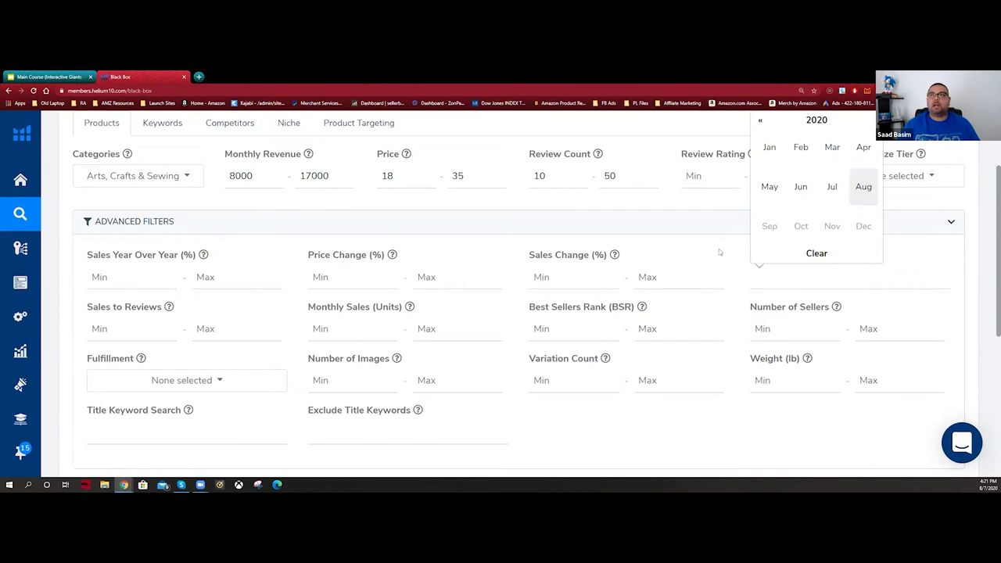
pyautogui.scroll(1, 735, 203)
pyautogui.click(760, 158)
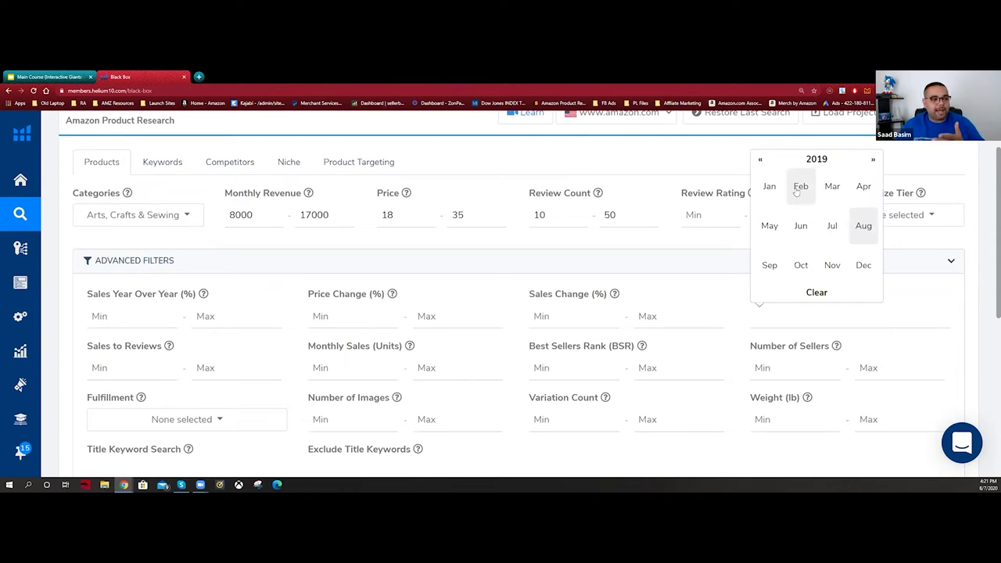
pyautogui.click(934, 173)
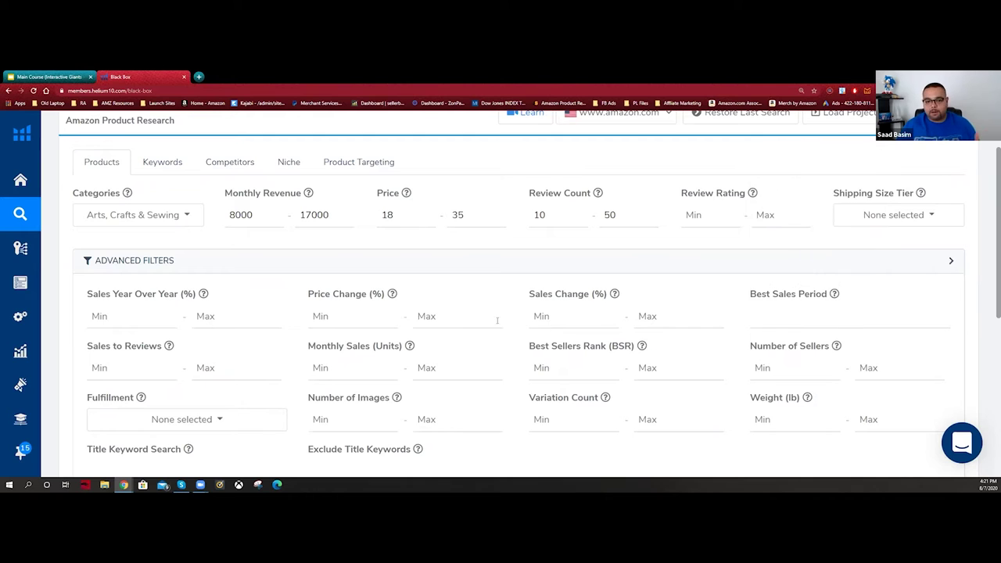
# - Try 5 and 10 as the maximum for the Sales to Reviews filter and clear the value
pyautogui.scroll(-1, 93, 339)
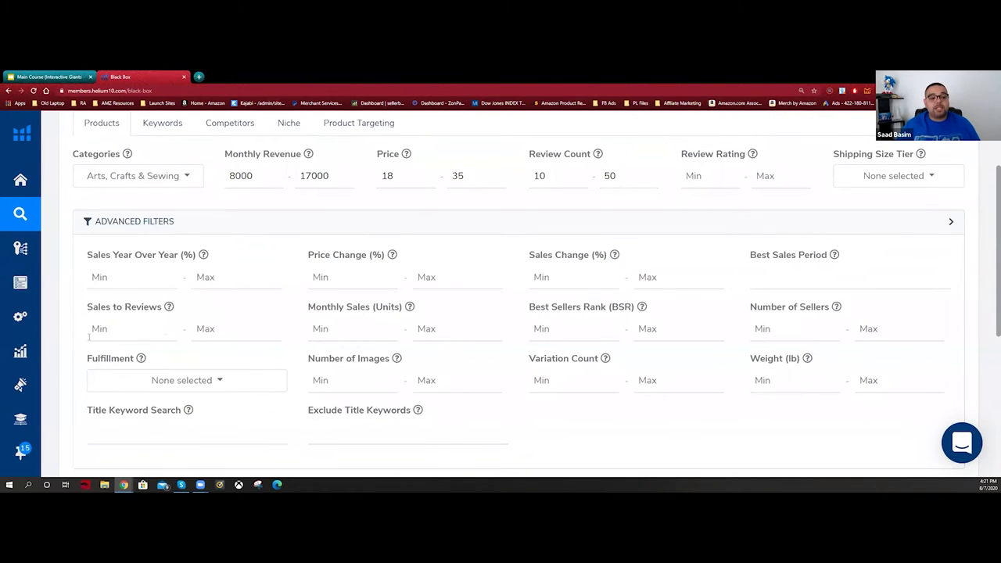
pyautogui.moveTo(87, 306); pyautogui.dragTo(162, 307)
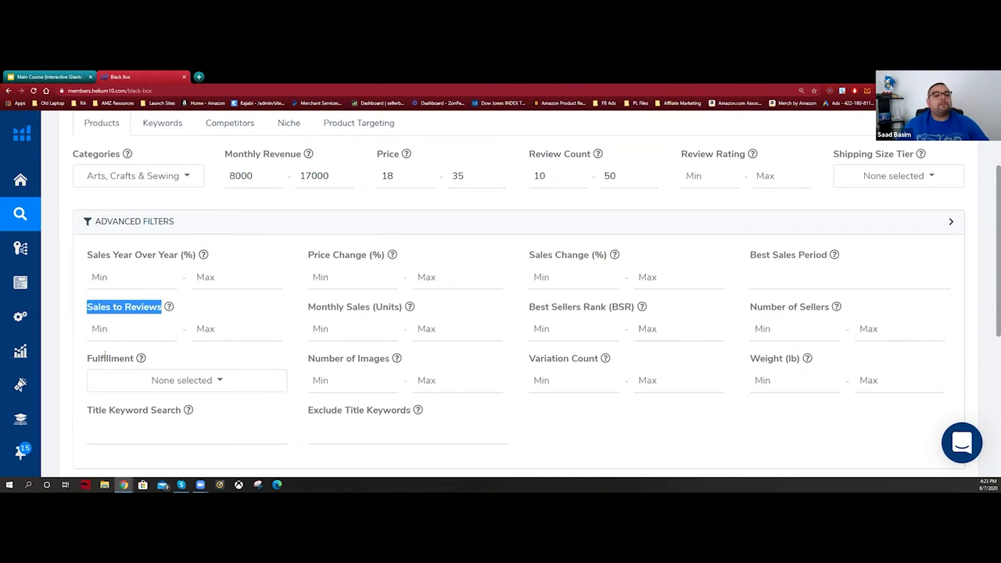
pyautogui.click(212, 334)
pyautogui.write('5')
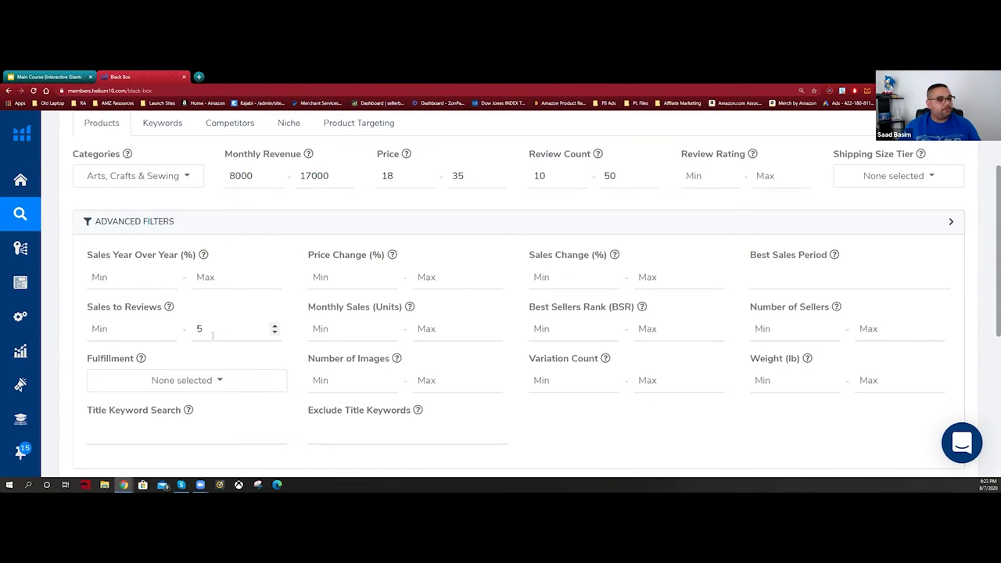
pyautogui.press('BackSpace')
pyautogui.write('10')
pyautogui.press('BackSpace')
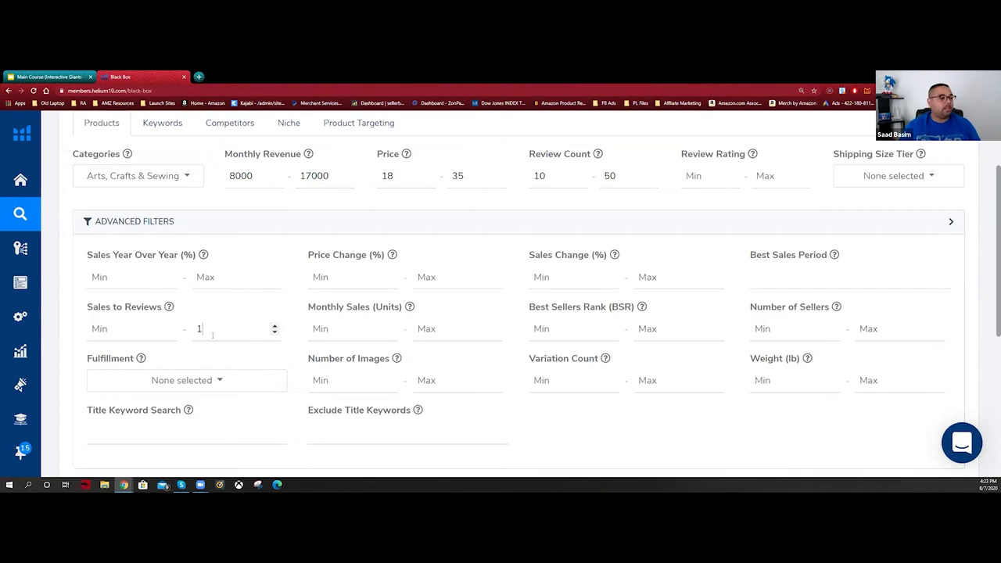
pyautogui.moveTo(212, 335); pyautogui.dragTo(194, 332)
pyautogui.press('BackSpace')
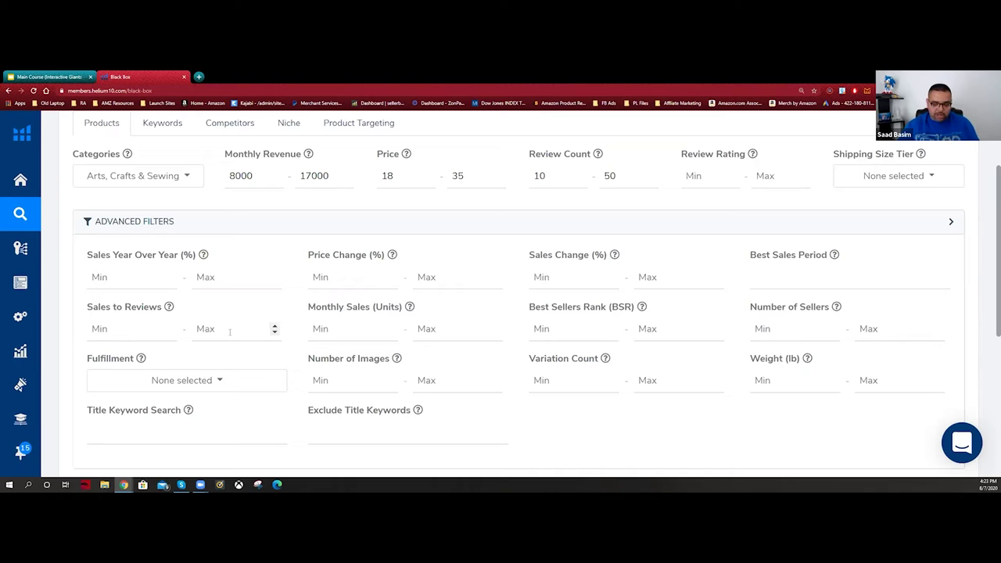
# - Set the monthly sales filter to a minimum of 300 and a maximum of 400 units
pyautogui.scroll(-2, 234, 364)
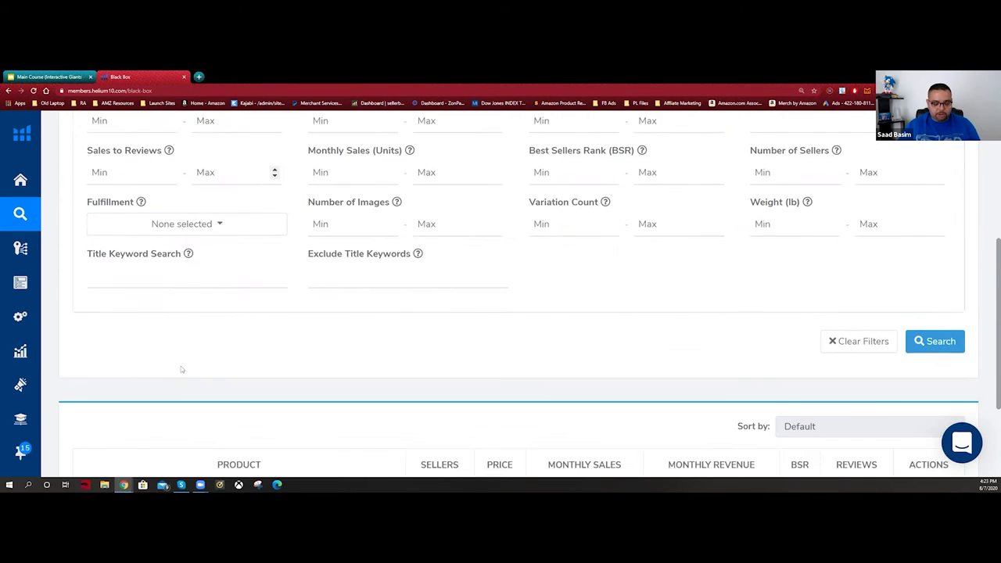
pyautogui.scroll(1, 180, 367)
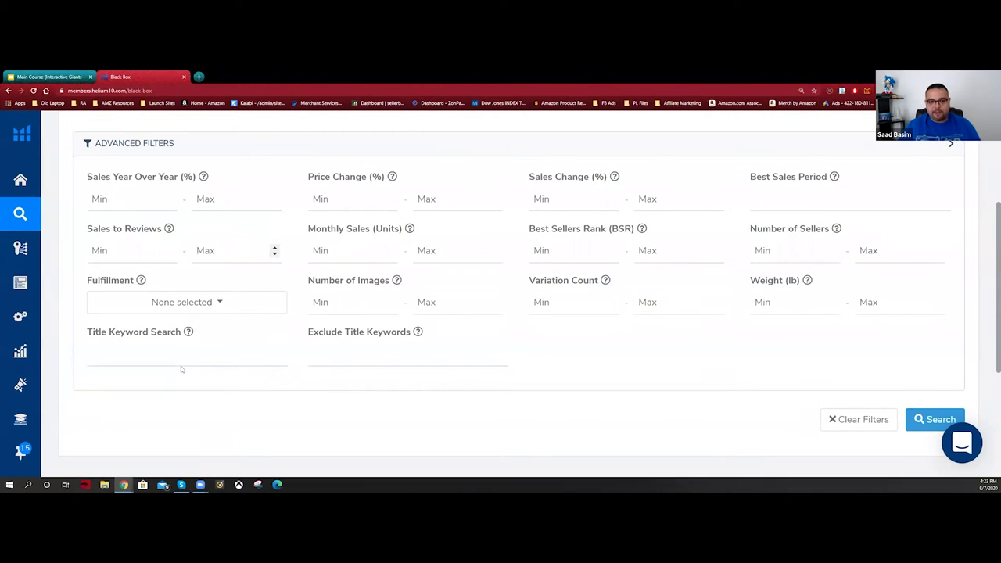
pyautogui.click(335, 250)
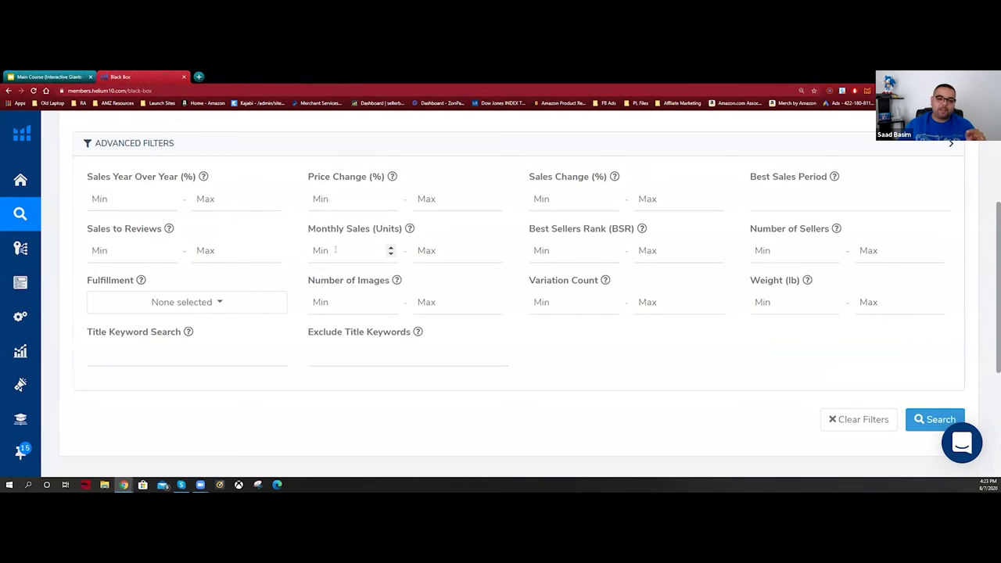
pyautogui.scroll(2, 335, 249)
pyautogui.doubleClick(388, 255)
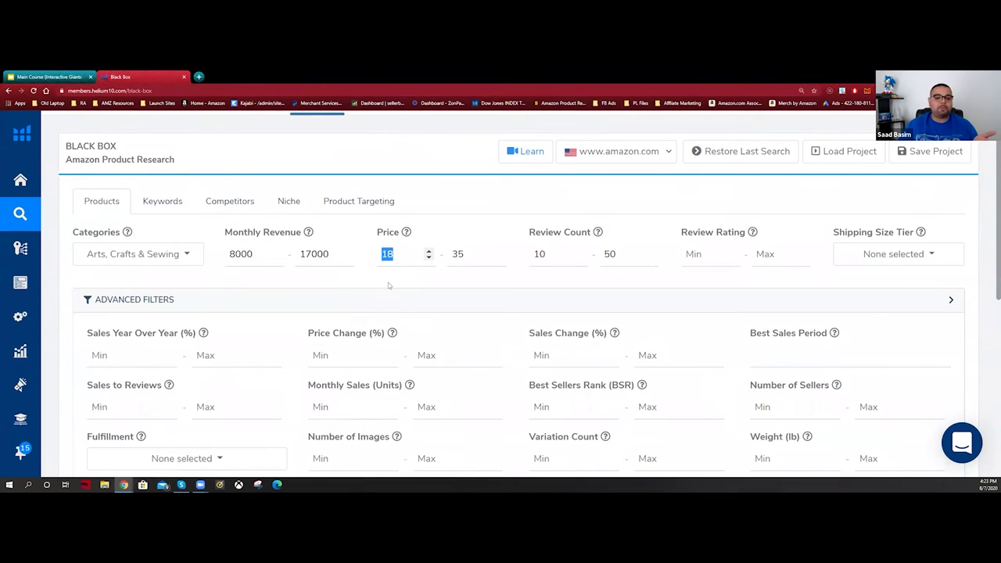
pyautogui.scroll(-2, 388, 285)
pyautogui.click(361, 298)
pyautogui.write('300')
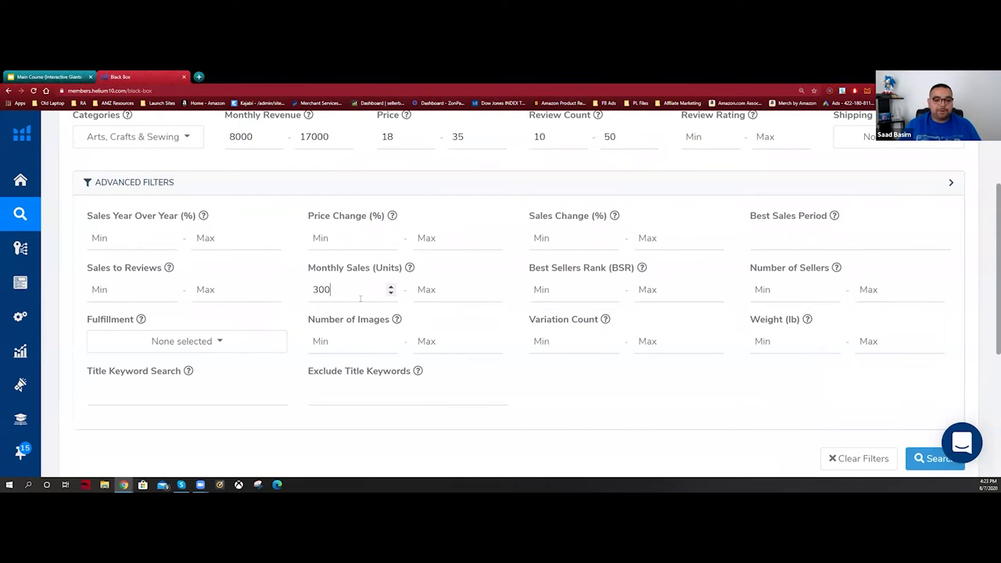
pyautogui.click(436, 291)
pyautogui.write('400')
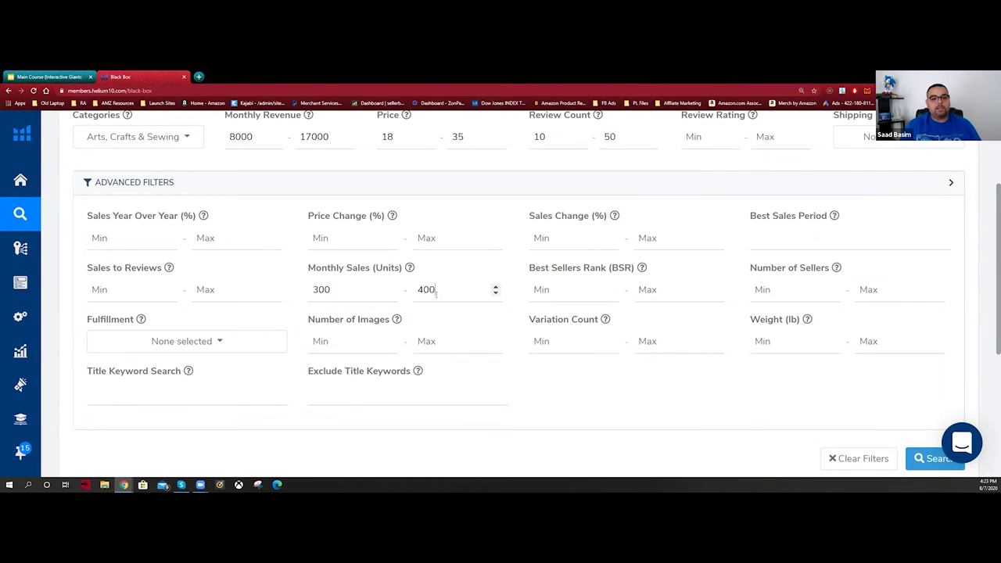
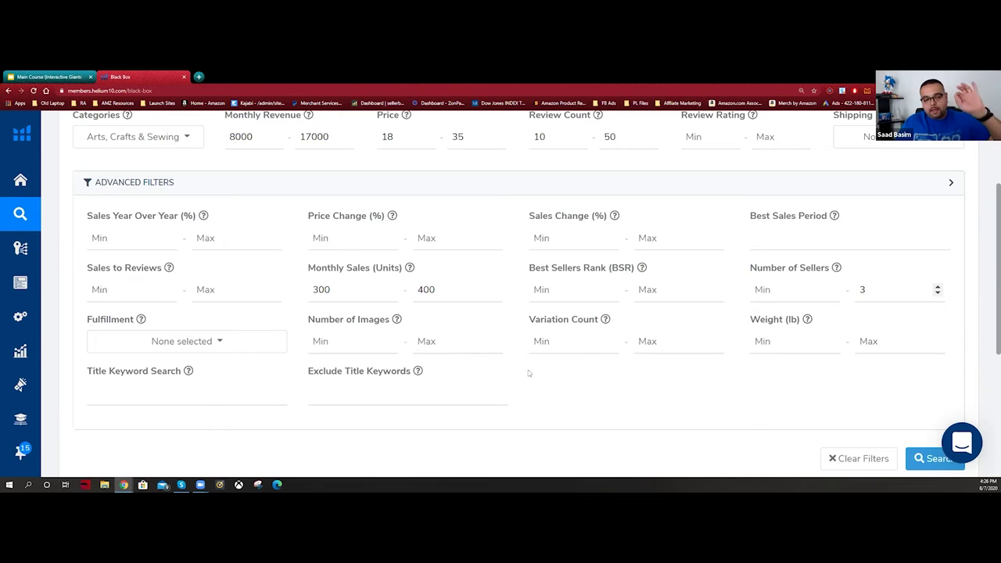
# - Limit the variation count filter to a maximum of 3
pyautogui.click(564, 338)
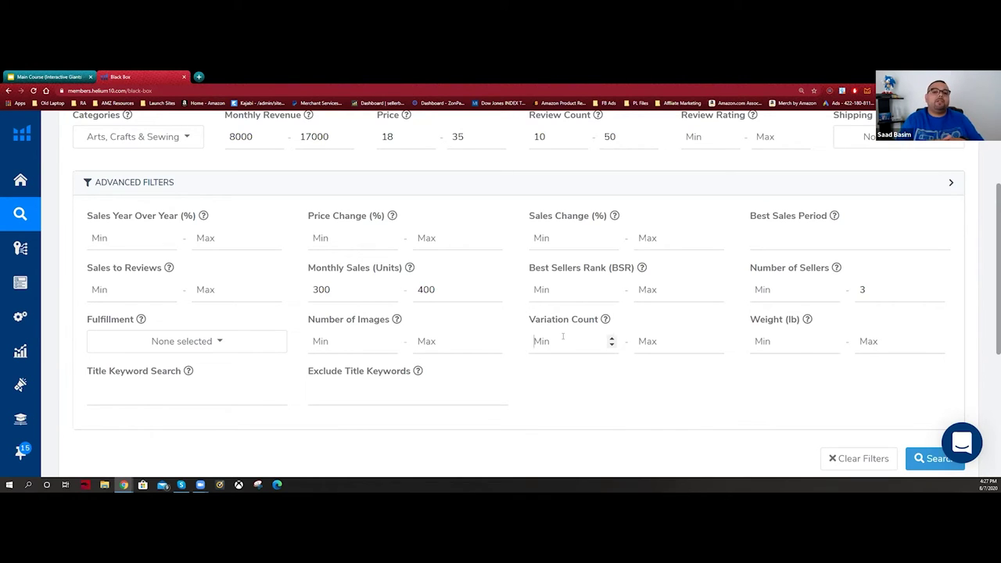
pyautogui.click(678, 341)
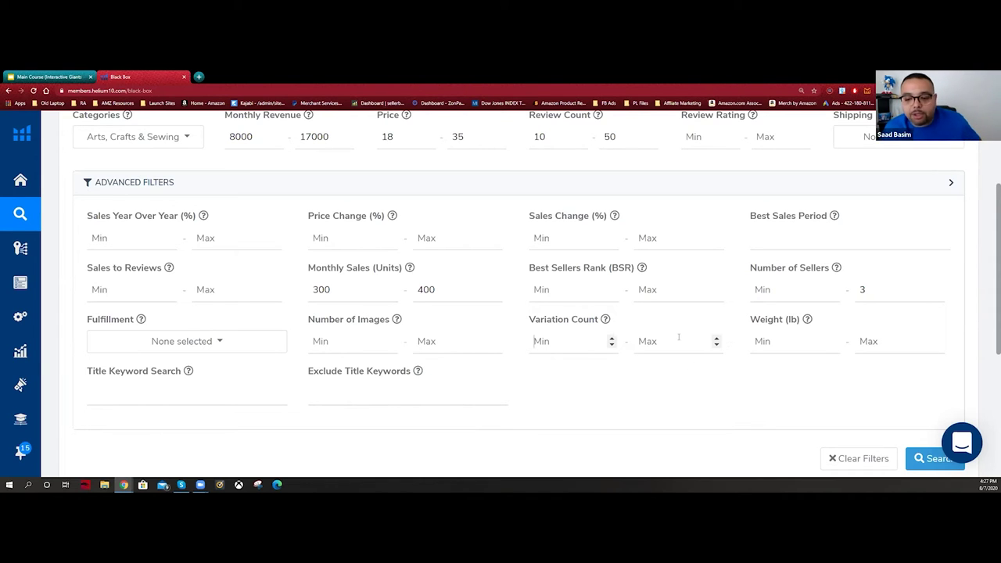
pyautogui.write('3')
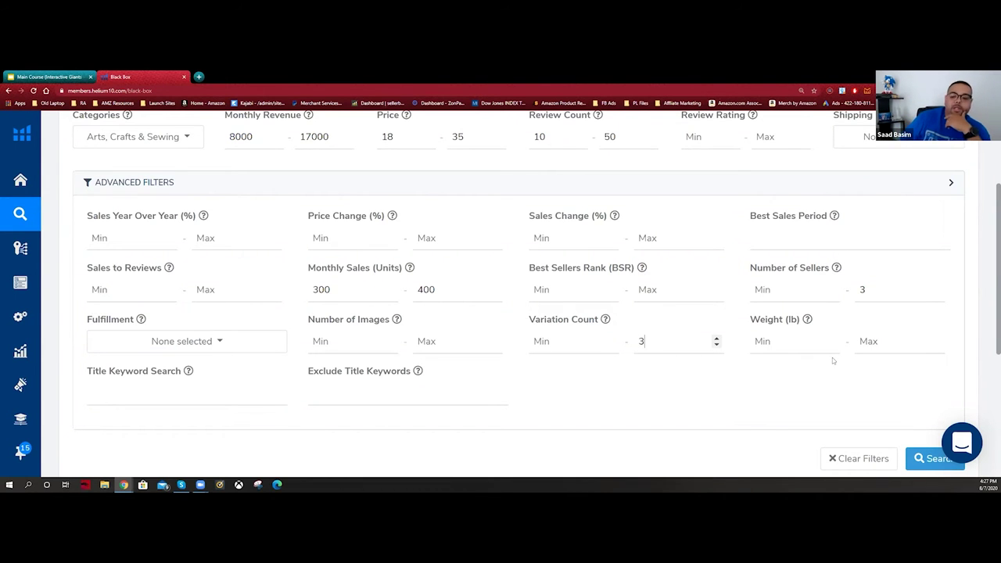
# - Run the product search with the chosen filters and check how many products were found
pyautogui.scroll(-3, 833, 360)
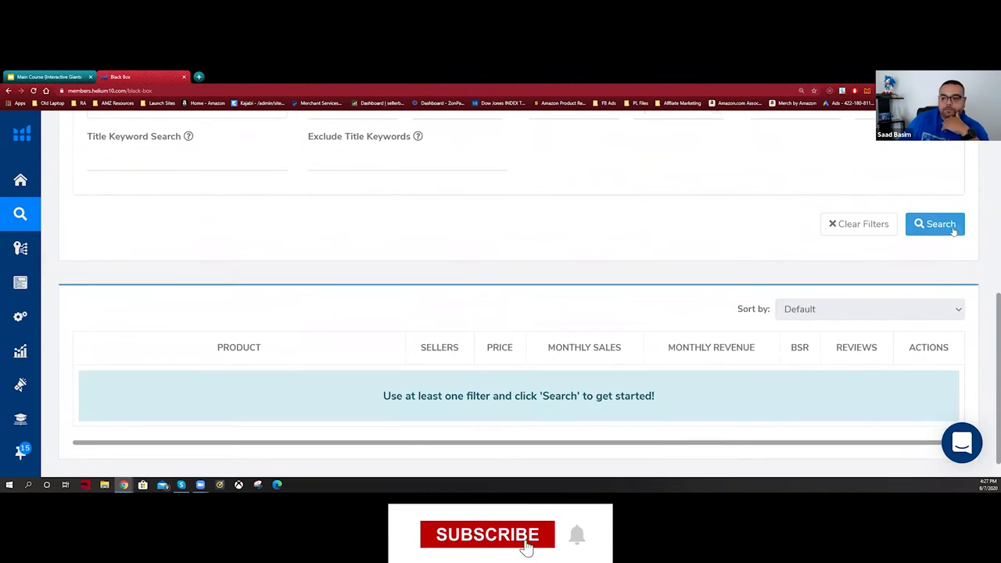
pyautogui.click(952, 229)
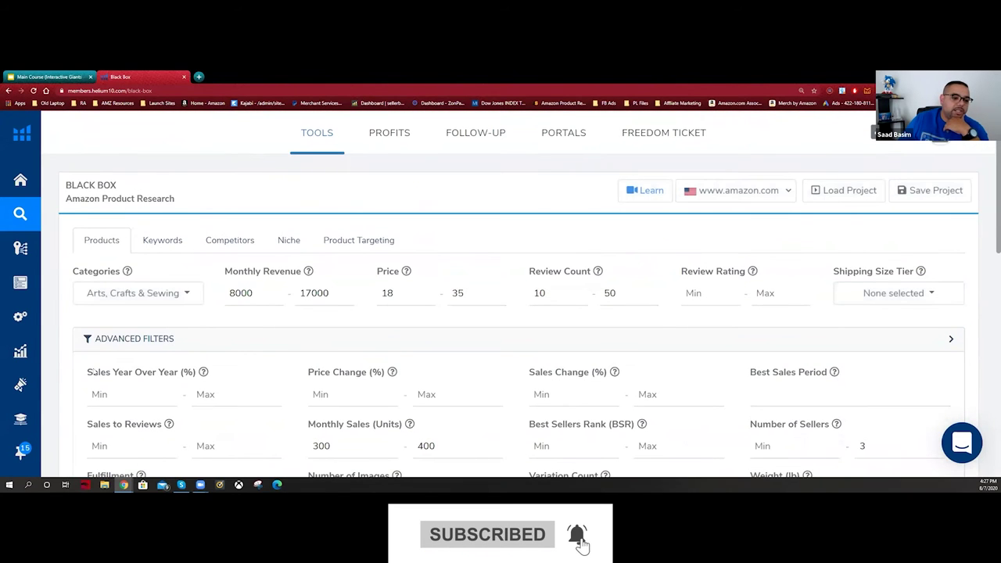
pyautogui.scroll(-5, 78, 364)
pyautogui.moveTo(73, 356); pyautogui.dragTo(84, 358)
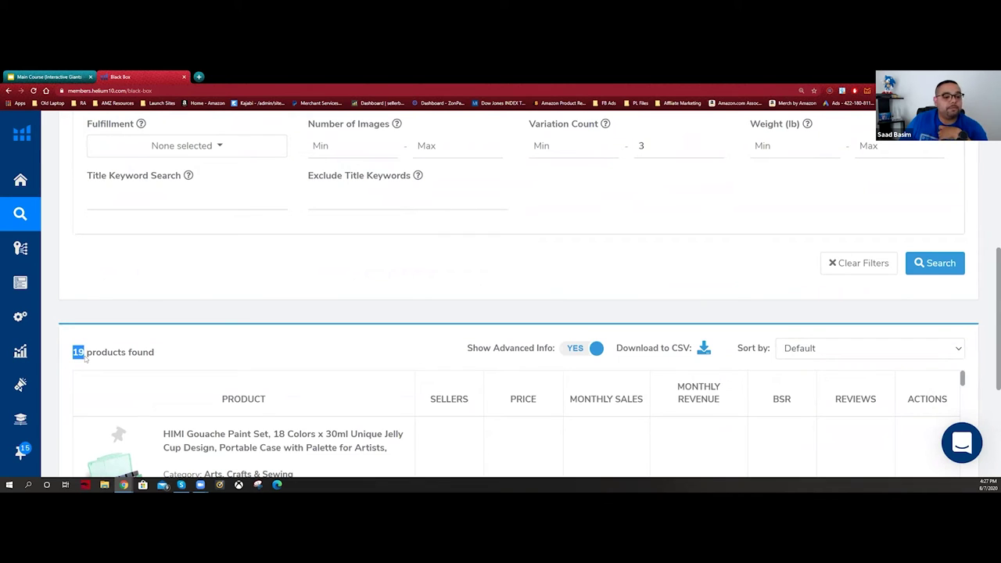
pyautogui.scroll(-2, 130, 399)
pyautogui.scroll(4, 130, 399)
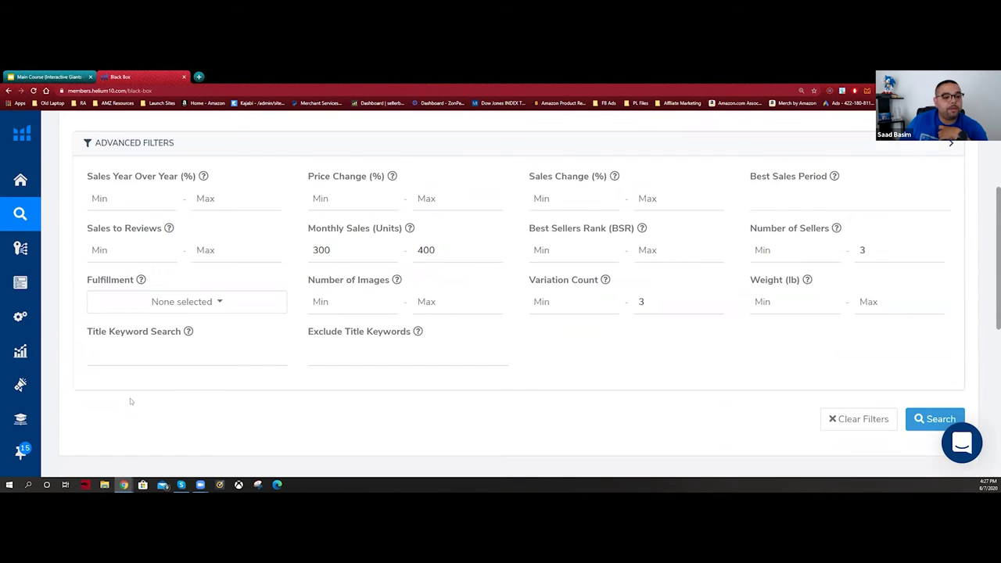
# - Try a Sales to Reviews maximum of 5, run the product search and check the number of products found
pyautogui.scroll(-3, 130, 399)
pyautogui.scroll(4, 207, 287)
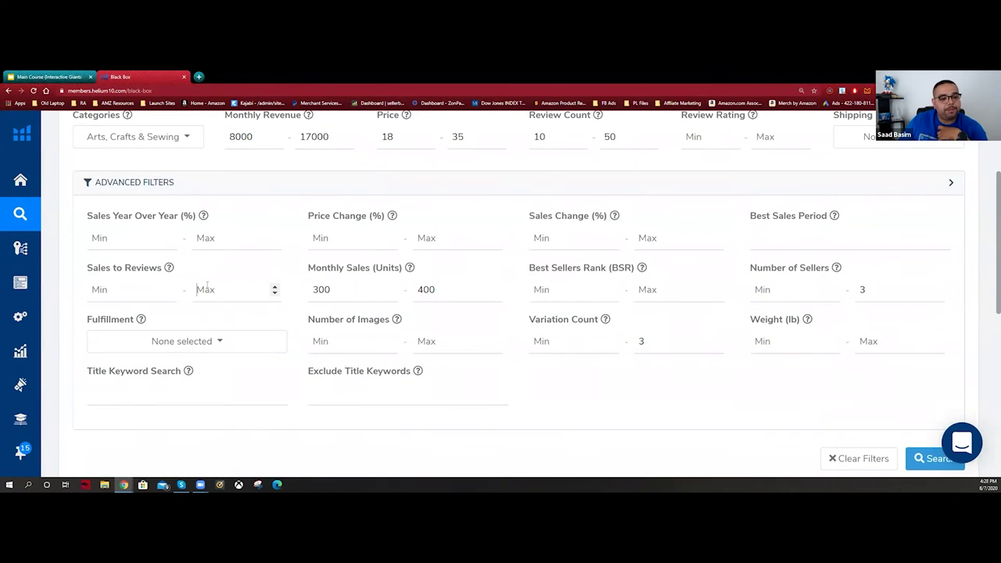
pyautogui.write('5')
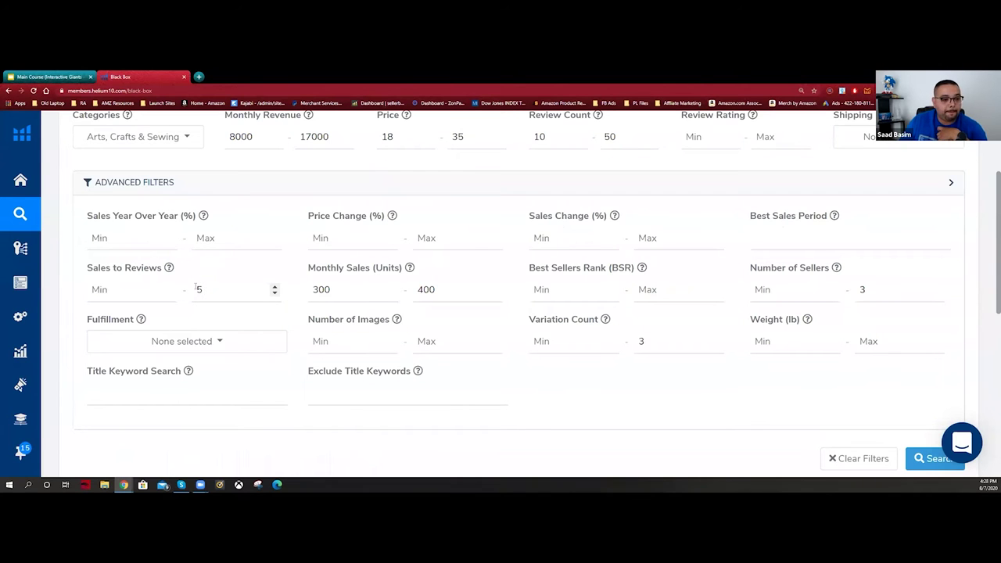
pyautogui.scroll(-3, 177, 312)
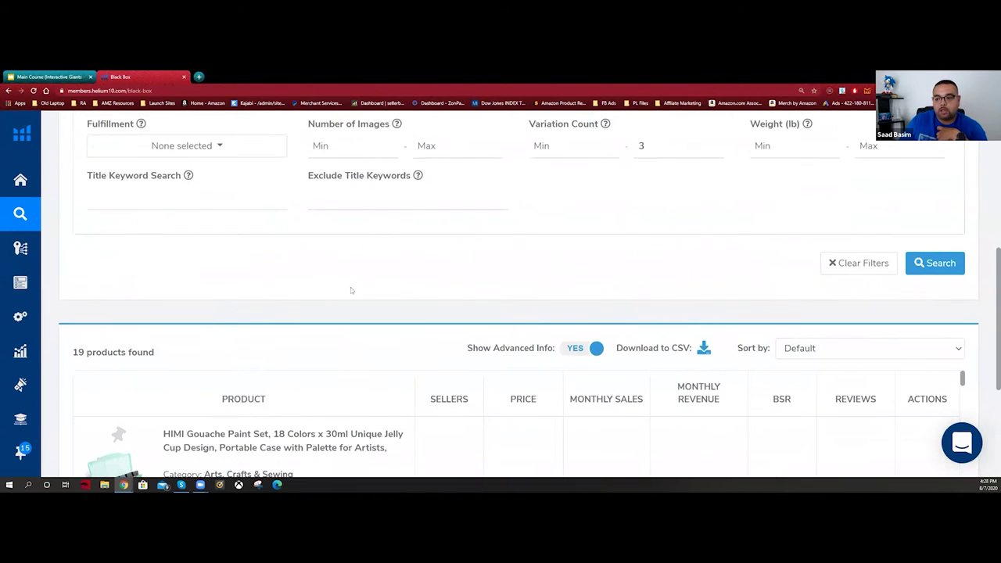
pyautogui.click(941, 263)
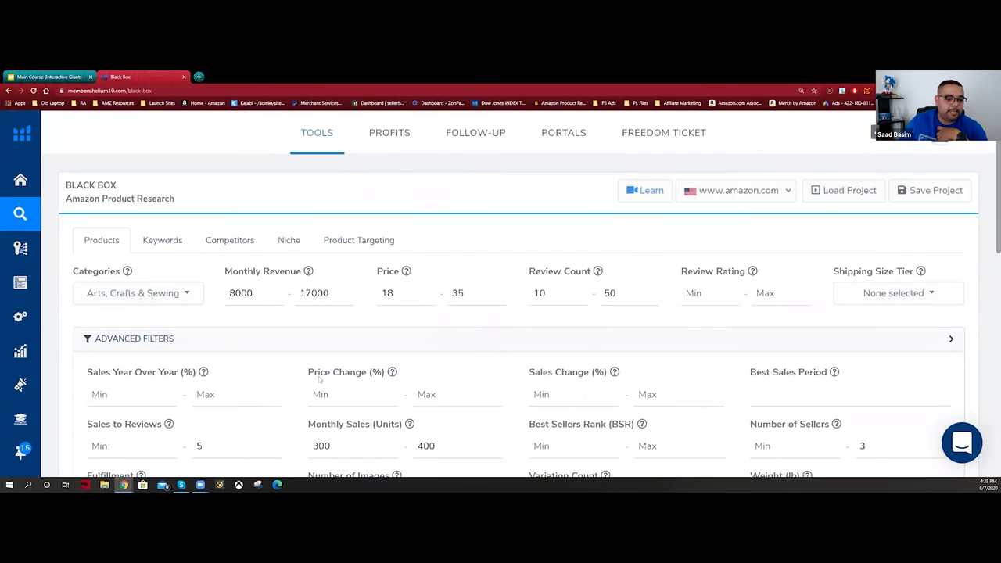
pyautogui.scroll(-5, 284, 373)
pyautogui.scroll(-1, 285, 372)
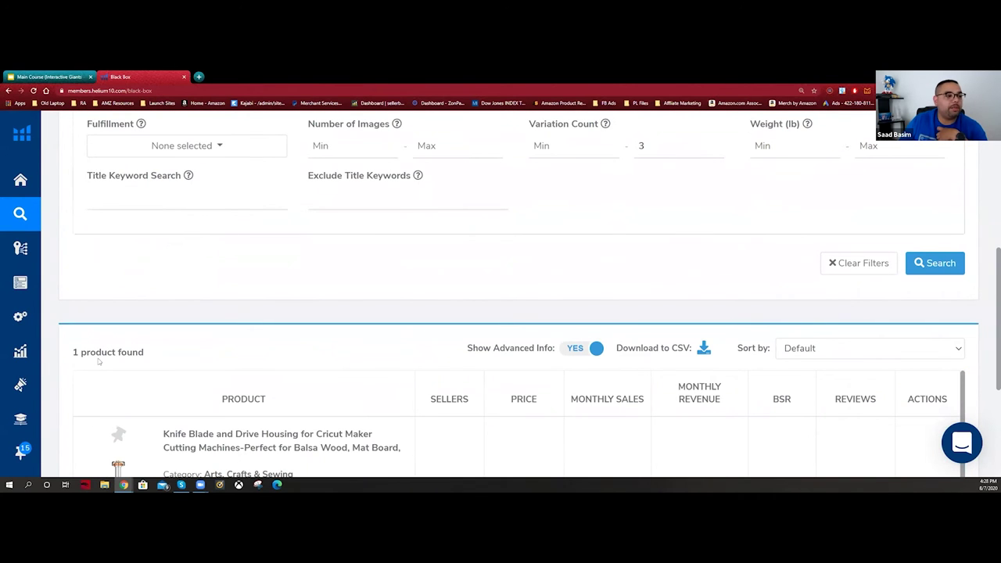
# - Set the Sales to Reviews maximum to 20, run the product search again and check the results
pyautogui.scroll(4, 117, 359)
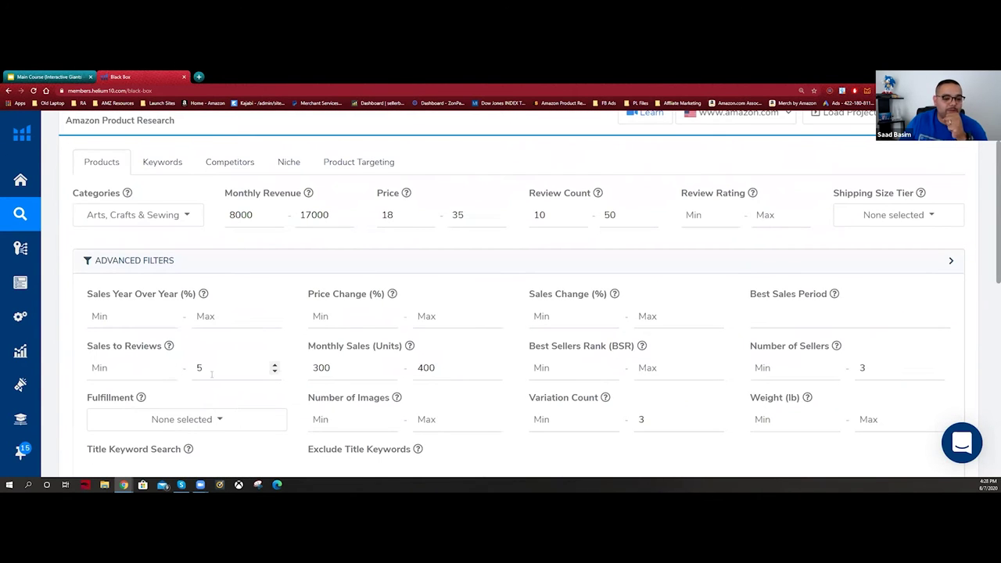
pyautogui.doubleClick(199, 368)
pyautogui.press('BackSpace')
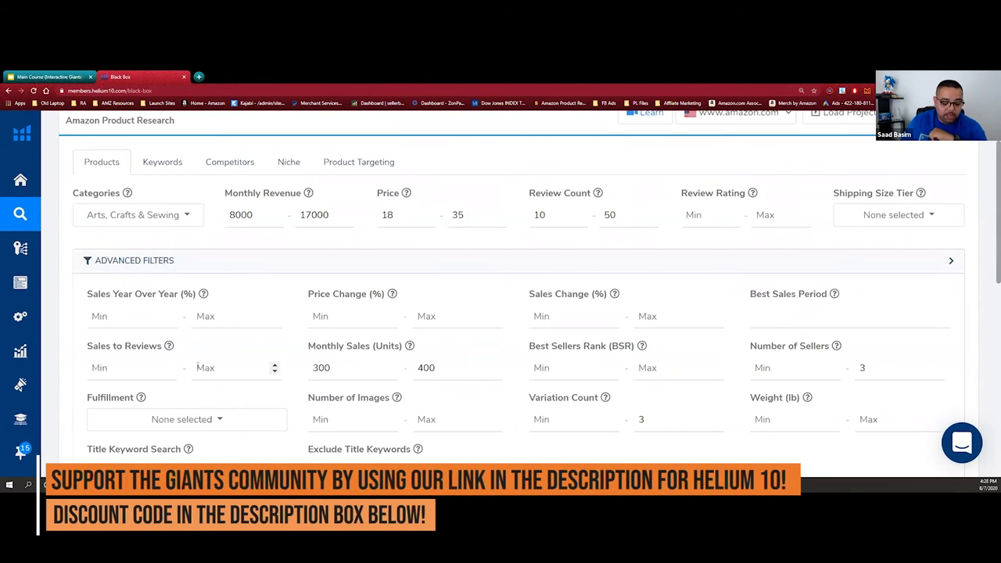
pyautogui.write('20')
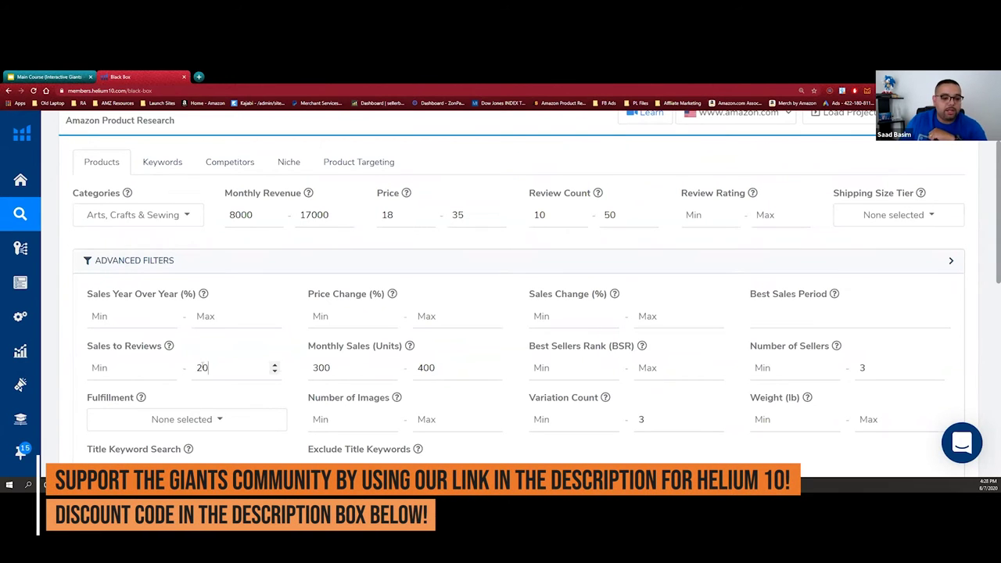
pyautogui.scroll(-4, 197, 368)
pyautogui.scroll(2, 186, 237)
pyautogui.scroll(-3, 186, 237)
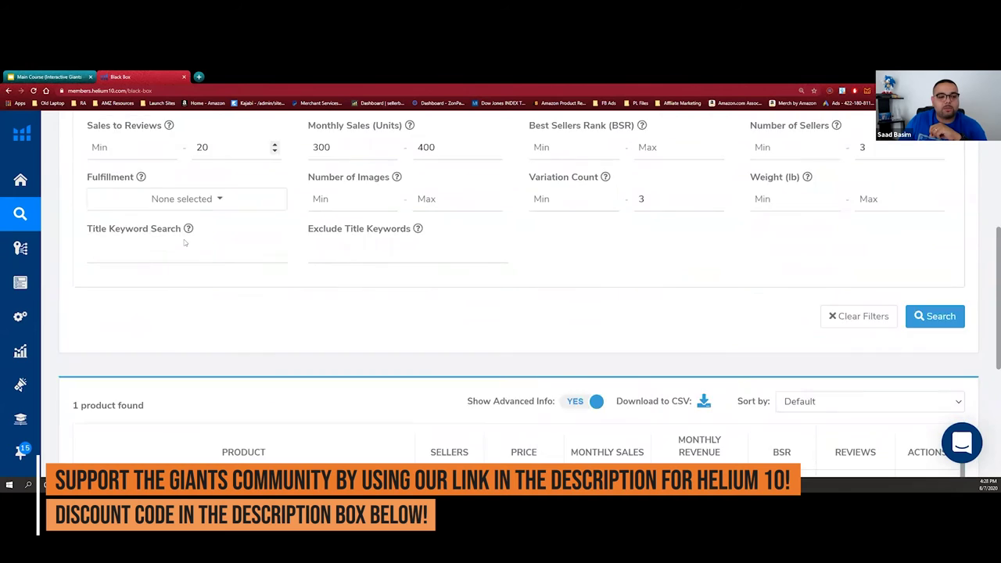
pyautogui.scroll(2, 184, 239)
pyautogui.click(935, 344)
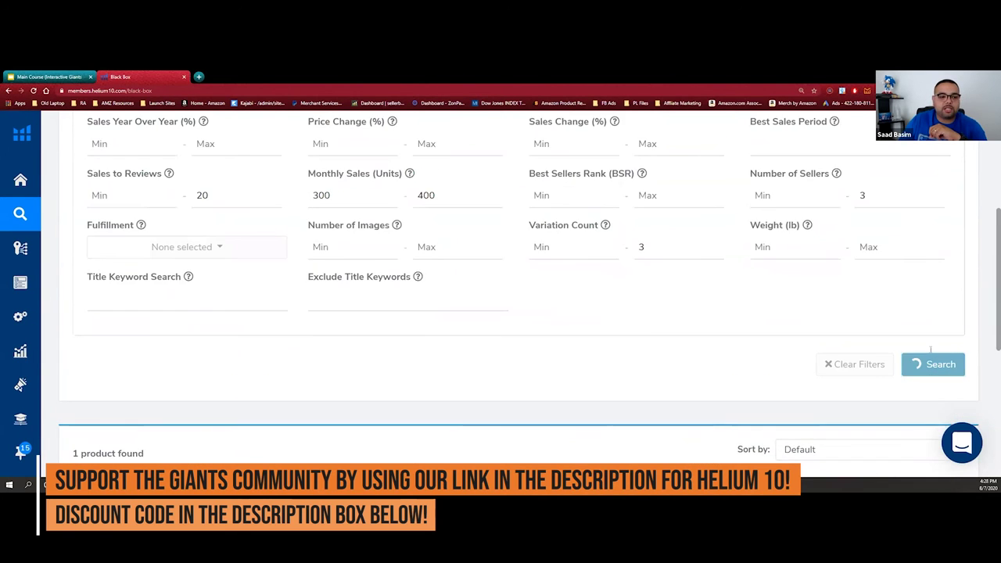
pyautogui.scroll(-4, 139, 289)
pyautogui.scroll(-2, 139, 289)
pyautogui.scroll(3, 208, 228)
pyautogui.scroll(-2, 473, 378)
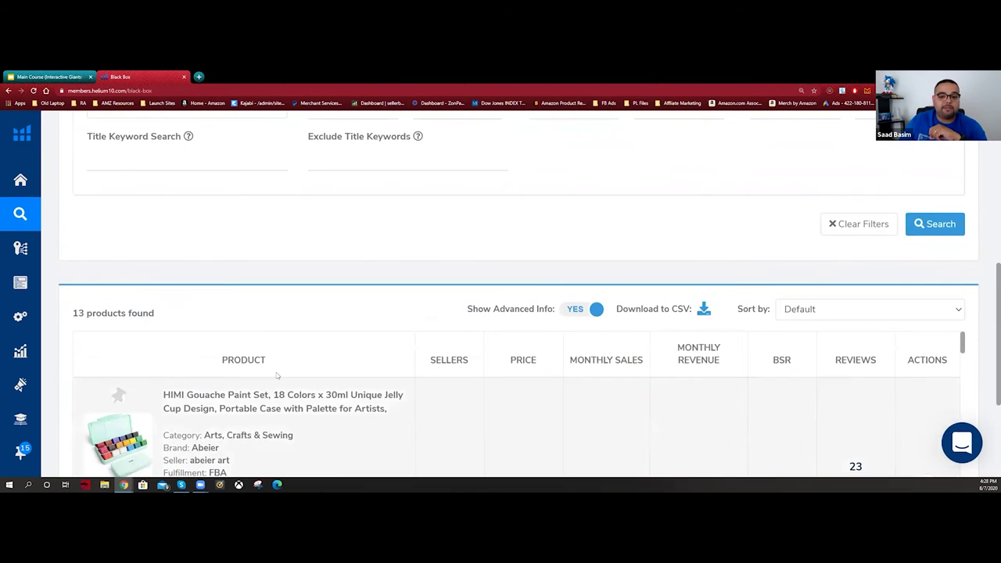
# - Clear the Sales to Reviews maximum and enter 20 again
pyautogui.scroll(2, 376, 422)
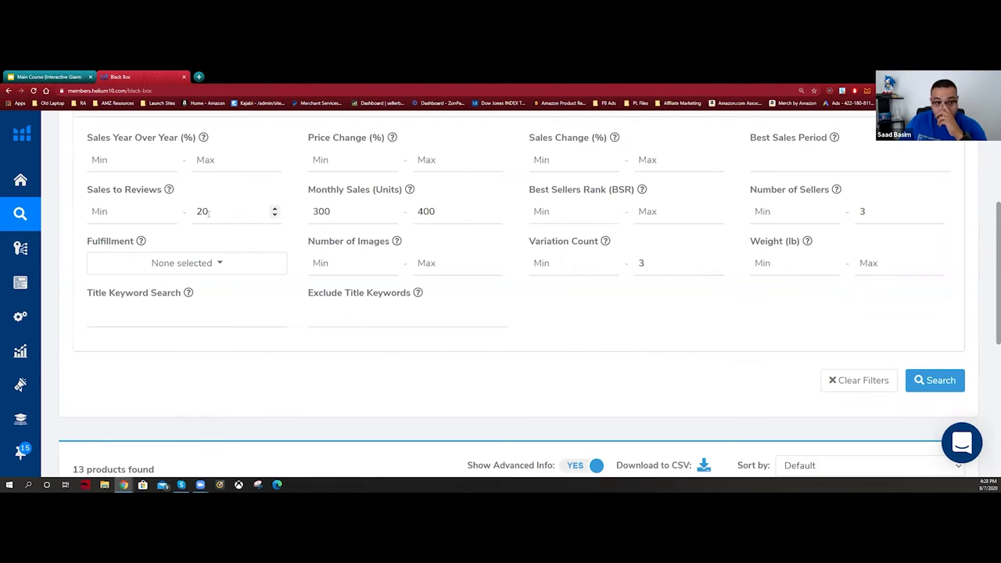
pyautogui.hotkey('ctrl', 'a')
pyautogui.press('BackSpace')
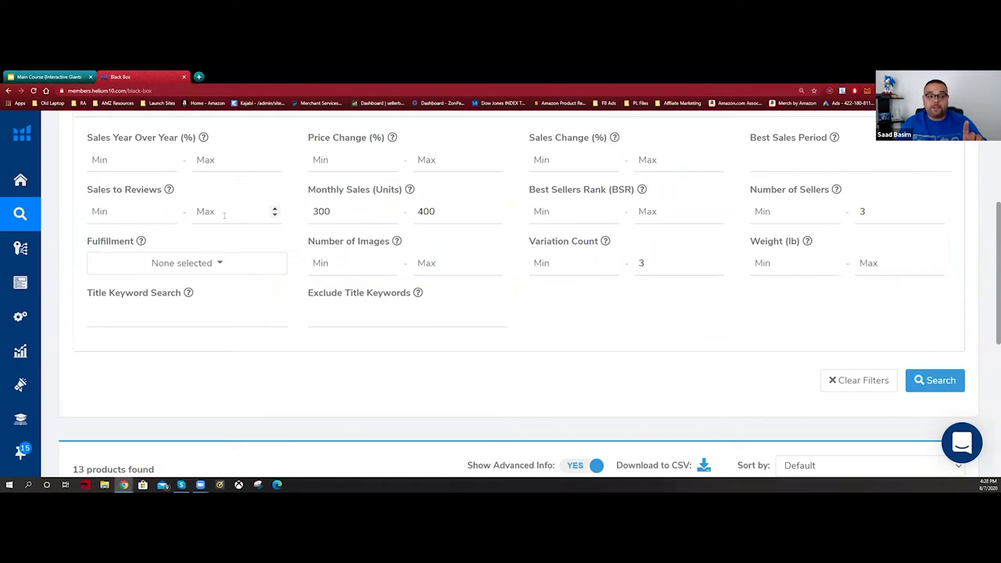
pyautogui.write('20')
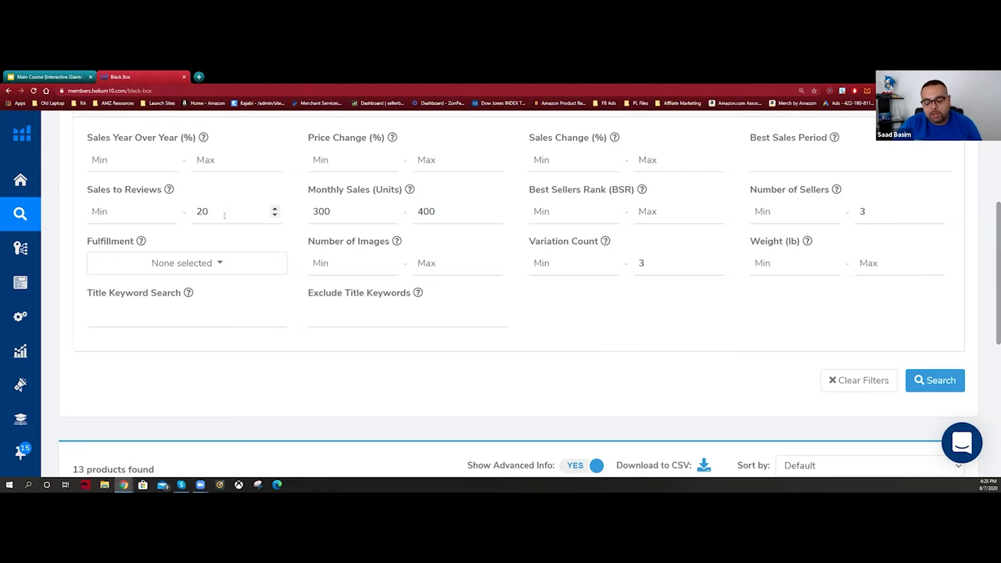
# - Remove the Sales to Reviews maximum value and highlight the filter's label
pyautogui.click(213, 219)
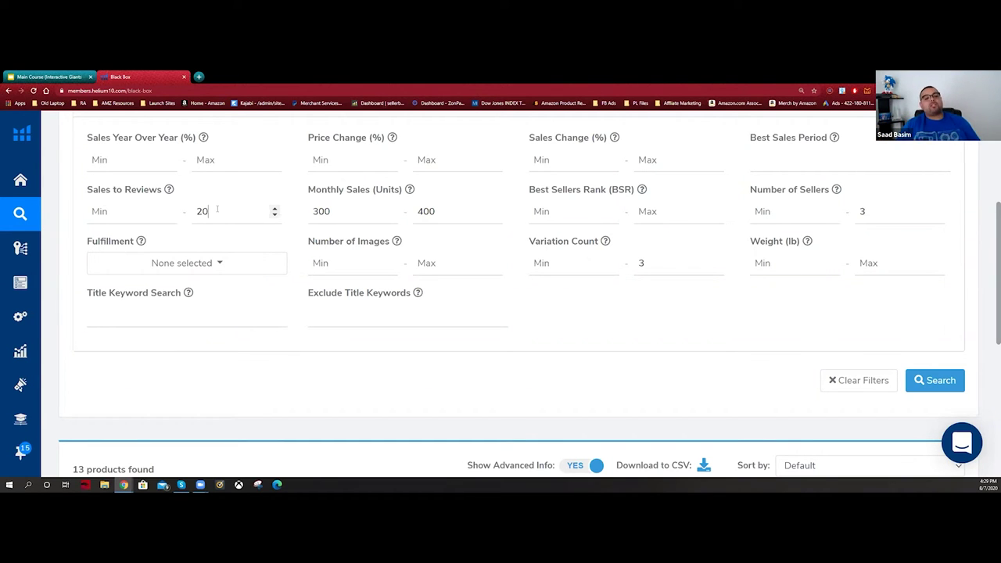
pyautogui.moveTo(217, 209); pyautogui.dragTo(186, 207)
pyautogui.press('BackSpace')
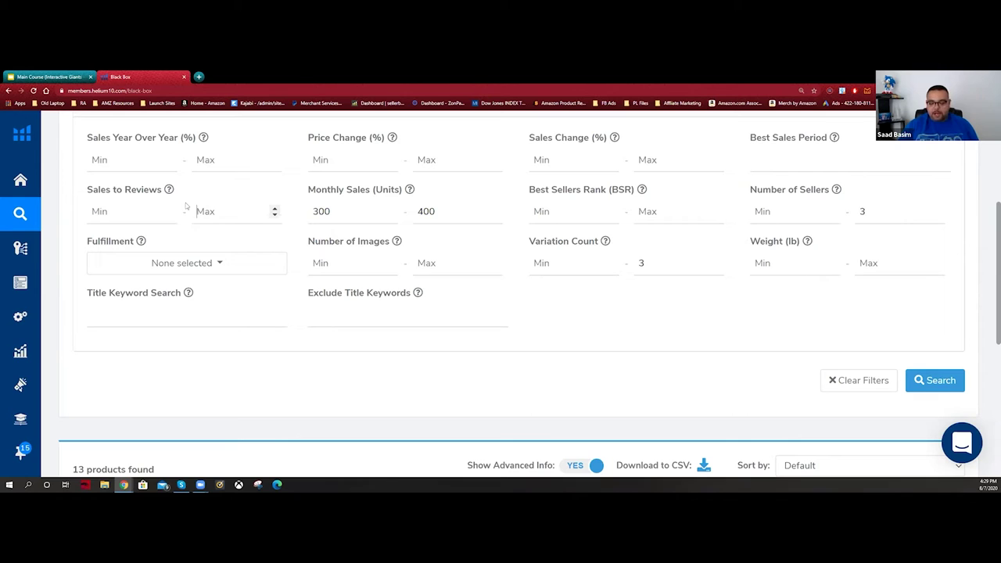
pyautogui.moveTo(162, 190); pyautogui.dragTo(90, 185)
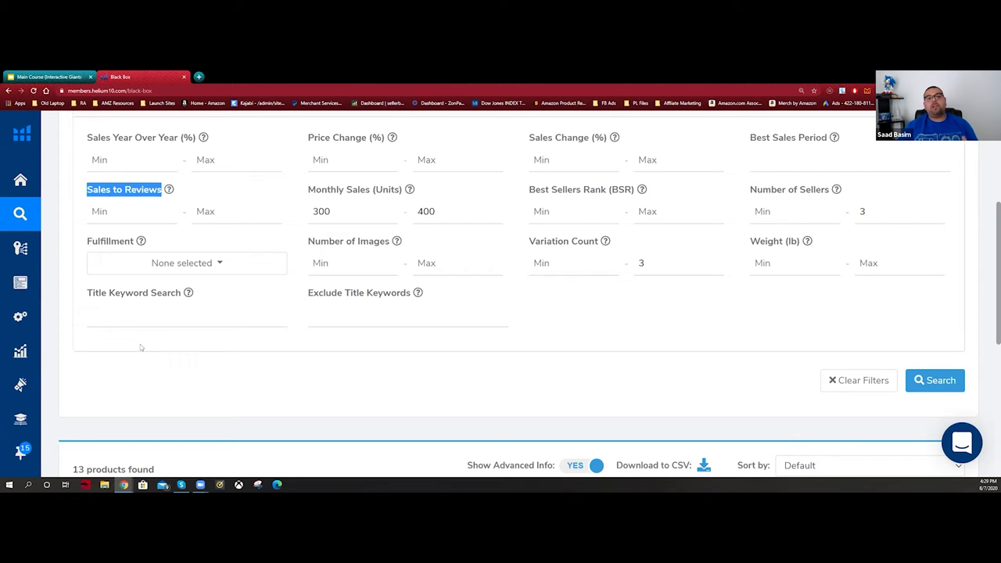
# - Zoom the page out to 125% and look over the chosen filters and the product results
pyautogui.scroll(-3, 167, 380)
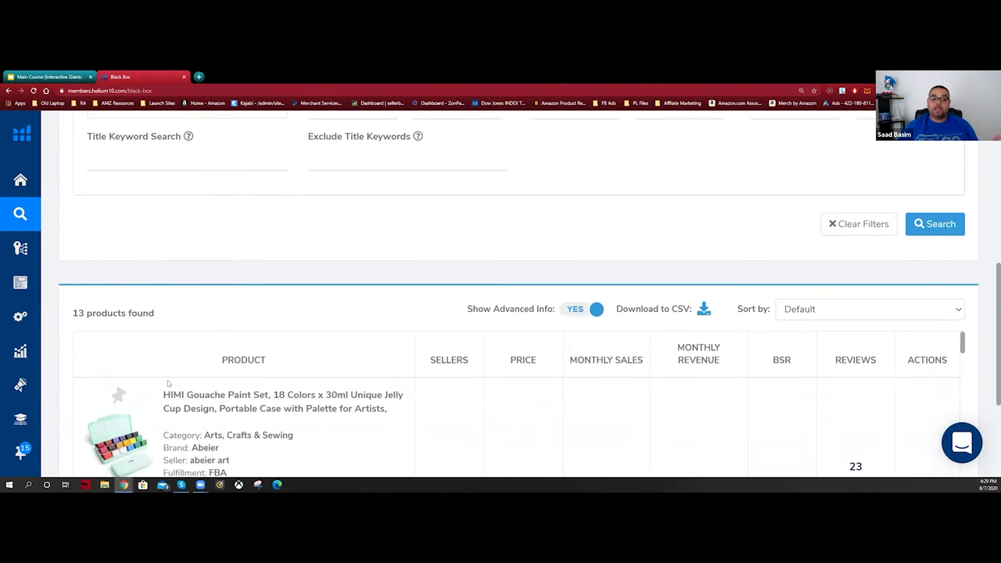
pyautogui.scroll(-2, 167, 380)
pyautogui.scroll(5, 197, 287)
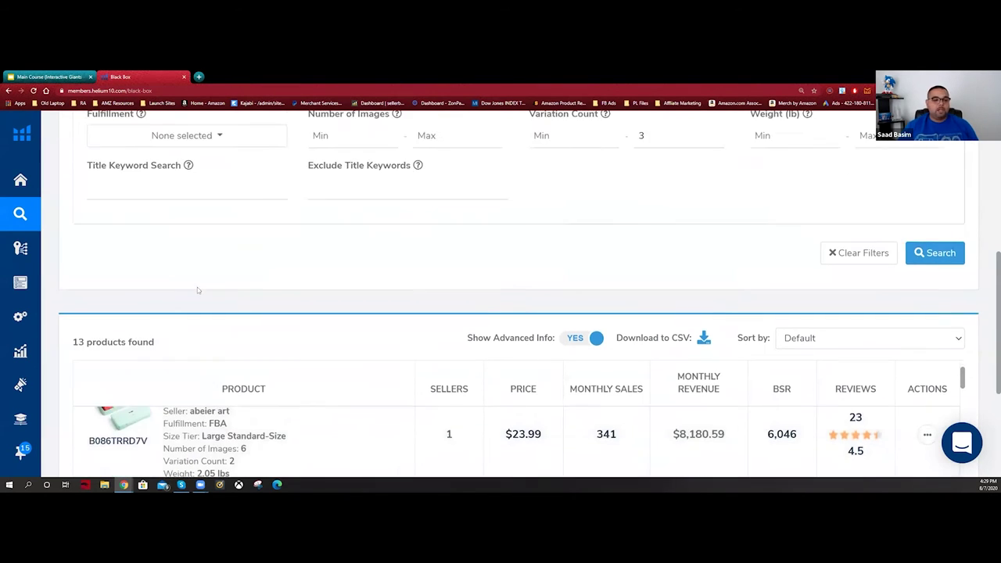
pyautogui.scroll(1, 372, 142)
pyautogui.hotkey('ctrl', '-')
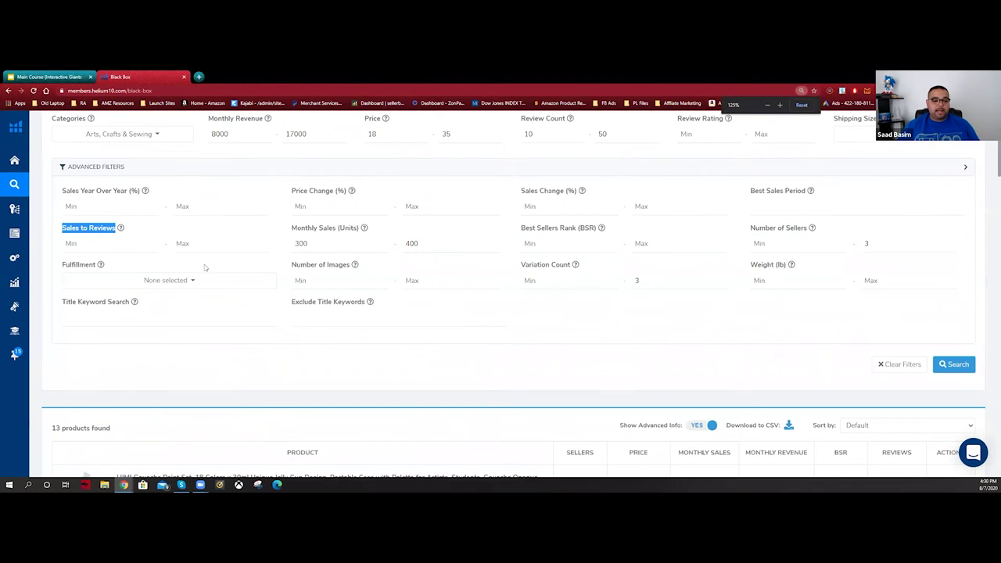
pyautogui.scroll(-3, 202, 266)
pyautogui.scroll(1, 198, 234)
pyautogui.scroll(3, 271, 236)
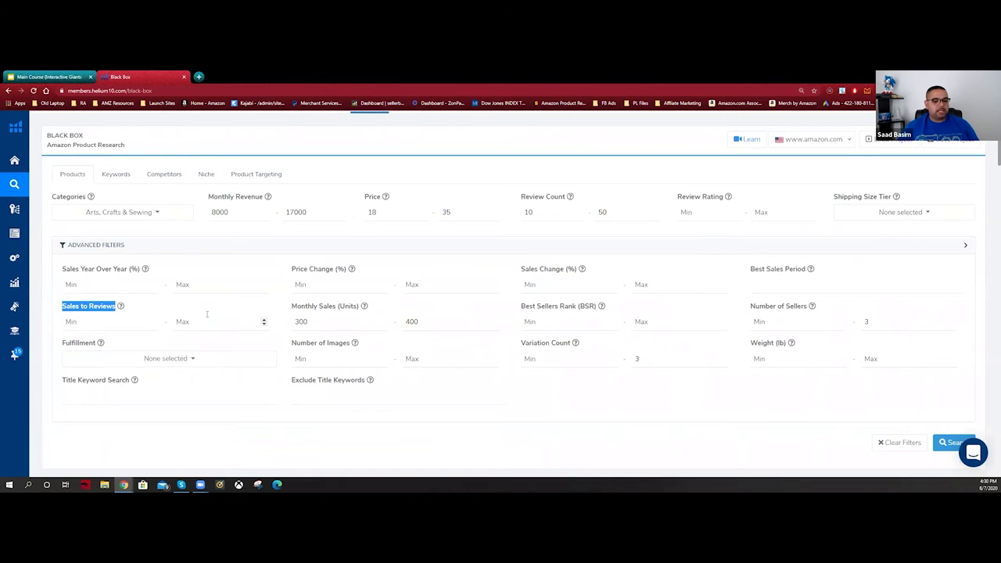
# - Sort the product results by monthly revenue from high to low and open the Amazon page of the KINGART wooden tabletop easel
pyautogui.scroll(-4, 207, 314)
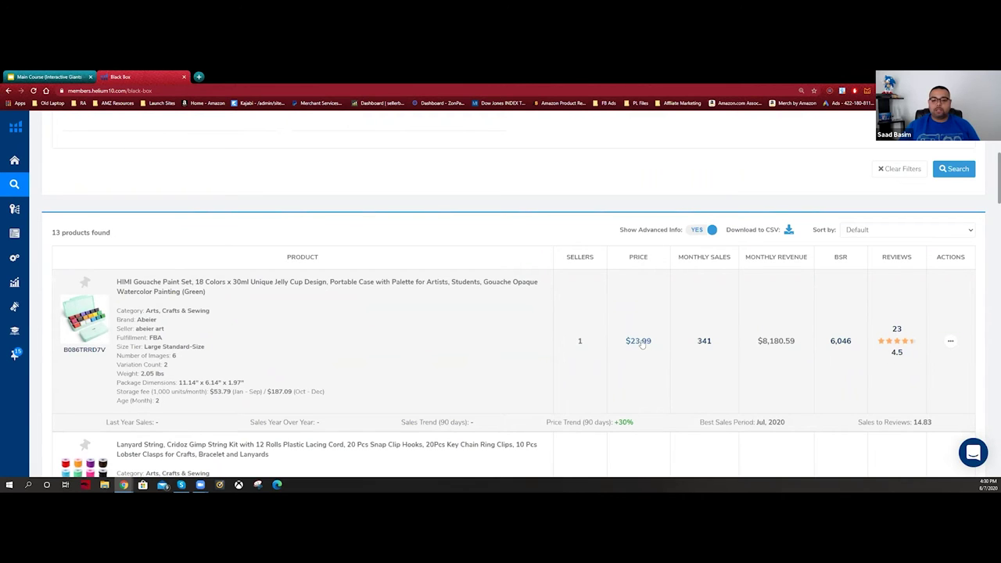
pyautogui.click(775, 293)
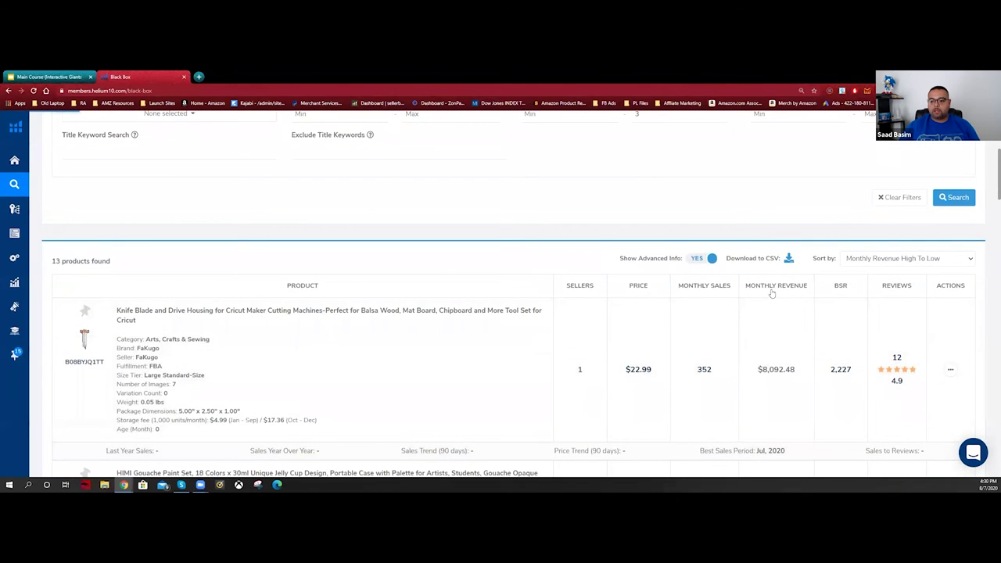
pyautogui.scroll(-4, 756, 327)
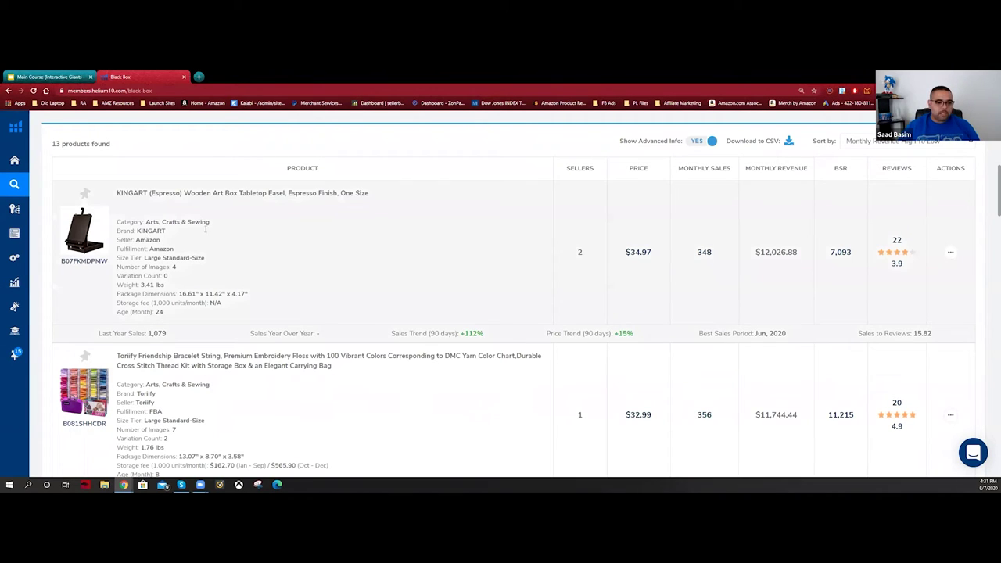
pyautogui.click(950, 253)
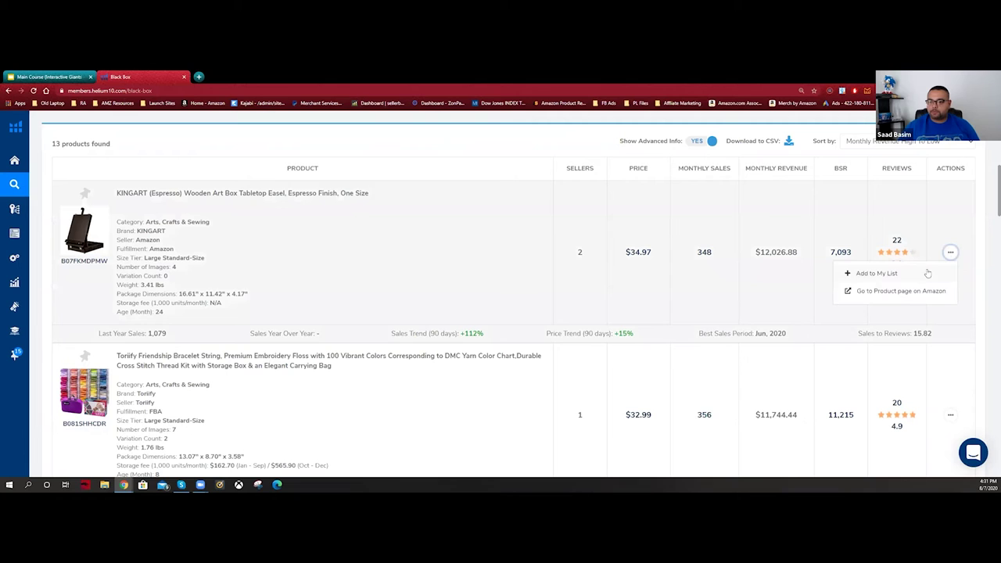
pyautogui.click(917, 291)
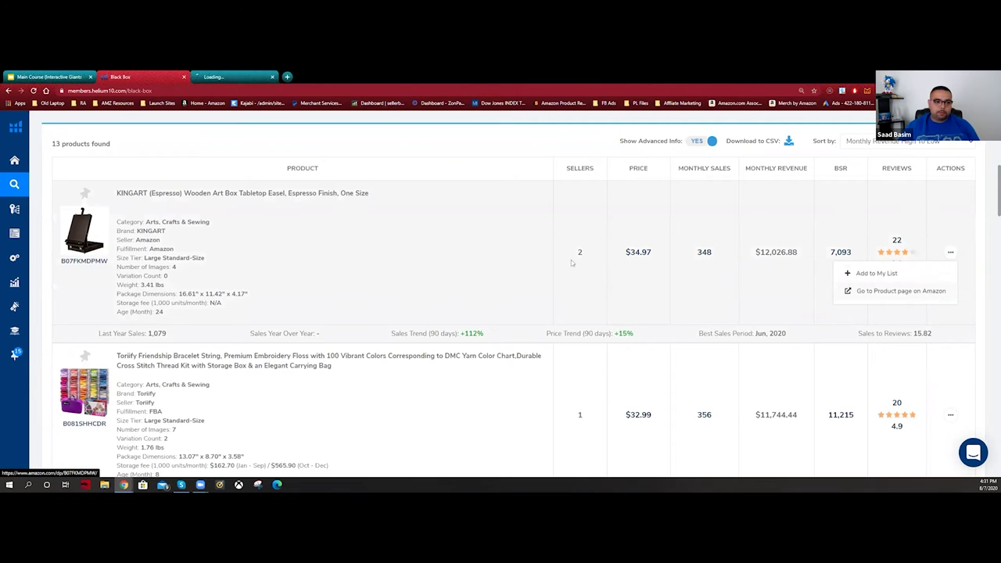
# - Open the Amazon product page of the purple ARSH carrying bag for Cricut Maker from the results
pyautogui.scroll(-1, 259, 250)
pyautogui.scroll(-3, 259, 250)
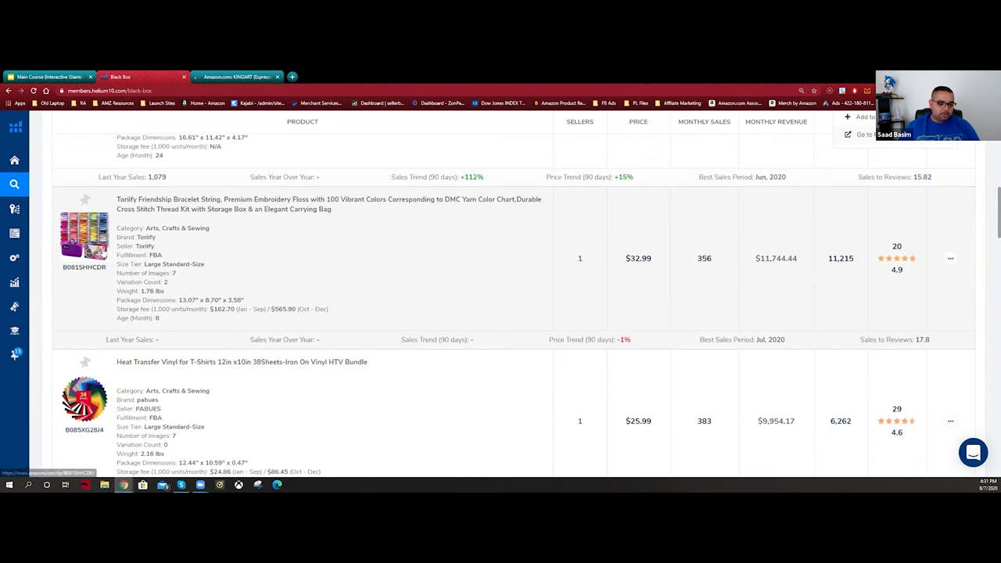
pyautogui.scroll(-1, 98, 250)
pyautogui.scroll(-5, 93, 242)
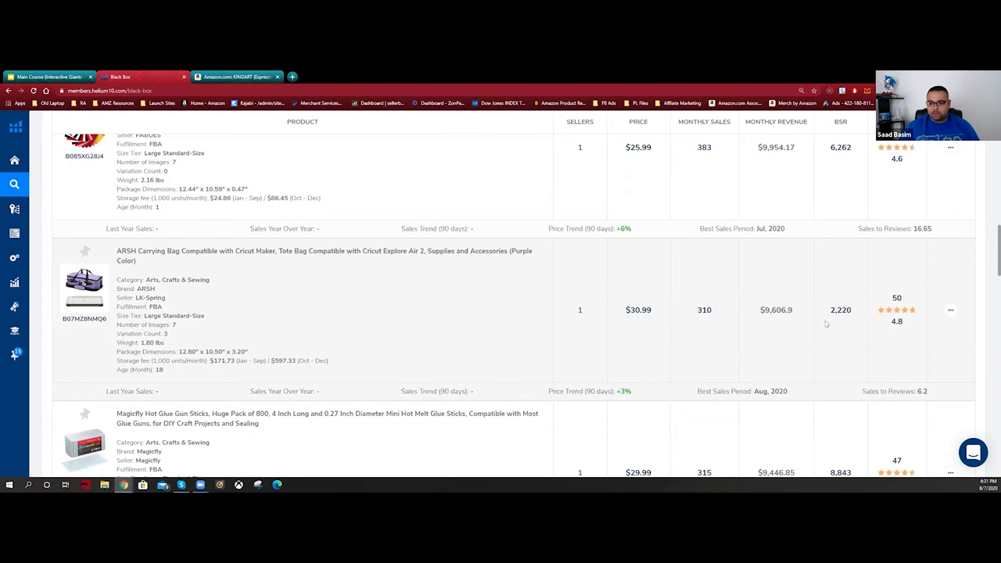
pyautogui.click(950, 310)
pyautogui.click(917, 351)
# - Open the Amazon product page of the wooden Cup Turner for Crafts Tumbler from the results
pyautogui.scroll(-3, 504, 339)
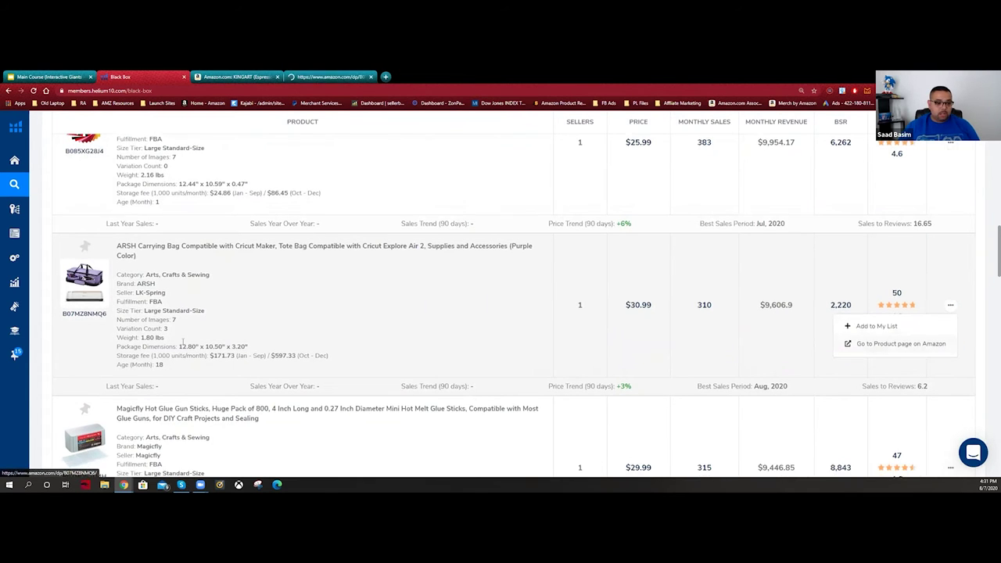
pyautogui.scroll(-1, 174, 342)
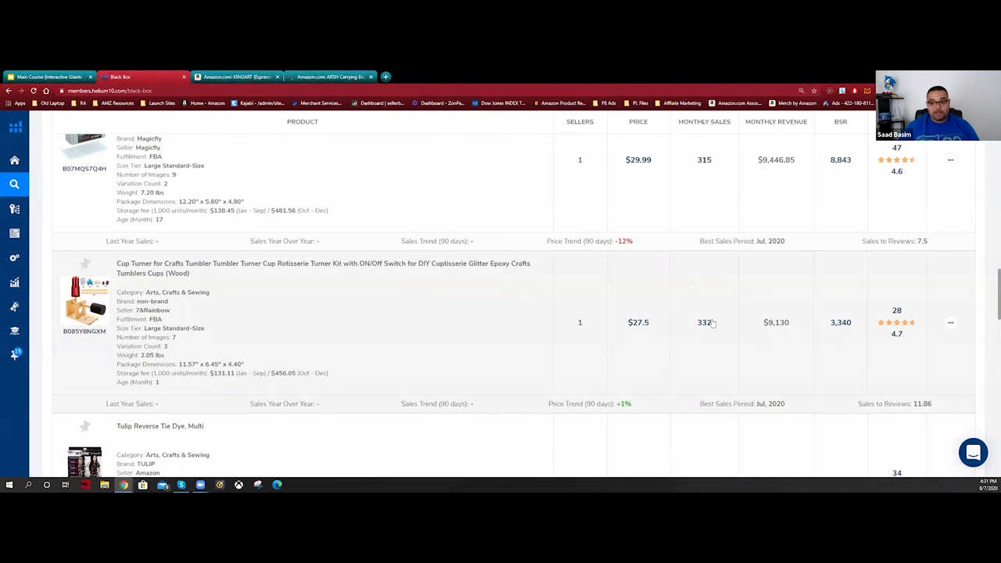
pyautogui.click(950, 322)
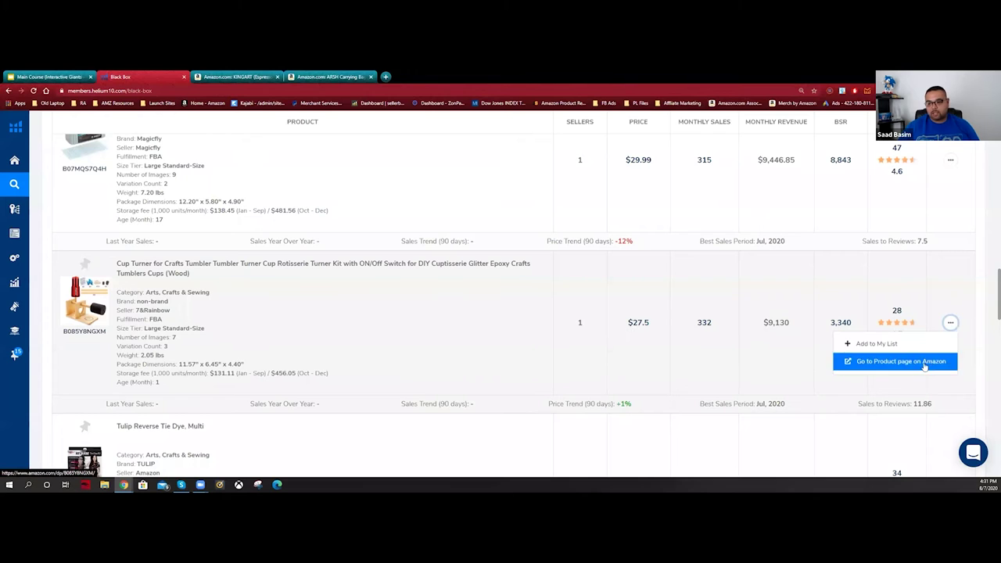
pyautogui.click(925, 362)
# - Open the Amazon product page of the White Blank Canvas Panel Boards, Pack of 42, from the results
pyautogui.scroll(-2, 352, 345)
pyautogui.scroll(-2, 362, 341)
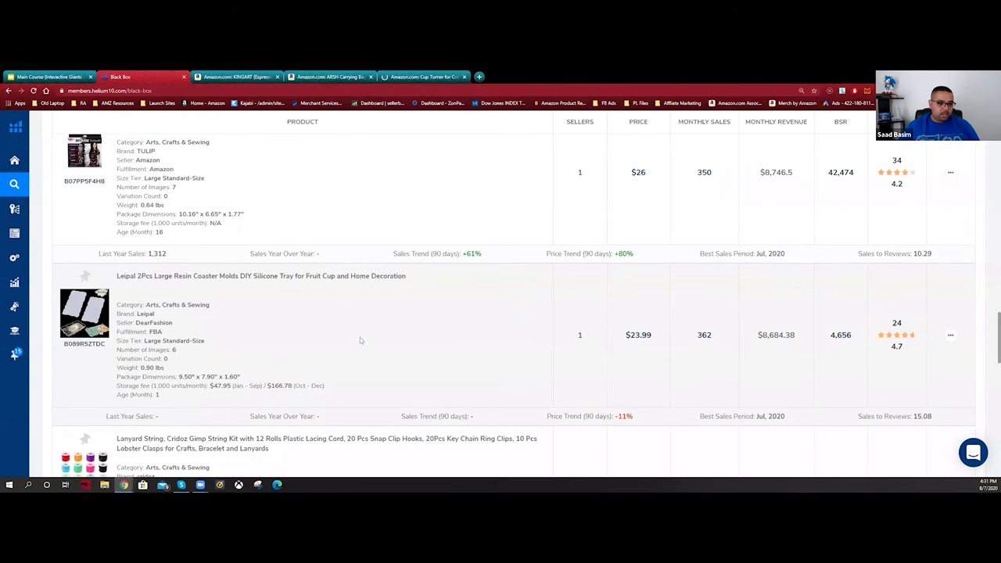
pyautogui.scroll(-4, 250, 269)
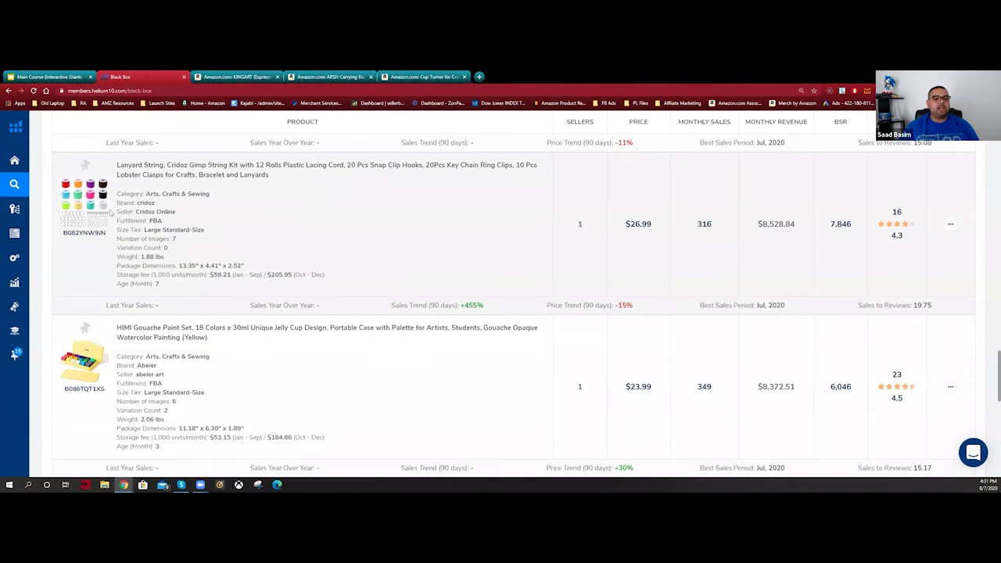
pyautogui.scroll(-3, 110, 211)
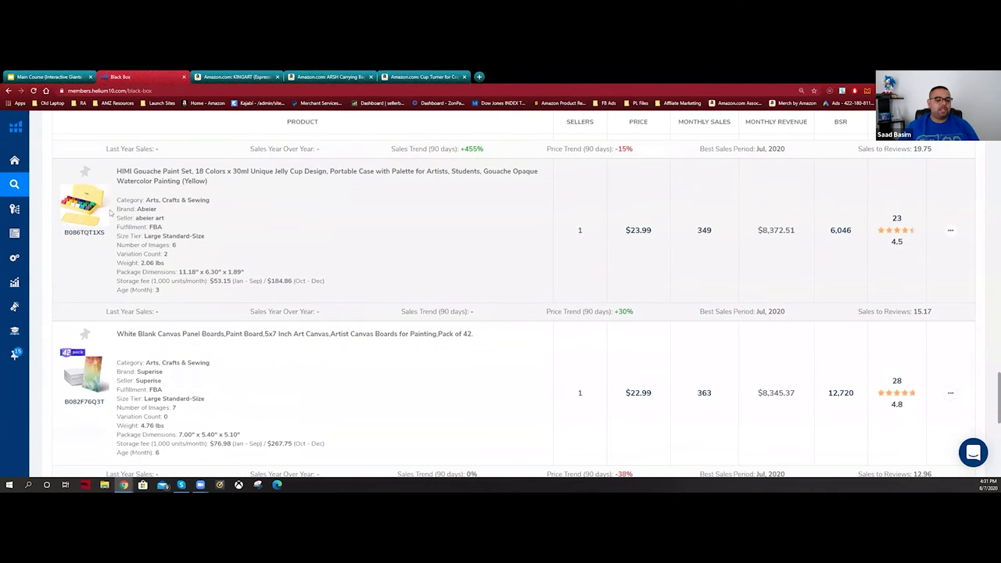
pyautogui.scroll(-1, 110, 212)
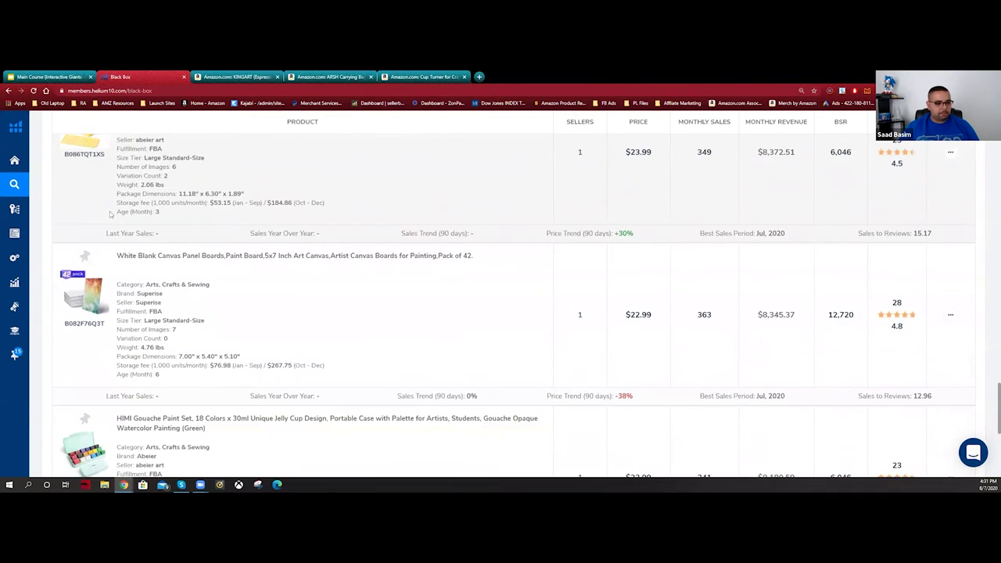
pyautogui.scroll(-1, 110, 212)
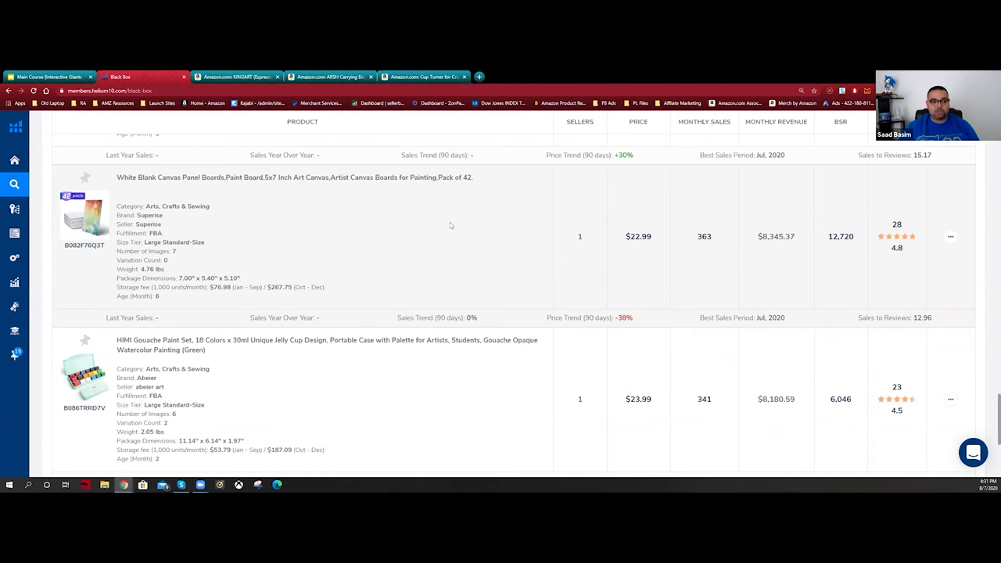
pyautogui.click(951, 236)
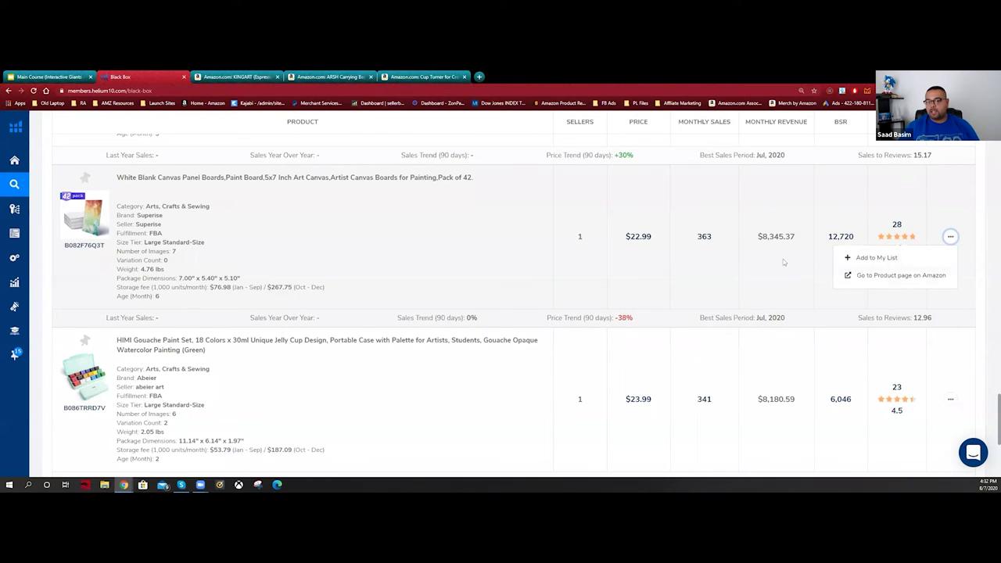
pyautogui.click(899, 276)
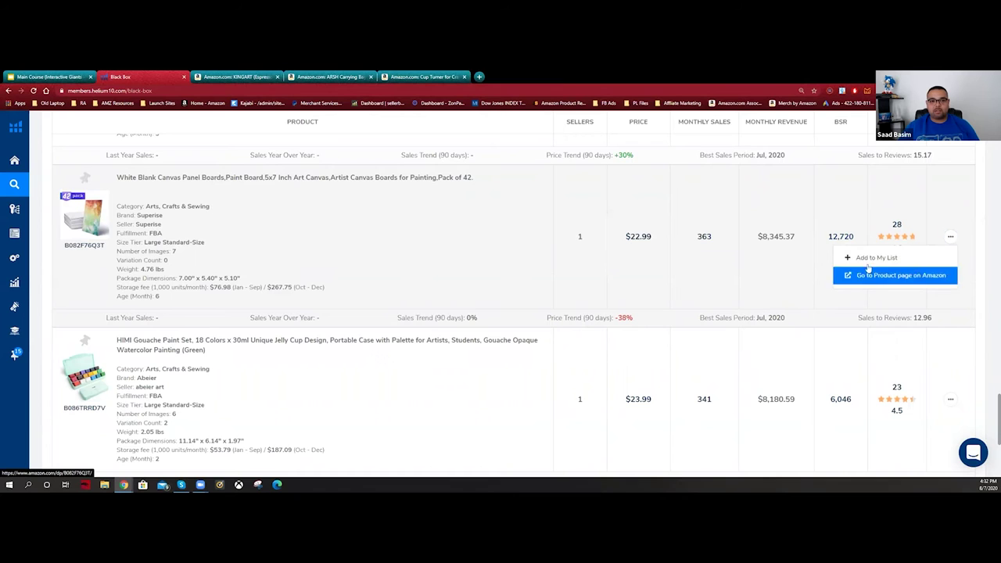
# - Remove Arts, Crafts & Sewing from the category filter
pyautogui.scroll(-3, 201, 279)
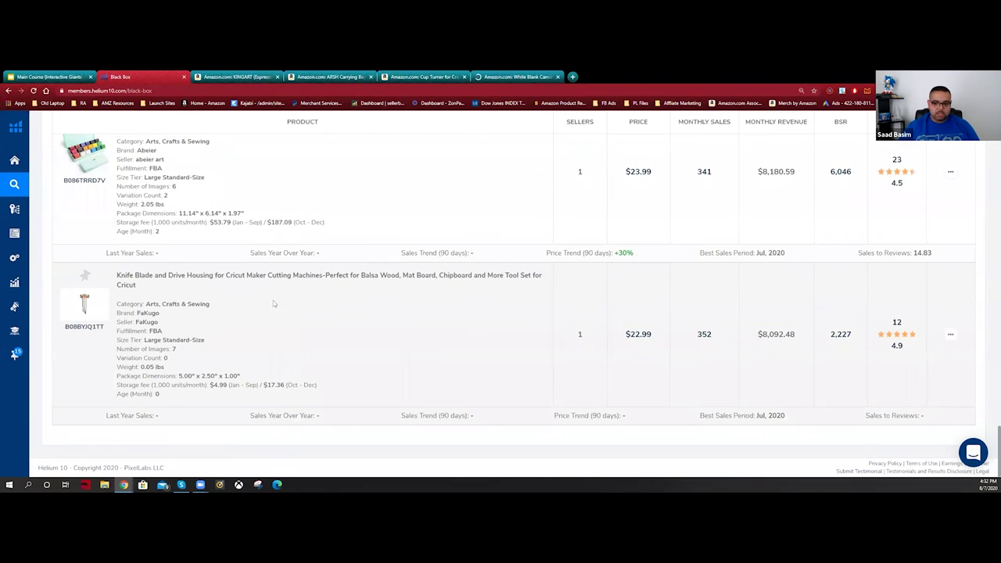
pyautogui.scroll(10, 149, 294)
pyautogui.scroll(10, 42, 280)
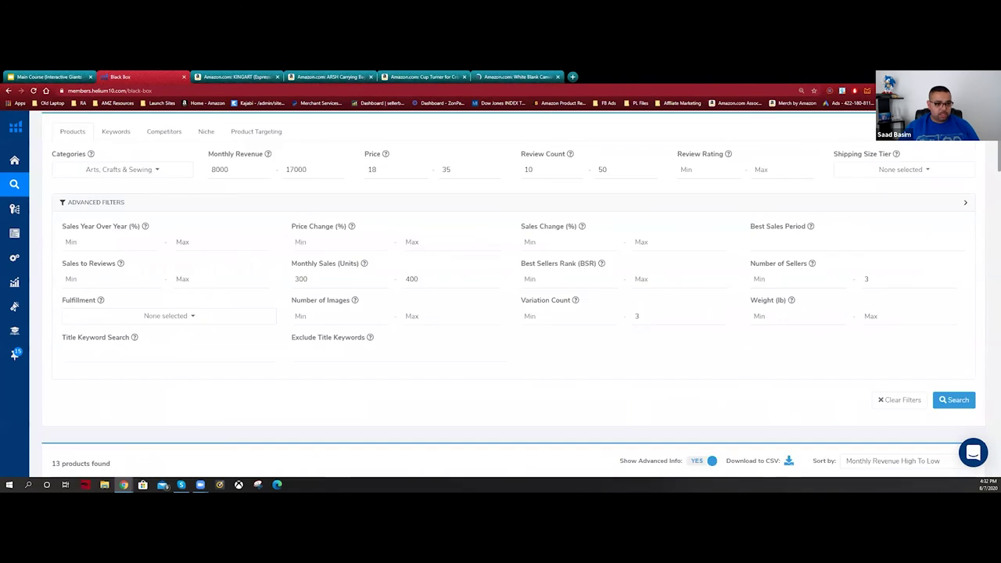
pyautogui.click(118, 240)
pyautogui.click(117, 290)
# - Add Home & Kitchen, Kitchen & Dining and Industrial & Scientific to the category filter
pyautogui.scroll(-3, 133, 290)
pyautogui.scroll(-2, 139, 283)
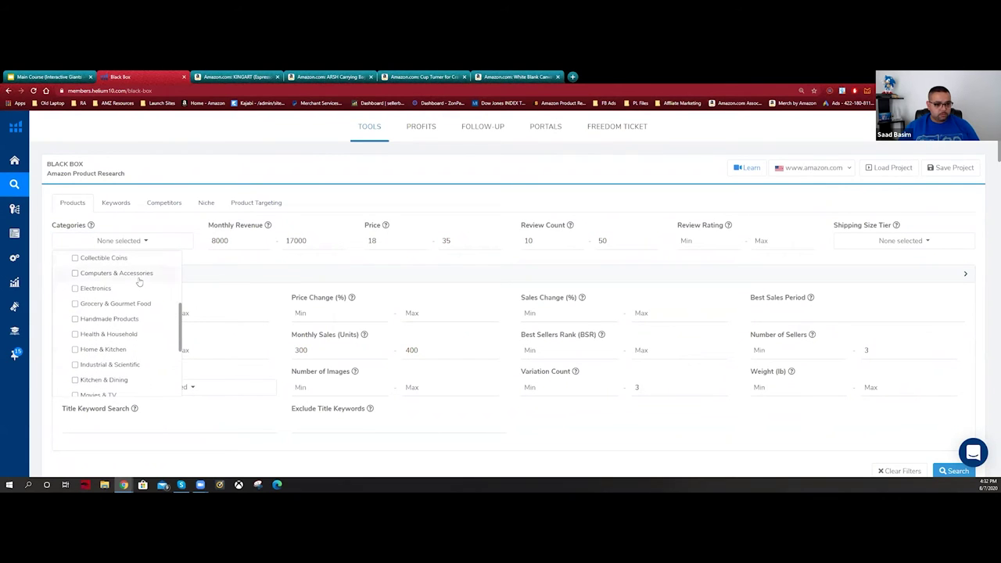
pyautogui.scroll(-2, 134, 319)
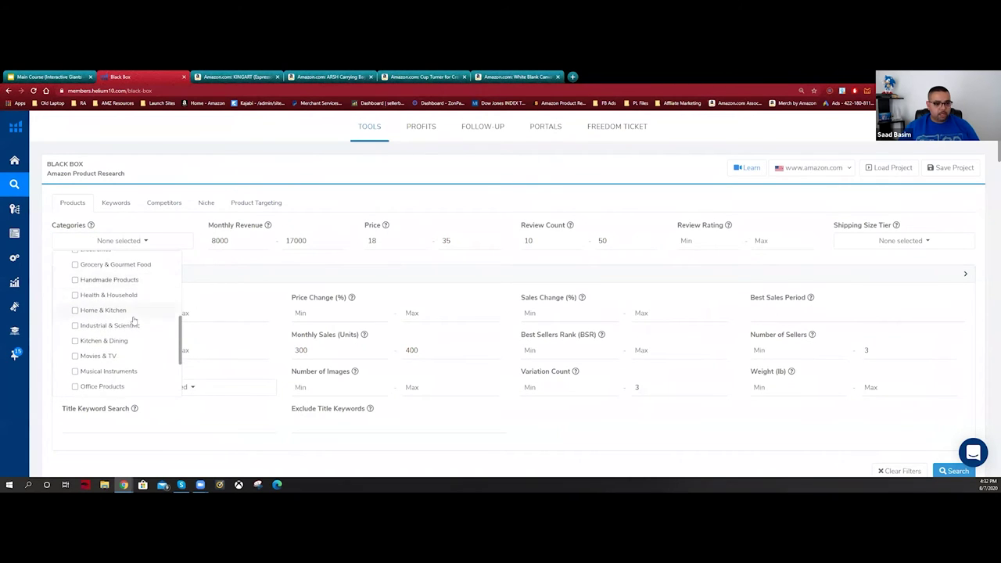
pyautogui.click(134, 309)
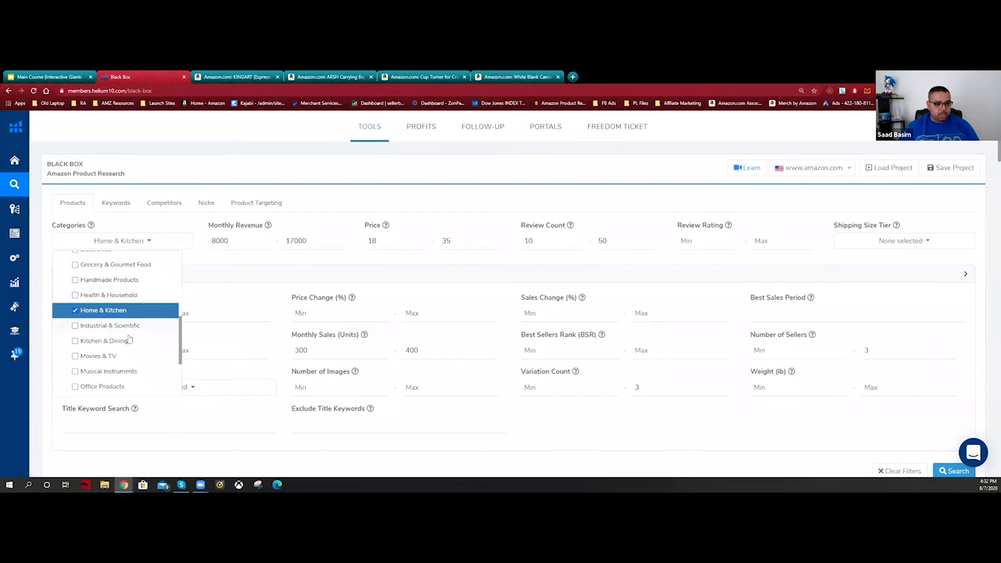
pyautogui.click(129, 341)
pyautogui.click(134, 327)
# - Add Office Products, Patio, Lawn & Garden and Tools & Home Improvement to the category filter
pyautogui.scroll(-3, 133, 328)
pyautogui.click(128, 309)
pyautogui.click(139, 327)
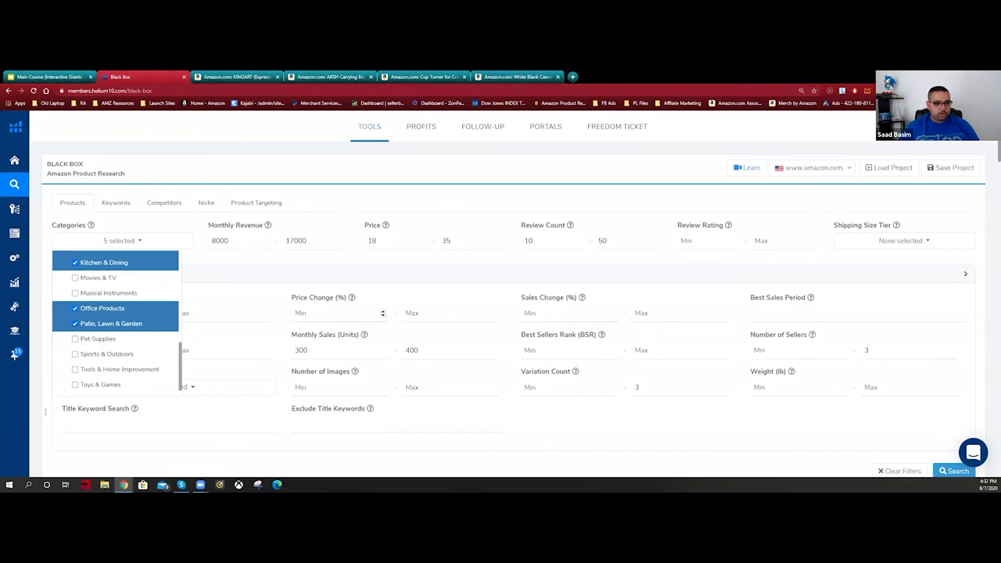
pyautogui.scroll(-1, 92, 350)
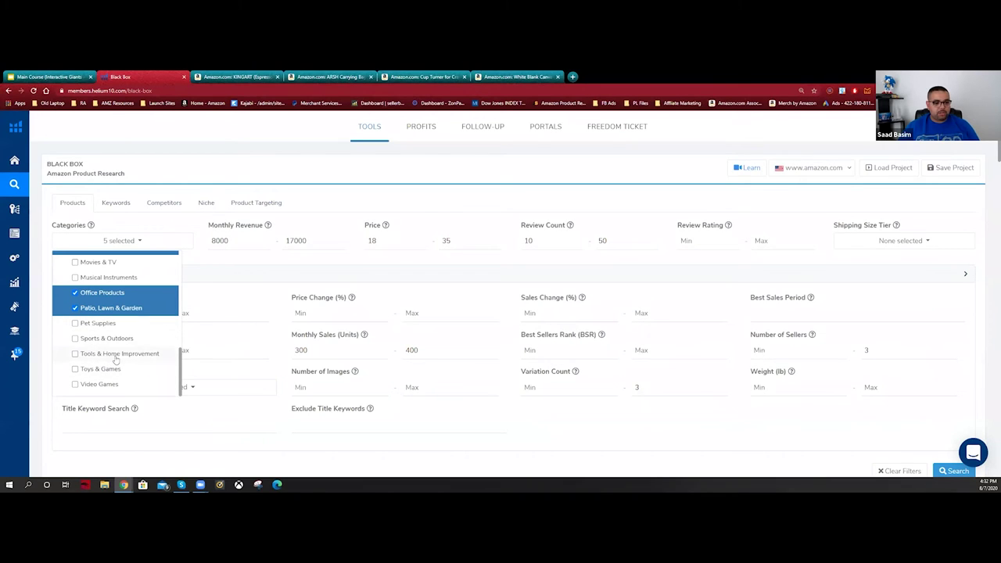
pyautogui.click(115, 359)
pyautogui.click(495, 188)
# - Check the maximum review count and minimum monthly sales filters and run the product search with the new categories
pyautogui.scroll(-1, 798, 282)
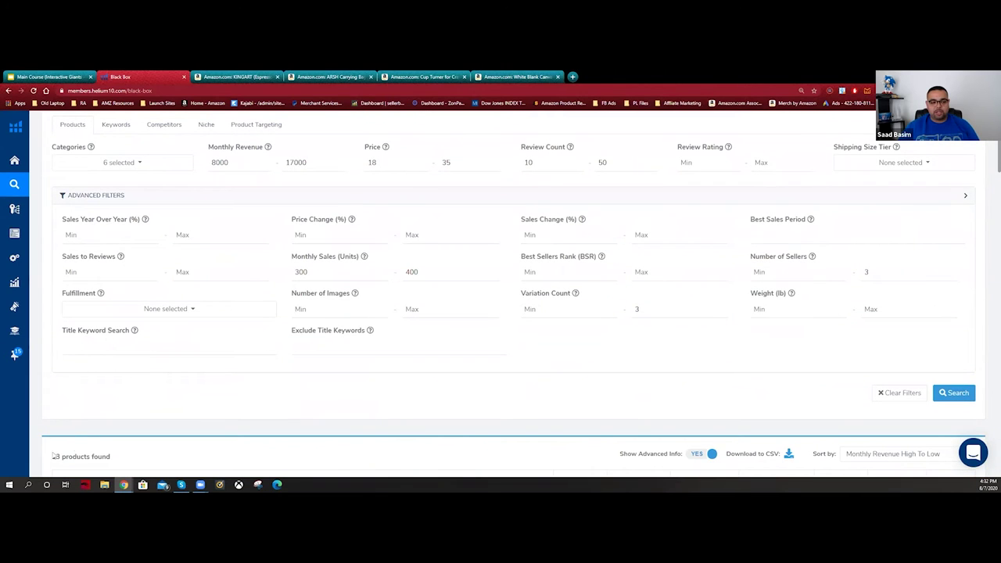
pyautogui.moveTo(62, 457); pyautogui.dragTo(52, 457)
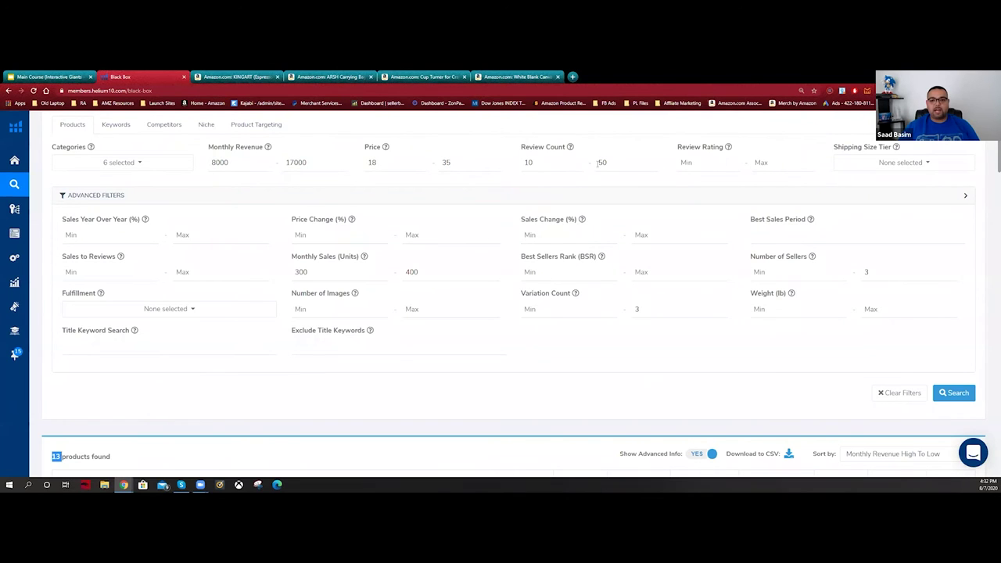
pyautogui.moveTo(614, 162); pyautogui.dragTo(595, 164)
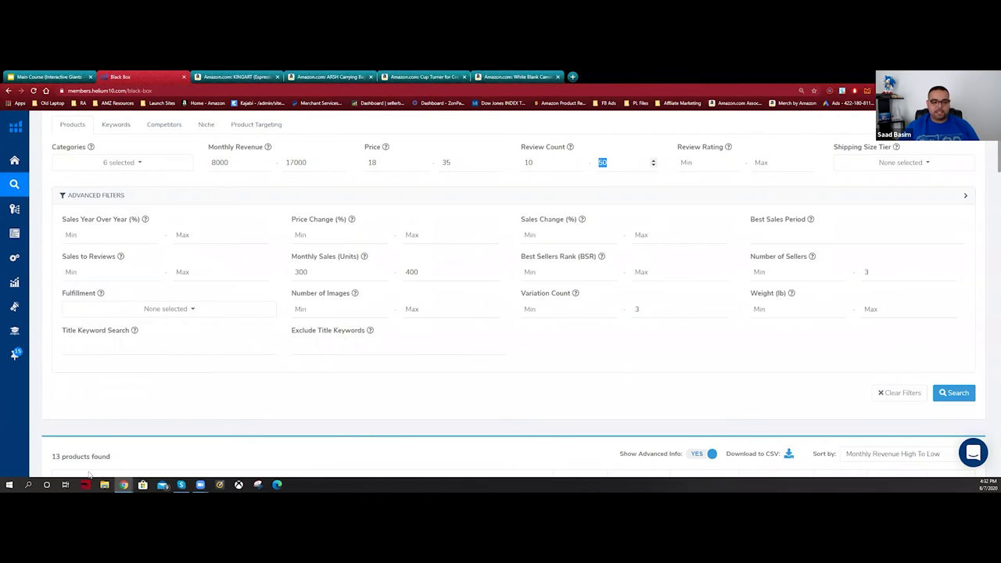
pyautogui.click(302, 272)
pyautogui.doubleClick(302, 272)
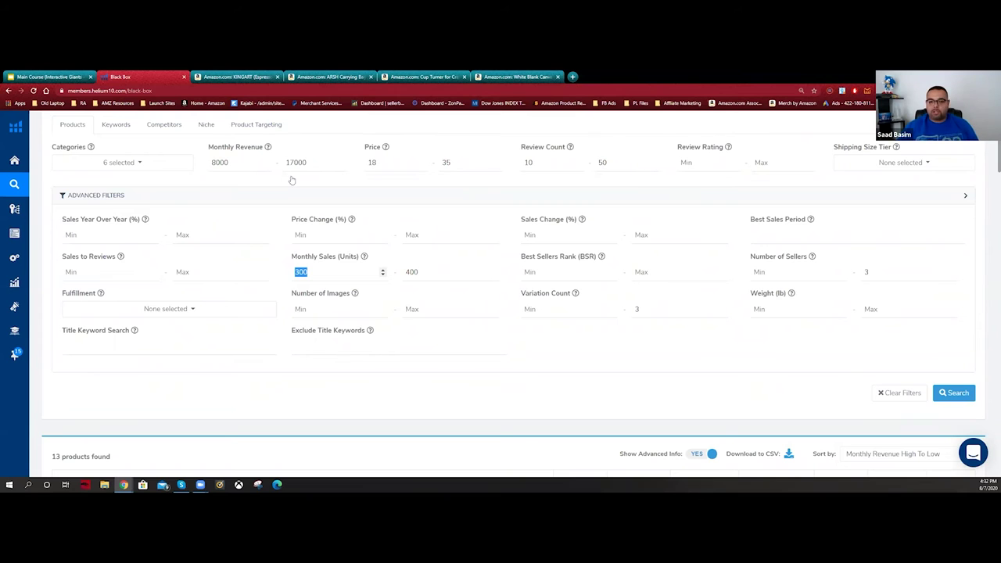
pyautogui.scroll(-3, 469, 274)
pyautogui.click(953, 200)
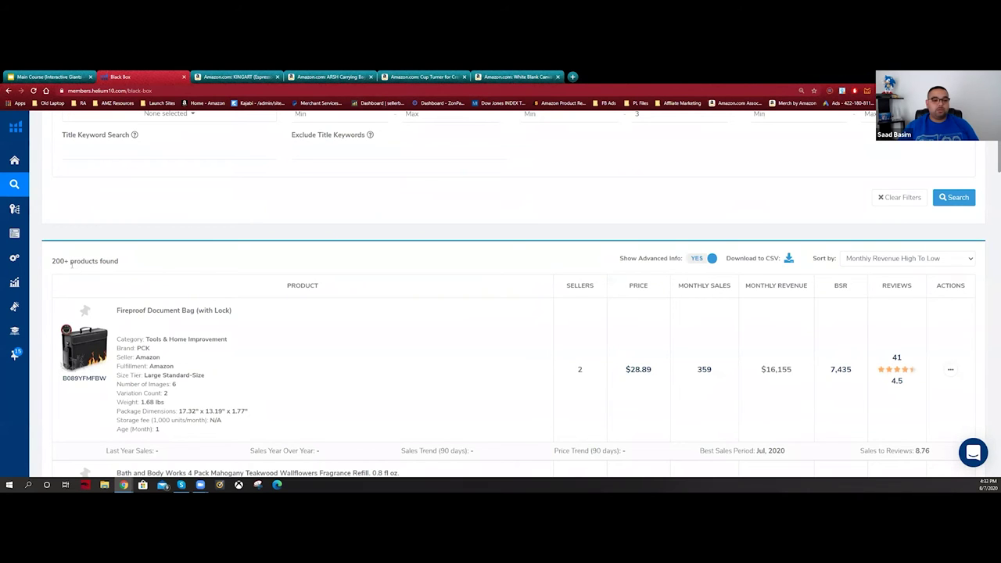
# - Review the filter settings against the first products of the new search results
pyautogui.scroll(2, 532, 253)
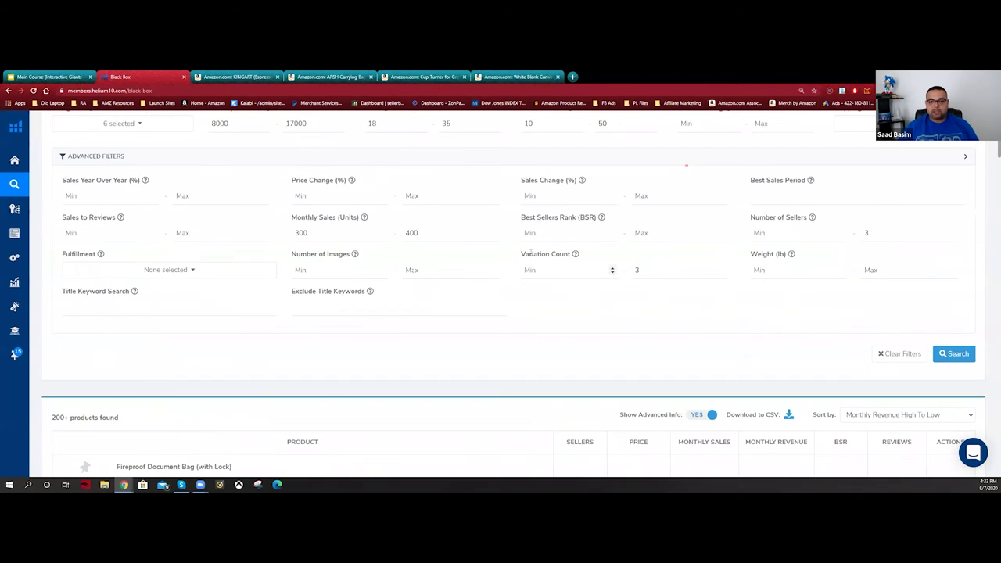
pyautogui.scroll(2, 460, 258)
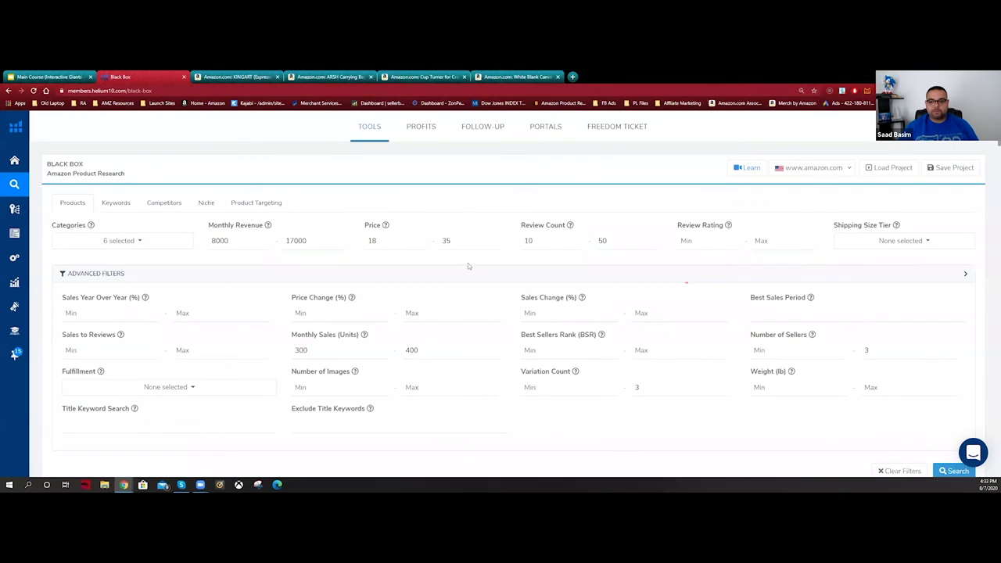
pyautogui.scroll(-5, 468, 266)
pyautogui.scroll(2, 818, 250)
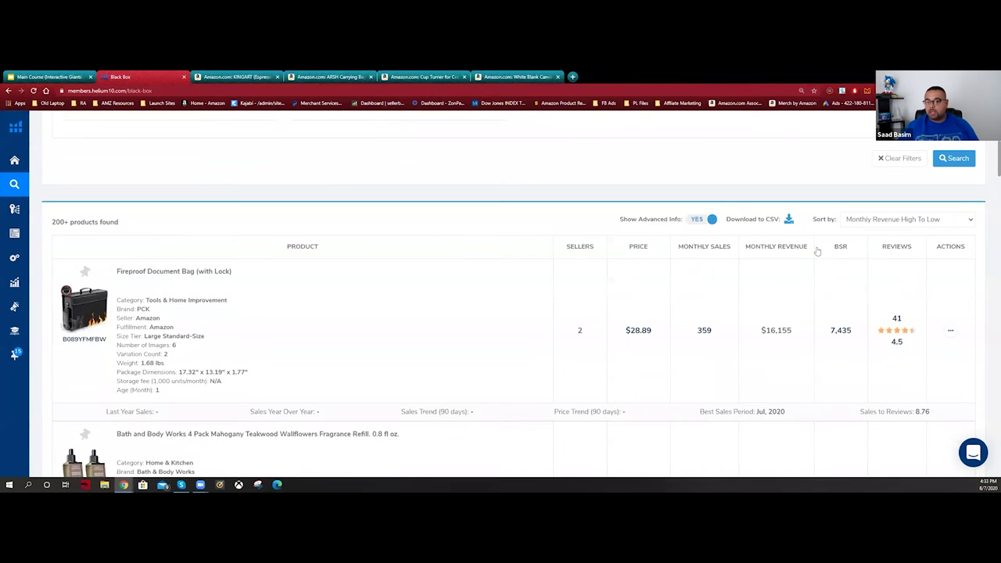
pyautogui.scroll(5, 756, 291)
pyautogui.scroll(-4, 755, 291)
pyautogui.scroll(2, 318, 282)
pyautogui.scroll(2, 317, 282)
# - Open the Amazon product page of the Fireproof Document Bag (with Lock) from the results
pyautogui.scroll(-4, 269, 267)
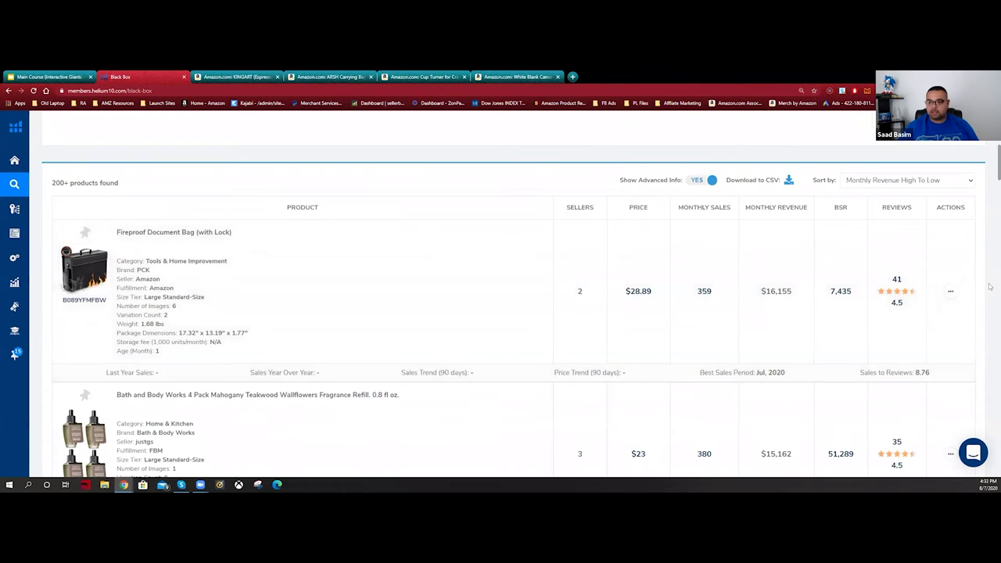
pyautogui.click(951, 291)
pyautogui.click(933, 331)
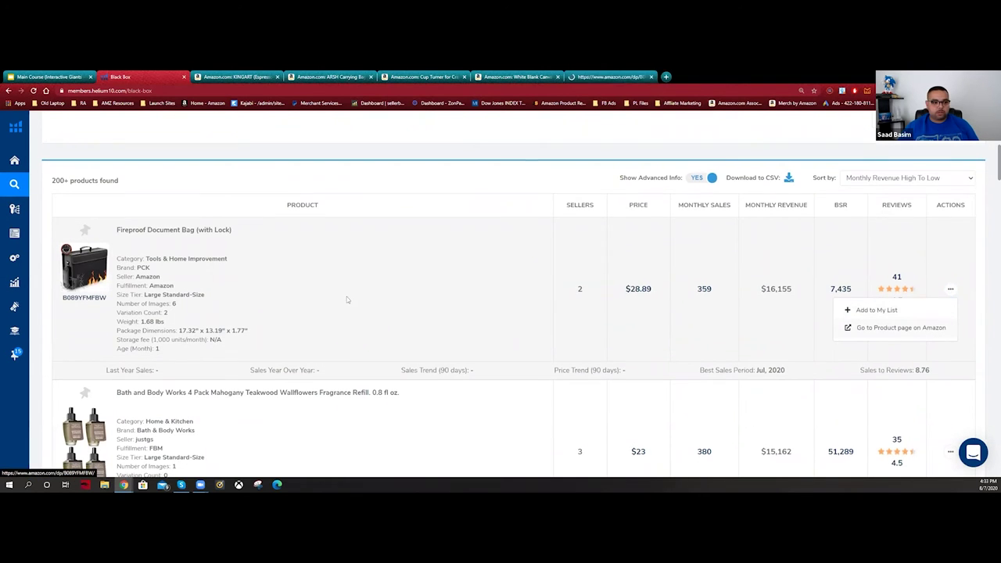
# - Look over the Bath and Body Works fragrance refill and Simple Trending laundry hamper results
pyautogui.scroll(-5, 347, 296)
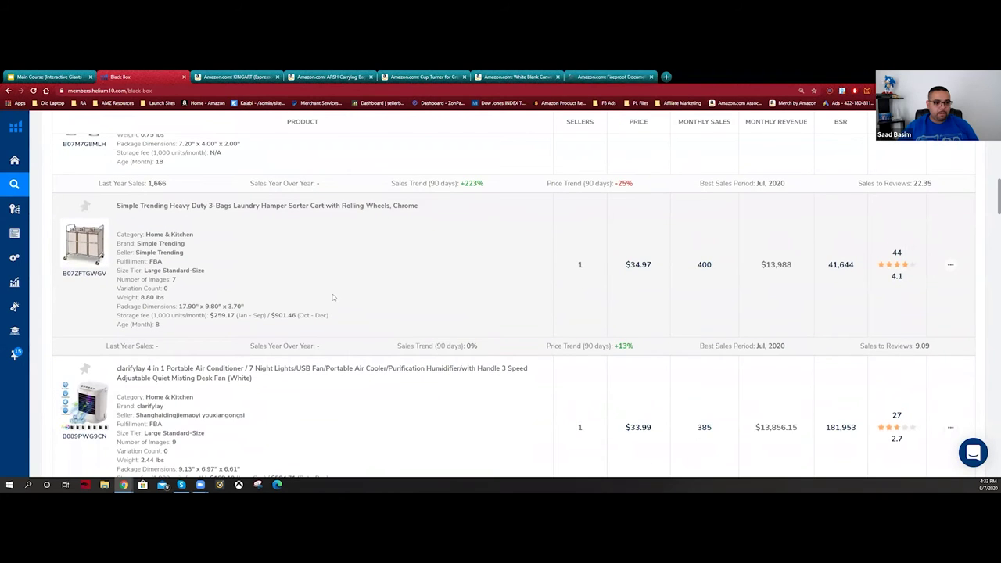
pyautogui.scroll(2, 273, 277)
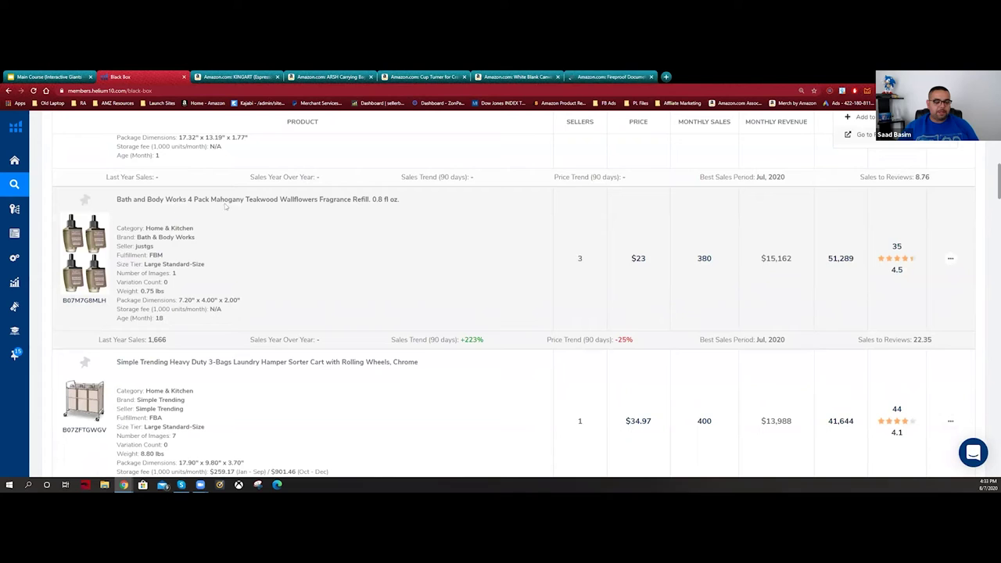
pyautogui.scroll(-3, 162, 213)
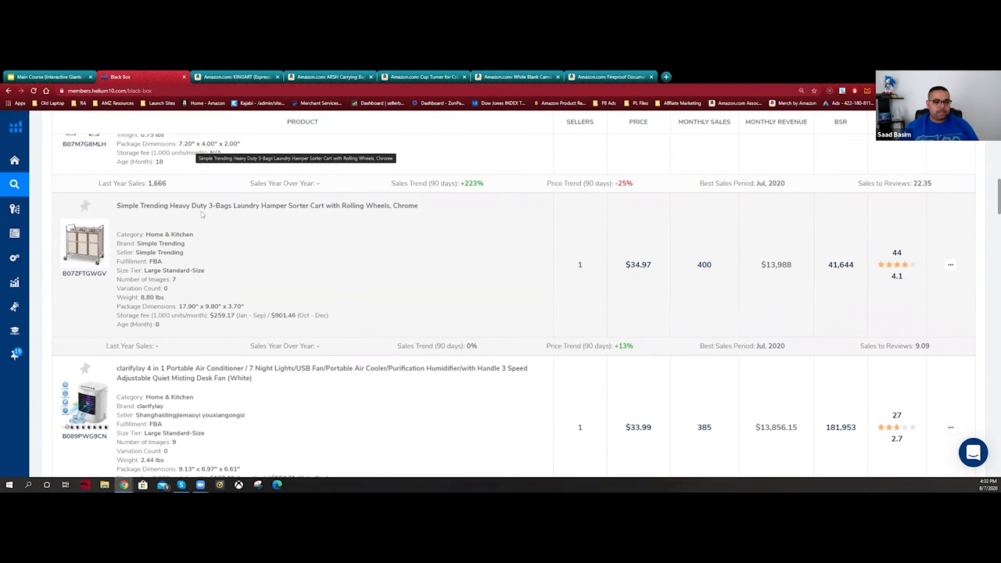
pyautogui.hotkey('ctrl', '+')
pyautogui.hotkey('ctrl', '+')
pyautogui.hotkey('ctrl', '+')
pyautogui.hotkey('ctrl', '+')
pyautogui.press('End')
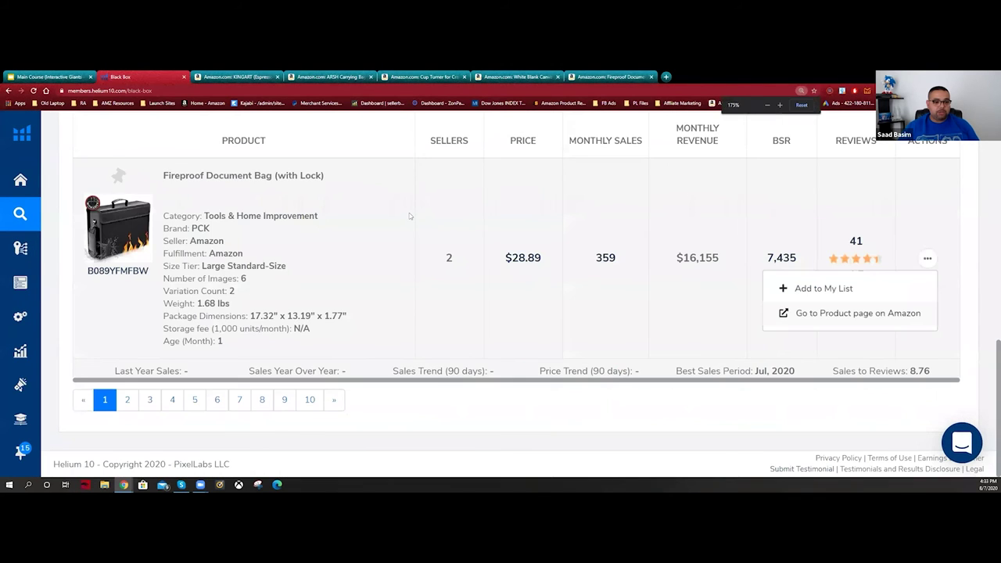
pyautogui.scroll(-5, 410, 216)
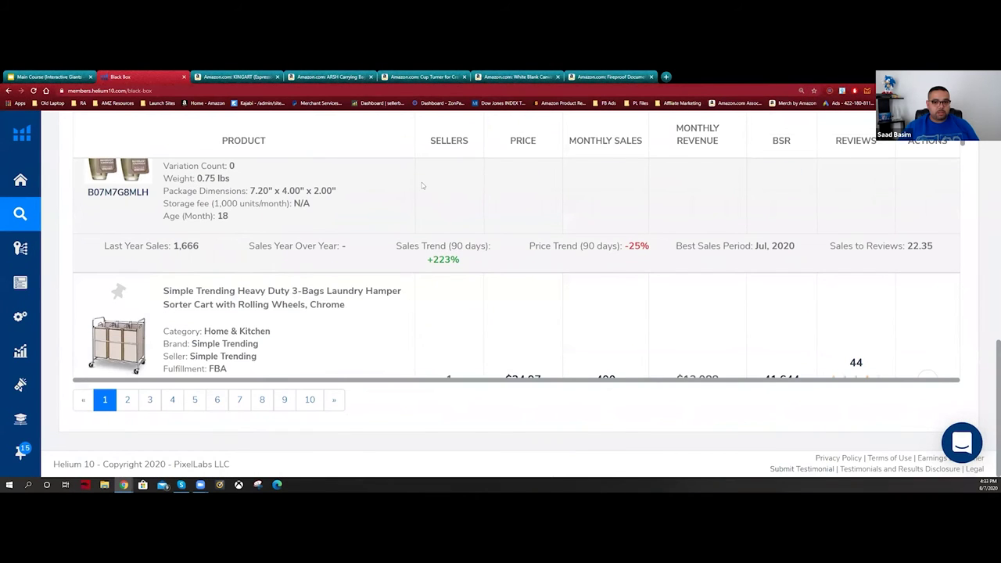
pyautogui.hotkey('ctrl', '0')
# - Open the Amazon product page of the Simple Trending Heavy Duty 3-Bags Laundry Hamper Sorter Cart from the results
pyautogui.scroll(-5, 364, 194)
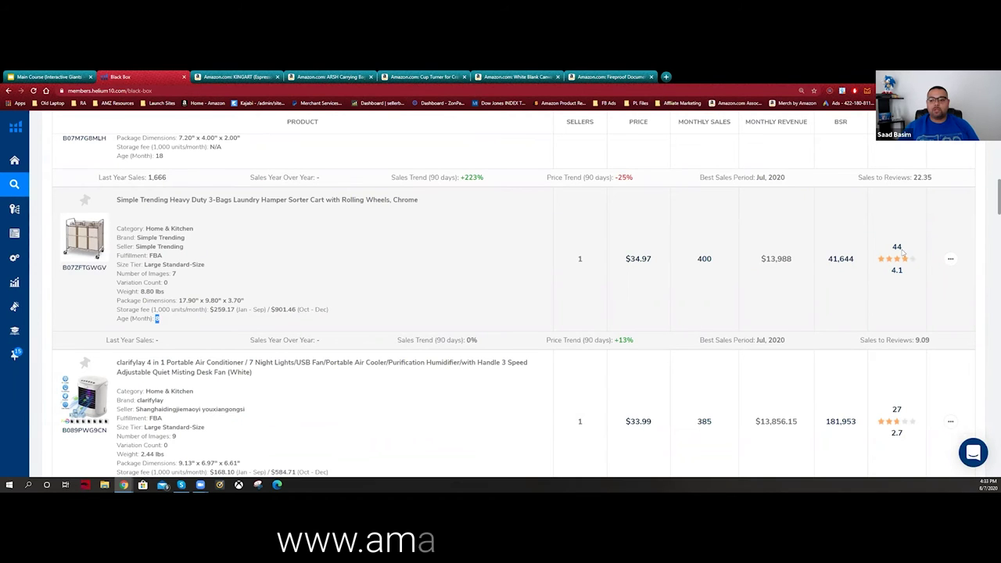
pyautogui.click(951, 259)
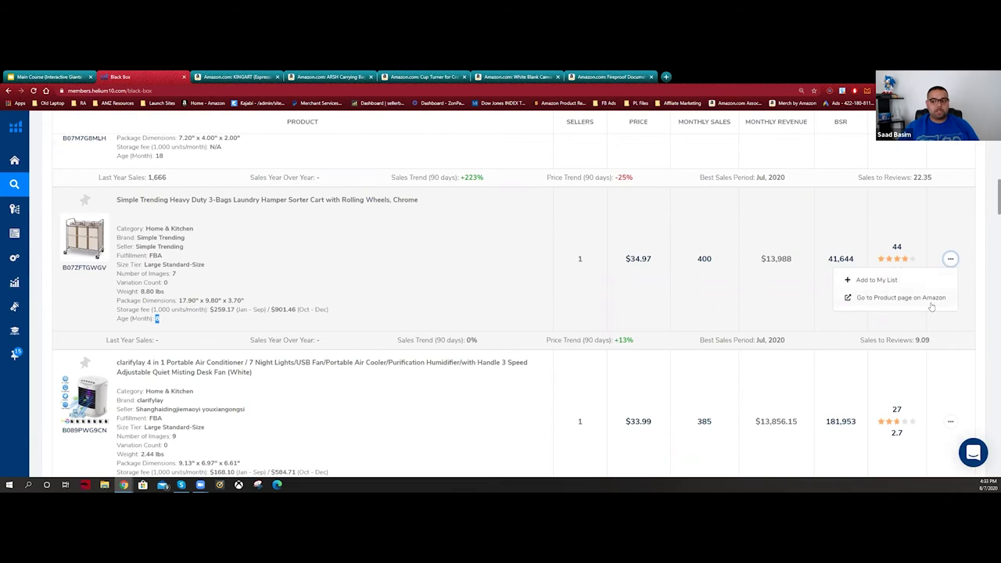
pyautogui.click(931, 302)
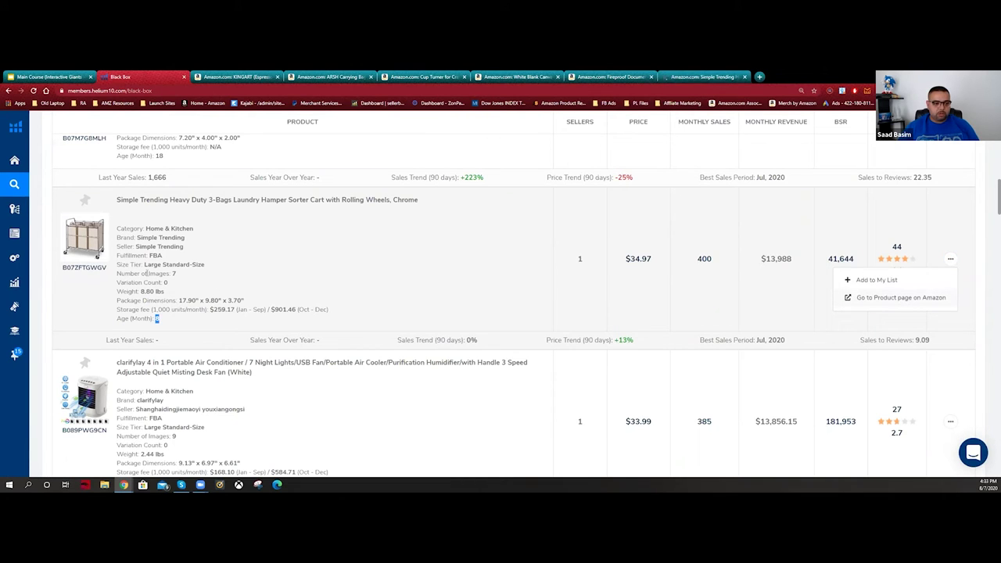
# - Examine the laundry hamper's image and variation details and the title of the clarifylay portable air conditioner
pyautogui.moveTo(158, 274)
pyautogui.mouseDown()
pyautogui.moveTo(177, 275)
pyautogui.moveTo(140, 291)
pyautogui.moveTo(166, 291)
pyautogui.mouseUp()
pyautogui.scroll(-3, 500, 312)
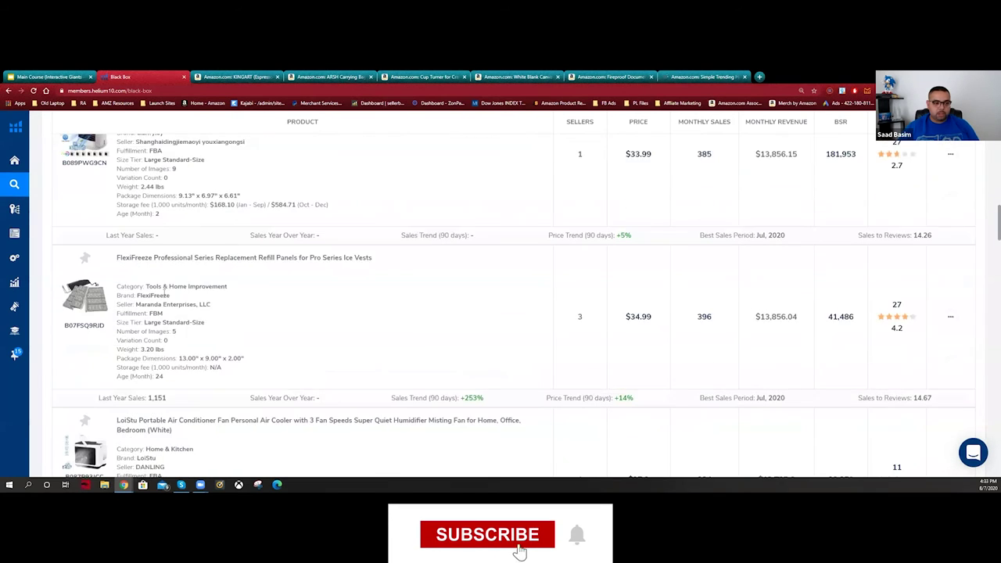
pyautogui.scroll(1, 501, 313)
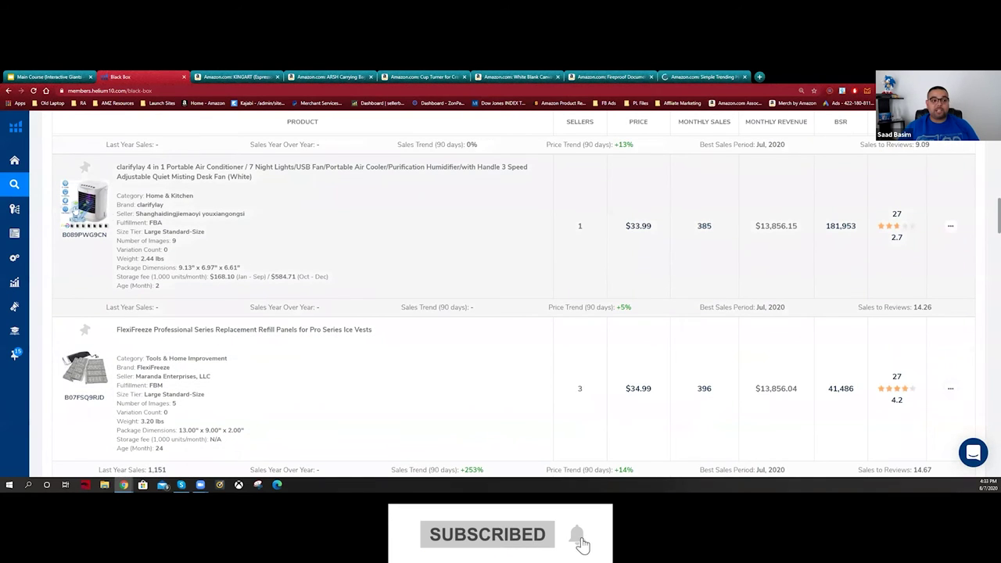
pyautogui.moveTo(167, 168); pyautogui.dragTo(245, 168)
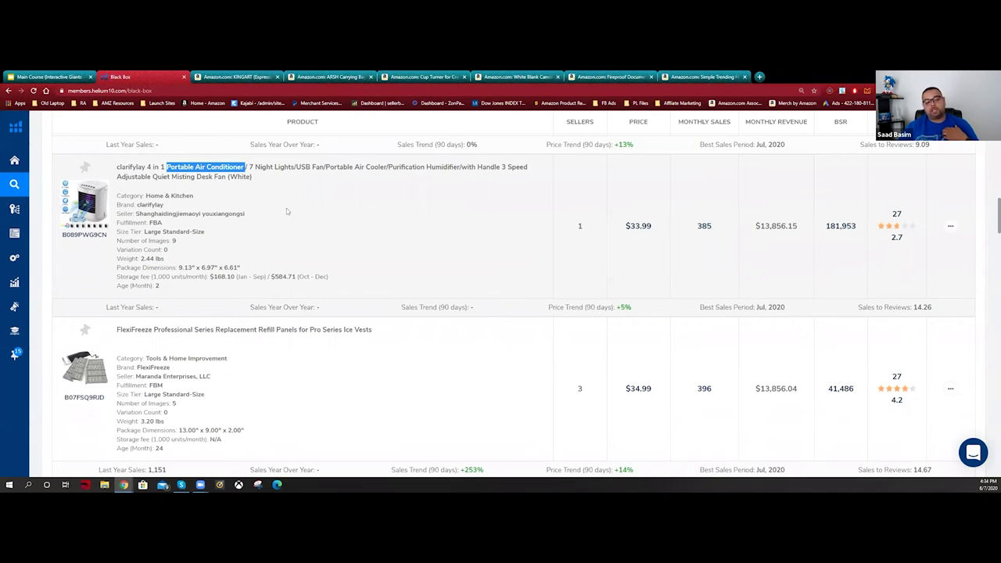
# - Open the Amazon product page of the 9 Inch Bread Banneton Proofing Basket set from the results
pyautogui.scroll(-1, 286, 208)
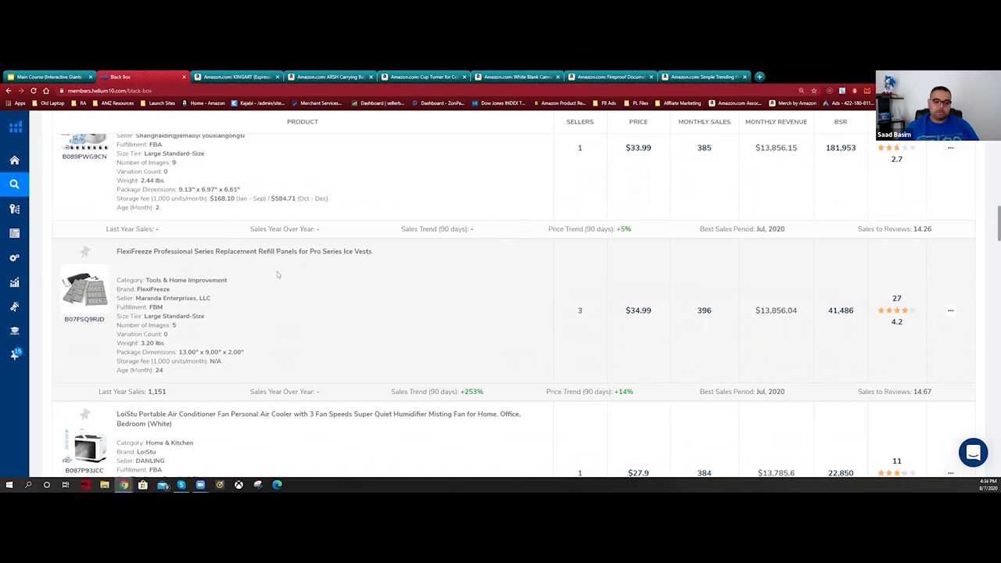
pyautogui.scroll(-1, 277, 271)
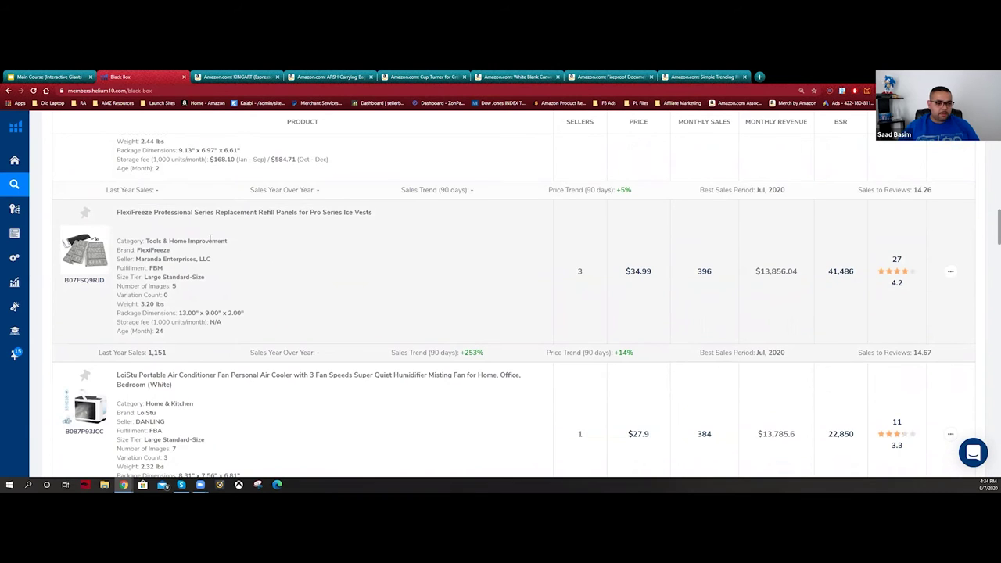
pyautogui.scroll(-5, 217, 269)
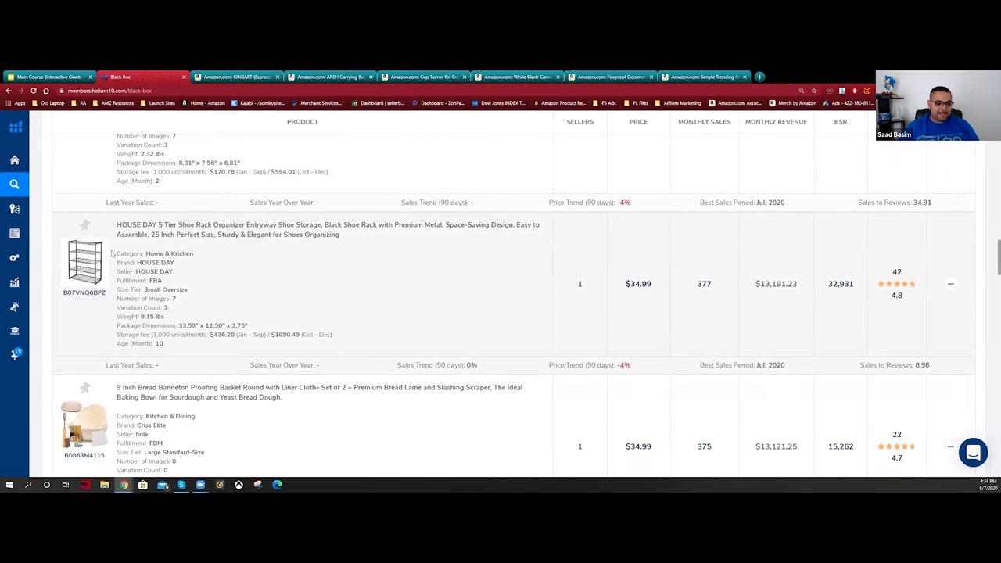
pyautogui.scroll(-3, 112, 252)
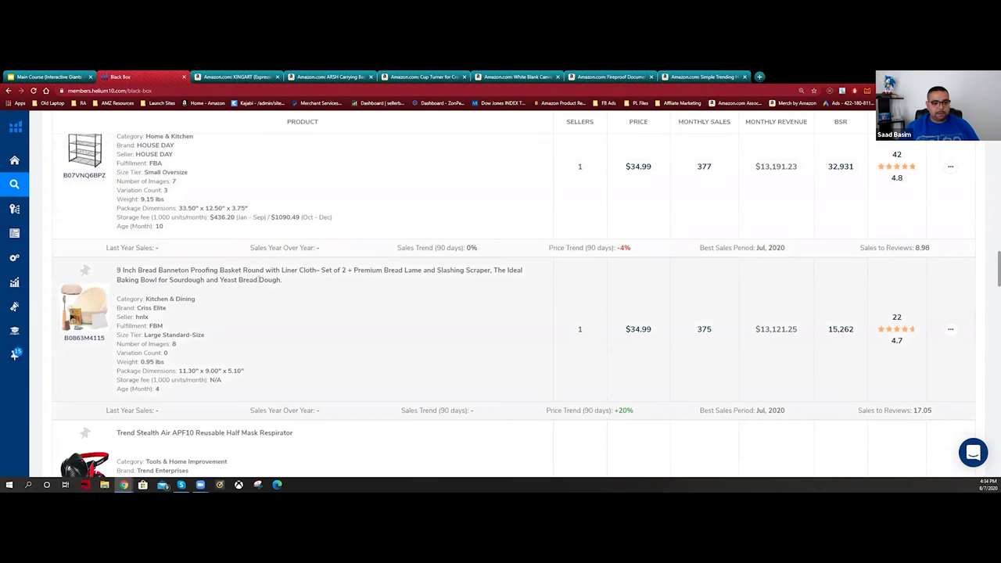
pyautogui.click(951, 329)
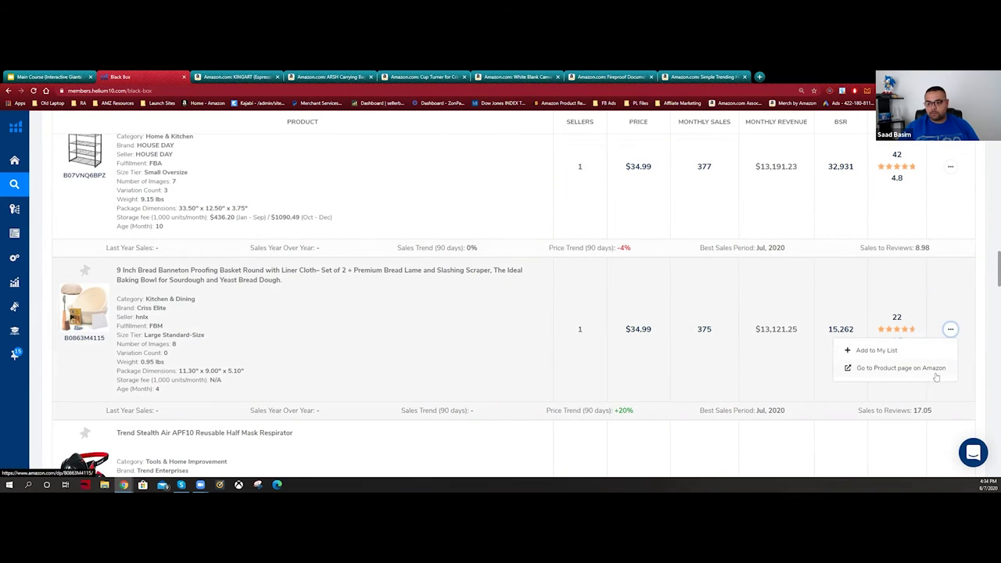
pyautogui.click(935, 368)
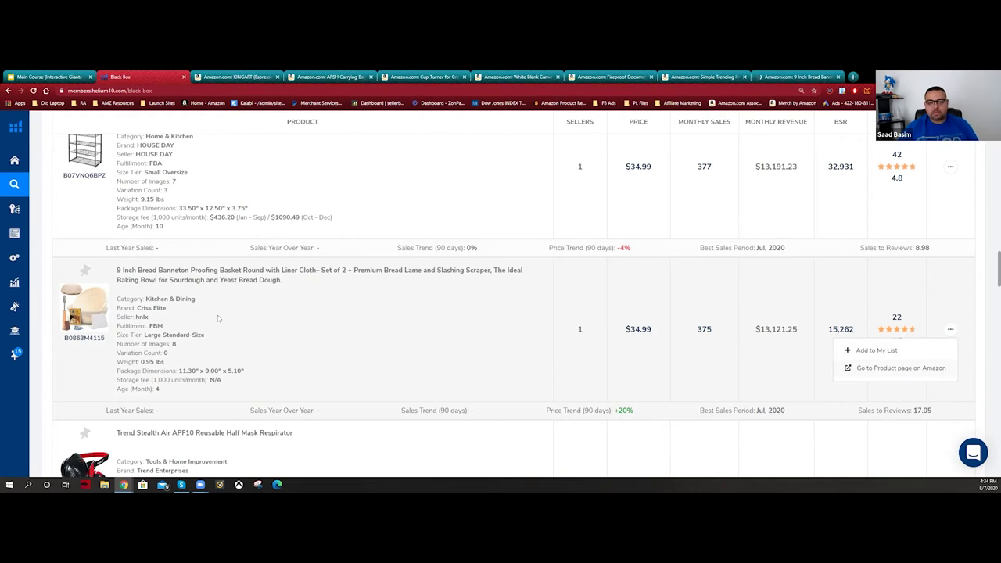
# - Open the Amazon product page of the Mkono Wall Shelf Brackets (8 Pack, Black) in a new tab from the results
pyautogui.scroll(-3, 218, 315)
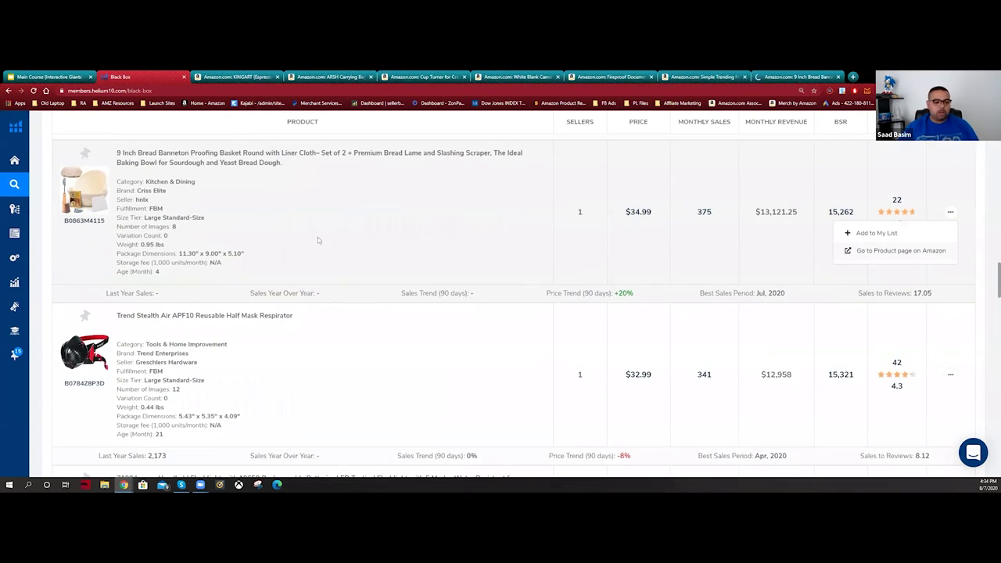
pyautogui.scroll(-2, 318, 239)
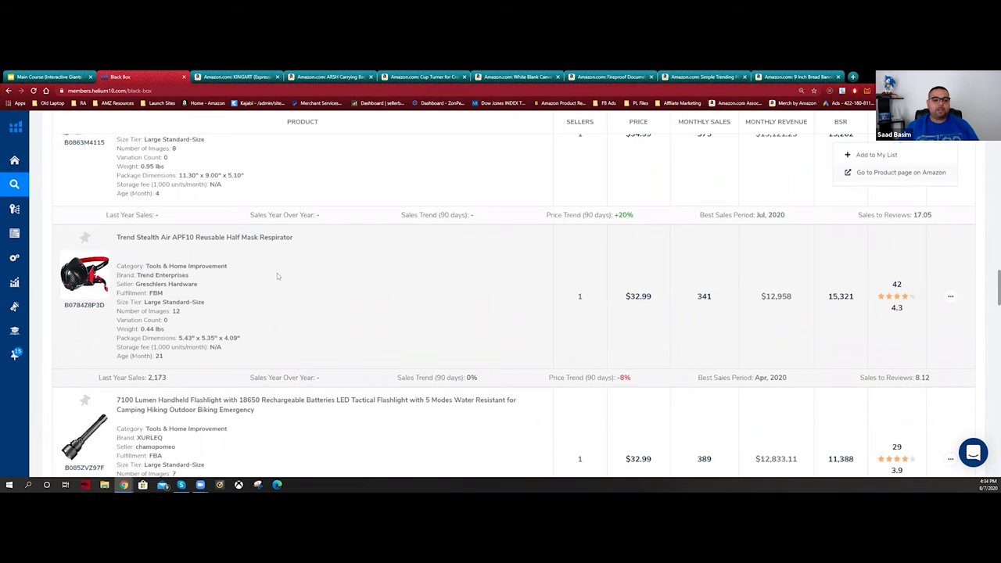
pyautogui.scroll(-2, 278, 277)
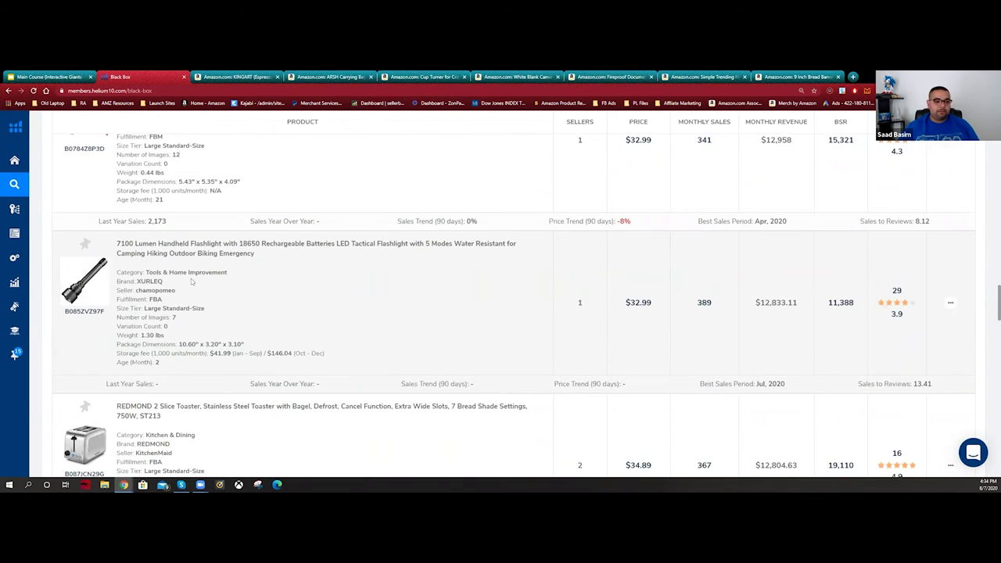
pyautogui.scroll(-2, 182, 270)
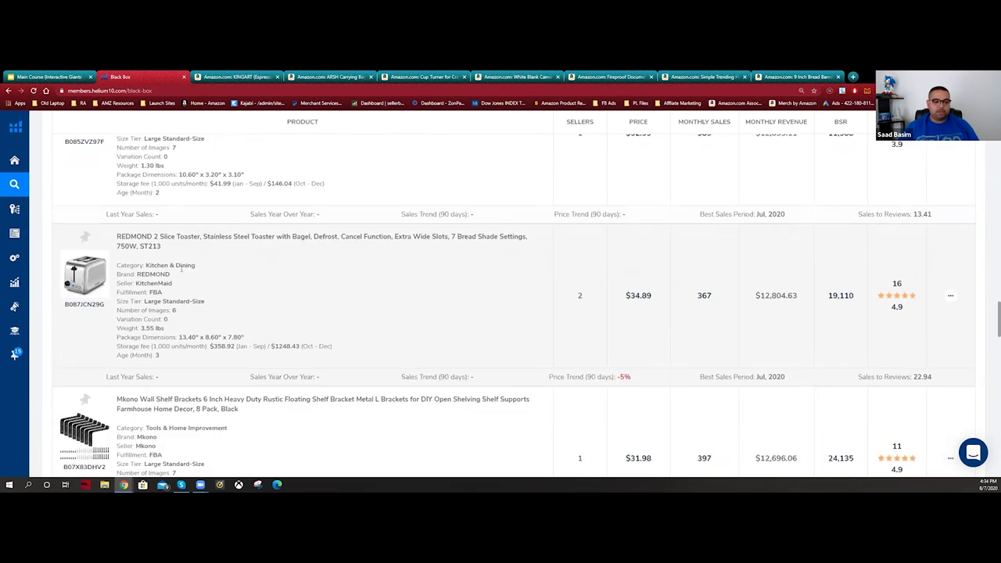
pyautogui.scroll(-1, 157, 250)
pyautogui.scroll(1, 94, 207)
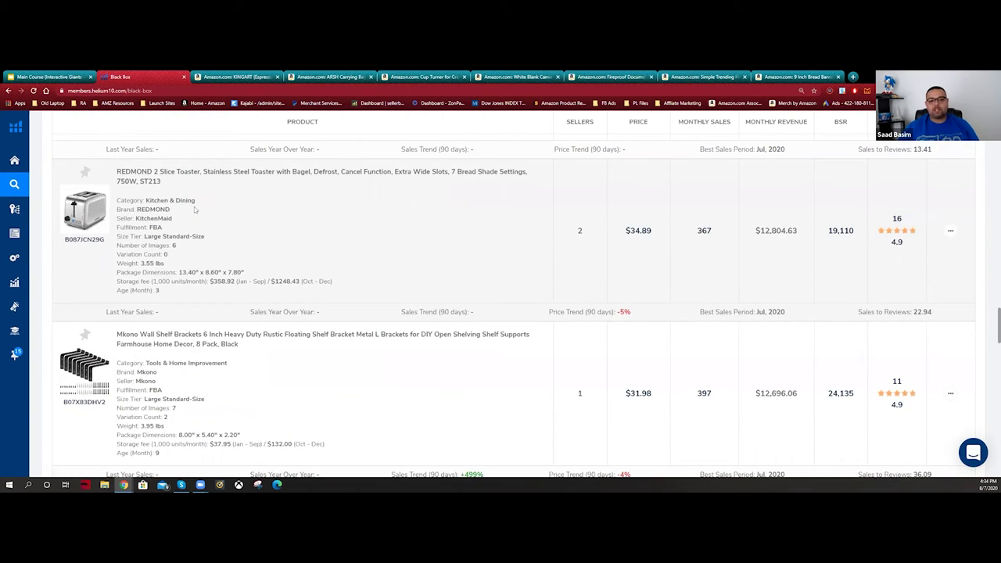
pyautogui.scroll(-1, 125, 219)
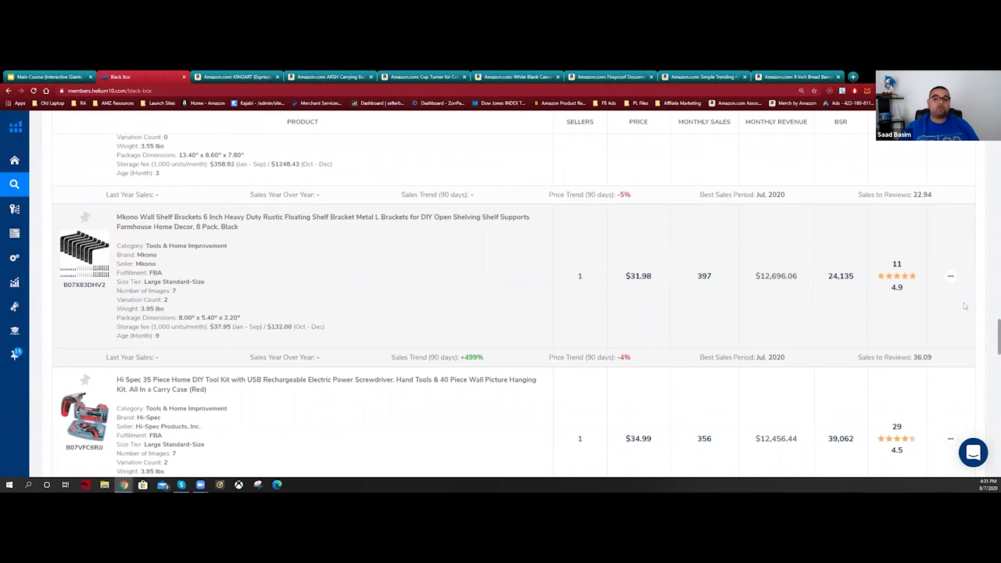
pyautogui.click(951, 276)
pyautogui.keyDown('ctrl'); pyautogui.click(939, 315); pyautogui.keyUp('ctrl')
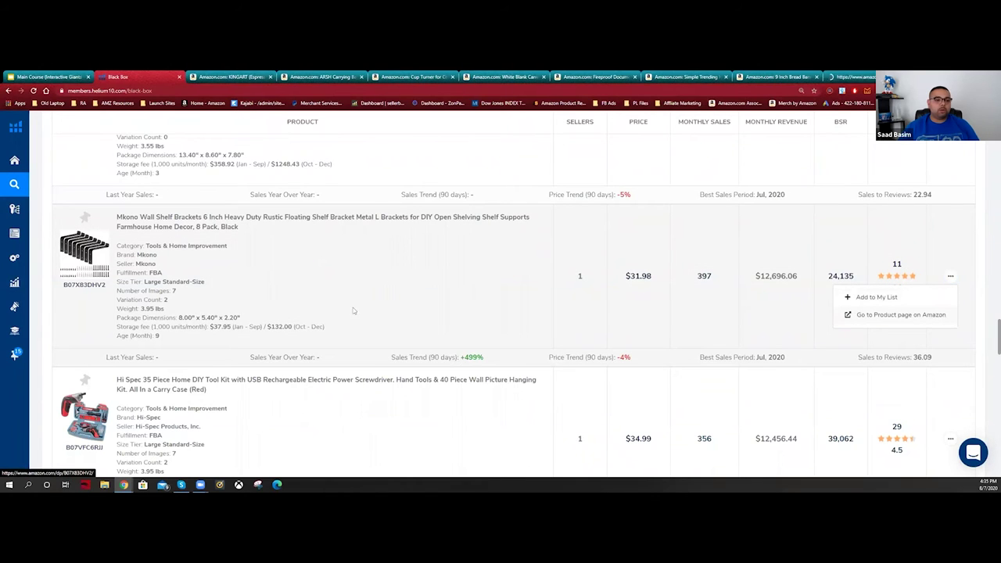
# - Examine the Hi Spec tool kit and Sicheer inner pot results and the model designation in the particulate filter's title
pyautogui.scroll(-2, 353, 310)
pyautogui.scroll(-1, 277, 324)
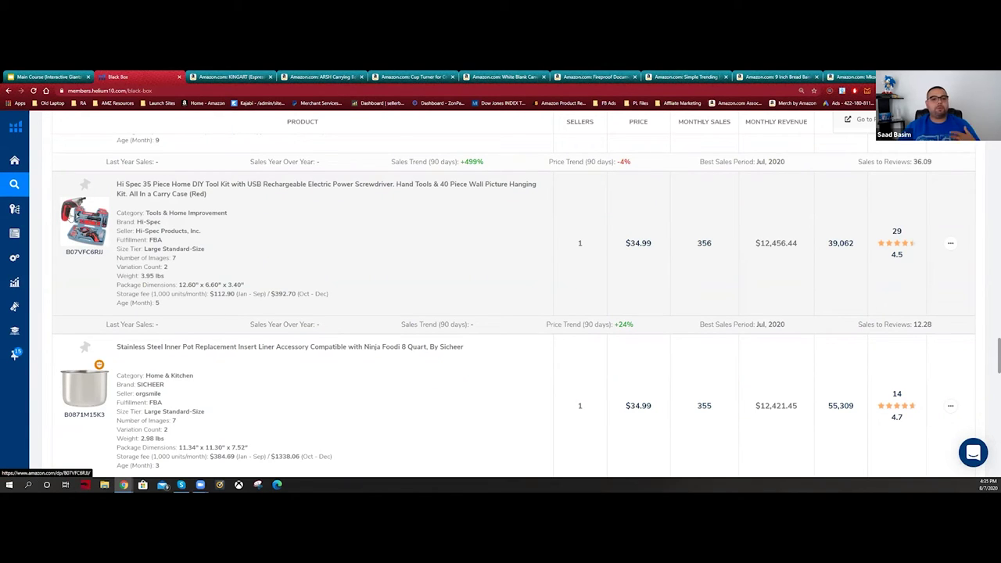
pyautogui.scroll(-2, 88, 219)
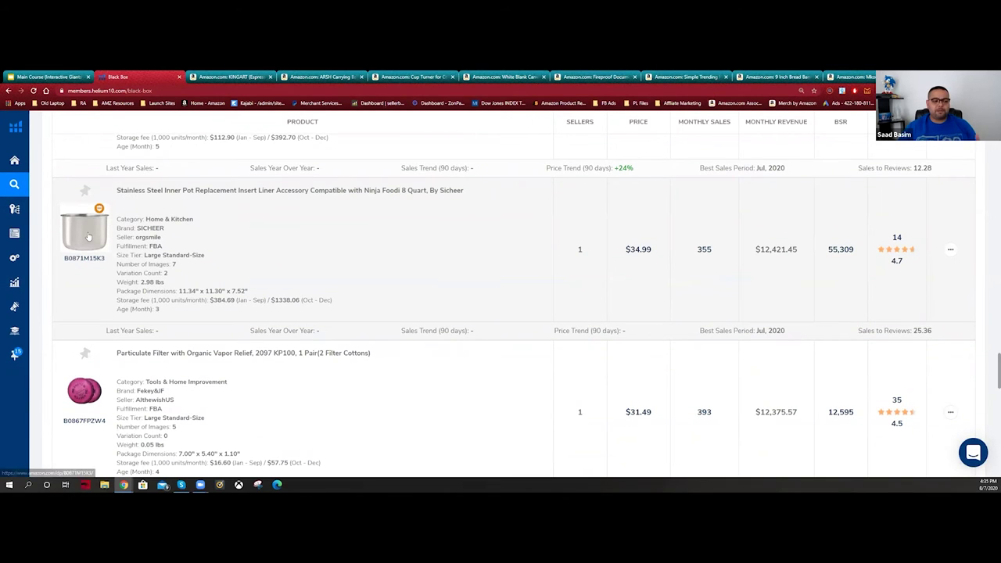
pyautogui.scroll(-2, 88, 236)
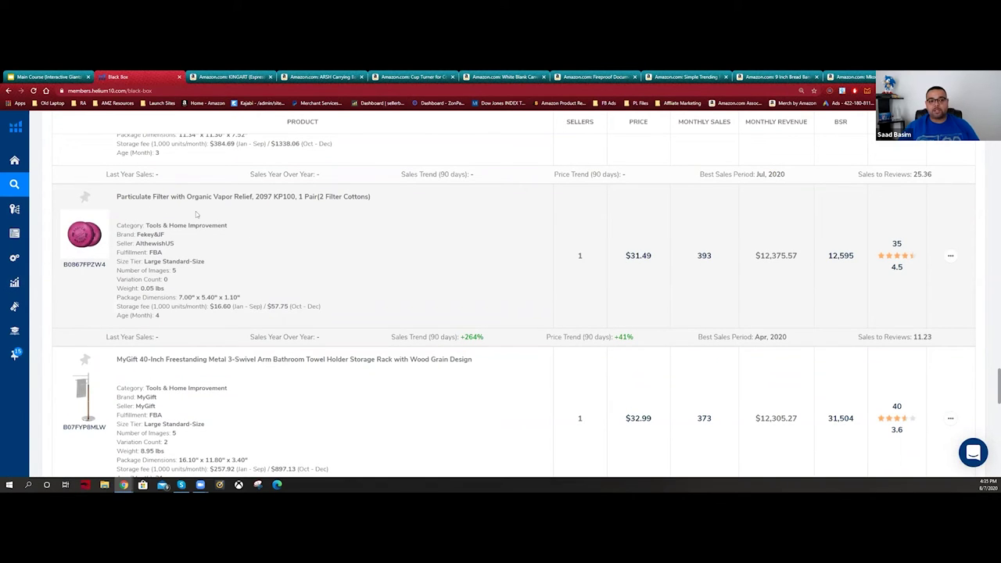
pyautogui.moveTo(256, 198); pyautogui.dragTo(298, 198)
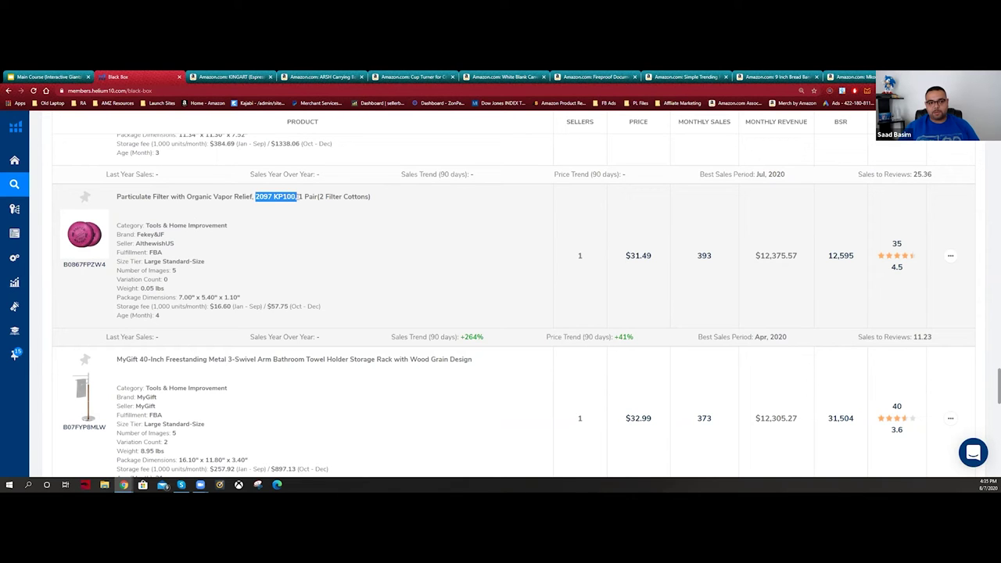
pyautogui.scroll(-4, 226, 303)
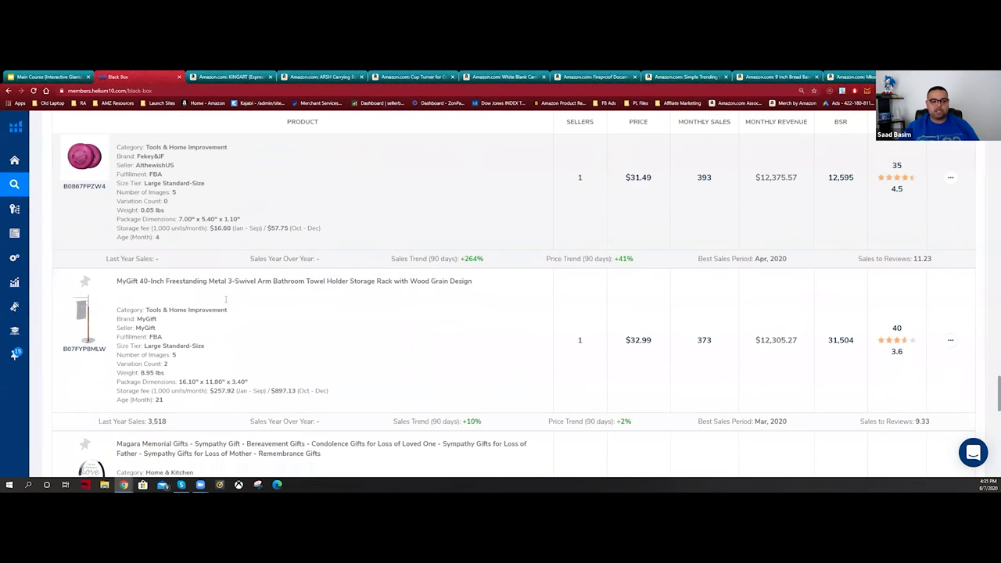
pyautogui.scroll(3, 227, 303)
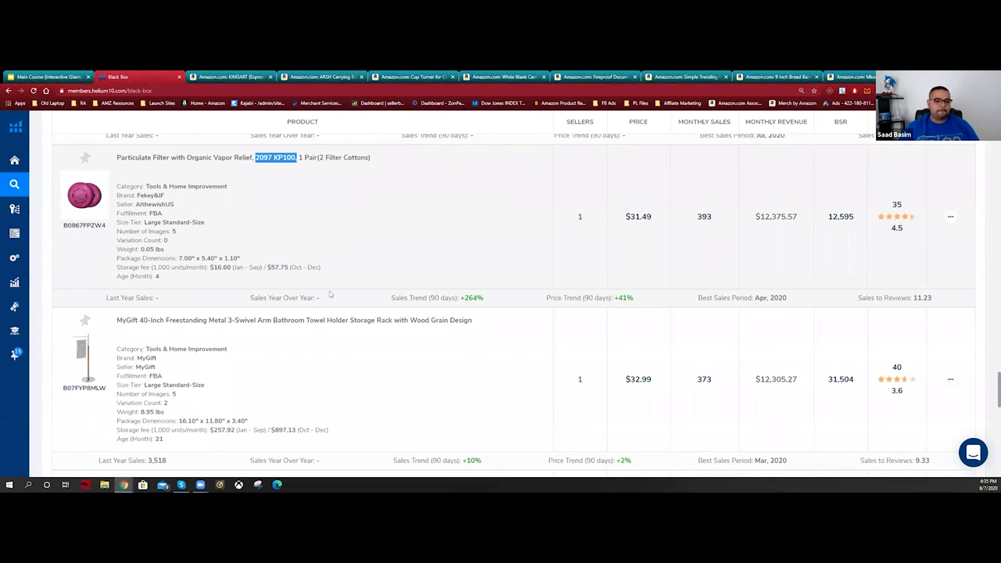
# - Open the Amazon product page of the MyGift 40-Inch Freestanding Metal 3-Swivel Arm Bathroom Towel Holder from the results
pyautogui.scroll(-2, 332, 295)
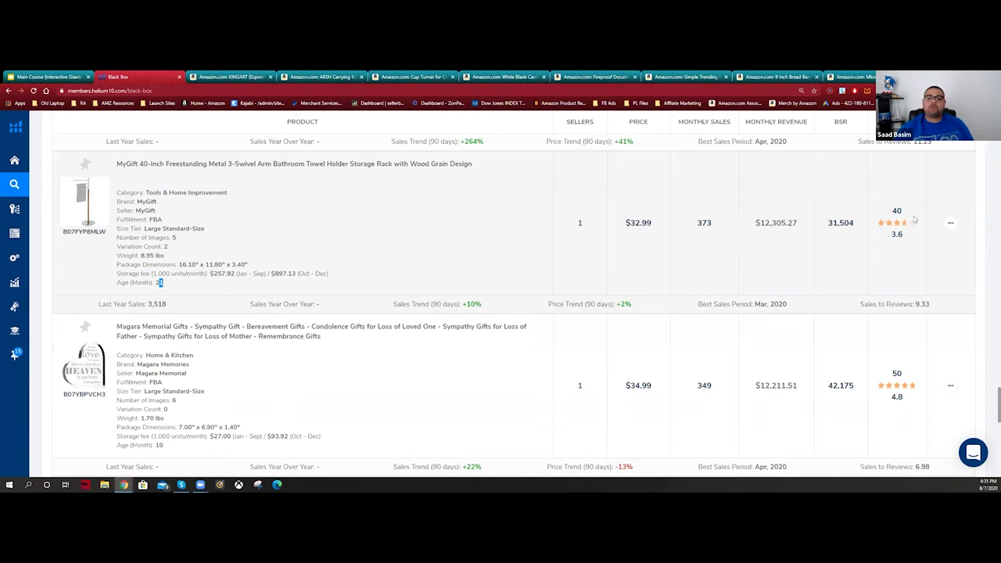
pyautogui.click(950, 223)
pyautogui.click(935, 266)
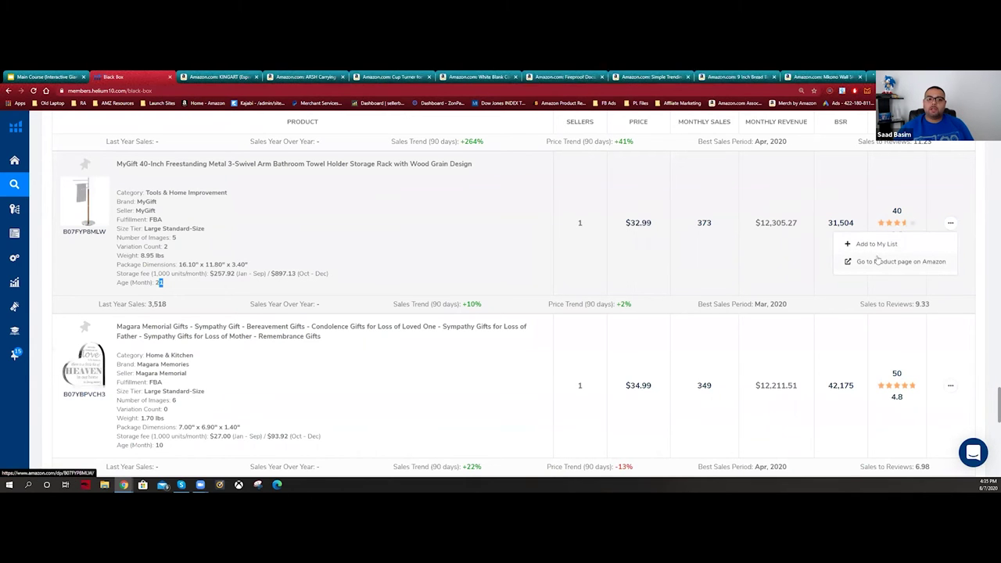
# - Examine the brand wording in the Magara Memorial sympathy gift's title and the details of the YOUSA galaxy bedding set
pyautogui.scroll(-5, 450, 270)
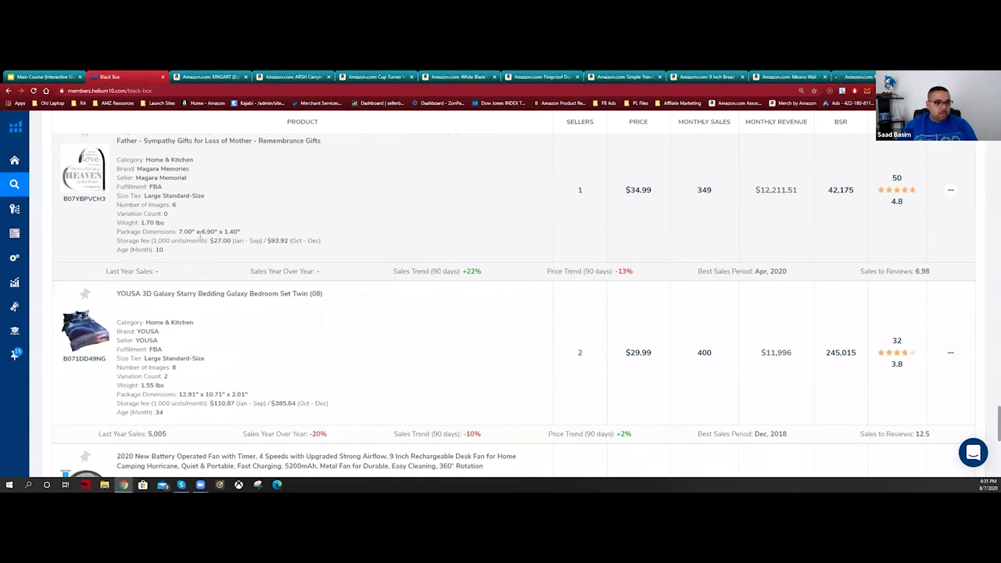
pyautogui.scroll(1, 167, 225)
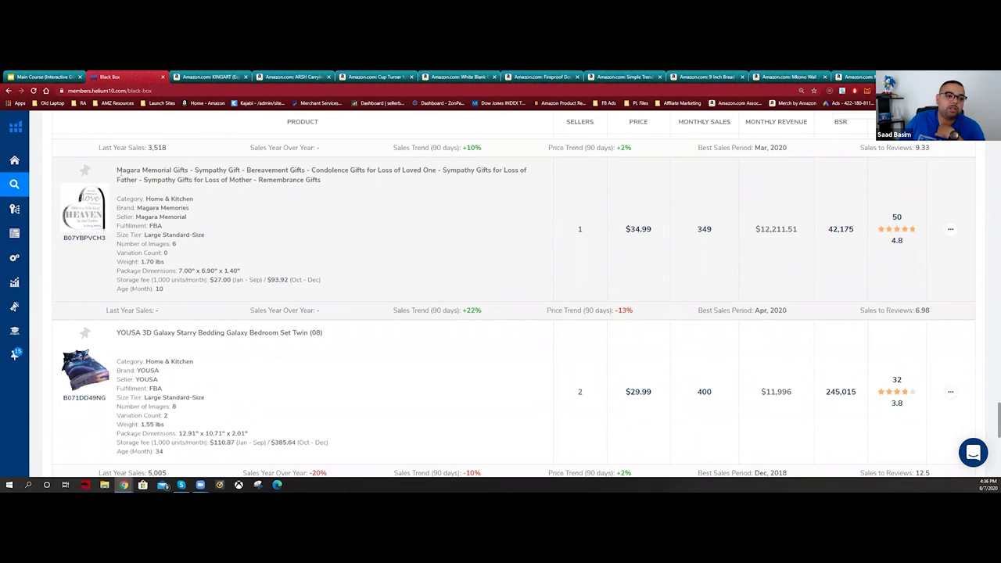
pyautogui.moveTo(118, 170); pyautogui.dragTo(172, 170)
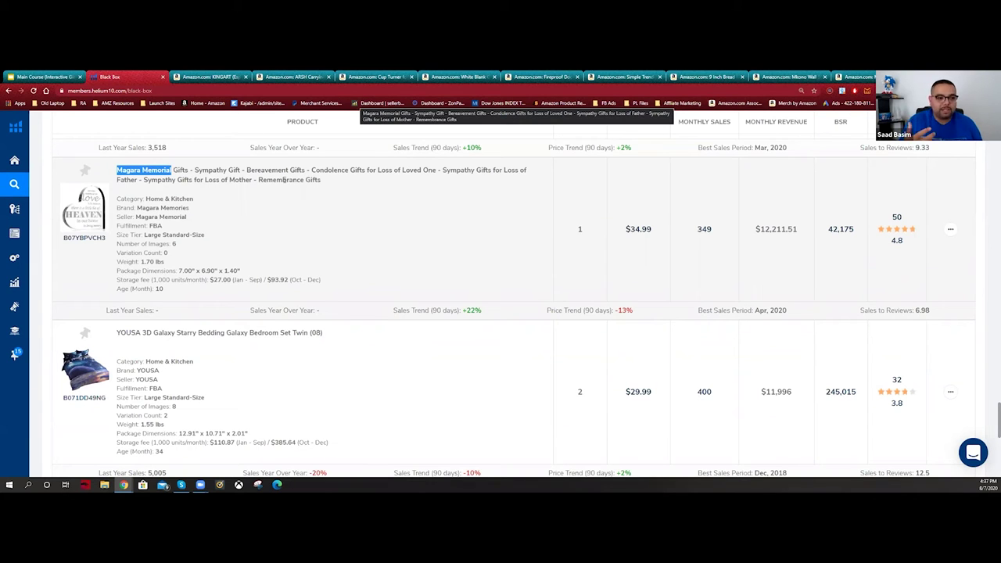
pyautogui.scroll(-5, 254, 184)
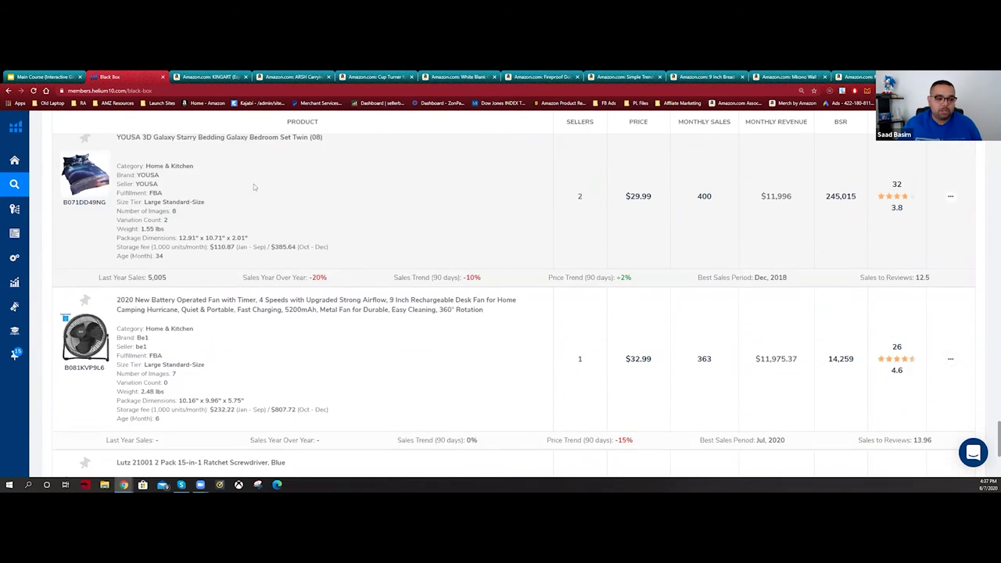
pyautogui.scroll(3, 254, 184)
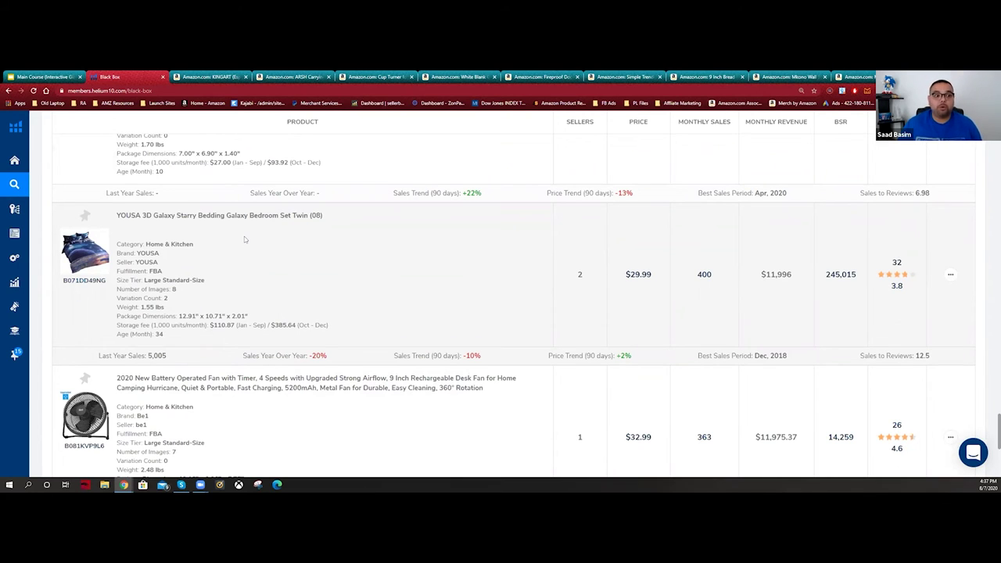
# - Go to page 2 of the product results and bring up its first listings
pyautogui.scroll(-5, 177, 250)
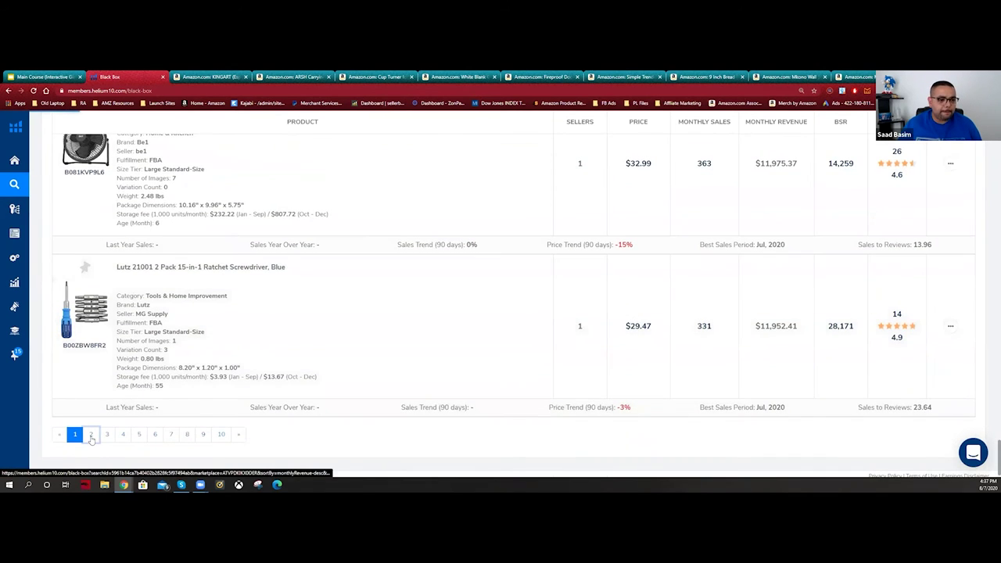
pyautogui.click(90, 435)
pyautogui.scroll(-5, 115, 385)
pyautogui.scroll(-2, 116, 385)
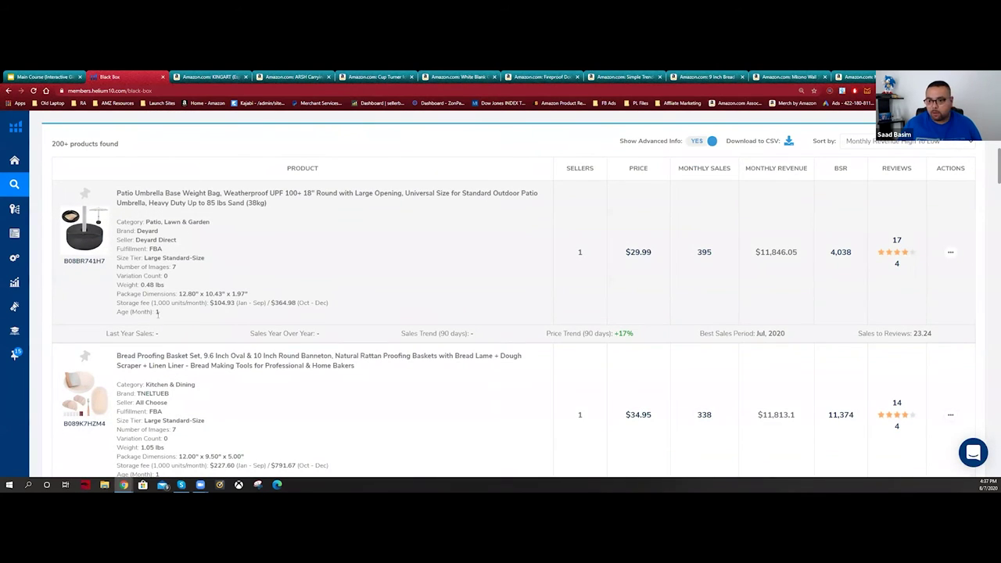
# - Examine the page 2 product results from the patio umbrella base weight bag down to the mini portable air purifier
pyautogui.scroll(-1, 294, 306)
pyautogui.scroll(-5, 280, 304)
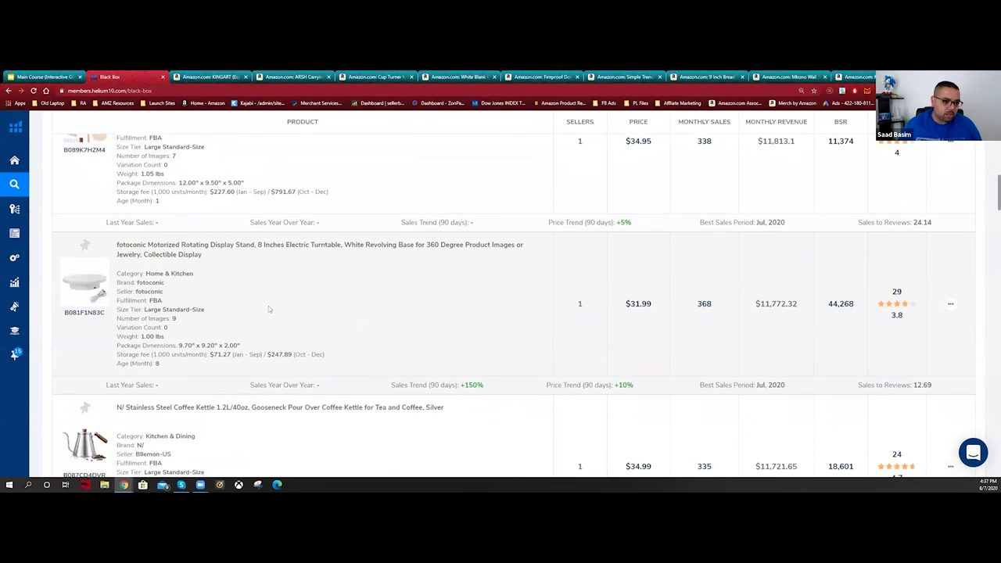
pyautogui.scroll(-5, 187, 283)
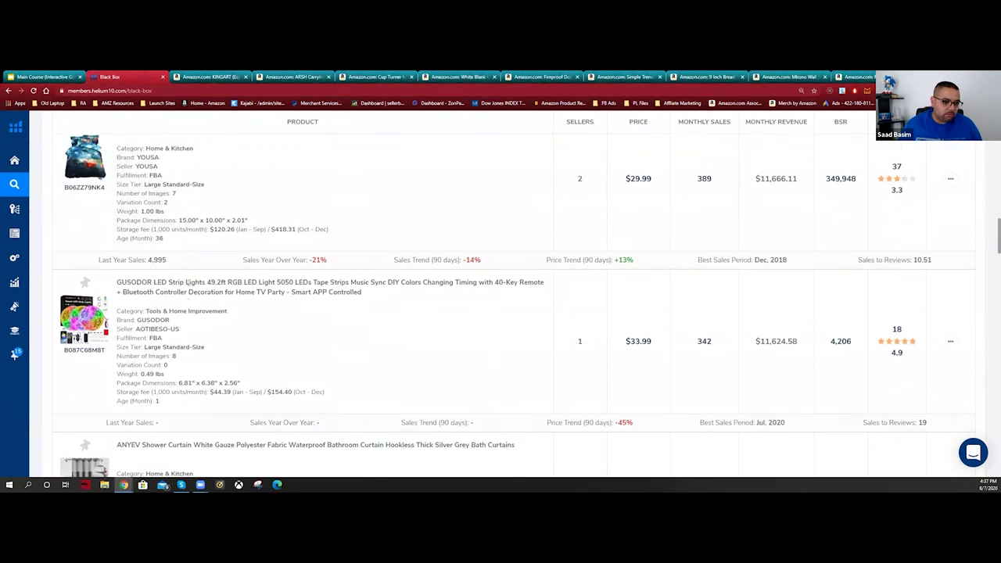
pyautogui.scroll(-2, 94, 247)
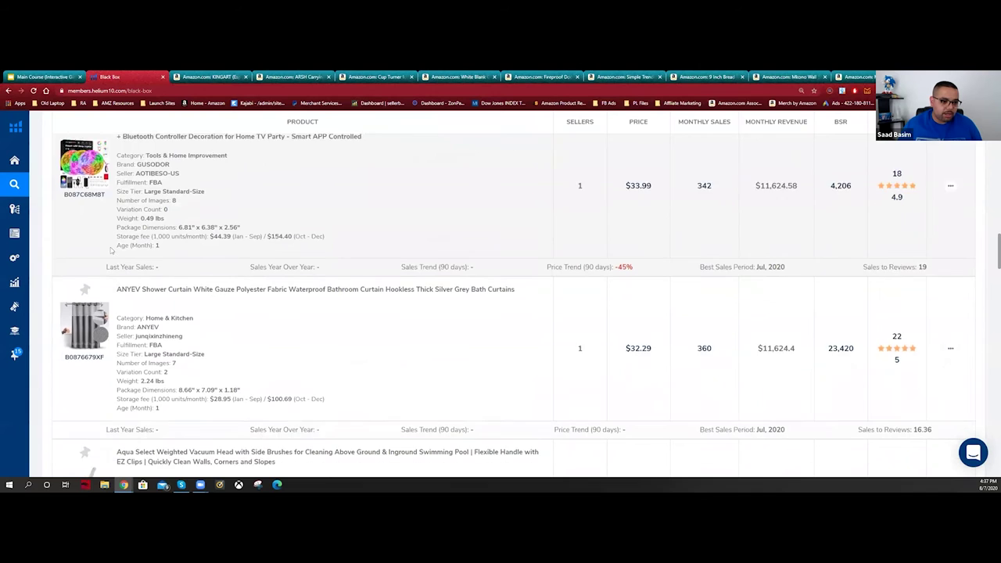
pyautogui.scroll(-2, 92, 246)
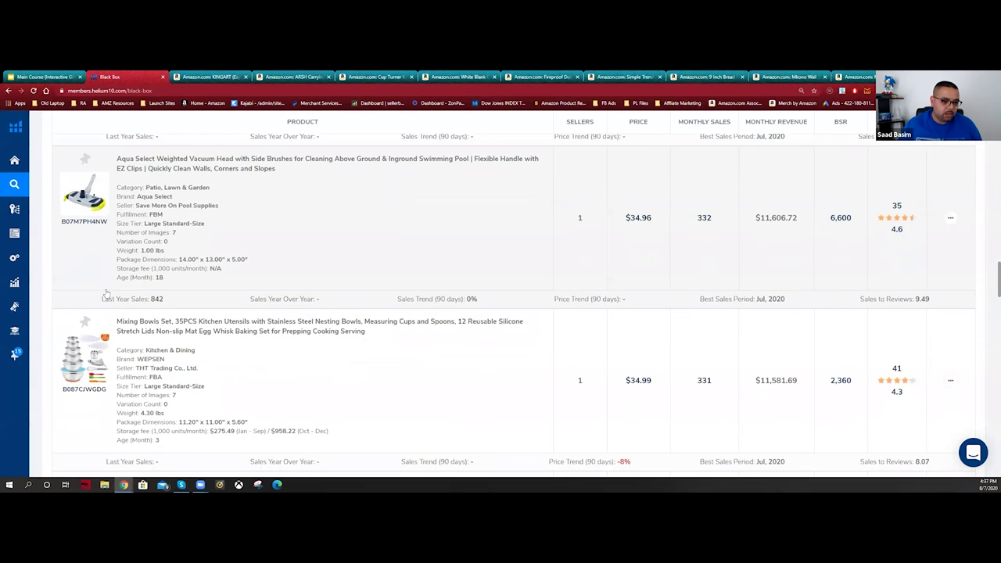
pyautogui.scroll(-2, 102, 274)
pyautogui.scroll(-3, 104, 291)
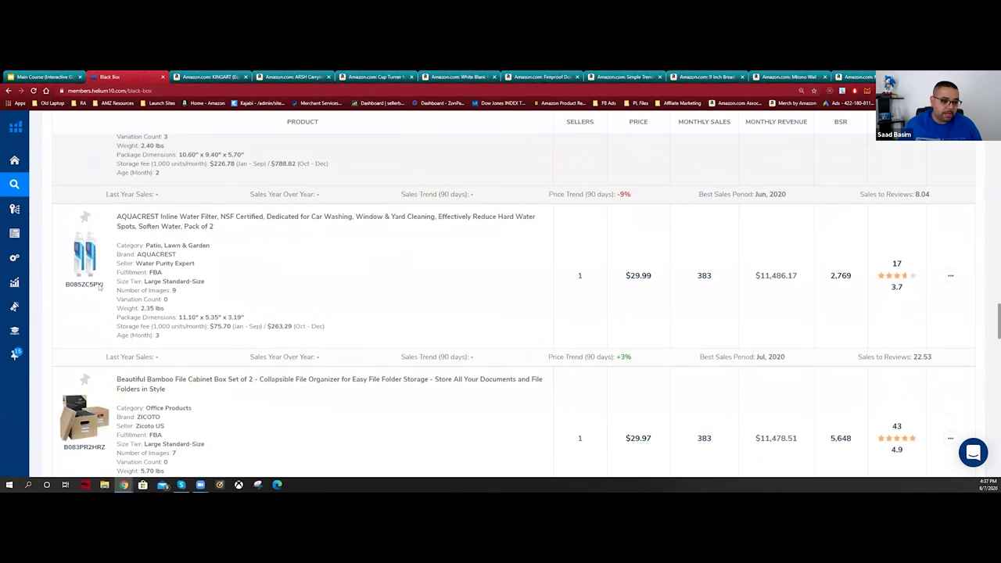
pyautogui.scroll(-2, 83, 277)
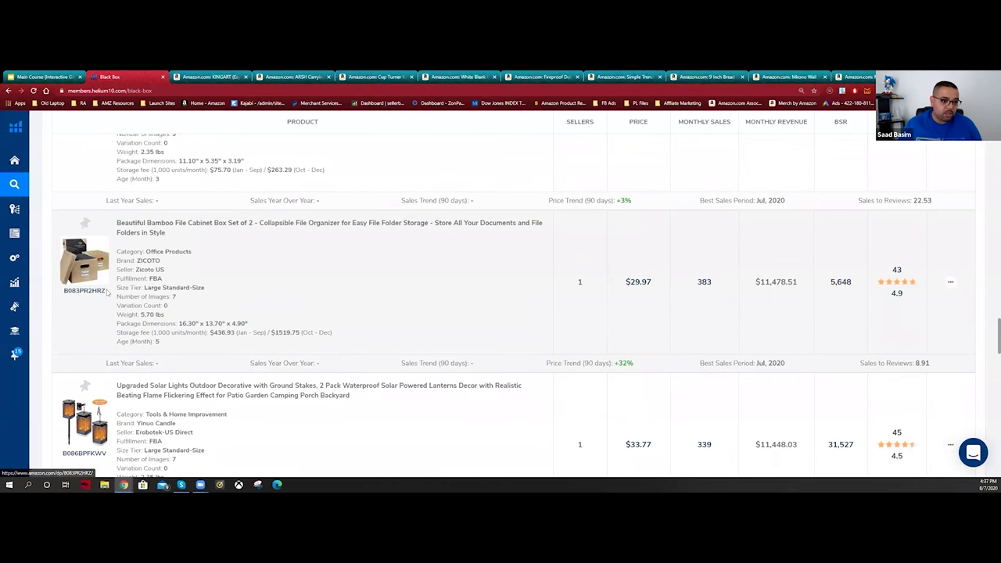
pyautogui.scroll(-1, 92, 280)
pyautogui.scroll(-1, 92, 280)
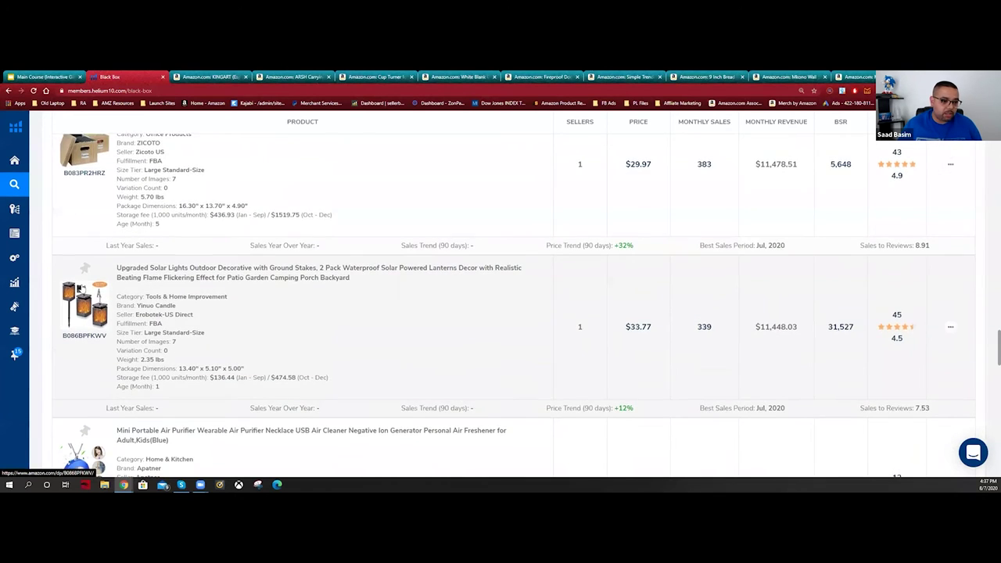
pyautogui.scroll(-2, 90, 235)
pyautogui.scroll(-1, 86, 235)
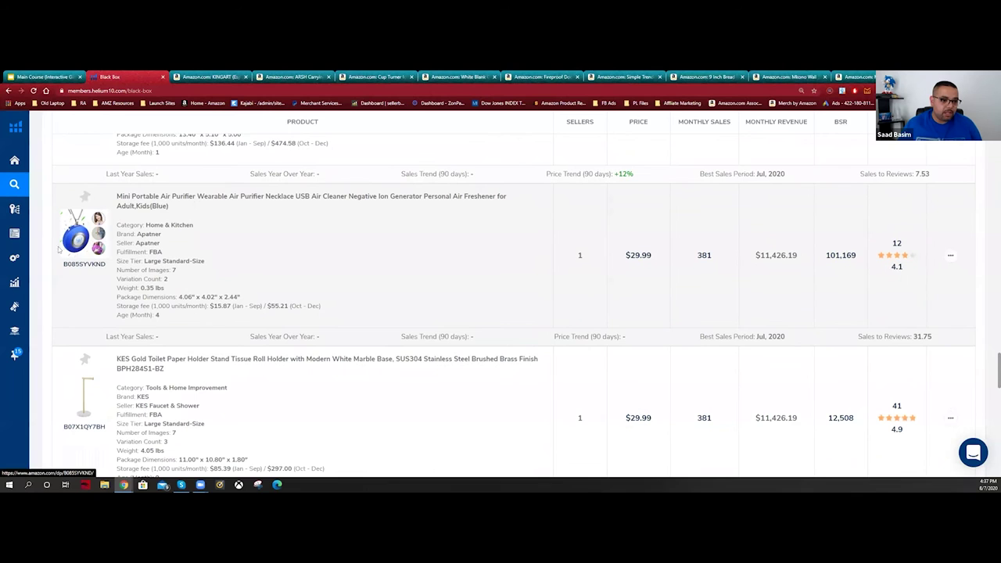
# - Open the Amazon product page of the Mini Portable Air Purifier wearable necklace from the results
pyautogui.scroll(-1, 86, 262)
pyautogui.scroll(2, 90, 266)
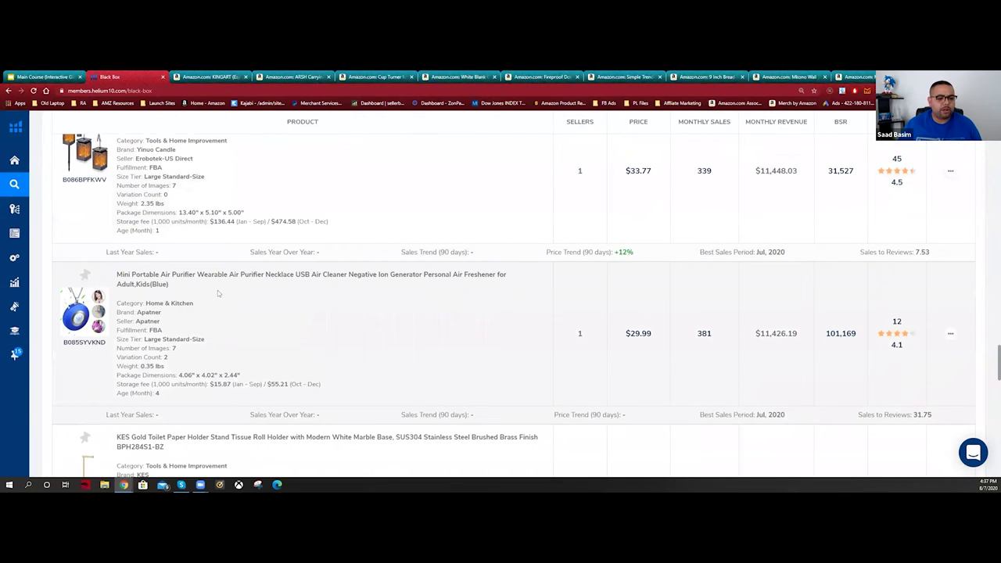
pyautogui.click(950, 333)
pyautogui.click(900, 372)
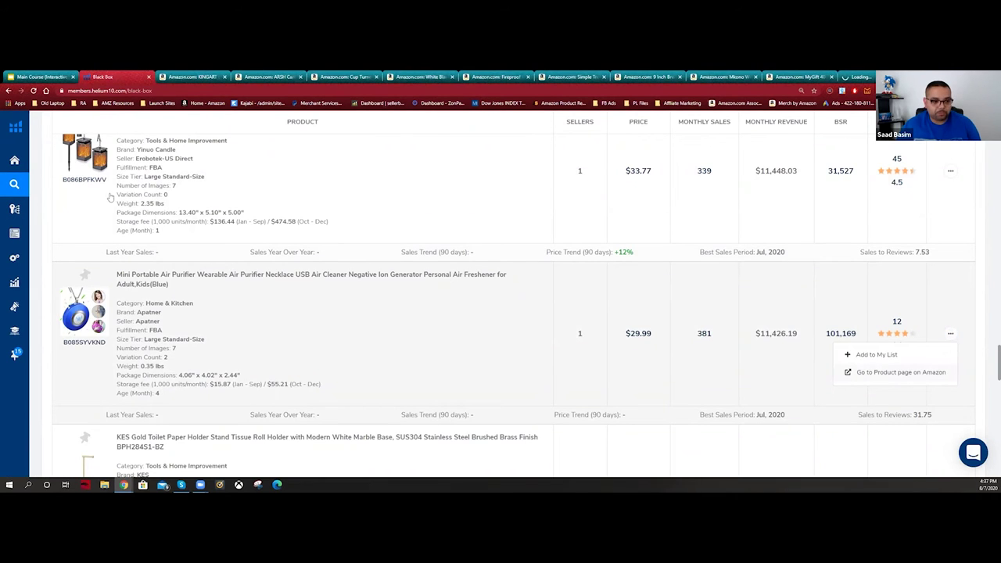
# - Go to page 3 of the product results and bring up the Black Kraft Paper Bags listing
pyautogui.scroll(-10, 98, 196)
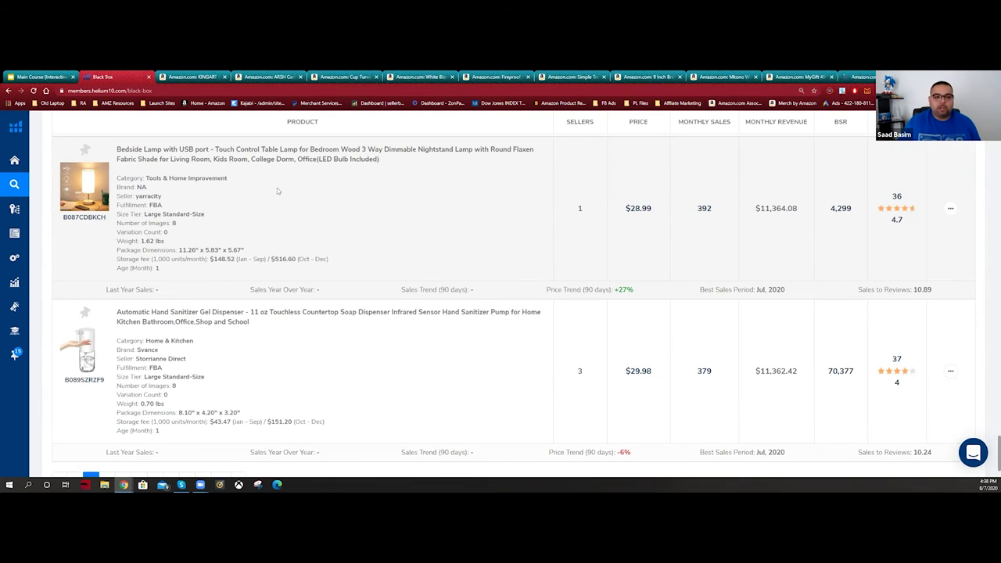
pyautogui.scroll(-2, 117, 432)
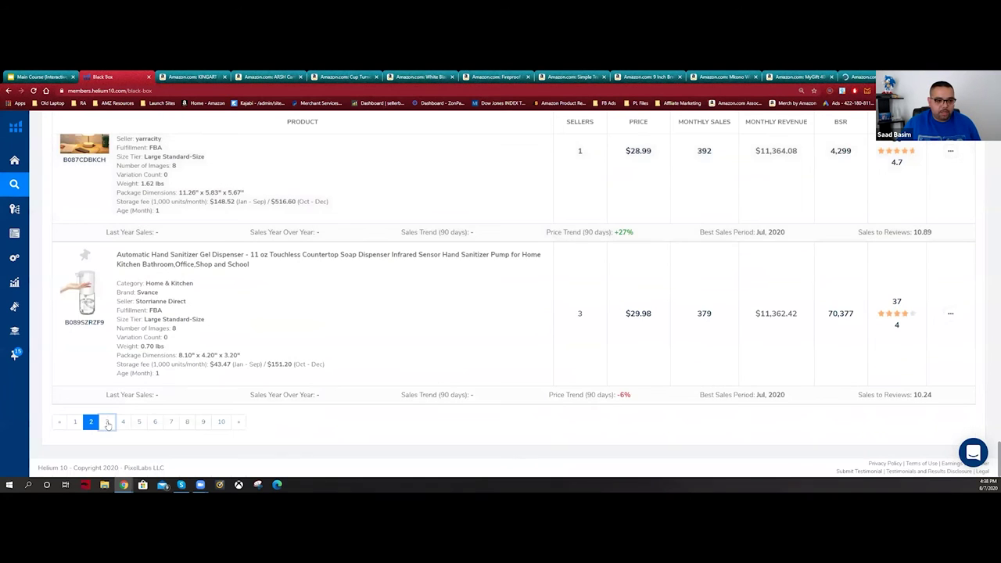
pyautogui.click(108, 423)
pyautogui.scroll(-6, 167, 349)
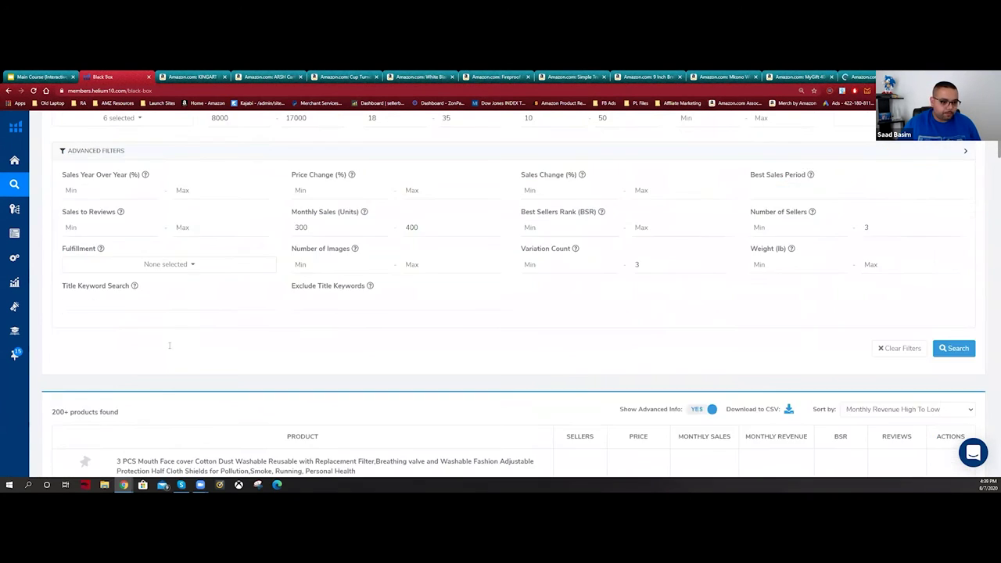
pyautogui.scroll(-2, 179, 327)
pyautogui.scroll(-3, 114, 271)
pyautogui.scroll(3, 66, 246)
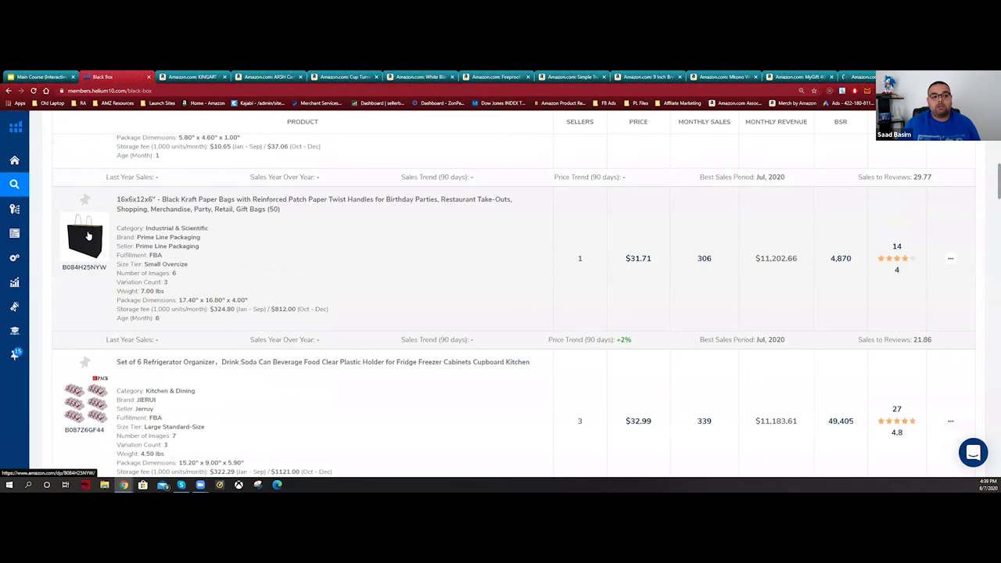
# - Examine the variation count of the Black Kraft Paper Bags listing and the product wording and dimensions in its title
pyautogui.doubleClick(171, 286)
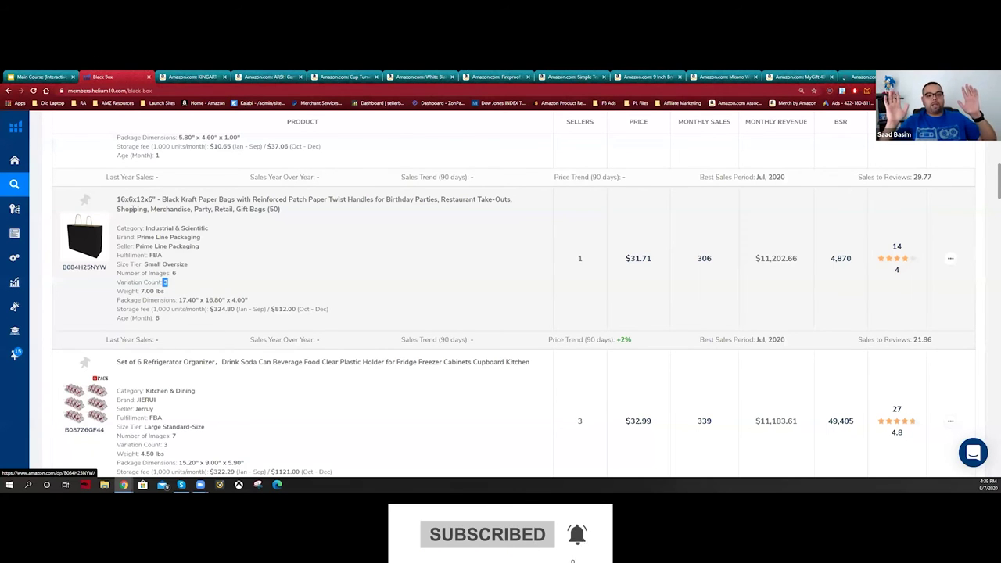
pyautogui.moveTo(181, 200); pyautogui.dragTo(235, 200)
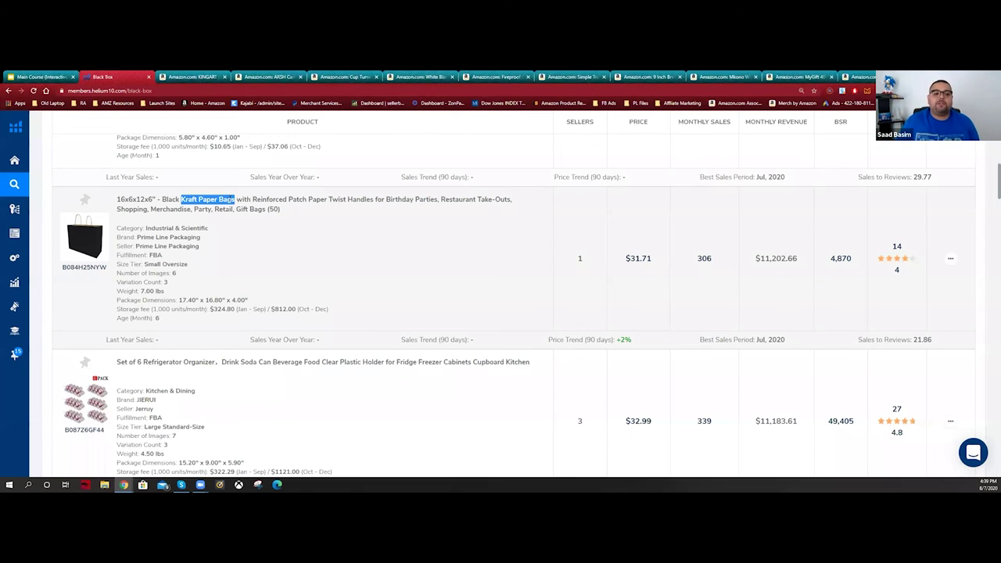
pyautogui.doubleClick(135, 199)
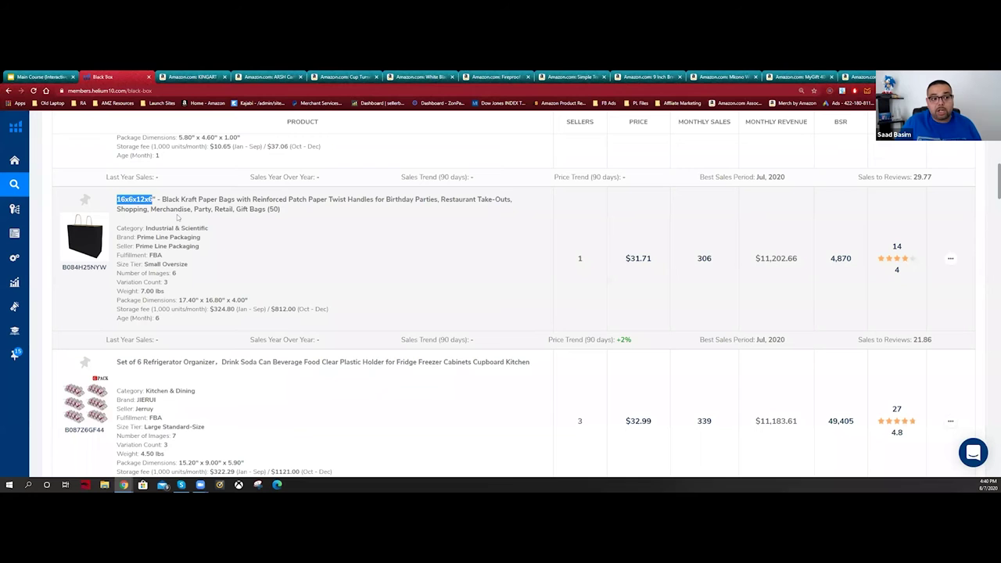
# - Search Amazon US for "Refrigerator Organizer" using the wording in the Set of 6 Refrigerator Organizer's title
pyautogui.scroll(-2, 180, 218)
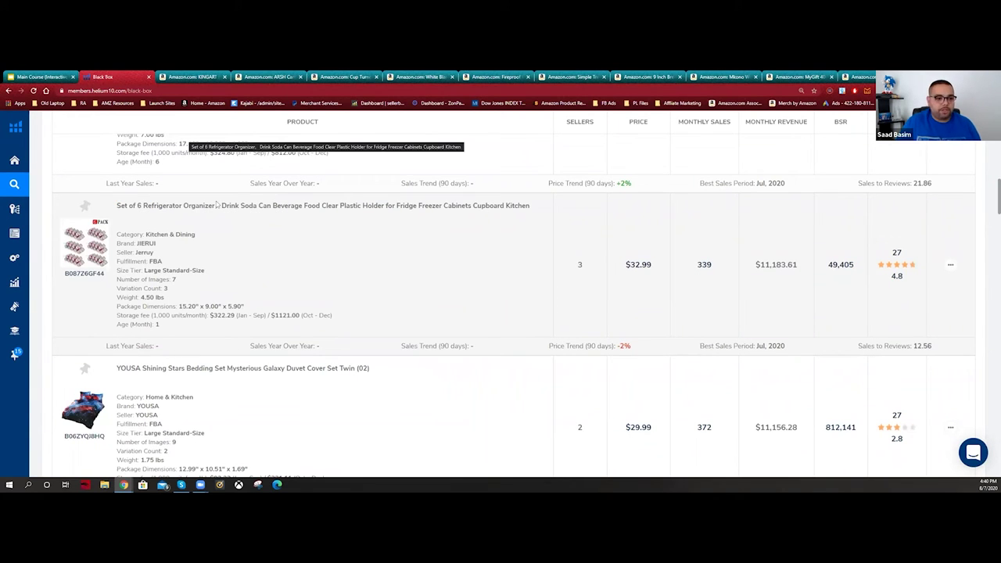
pyautogui.moveTo(217, 206); pyautogui.dragTo(142, 205)
pyautogui.rightClick(202, 206)
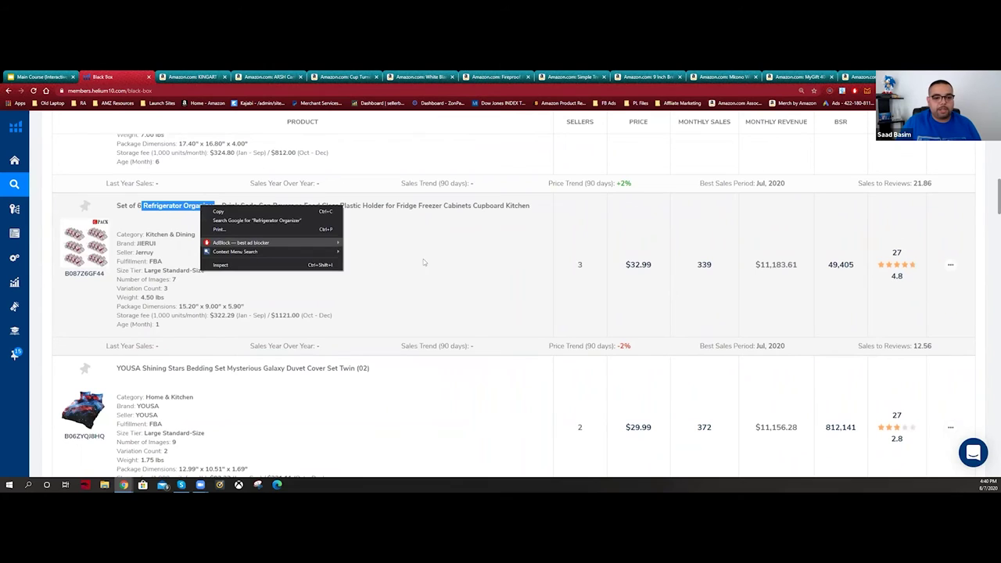
pyautogui.moveTo(258, 251)
pyautogui.click(365, 251)
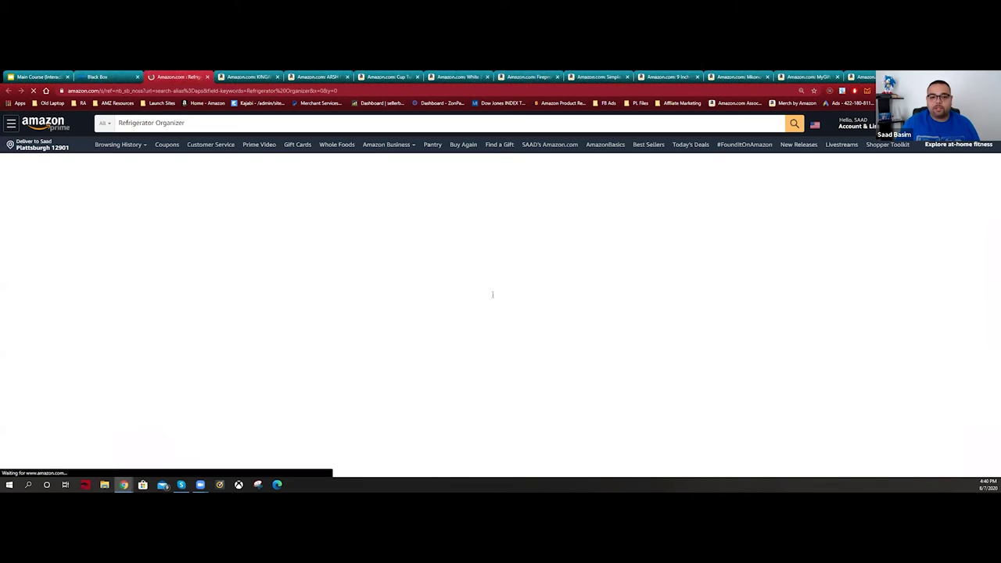
# - Examine the review counts and prices of the refrigerator organizer search results, close them and return to the Black Box results
pyautogui.scroll(-3, 420, 265)
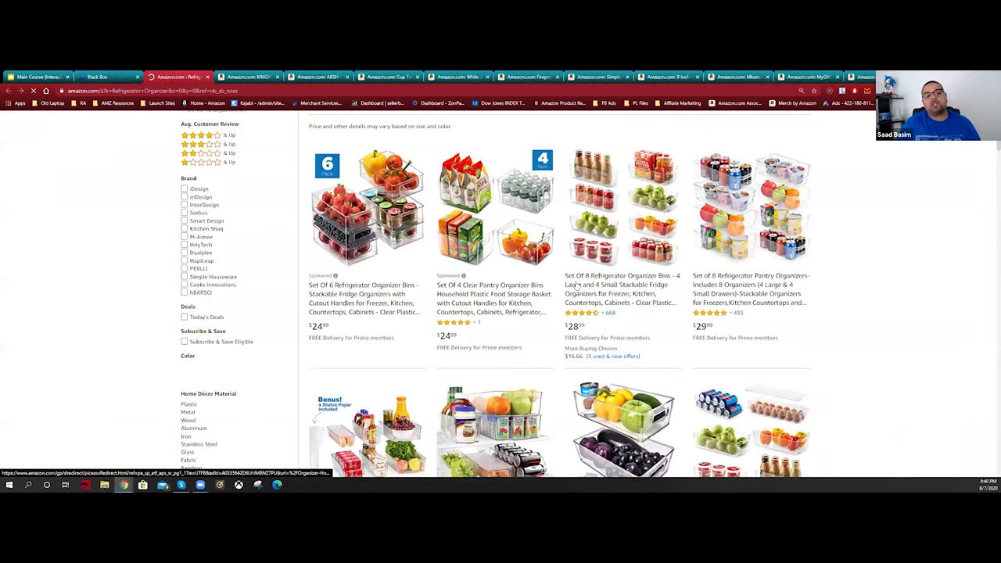
pyautogui.scroll(-5, 577, 286)
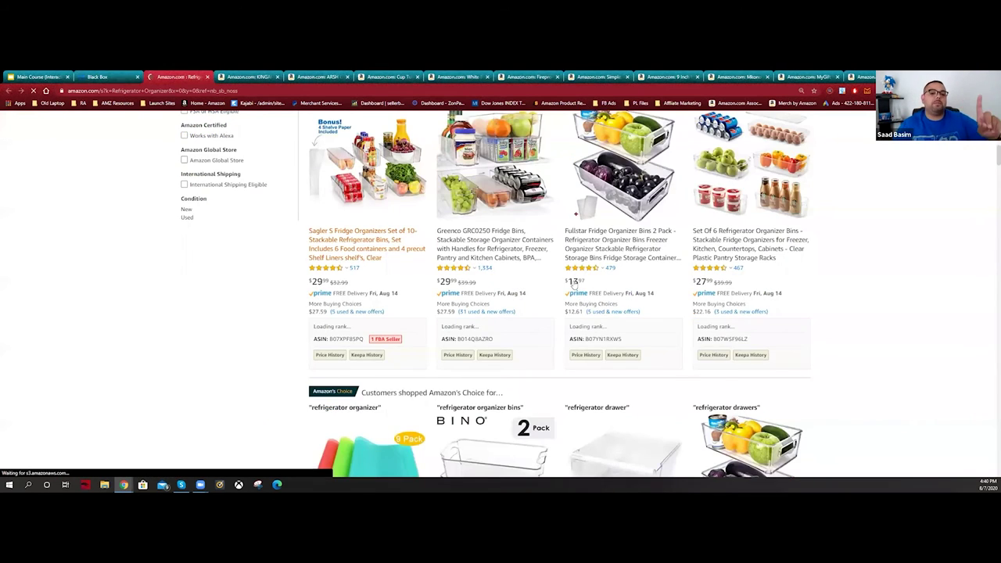
pyautogui.scroll(-1, 574, 284)
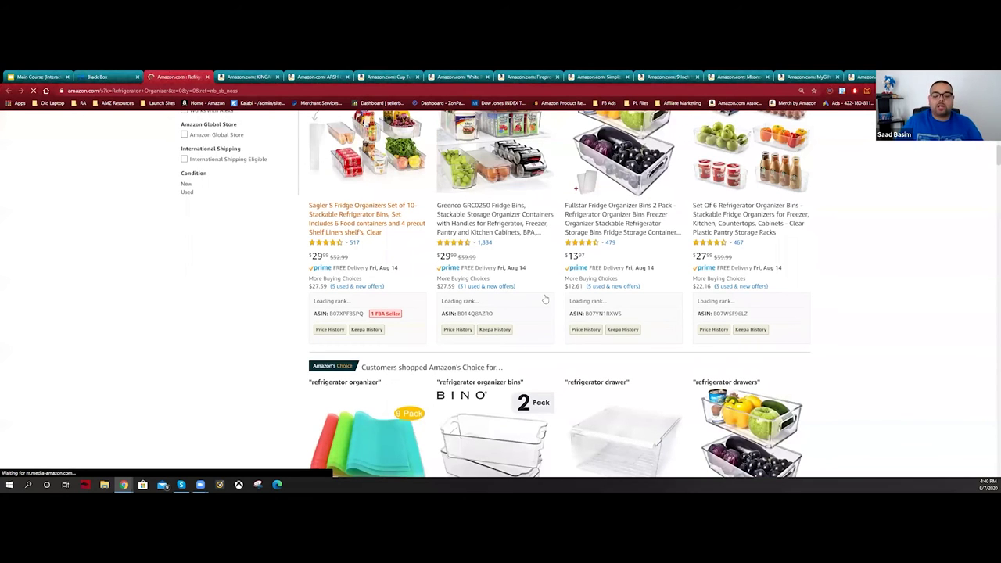
pyautogui.scroll(-5, 443, 294)
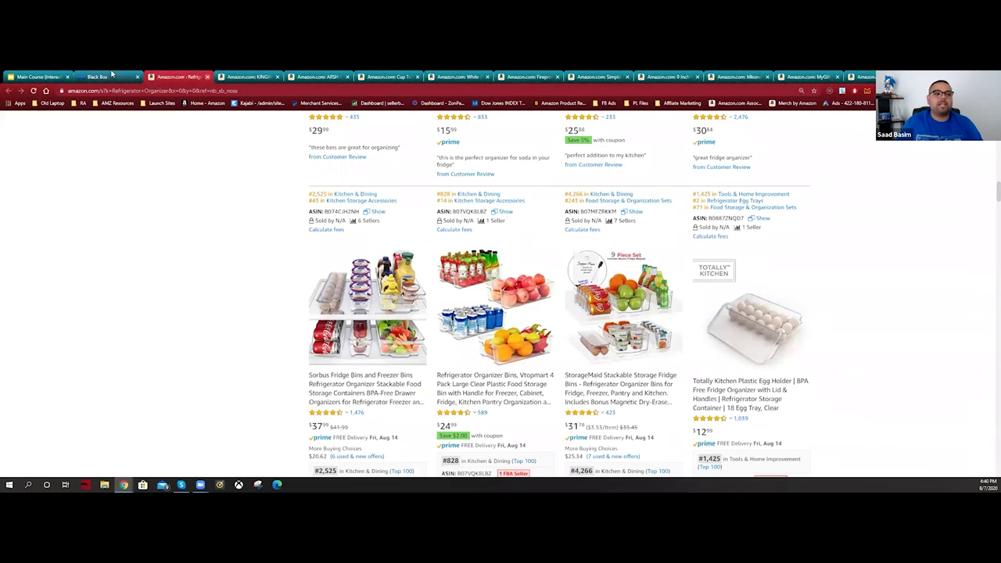
pyautogui.hotkey('ctrl', 'w')
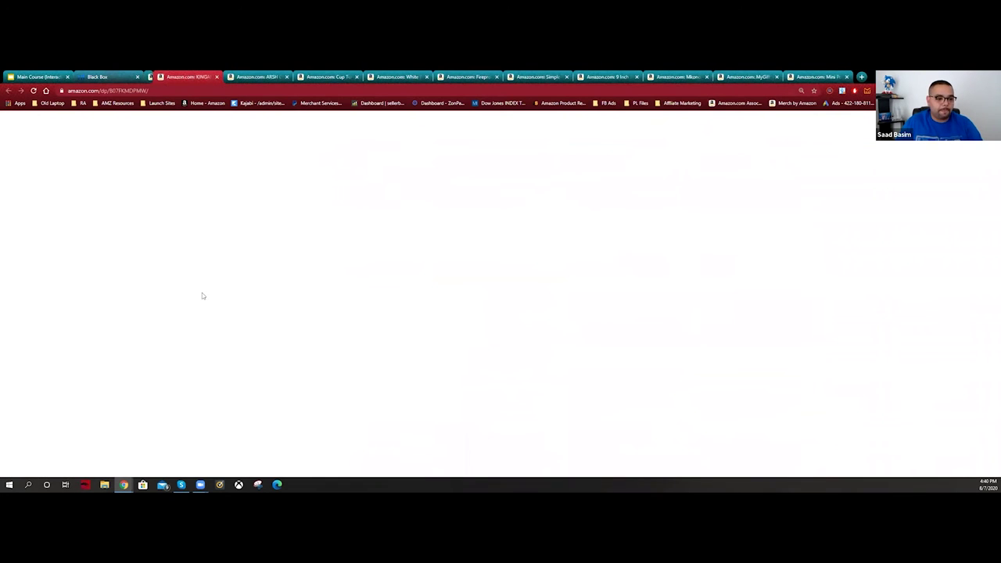
pyautogui.hotkey('ctrl', 'shift', 'Tab')
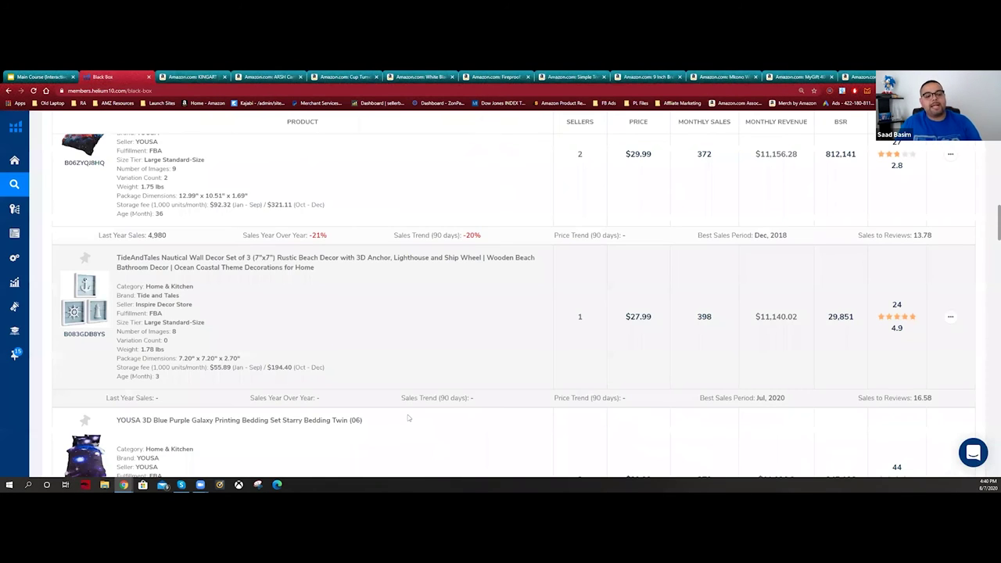
# - Look over further page 3 results and bring up the already opened Amazon page of the Mini Portable Air Purifier
pyautogui.scroll(-6, 408, 419)
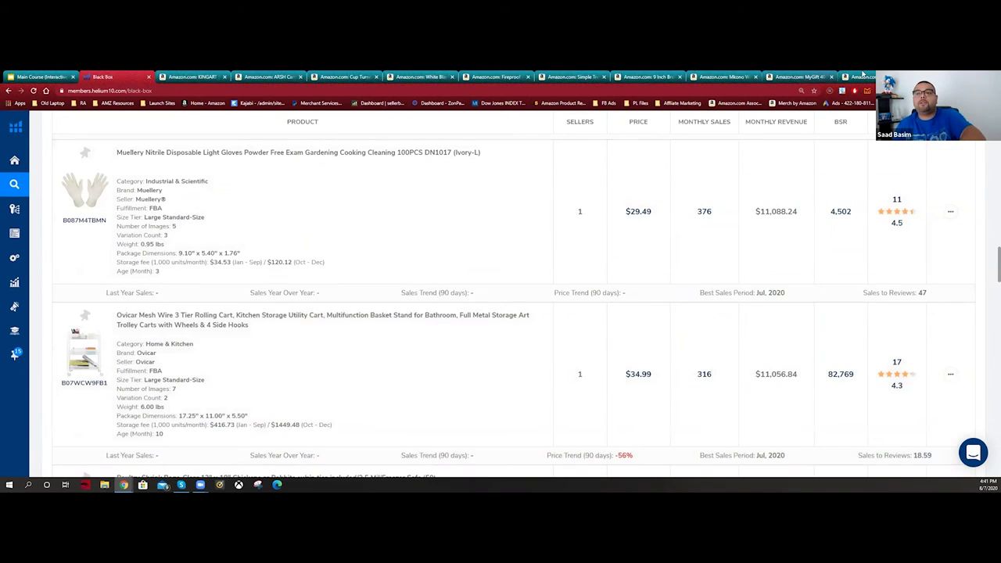
pyautogui.click(861, 76)
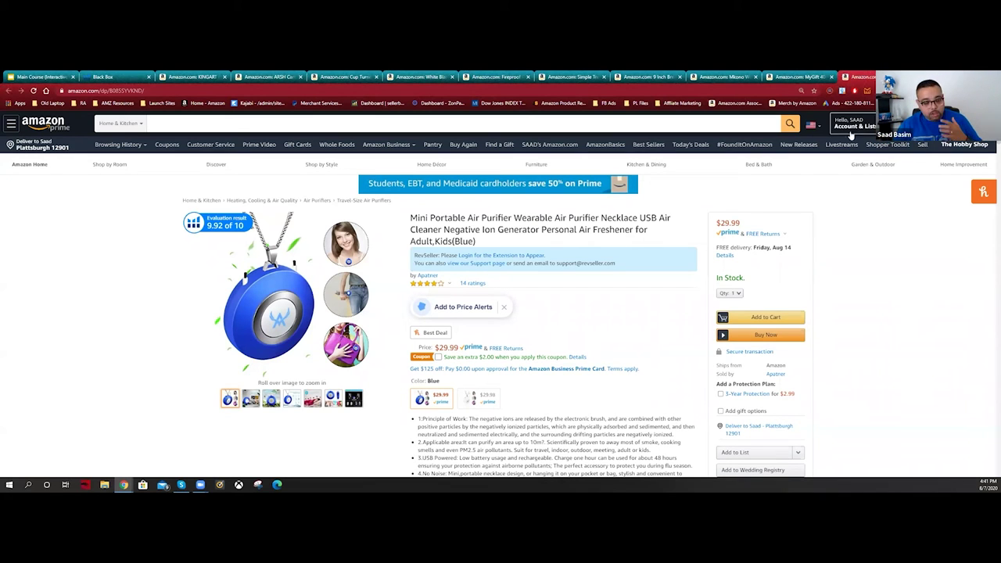
pyautogui.moveTo(321, 255)
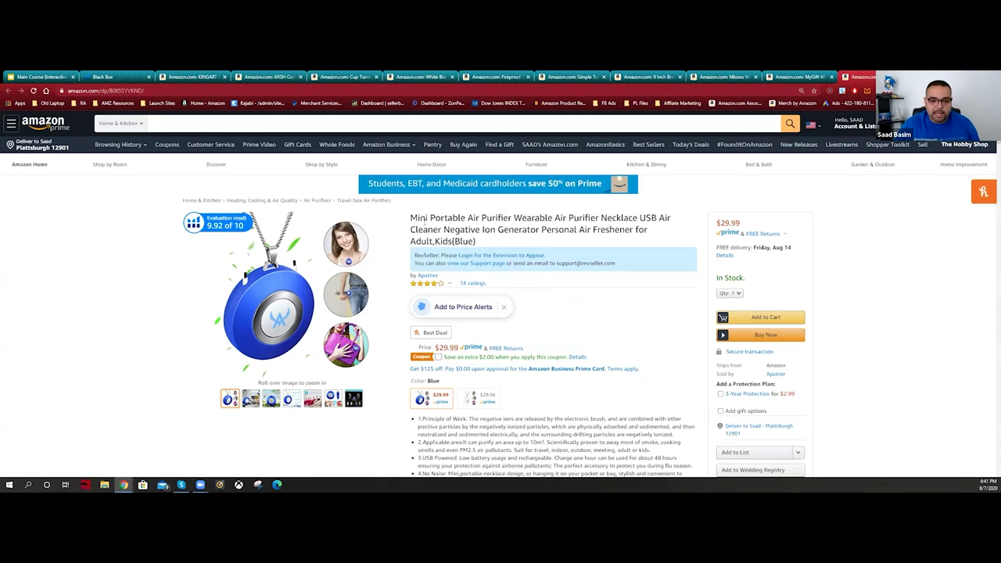
pyautogui.moveTo(432, 216); pyautogui.dragTo(513, 219)
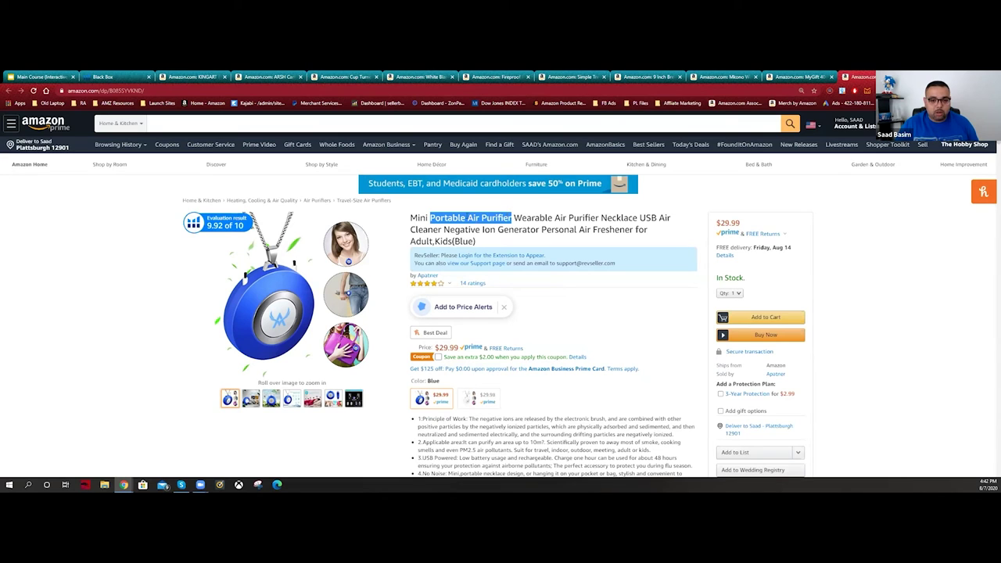
pyautogui.click(411, 217)
pyautogui.moveTo(411, 218); pyautogui.dragTo(513, 218)
pyautogui.rightClick(511, 220)
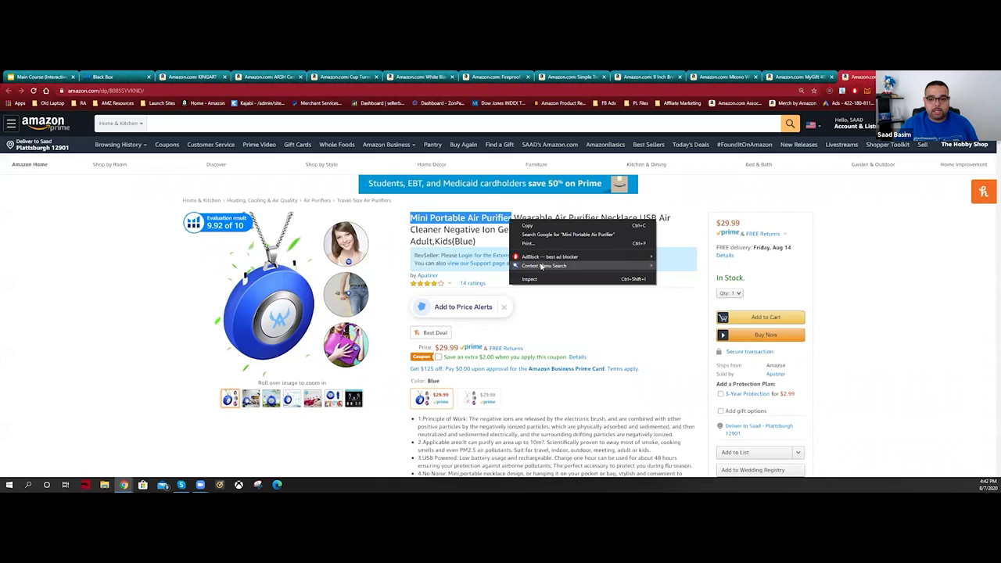
pyautogui.moveTo(612, 270)
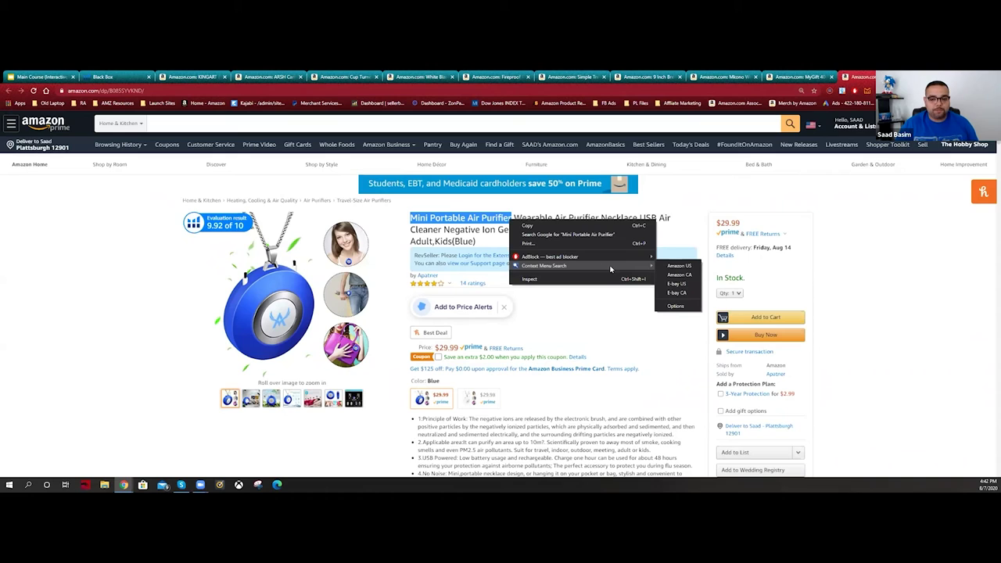
pyautogui.press('Escape')
# - Search Amazon US for "Mini Portable Air Purifier" using the opening words of the product's title
pyautogui.moveTo(407, 217); pyautogui.dragTo(513, 218)
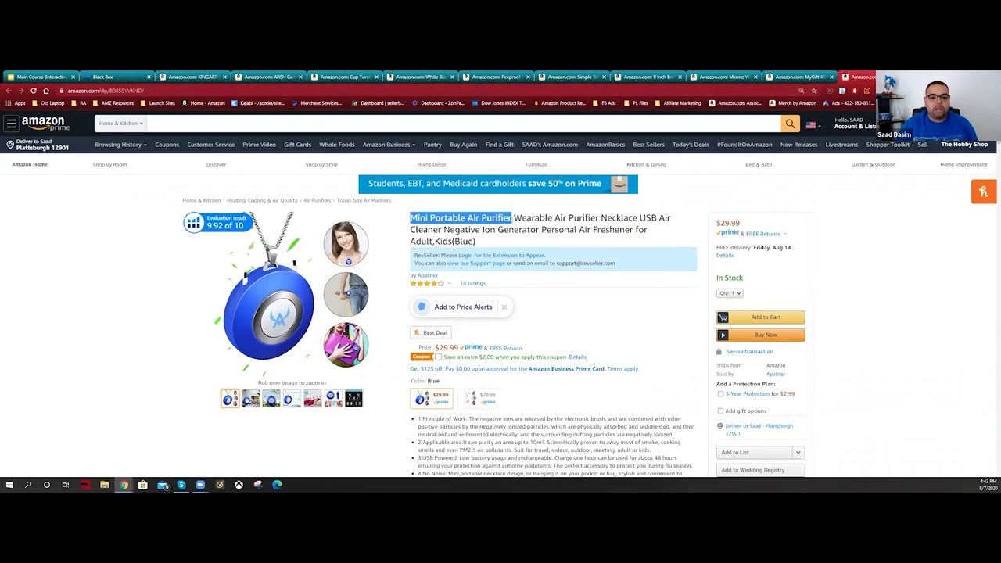
pyautogui.rightClick(514, 219)
pyautogui.moveTo(571, 268)
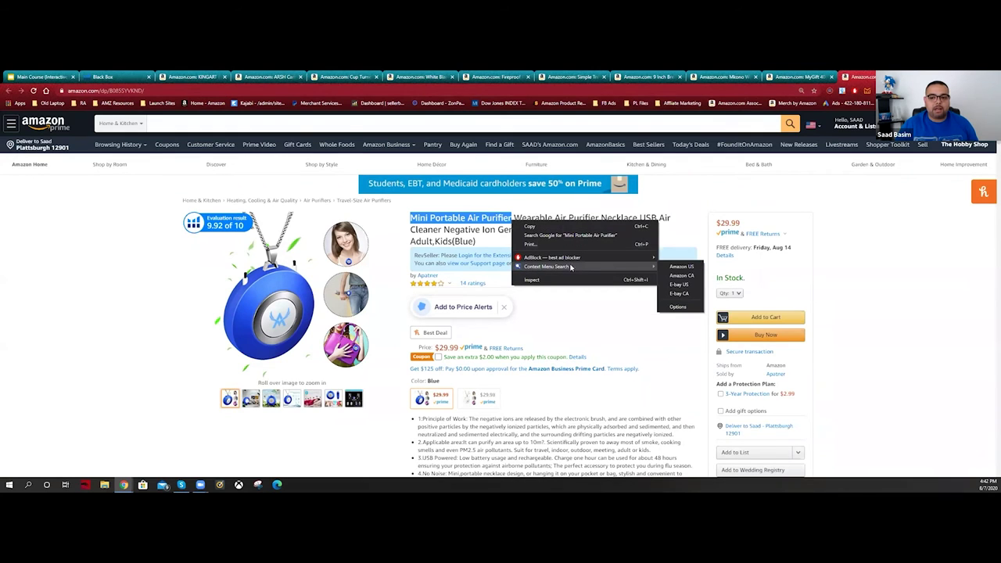
pyautogui.click(677, 267)
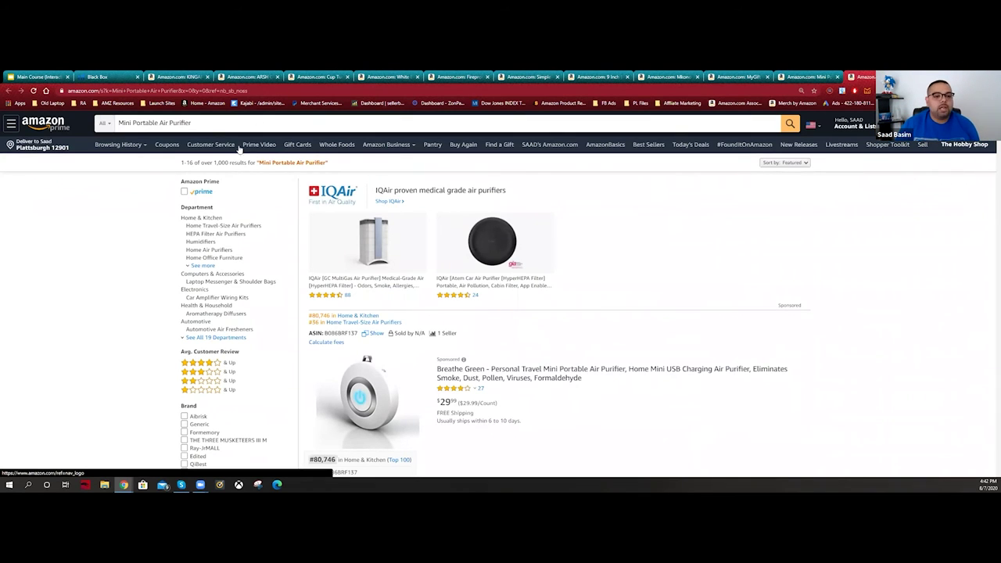
# - Examine the result count, sales ranks, prices and review counts of the Mini Portable Air Purifier search results
pyautogui.moveTo(213, 162); pyautogui.dragTo(232, 161)
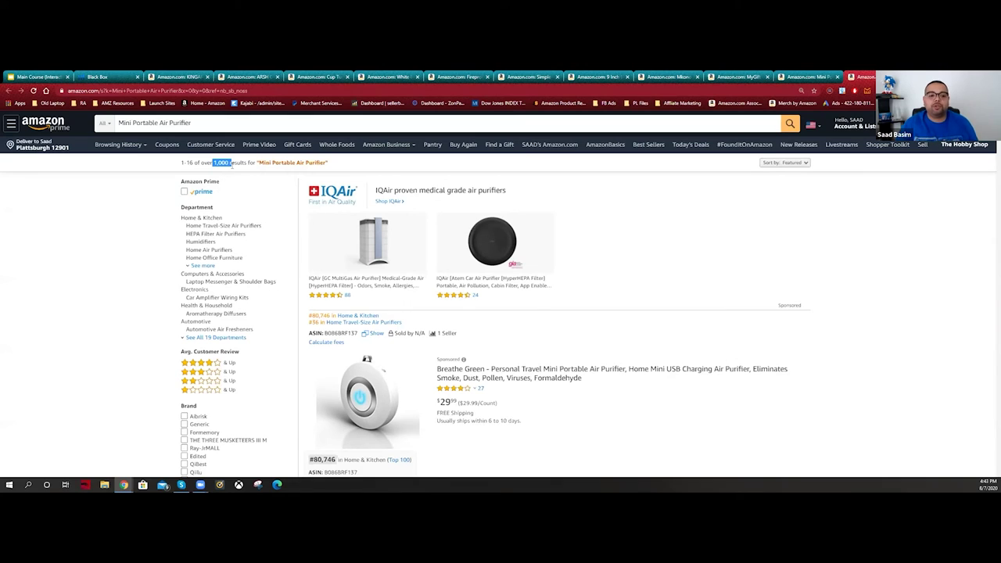
pyautogui.hotkey('ctrl', '+')
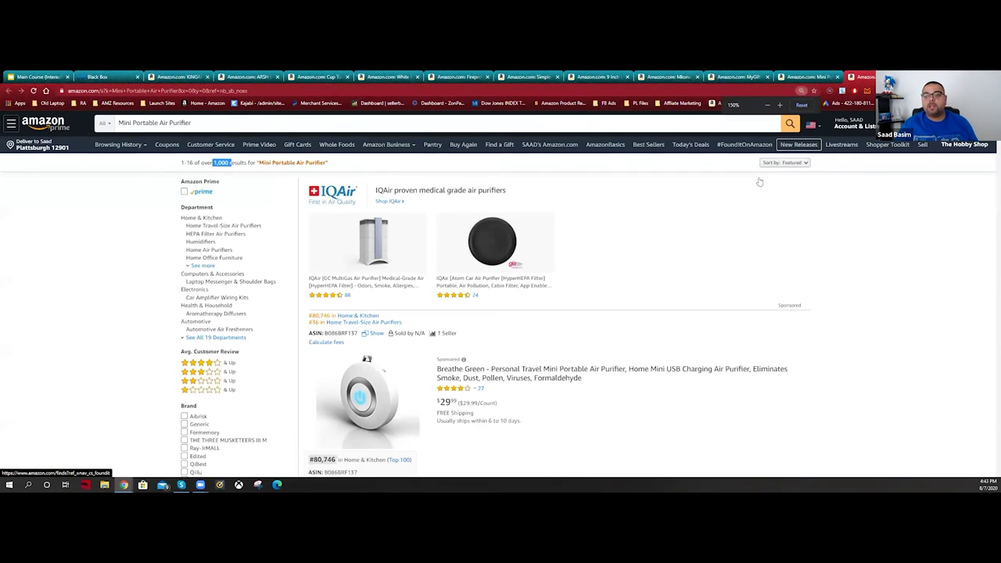
pyautogui.scroll(-5, 685, 227)
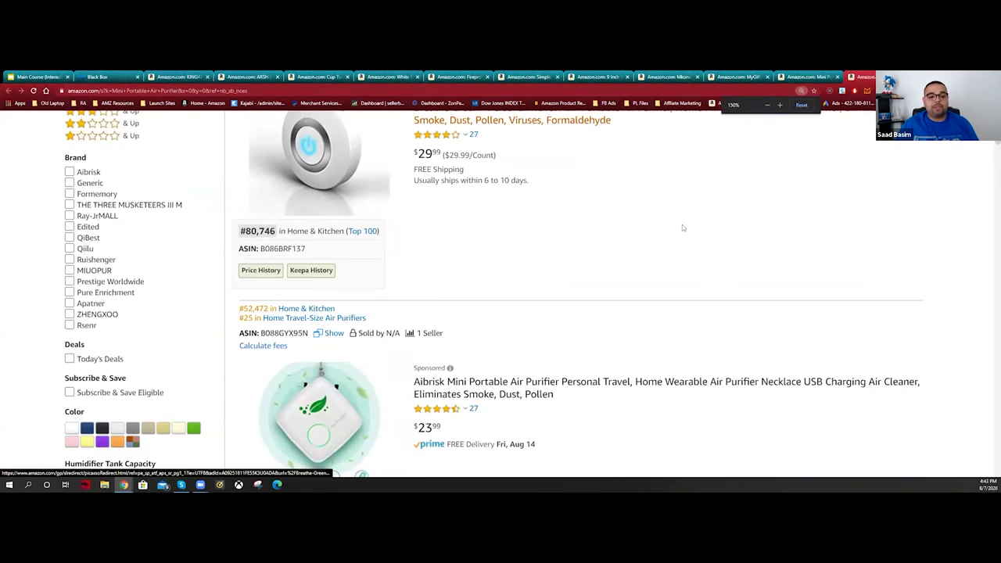
pyautogui.scroll(-10, 682, 224)
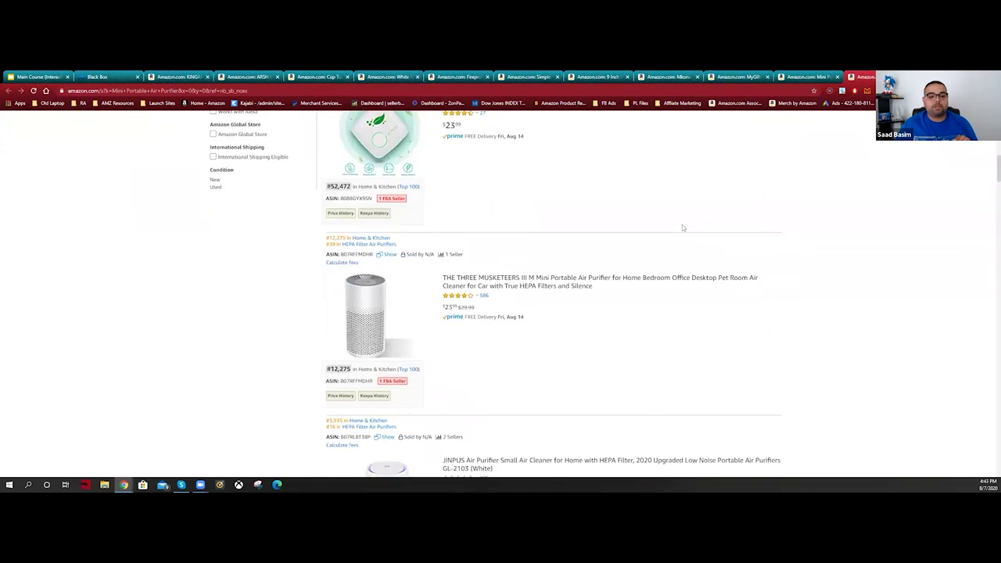
pyautogui.scroll(-5, 682, 224)
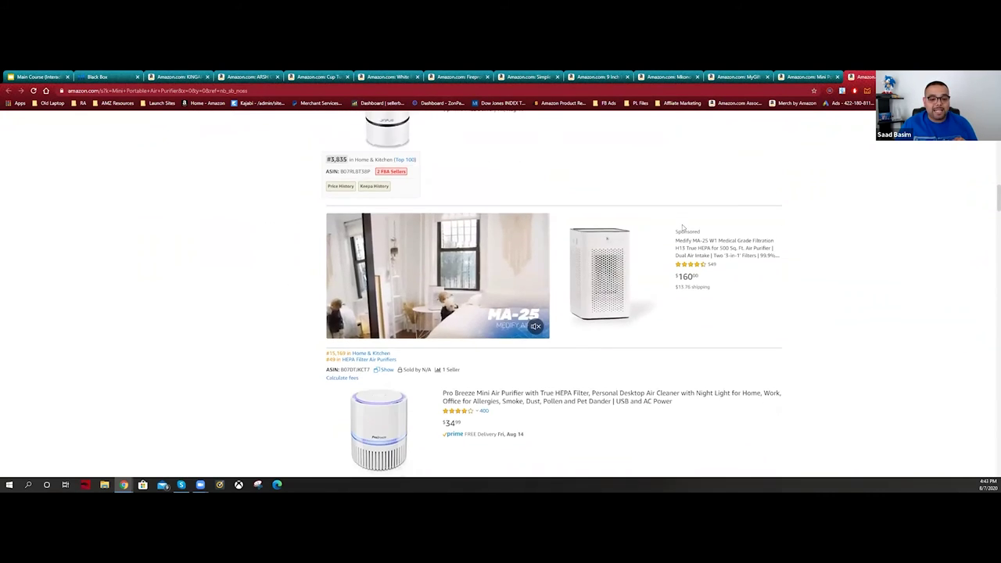
pyautogui.scroll(-10, 682, 228)
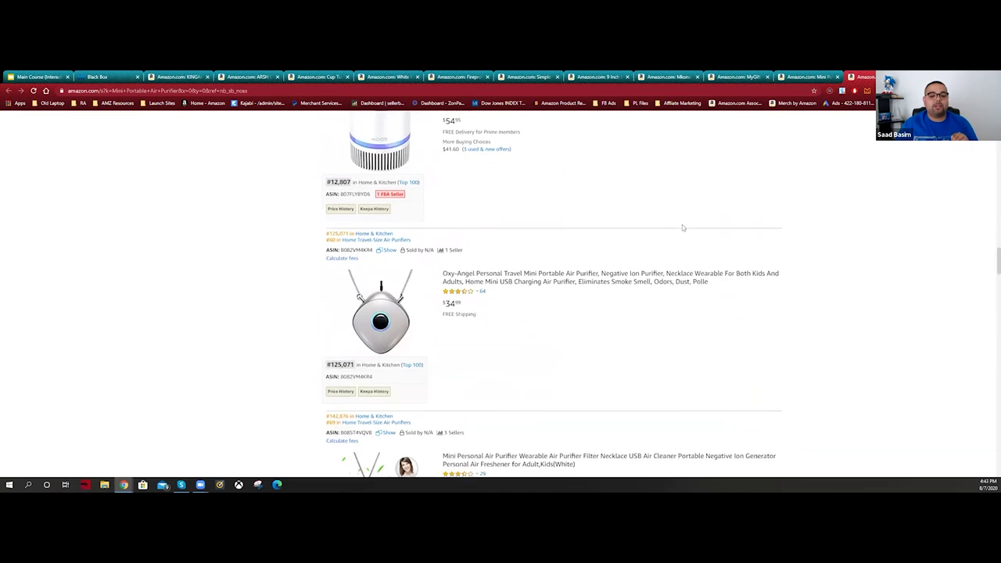
pyautogui.scroll(-7, 682, 228)
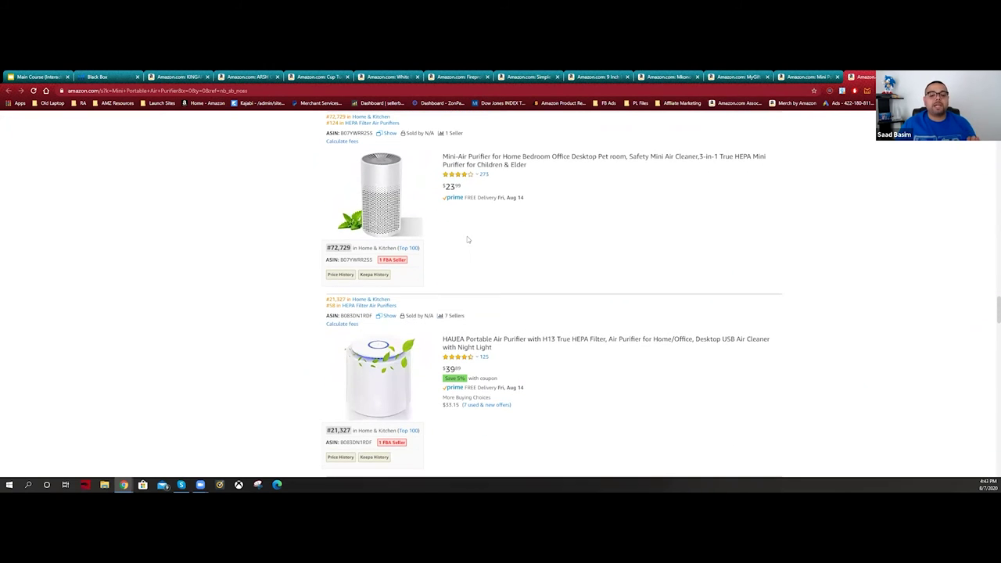
# - Check the product information of individual air purifier listings, including the ZHENGXOO, Pro Breeze and Aibrisk models
pyautogui.moveTo(468, 240)
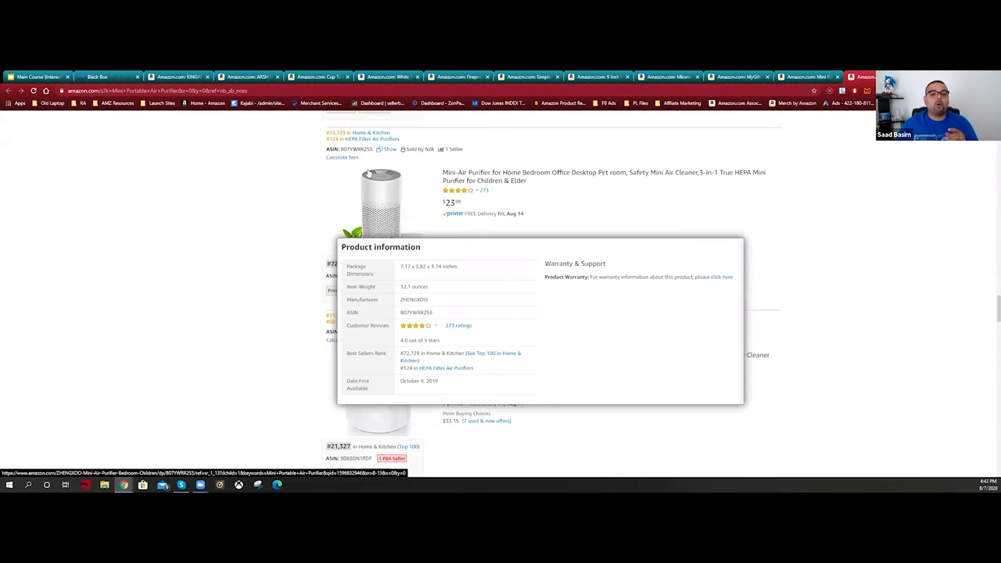
pyautogui.scroll(5, 344, 274)
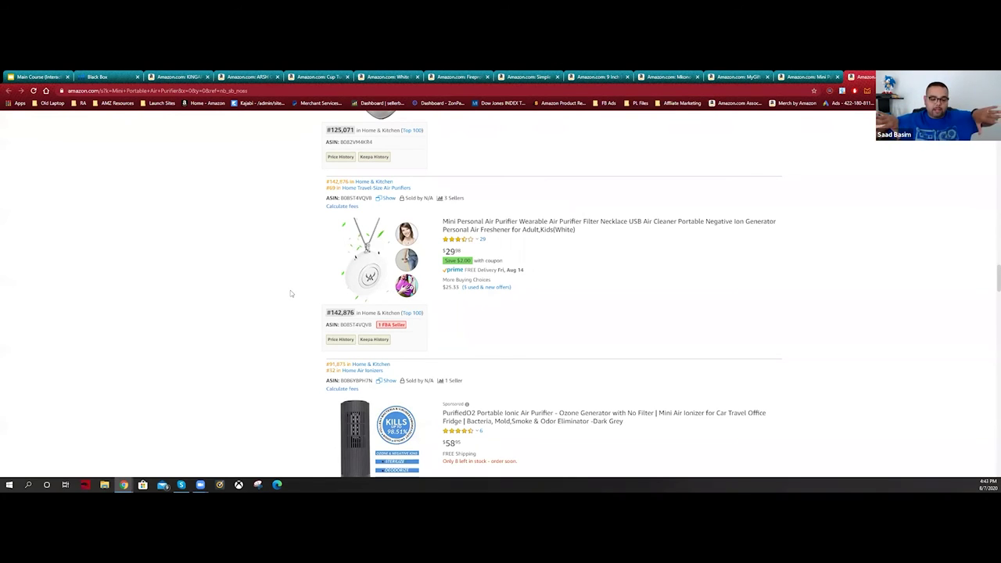
pyautogui.scroll(-10, 290, 293)
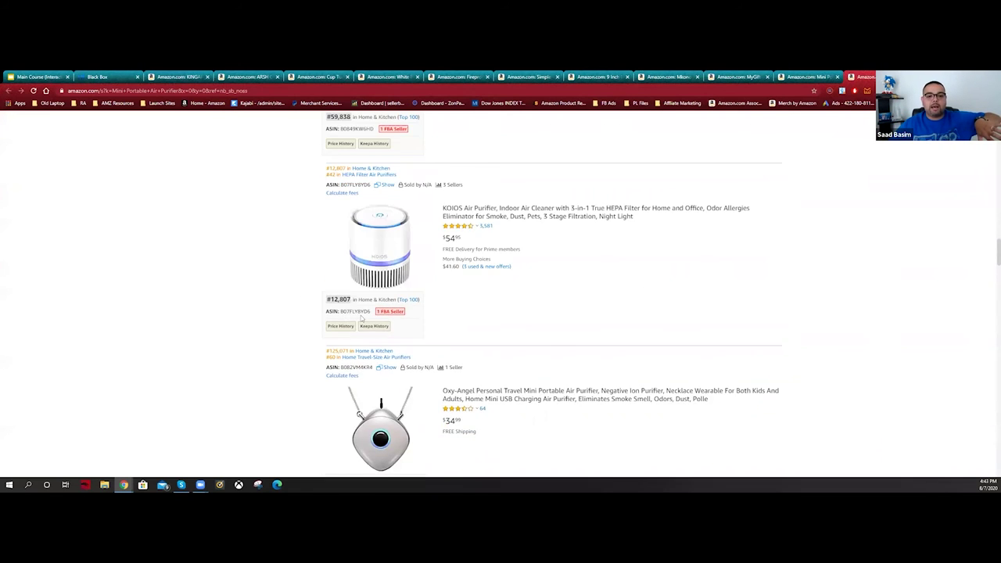
pyautogui.scroll(3, 517, 239)
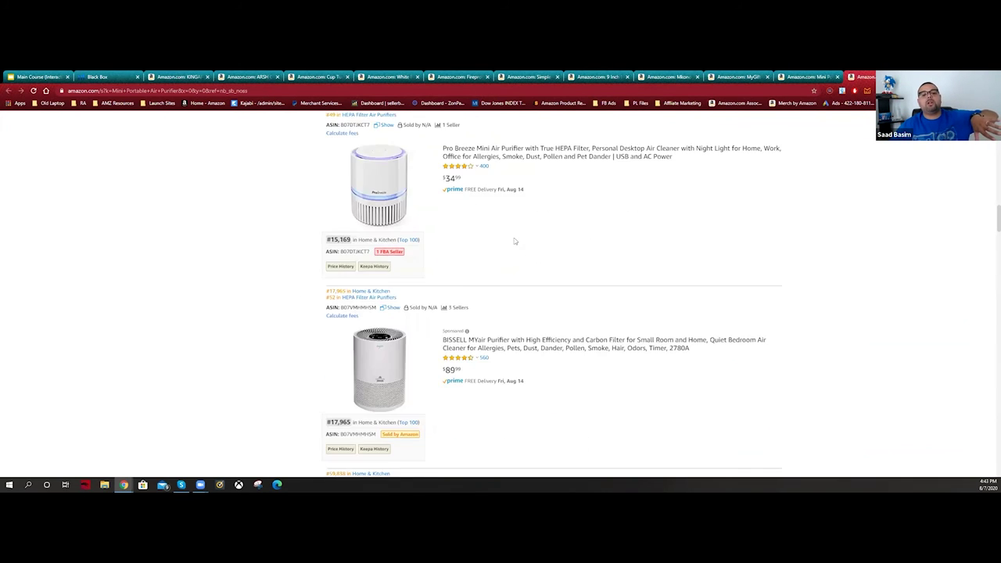
pyautogui.scroll(1, 422, 324)
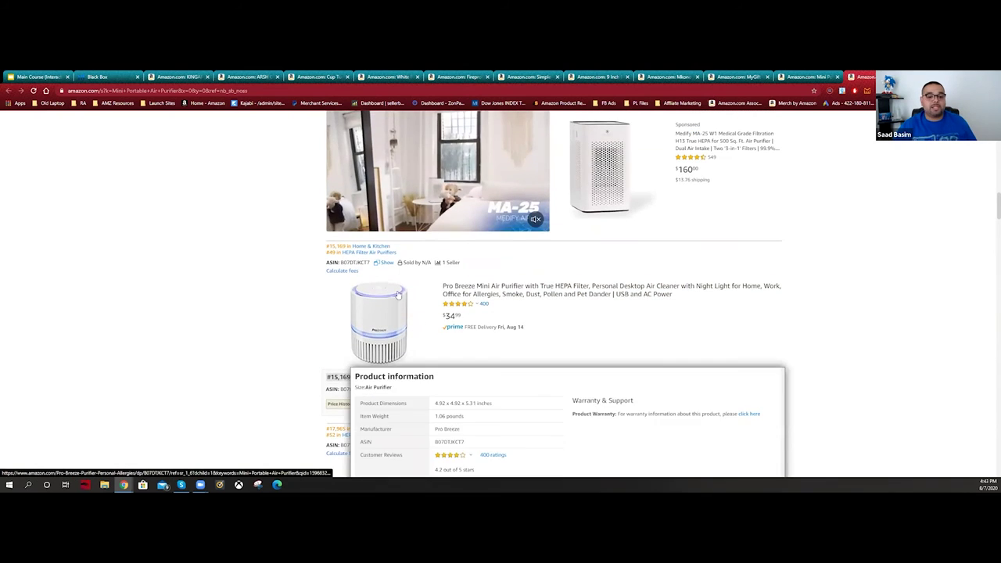
pyautogui.scroll(-10, 362, 306)
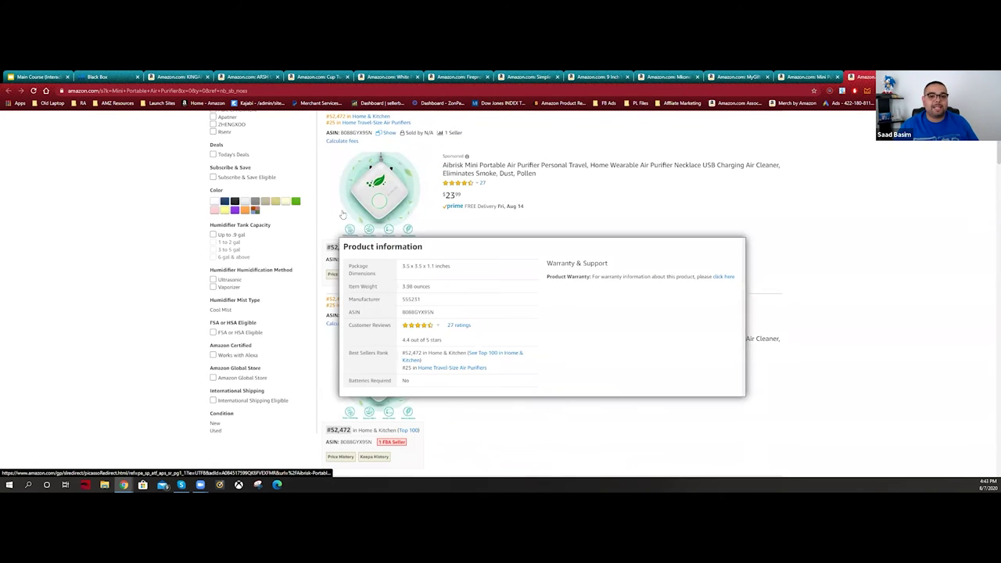
pyautogui.moveTo(388, 179)
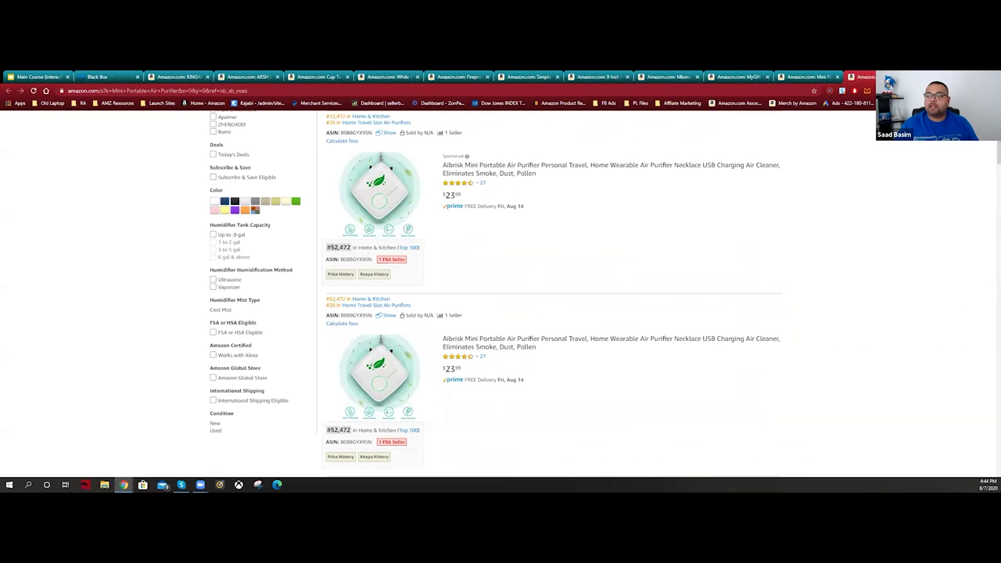
# - Run Helium 10 Xray on the air purifier search results and enlarge its window to show more product rows
pyautogui.click(843, 91)
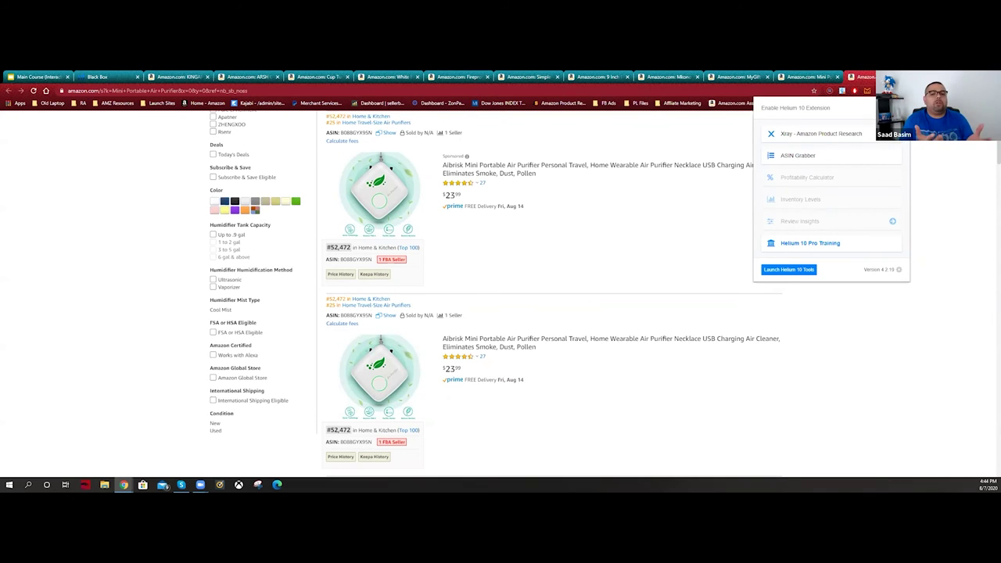
pyautogui.click(843, 134)
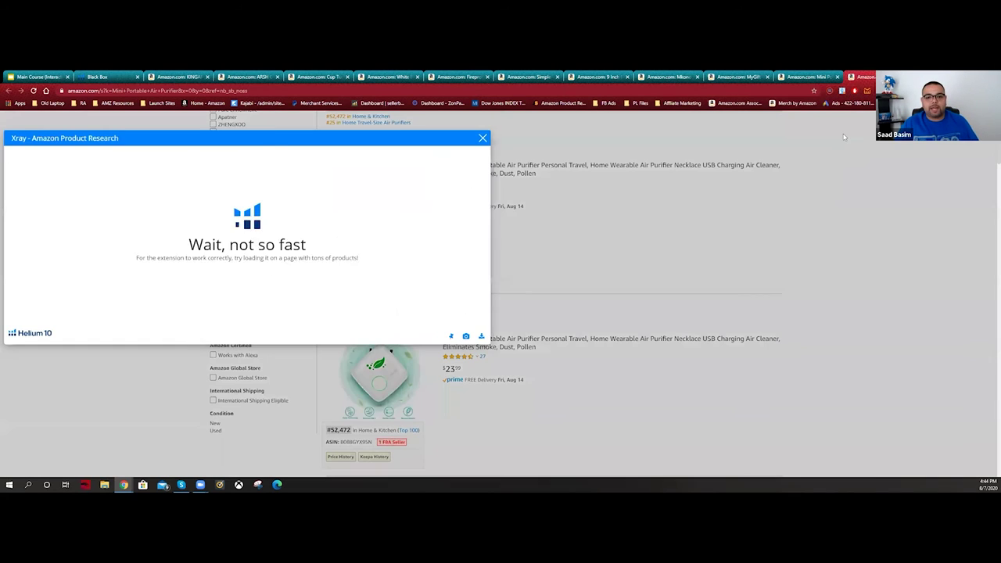
pyautogui.moveTo(263, 138); pyautogui.dragTo(432, 127)
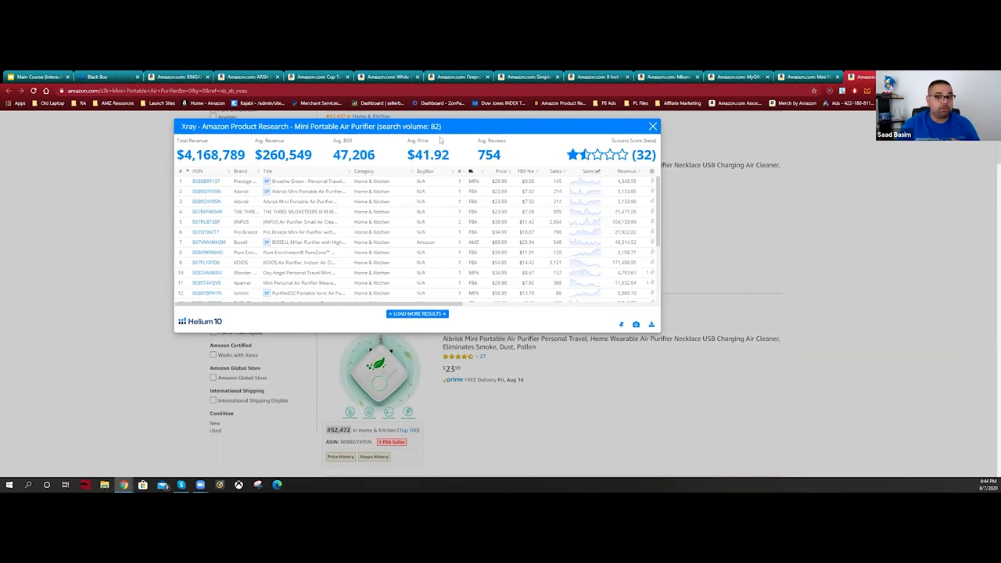
pyautogui.moveTo(659, 332); pyautogui.dragTo(725, 447)
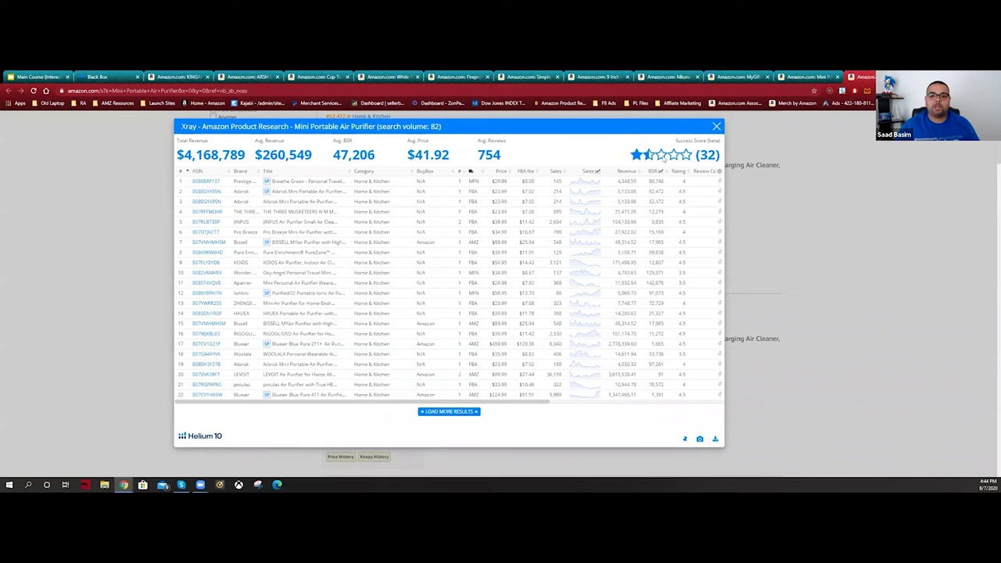
pyautogui.moveTo(681, 162)
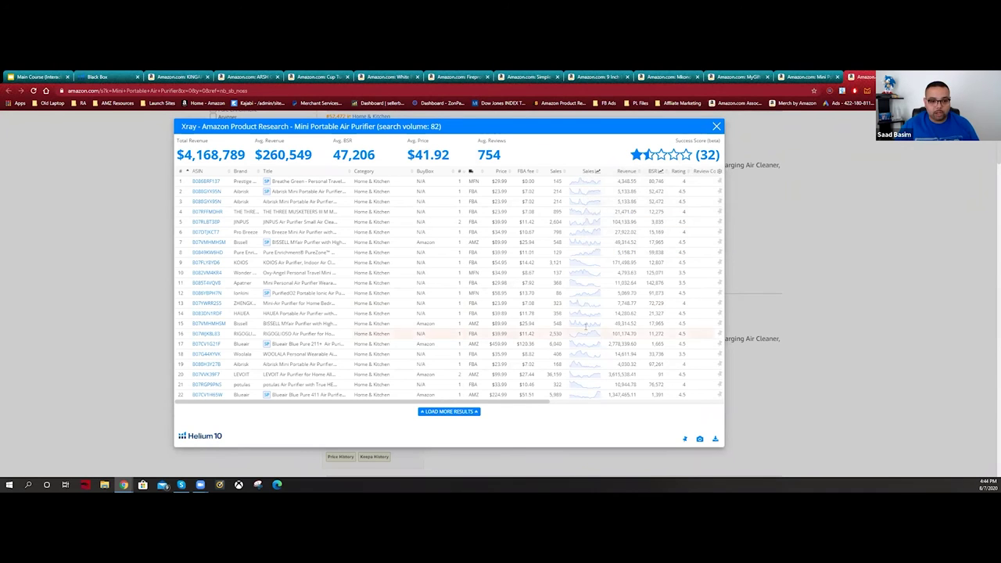
# - Remove the six sponsored listings, numbers 1, 2, 7, 12, 17 and 22, from the Xray table
pyautogui.click(181, 181)
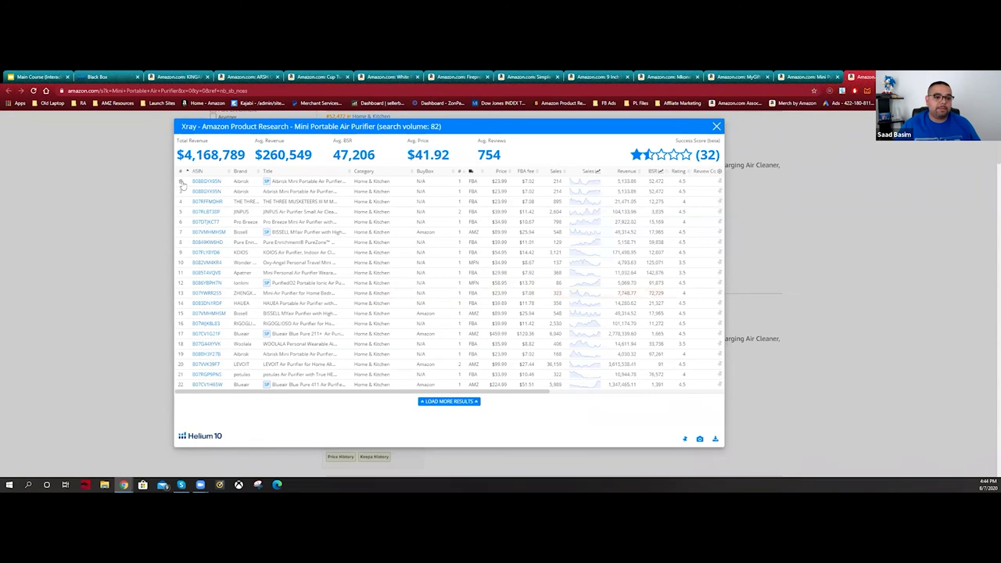
pyautogui.click(180, 182)
pyautogui.click(182, 223)
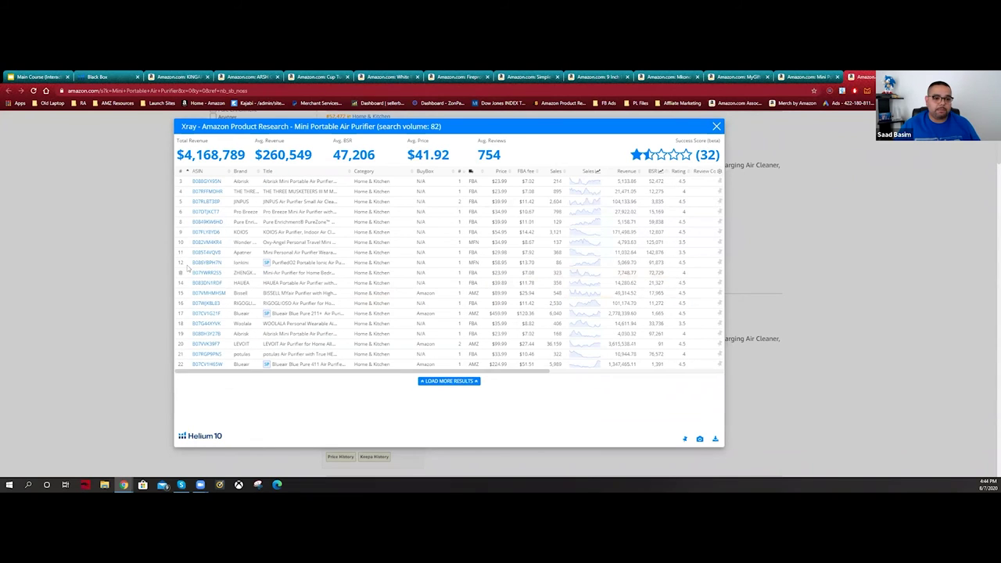
pyautogui.click(180, 263)
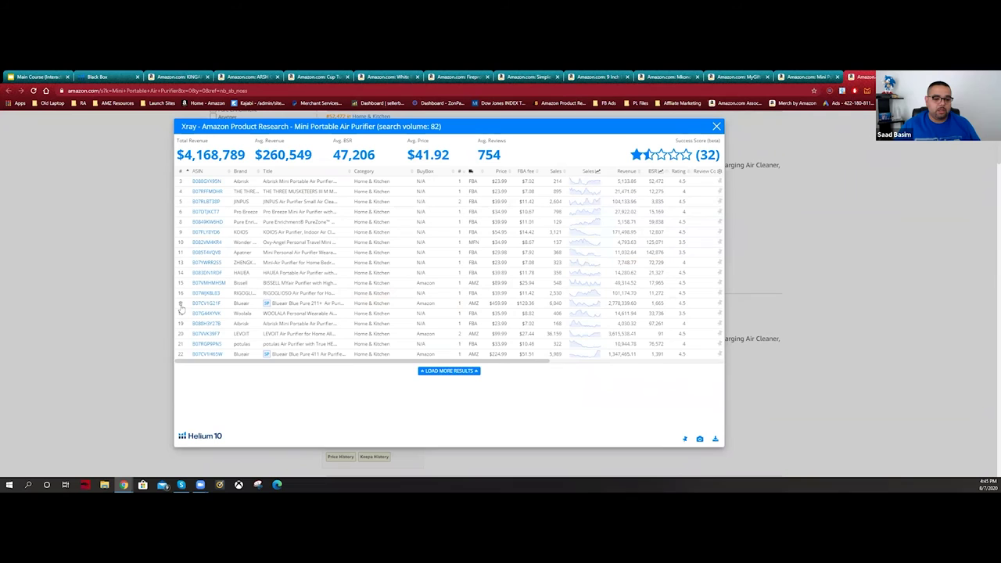
pyautogui.click(181, 303)
pyautogui.click(182, 344)
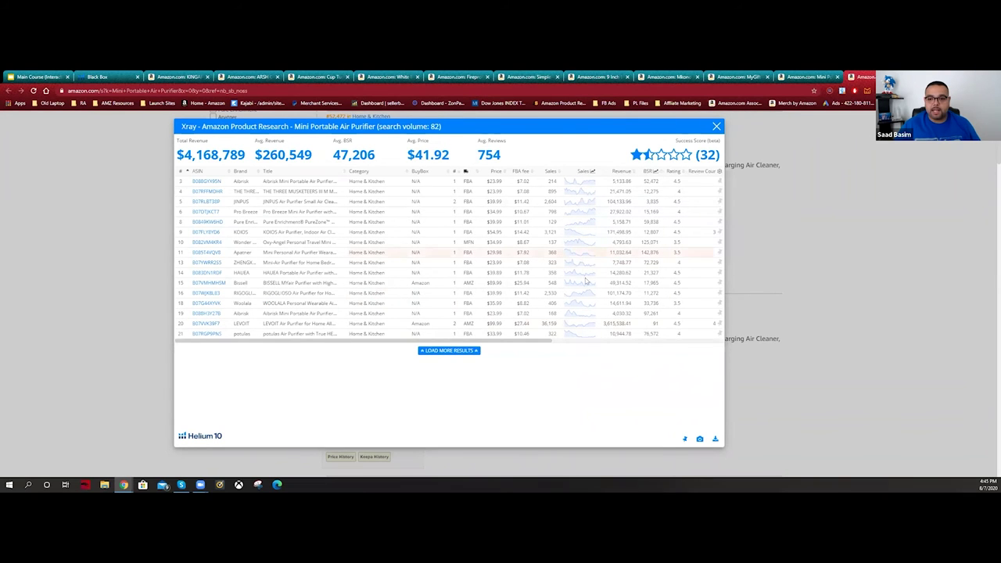
# - Bring the review columns of the Xray table into view and examine the revenue figures of the first listings
pyautogui.moveTo(490, 341); pyautogui.dragTo(540, 338)
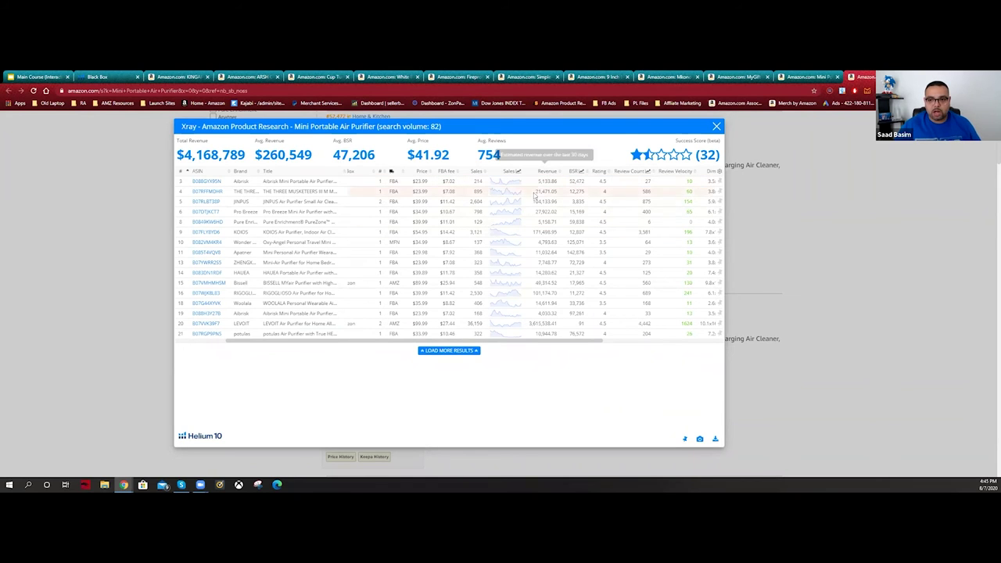
pyautogui.moveTo(538, 182); pyautogui.dragTo(545, 202)
pyautogui.click(545, 202)
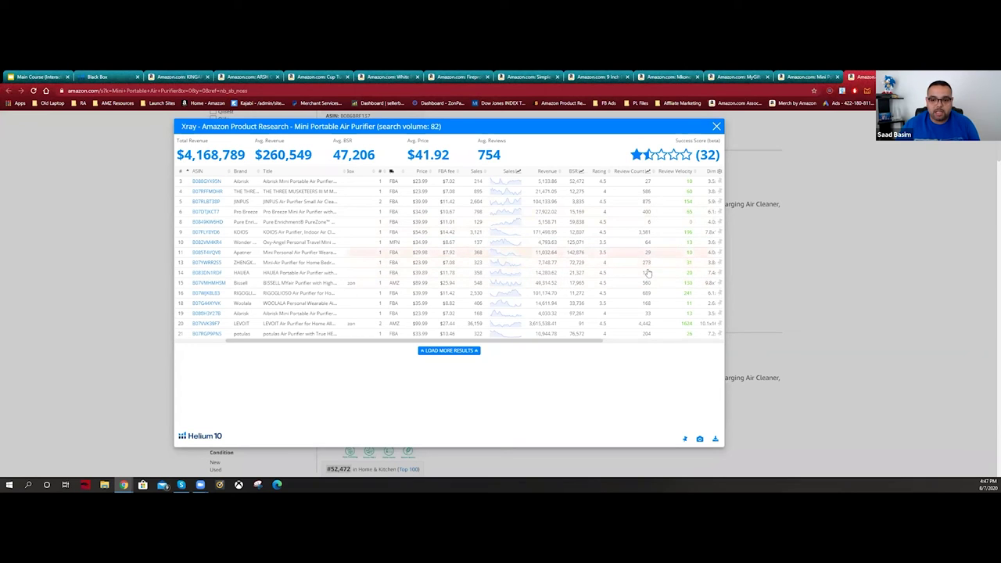
# - Sort the Xray listings by review count, lowest first, preview low-review products and view the WOOLALA purifier's sales chart
pyautogui.click(632, 172)
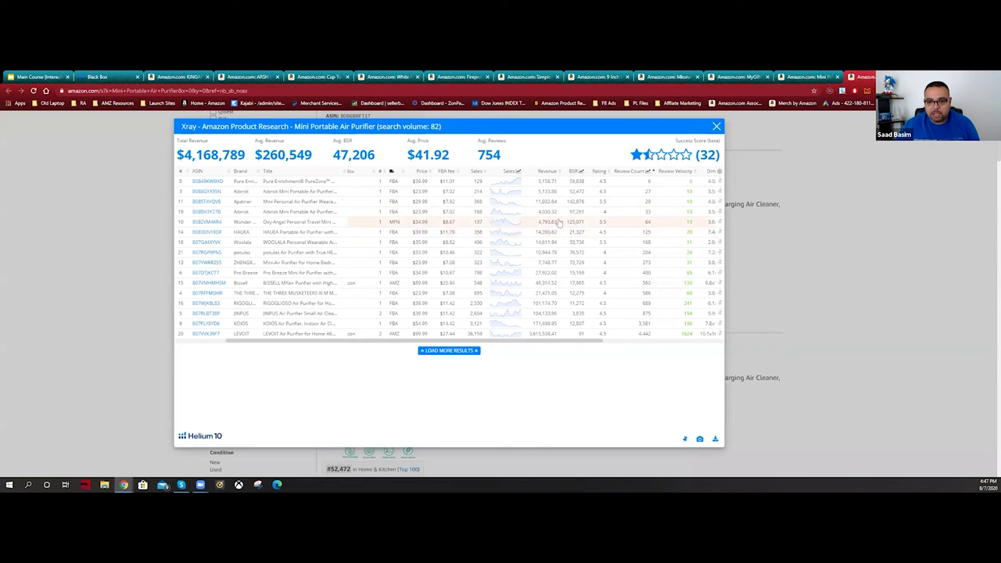
pyautogui.moveTo(202, 220)
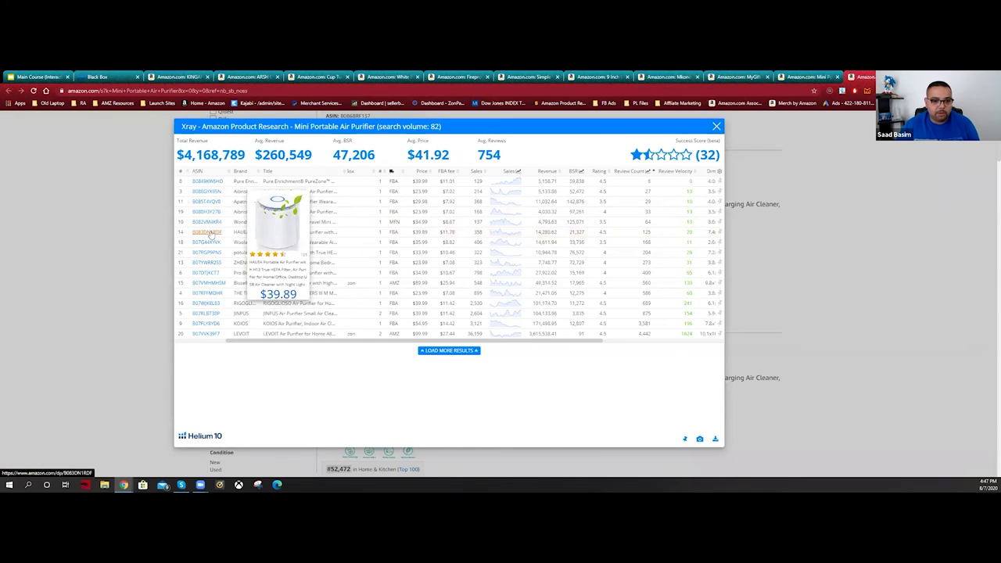
pyautogui.moveTo(205, 254)
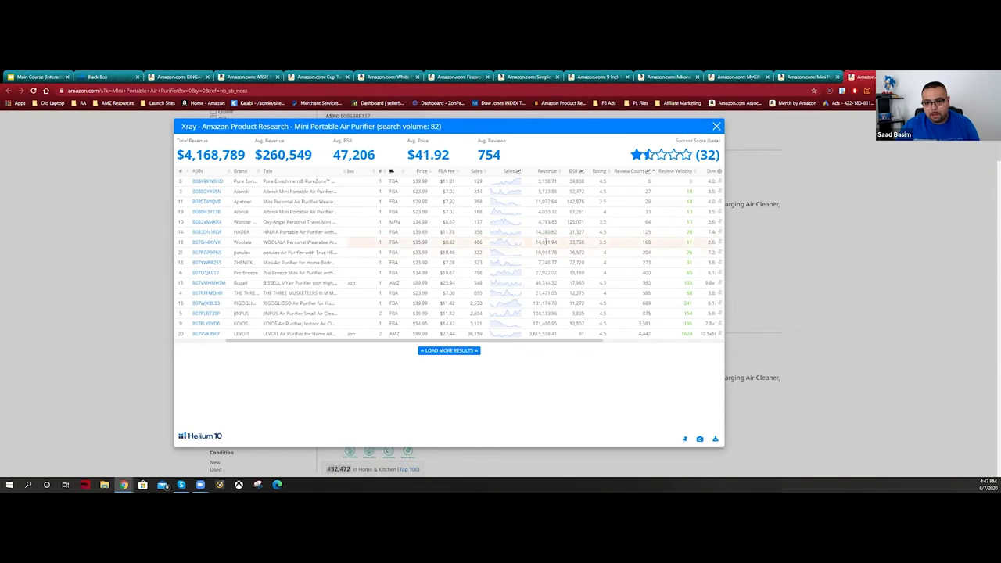
pyautogui.click(504, 243)
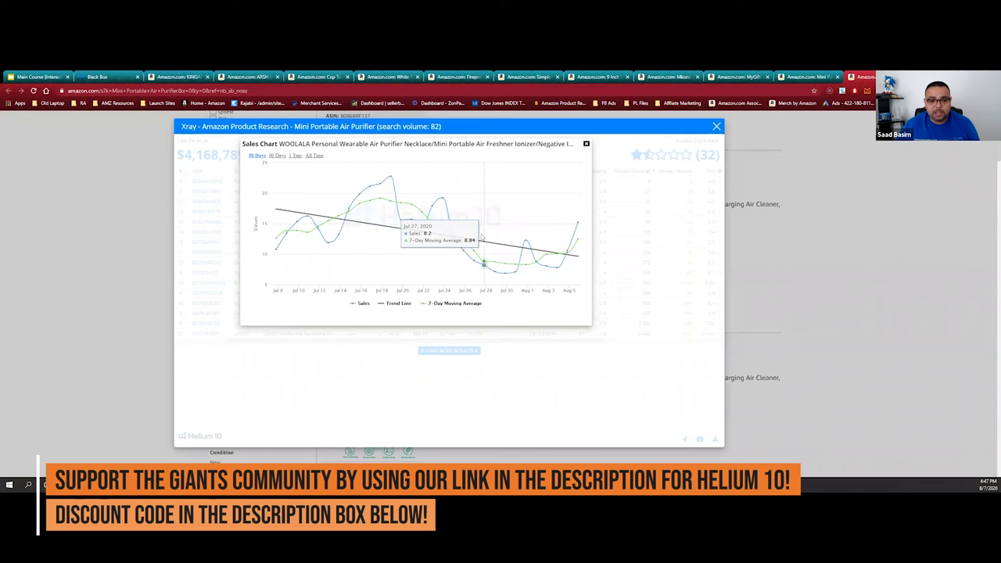
pyautogui.click(586, 144)
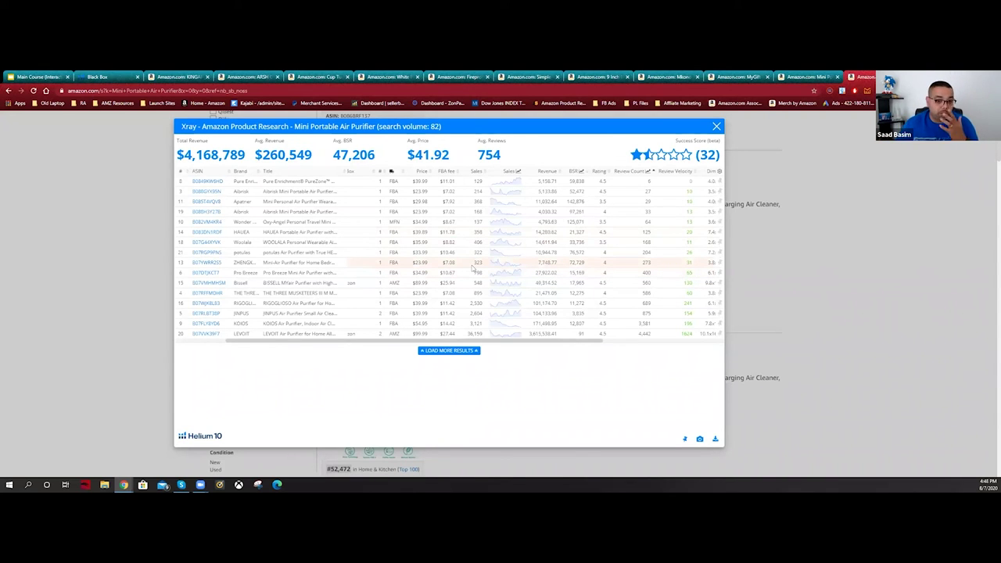
# - Close the Xray window, the air purifier search results and the Mini Portable Air Purifier product page
pyautogui.click(717, 126)
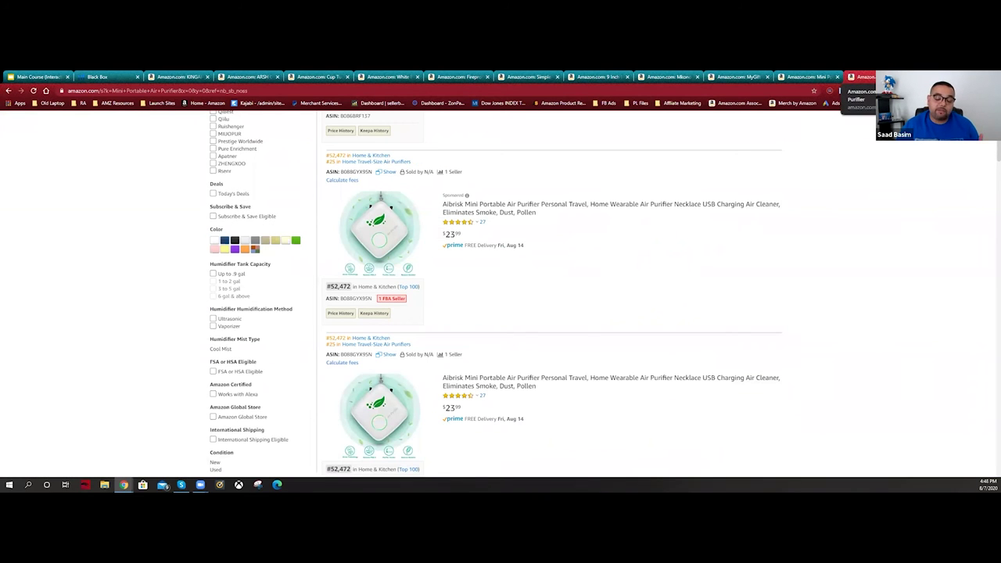
pyautogui.click(889, 81)
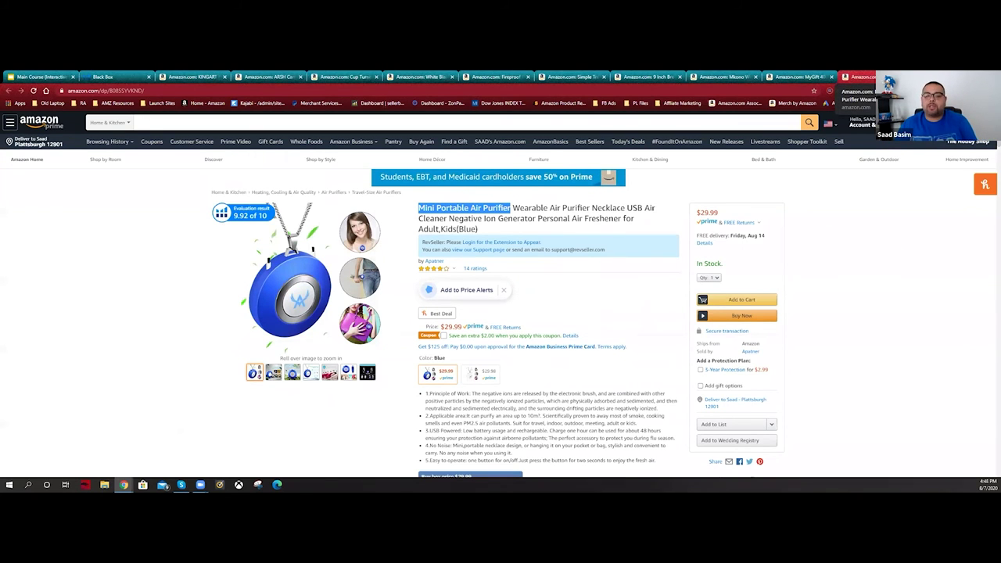
pyautogui.hotkey('ctrl', 'w')
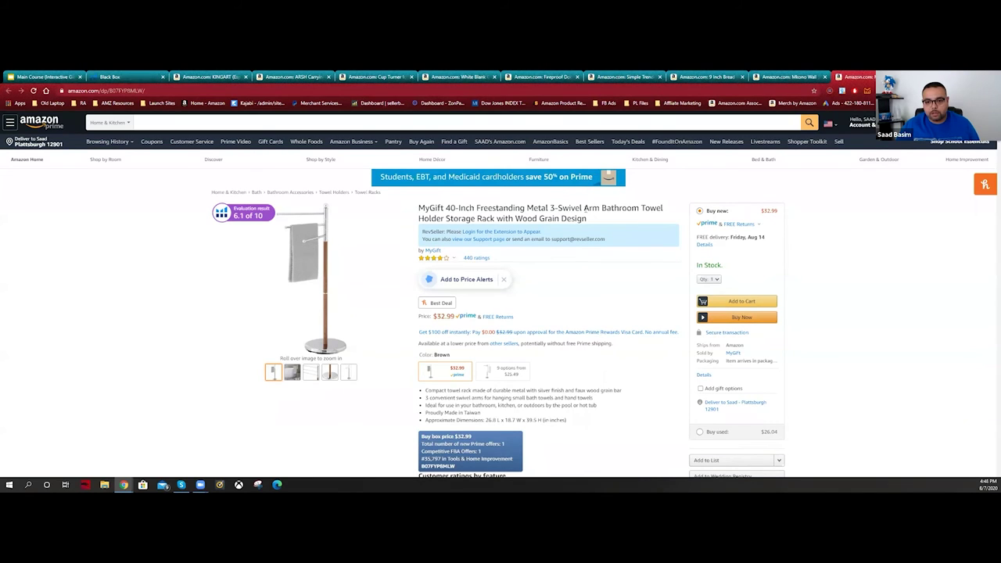
# - Search Amazon US for "Swivel Arm Bathroom Towel Holder" using the wording in the MyGift towel rack's title
pyautogui.moveTo(559, 209); pyautogui.dragTo(445, 220)
pyautogui.rightClick(442, 219)
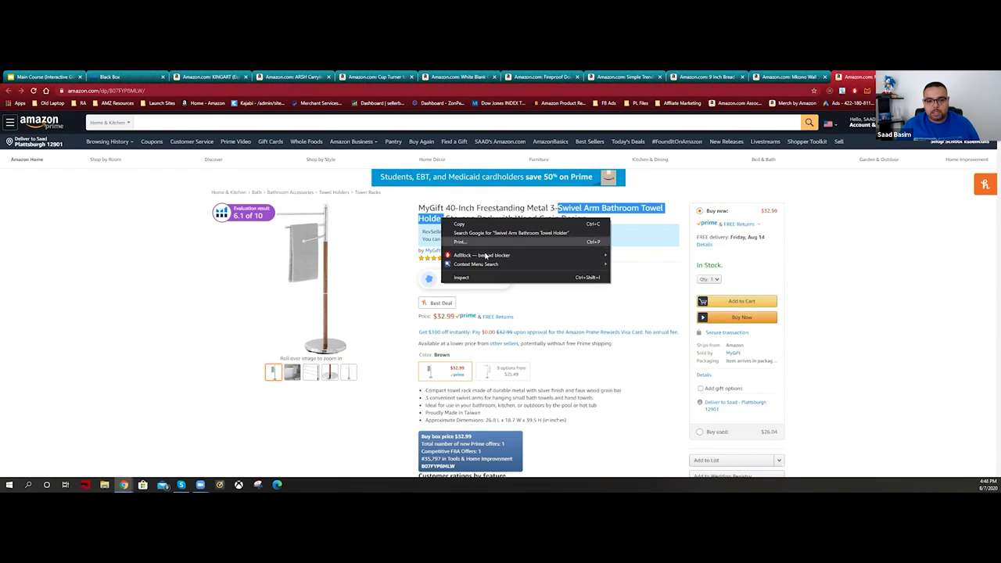
pyautogui.moveTo(547, 265)
pyautogui.click(636, 263)
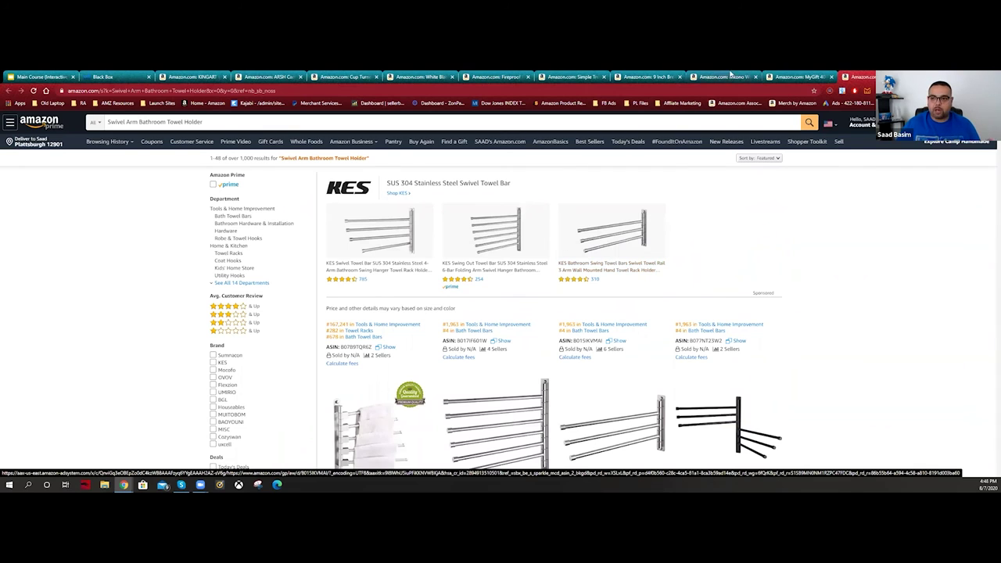
# - Return to the MyGift swivel arm towel rack product page and copy its ASIN, B07FYP8MLW, from the page address
pyautogui.click(792, 76)
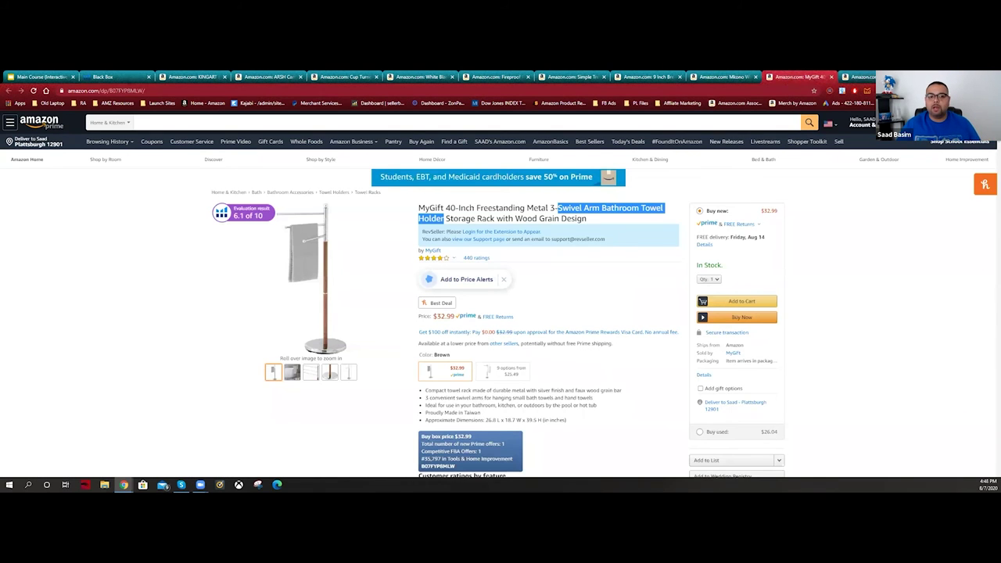
pyautogui.hotkey('ctrl', 'Tab')
pyautogui.hotkey('ctrl', 'shift', 'Tab')
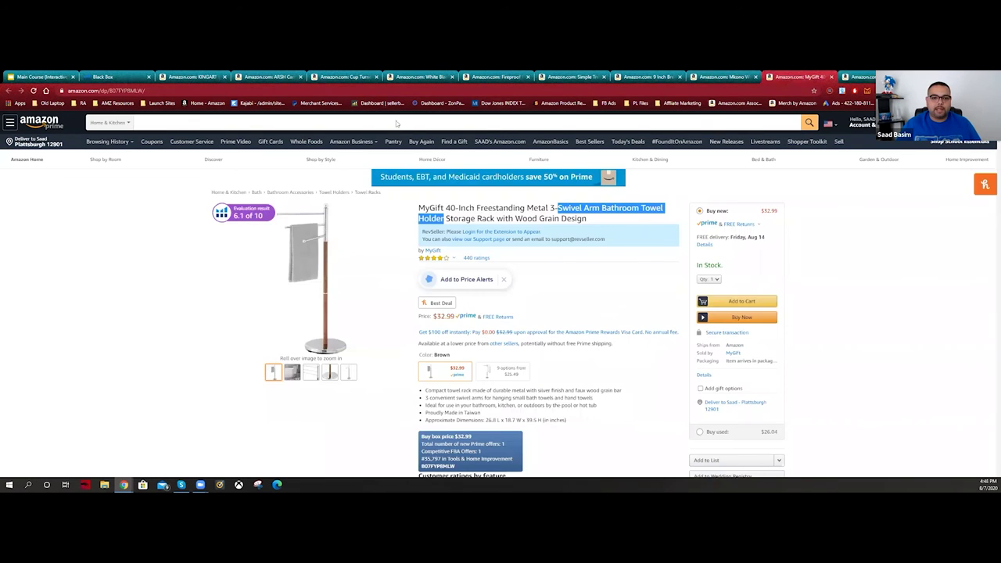
pyautogui.moveTo(176, 90); pyautogui.dragTo(141, 90)
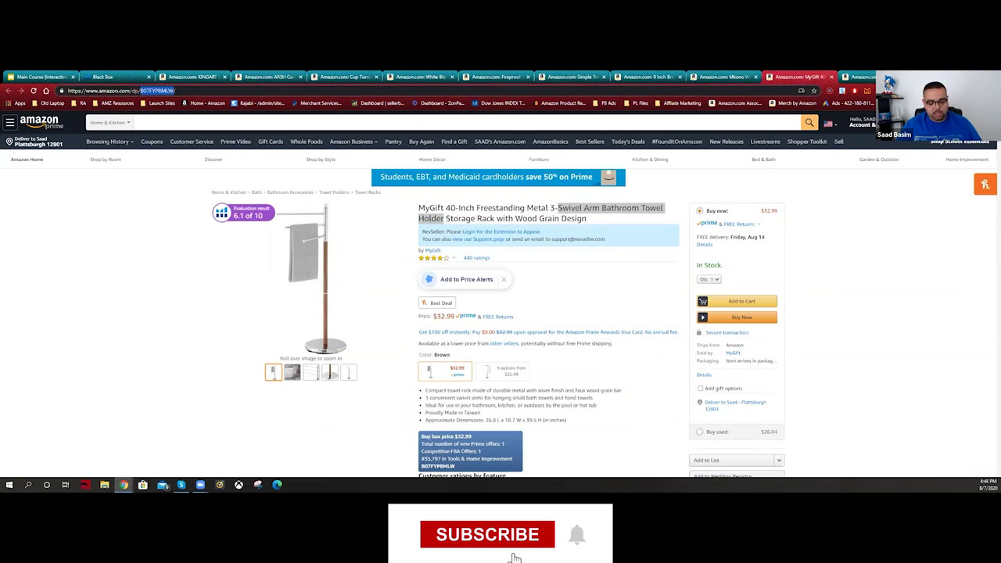
# - Switch to Helium 10, open Cerebro and get the keywords for ASIN B07FYP8MLW
pyautogui.click(119, 76)
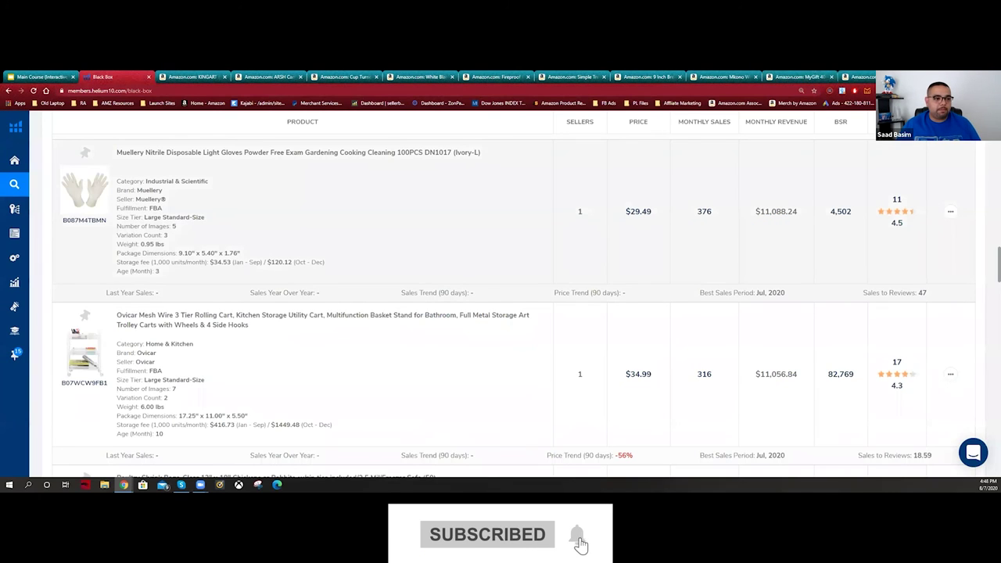
pyautogui.moveTo(16, 235)
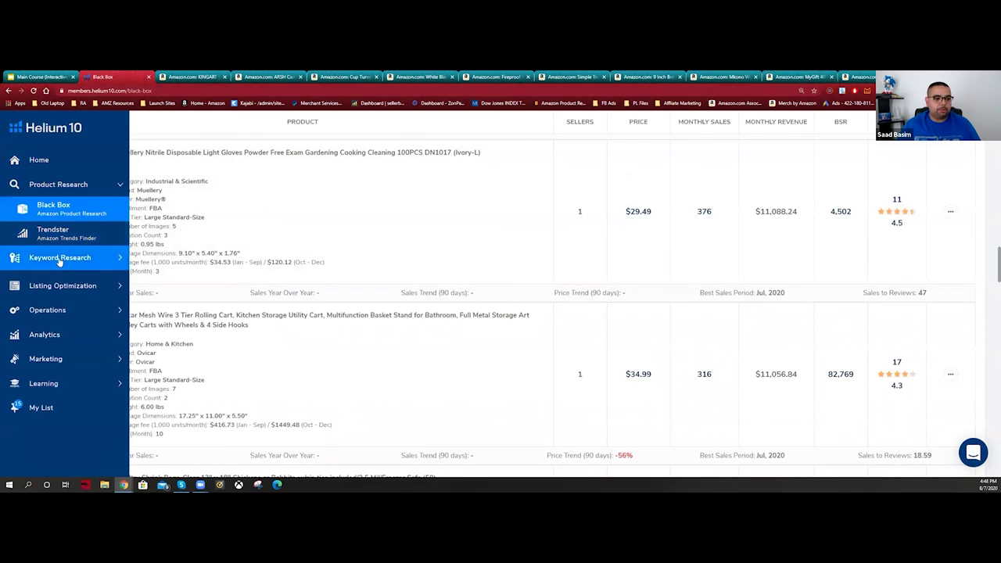
pyautogui.click(55, 257)
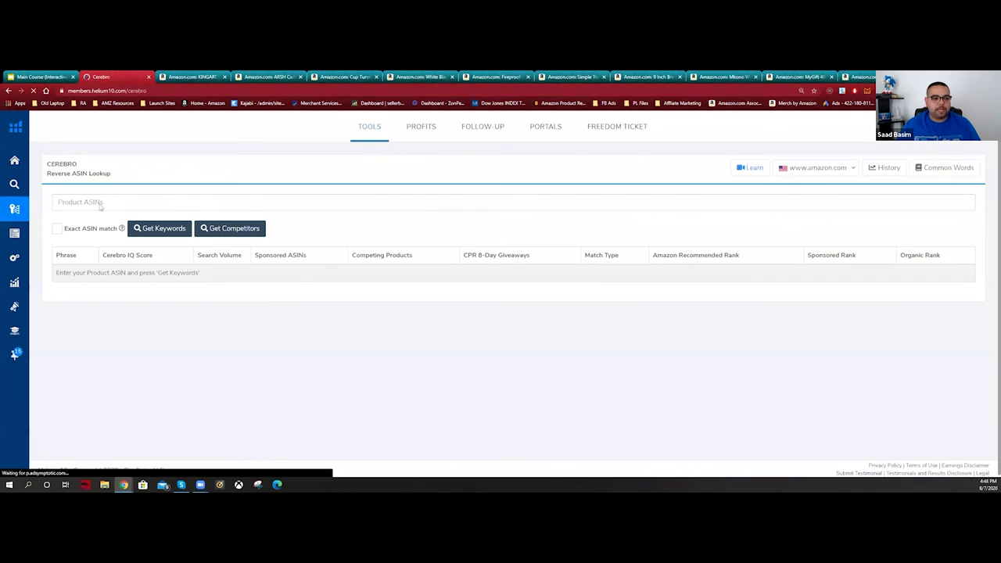
pyautogui.click(100, 202)
pyautogui.hotkey('ctrl', 'v')
pyautogui.press('Return')
pyautogui.click(141, 228)
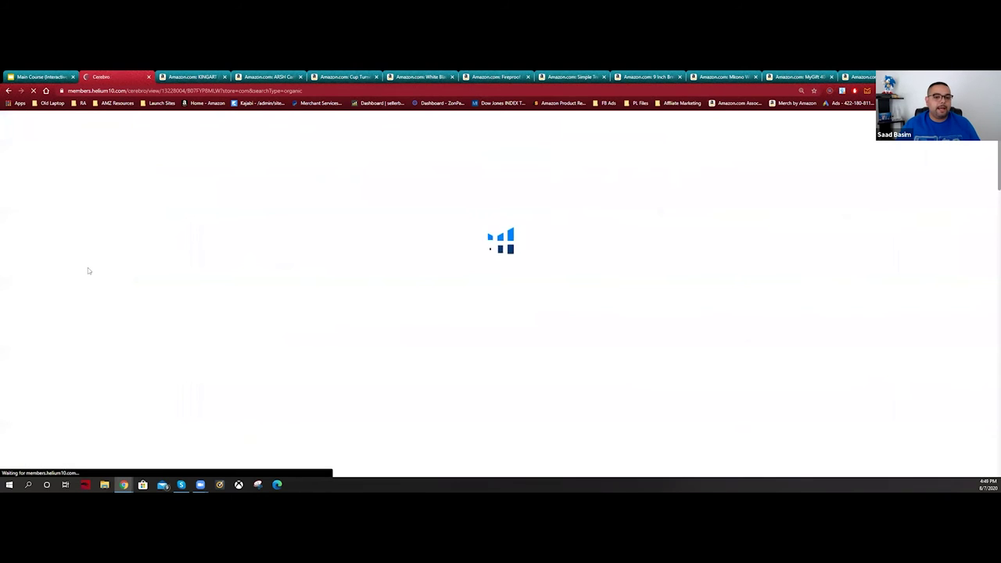
# - Filter the Cerebro keywords to a minimum search volume of 500, a maximum organic rank of 35 and organic match type
pyautogui.scroll(-4, 88, 269)
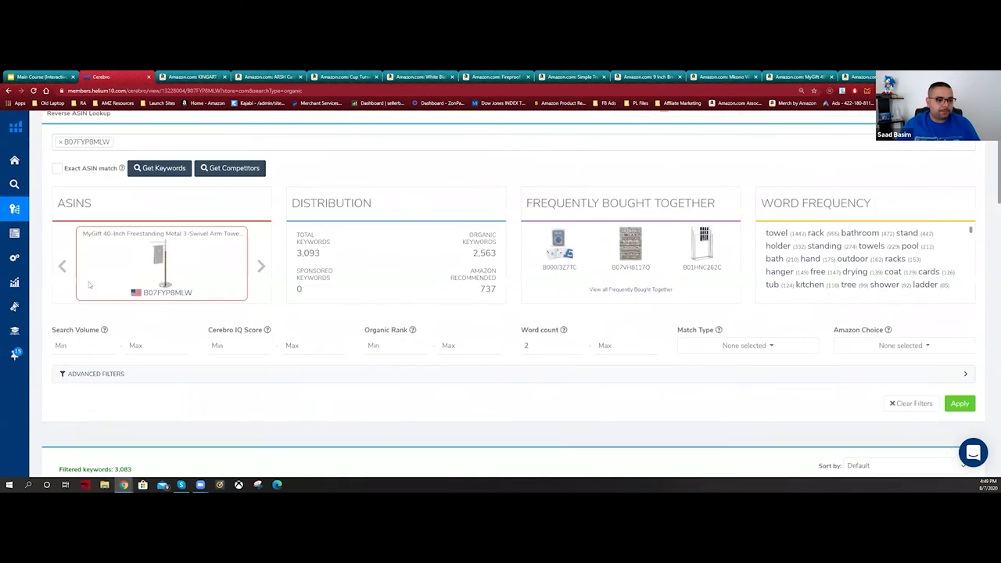
pyautogui.click(80, 212)
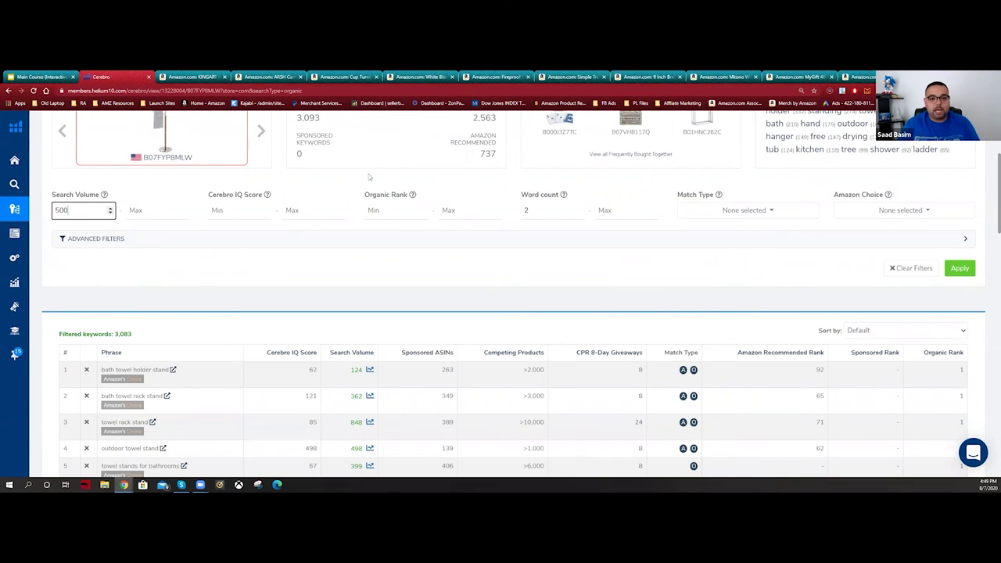
pyautogui.click(456, 211)
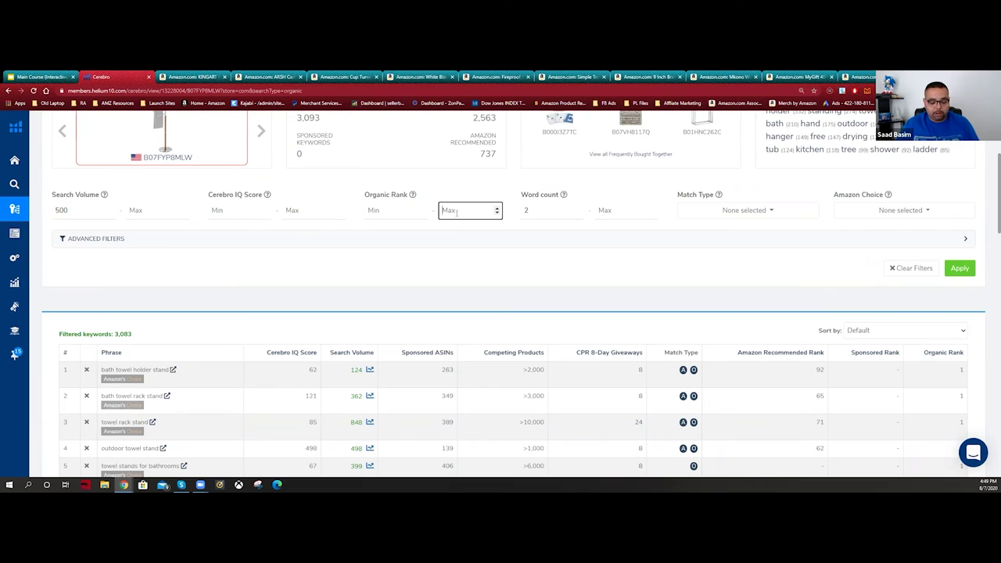
pyautogui.click(484, 295)
pyautogui.click(738, 211)
pyautogui.click(738, 230)
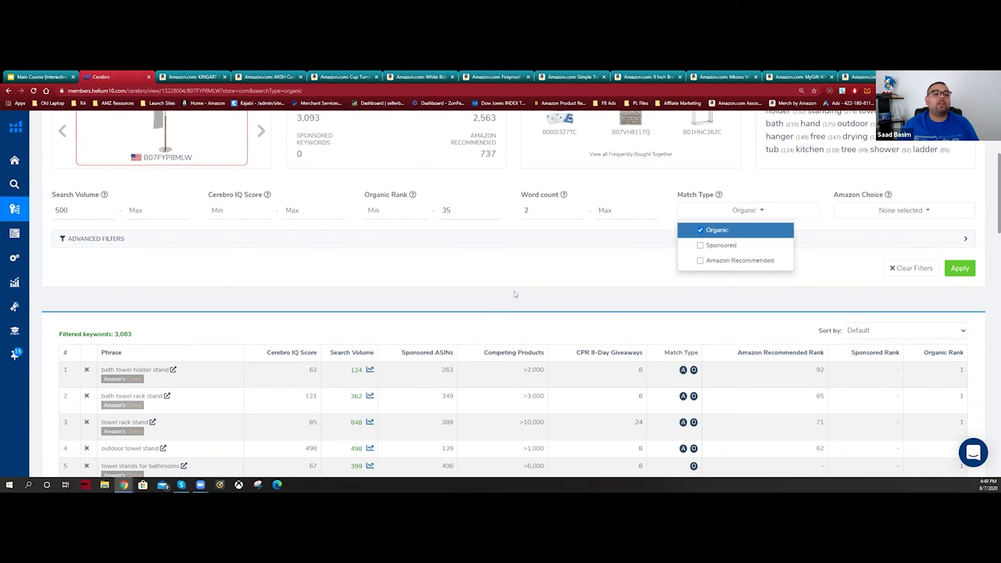
pyautogui.click(510, 293)
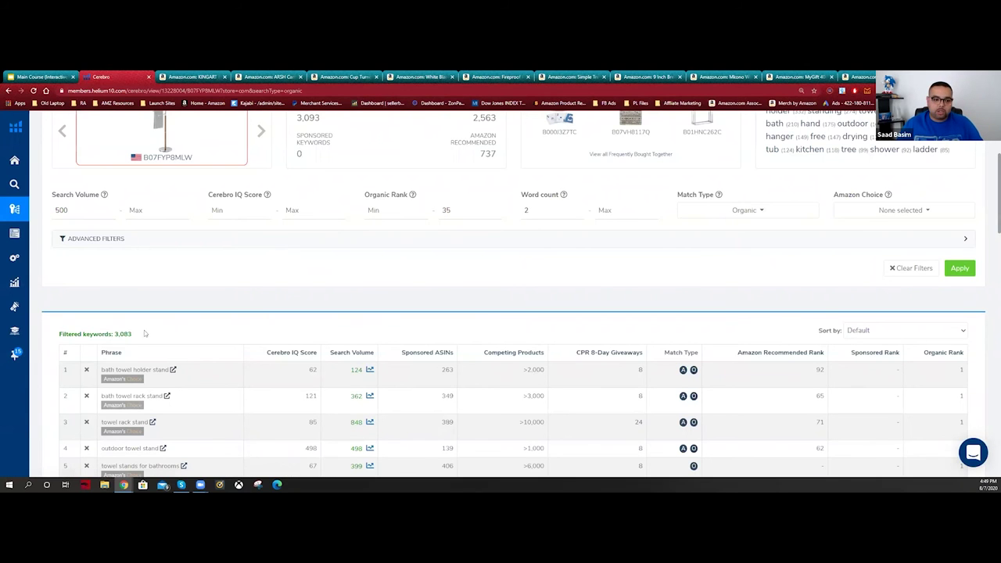
pyautogui.click(960, 269)
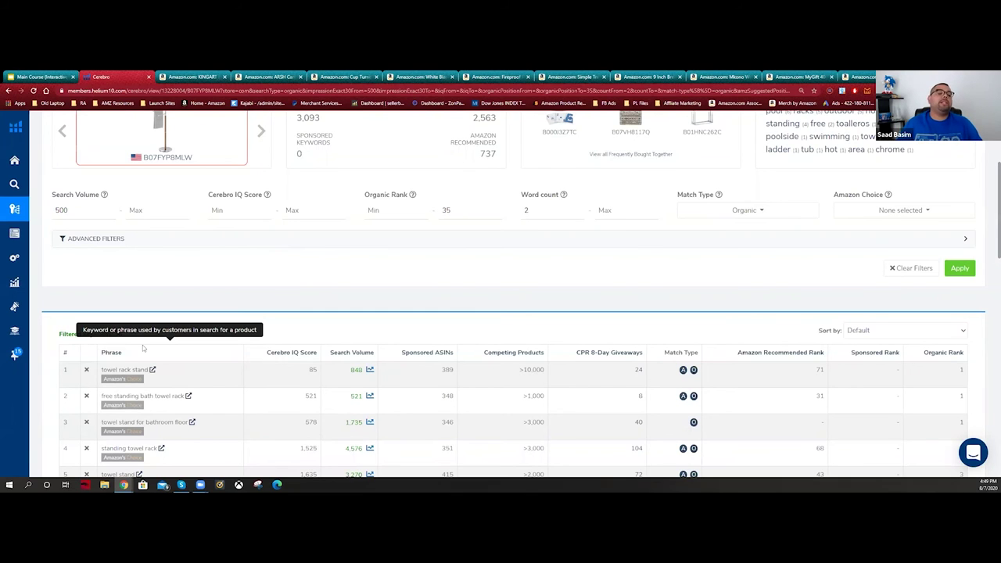
# - Open the Amazon results for the keyword "towel rack stand" and examine the listings and the number of results
pyautogui.scroll(-1, 162, 328)
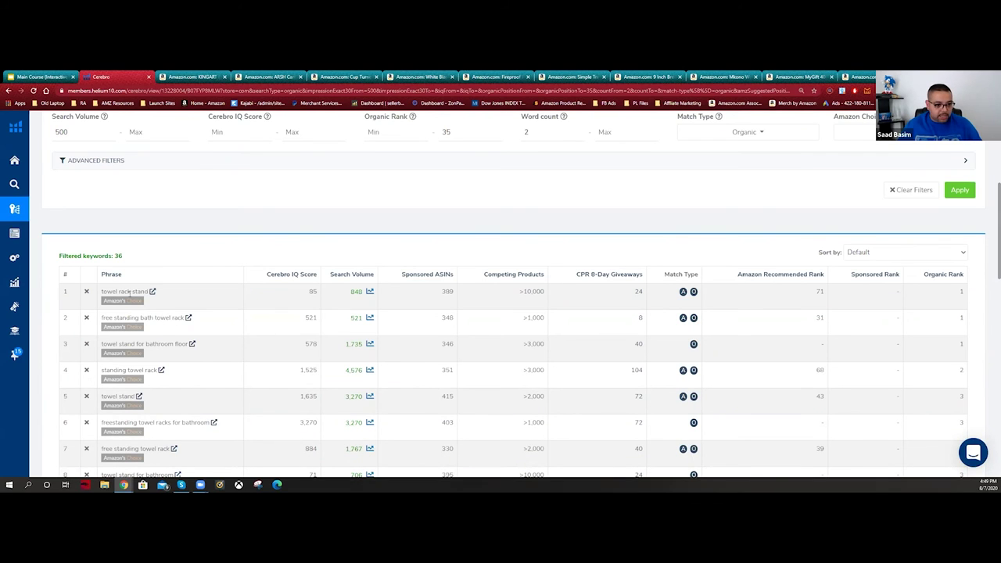
pyautogui.click(153, 292)
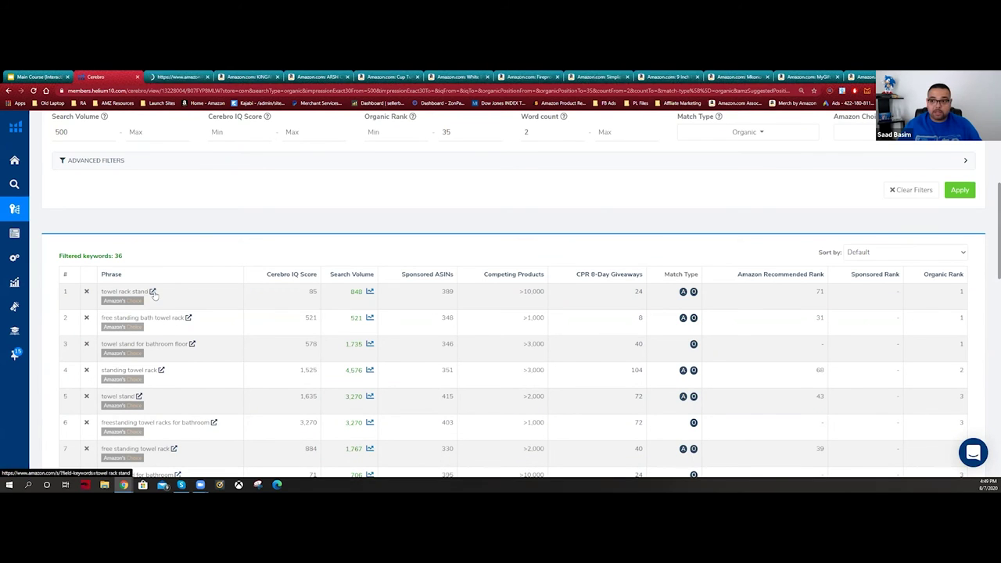
pyautogui.click(180, 76)
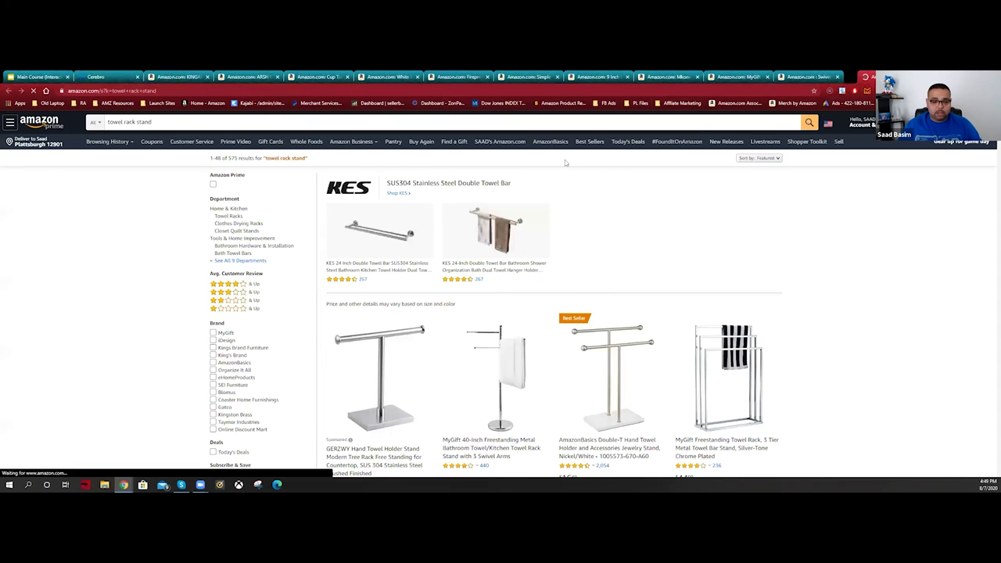
pyautogui.scroll(-1, 642, 358)
pyautogui.scroll(-15, 643, 358)
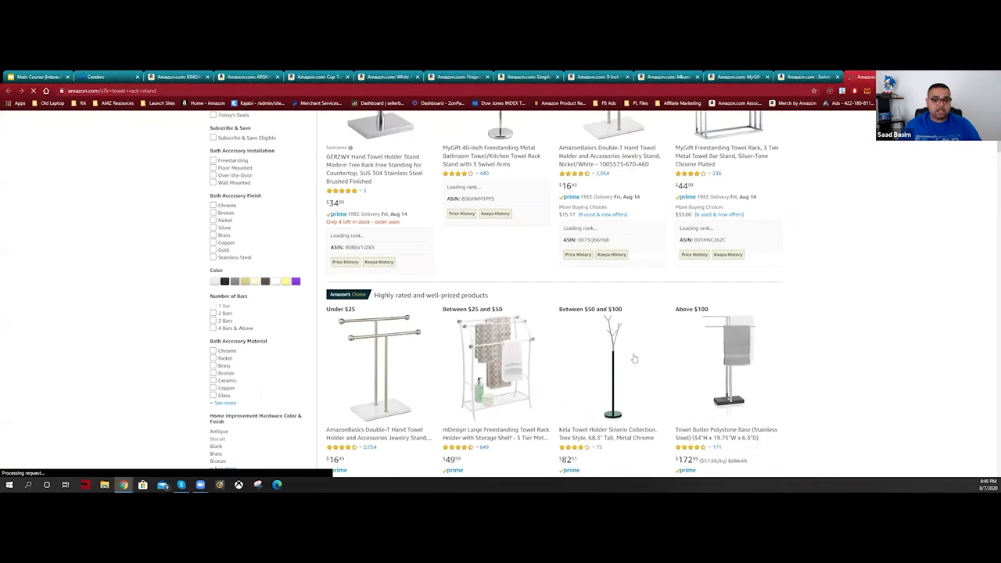
pyautogui.scroll(-5, 633, 358)
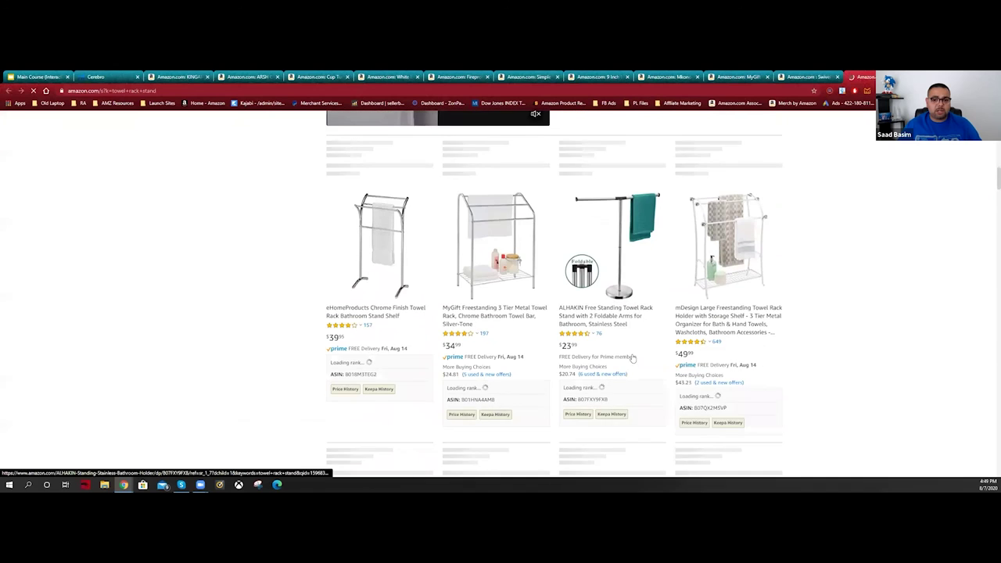
pyautogui.scroll(-5, 633, 356)
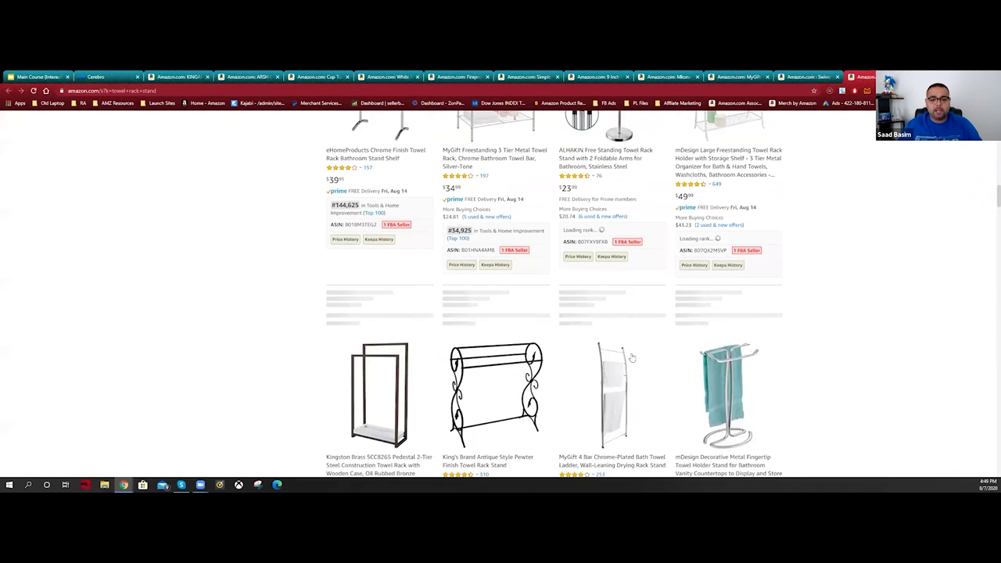
pyautogui.scroll(20, 633, 359)
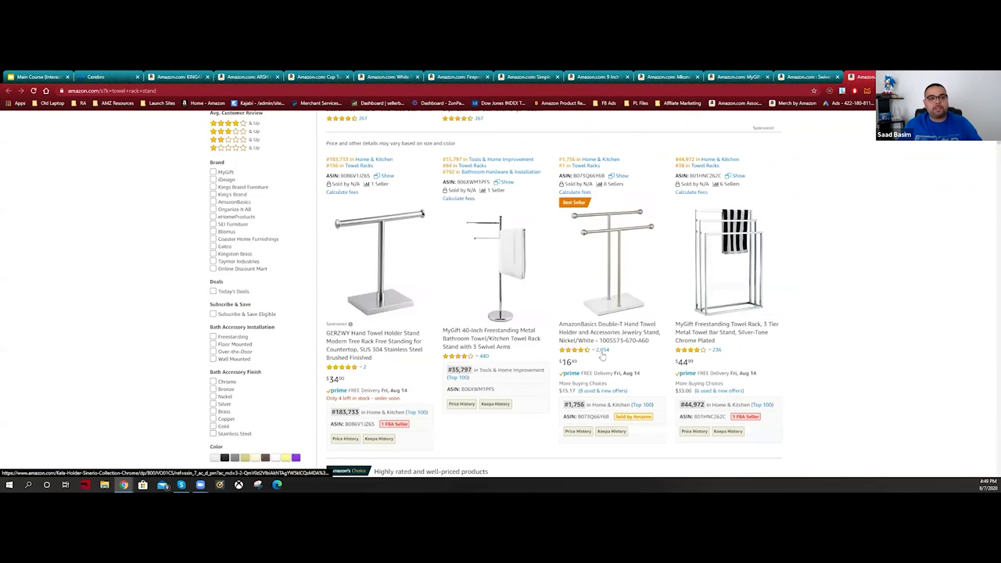
pyautogui.doubleClick(232, 158)
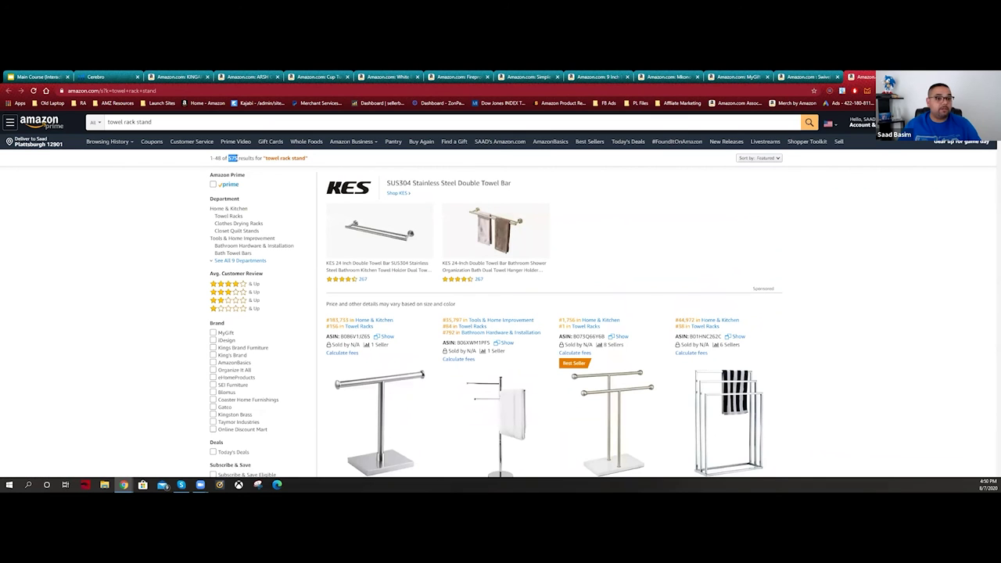
# - Sort the Cerebro keywords by search volume from high to low and check the organic rank of "bathroom towel rack"
pyautogui.click(90, 76)
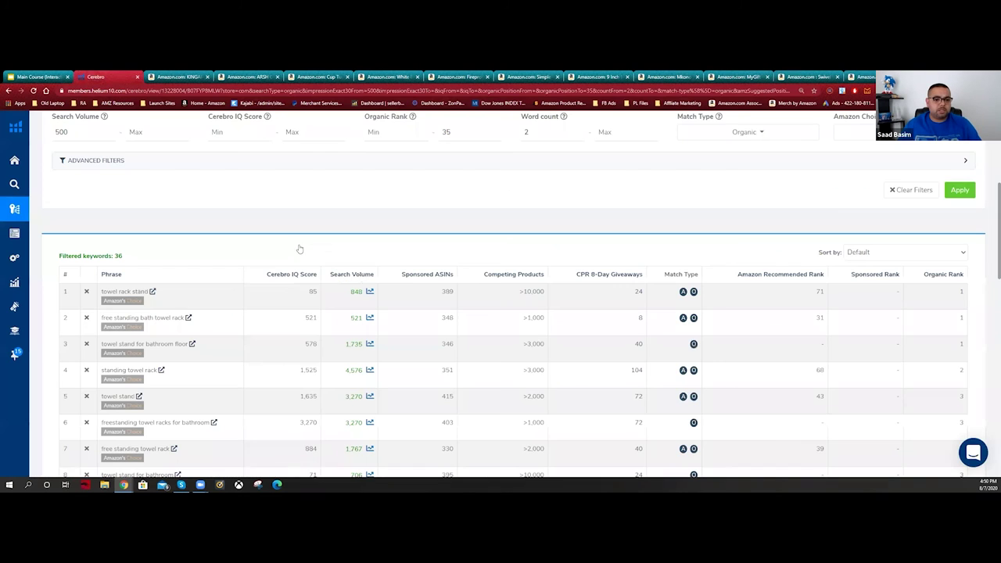
pyautogui.click(346, 273)
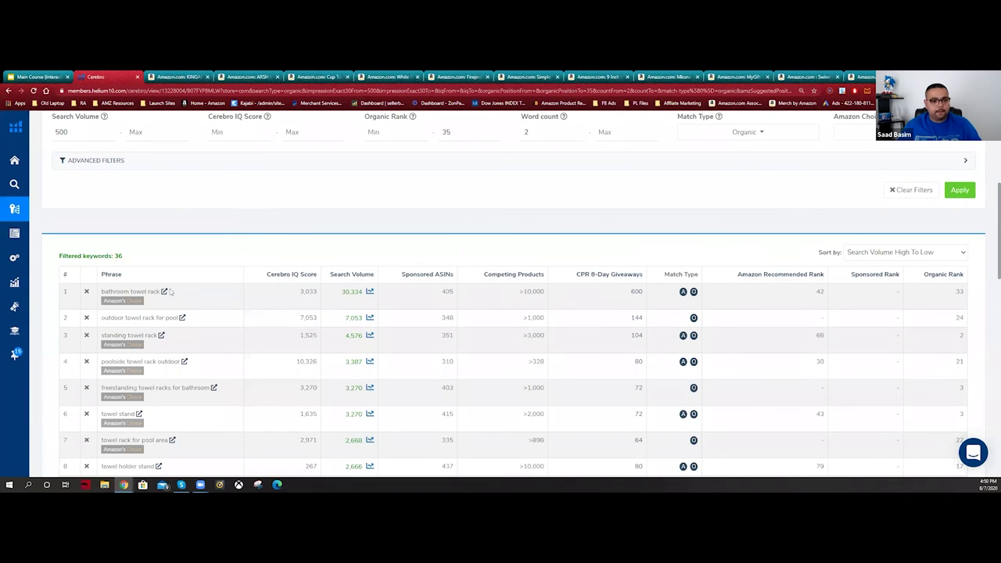
pyautogui.doubleClick(959, 292)
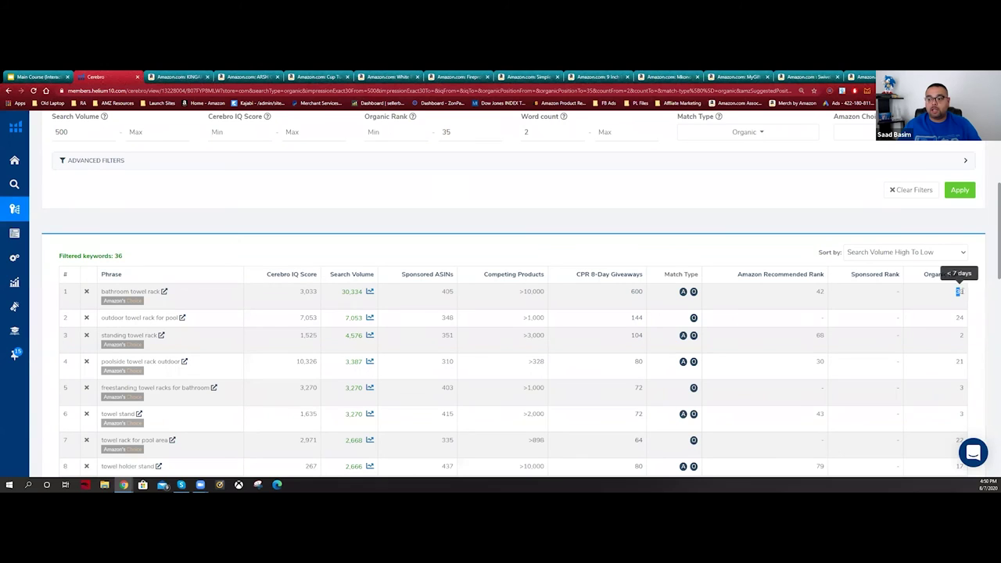
# - Look through the Amazon results for "bathroom towel rack", close them and return to the Cerebro keyword list
pyautogui.click(165, 292)
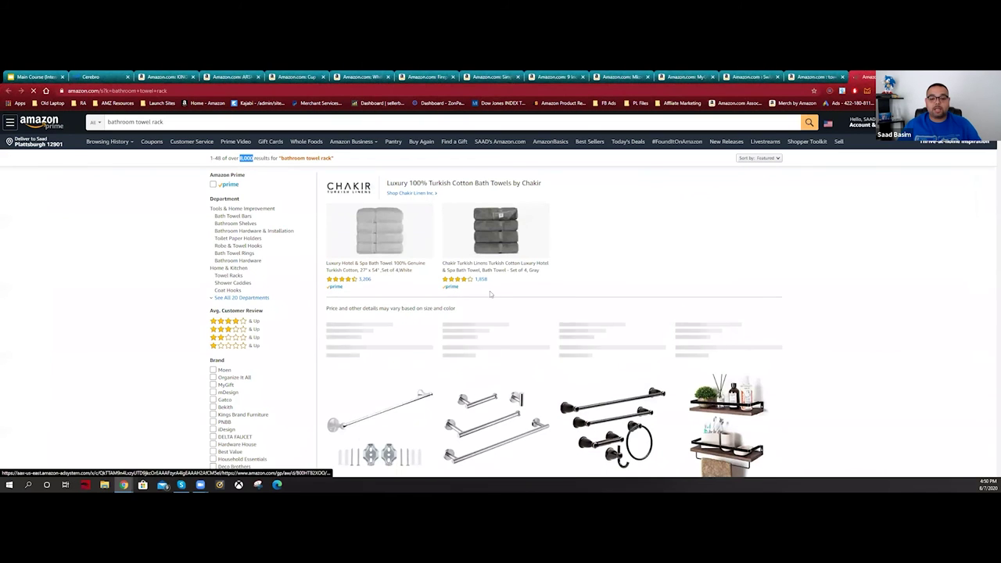
pyautogui.scroll(-3, 491, 294)
pyautogui.scroll(-5, 490, 294)
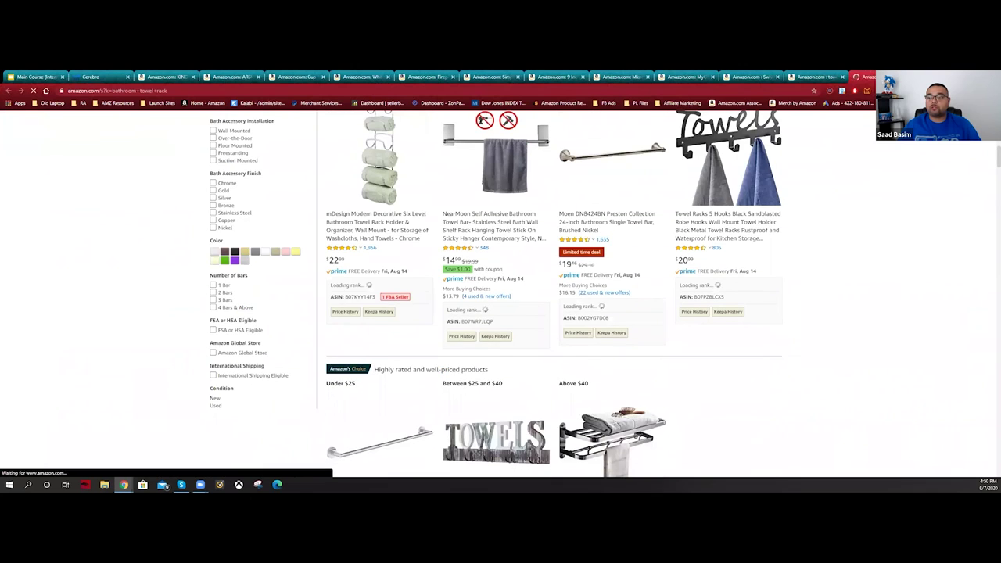
pyautogui.click(842, 77)
pyautogui.click(95, 77)
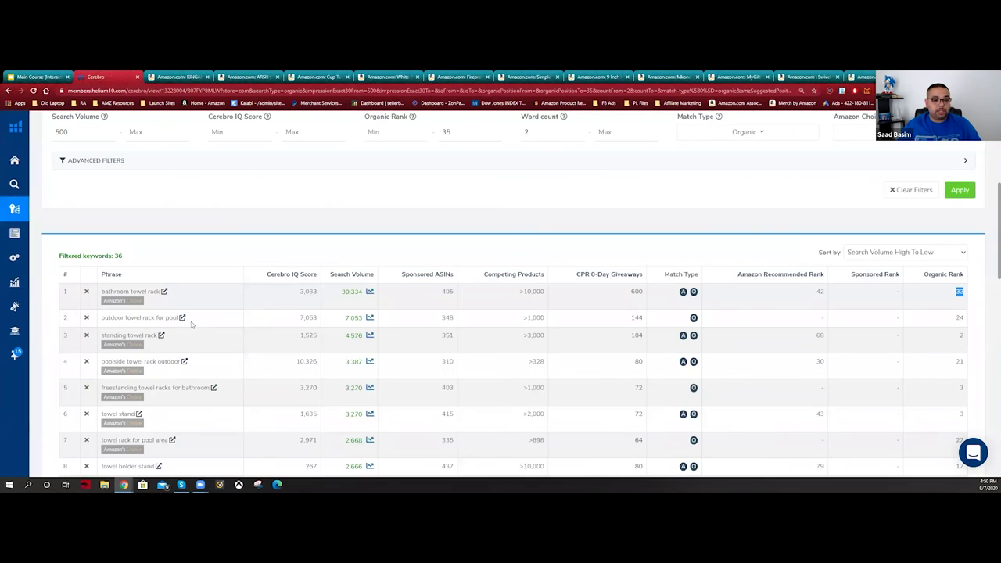
# - Open the Amazon results for "freestanding towel racks for bathroom" from the Cerebro list and go back to the keywords
pyautogui.scroll(-1, 180, 322)
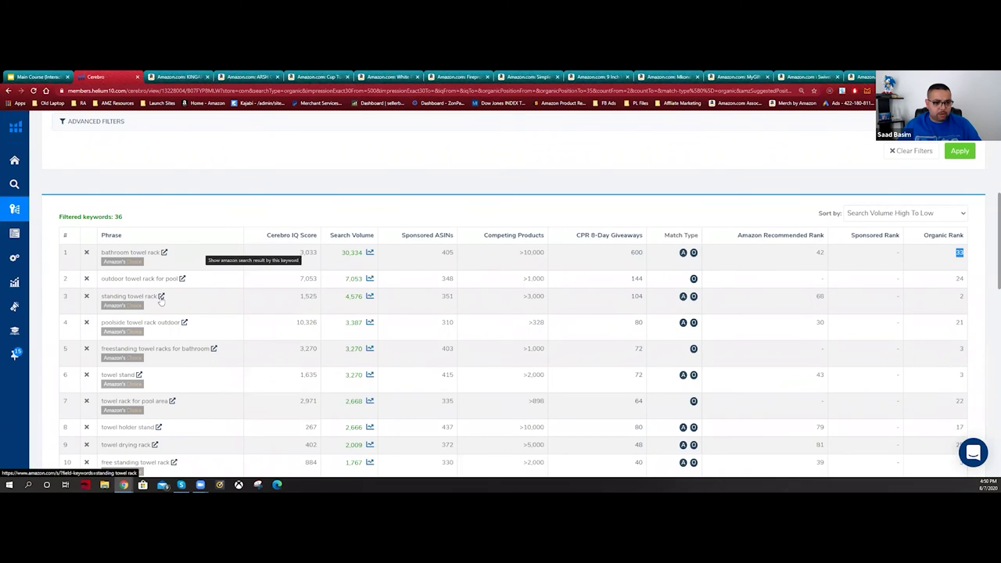
pyautogui.scroll(-1, 162, 300)
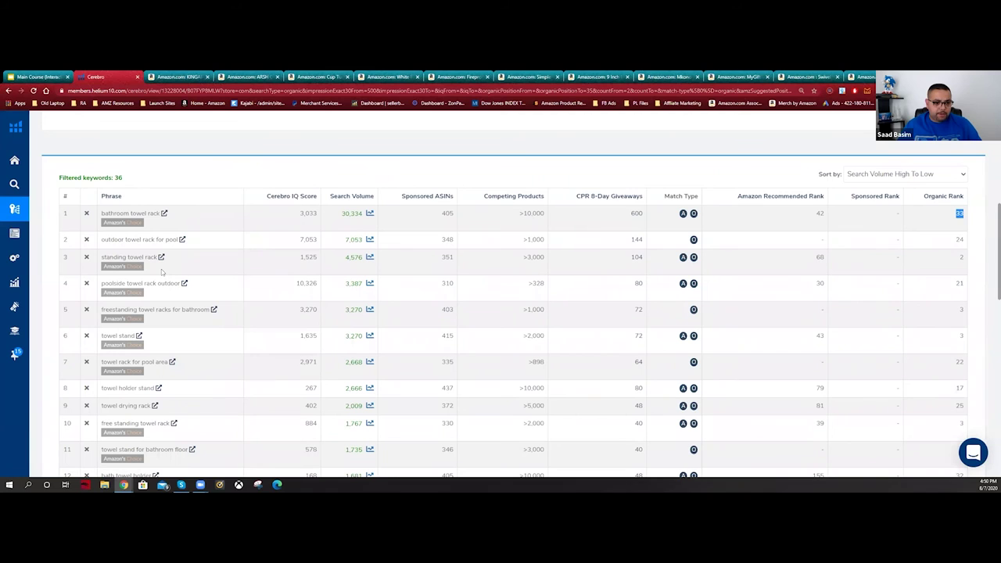
pyautogui.click(215, 310)
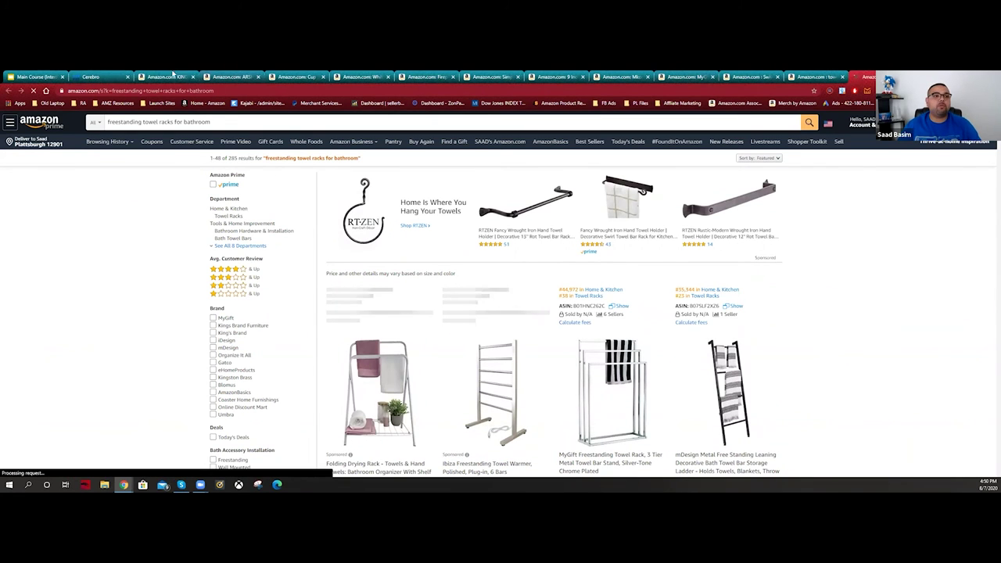
pyautogui.hotkey('ctrl', 'w')
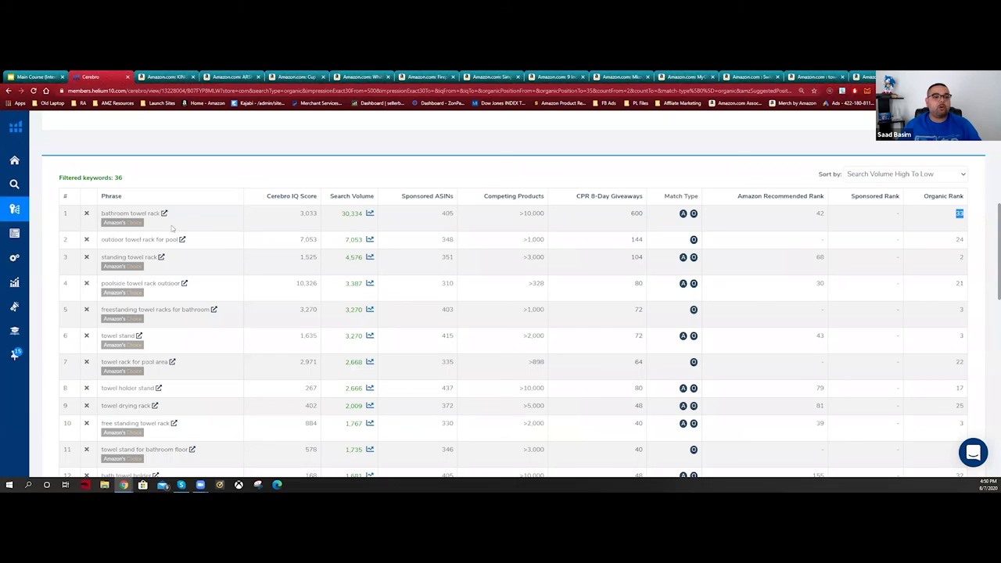
# - Highlight the "bathroom towel rack" keyword and check the number of Amazon results for "freestanding towel racks for bathroom"
pyautogui.moveTo(102, 213); pyautogui.dragTo(160, 214)
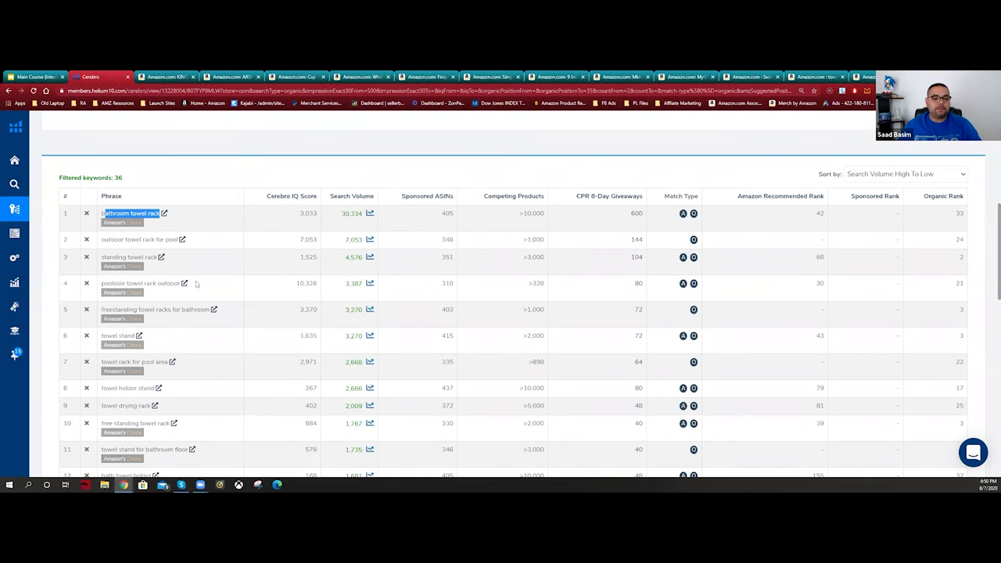
pyautogui.click(861, 77)
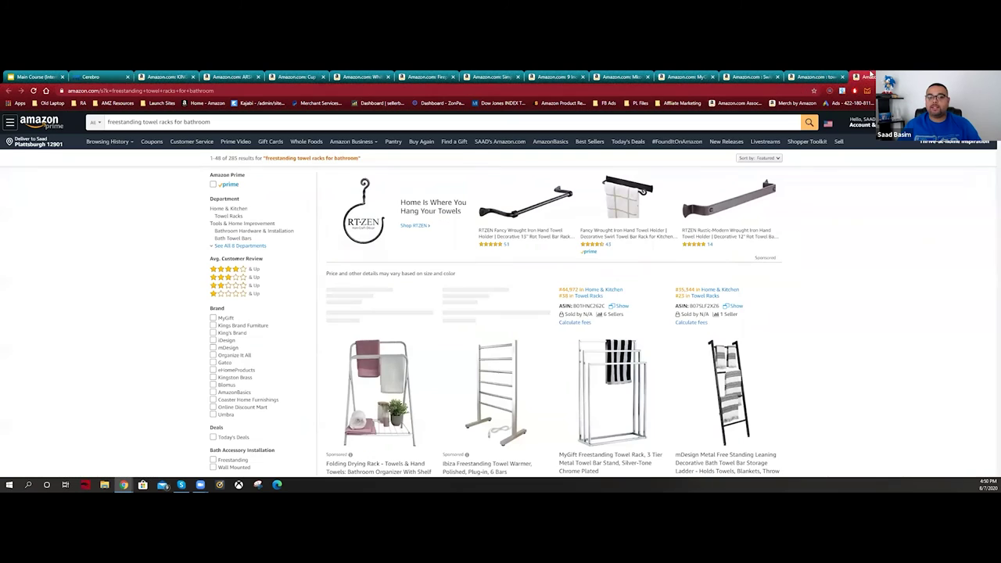
pyautogui.moveTo(225, 159); pyautogui.dragTo(236, 159)
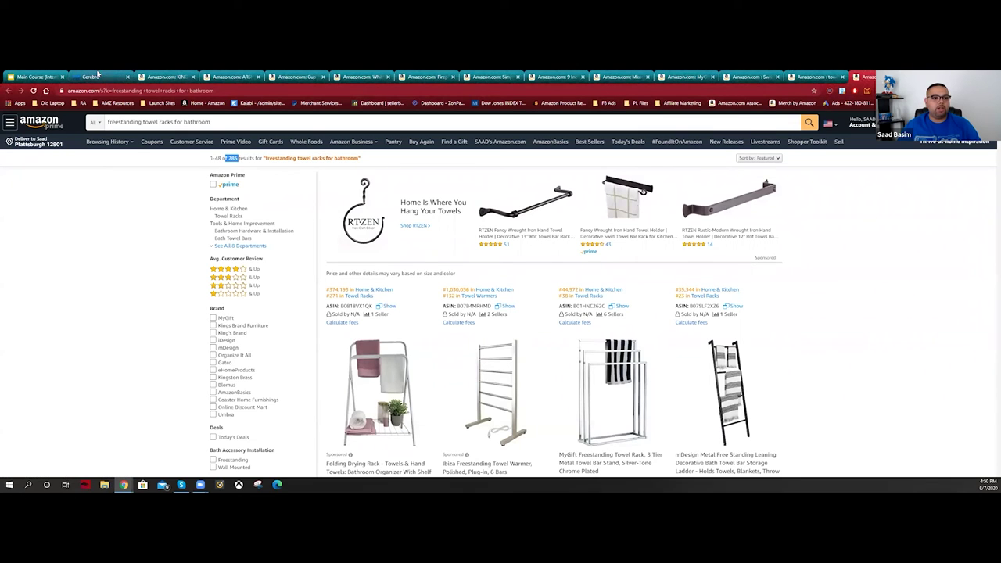
pyautogui.click(98, 73)
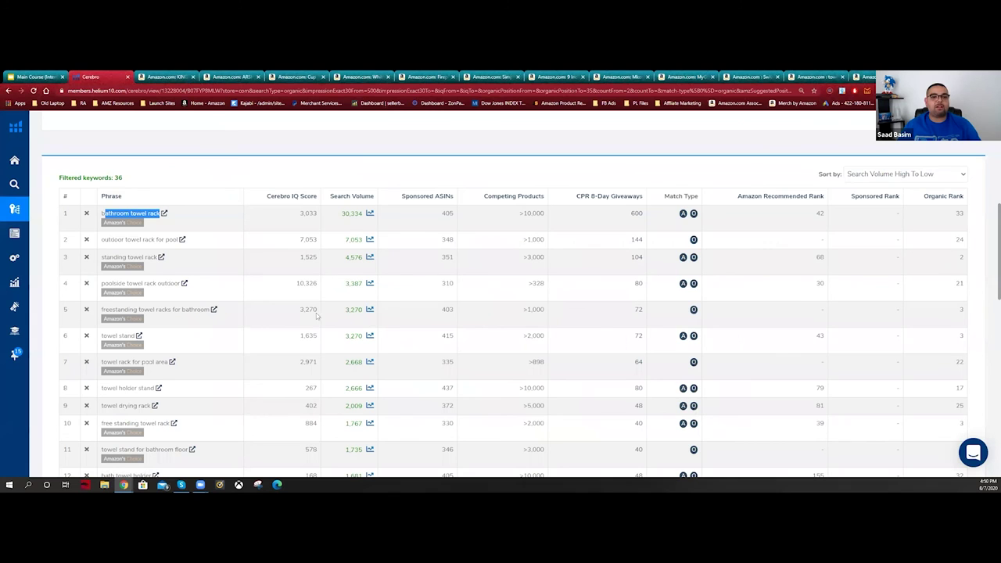
# - Run Xray on the Amazon results for "freestanding towel racks for bathroom" and check the products' review counts
pyautogui.hotkey('ctrl', '9')
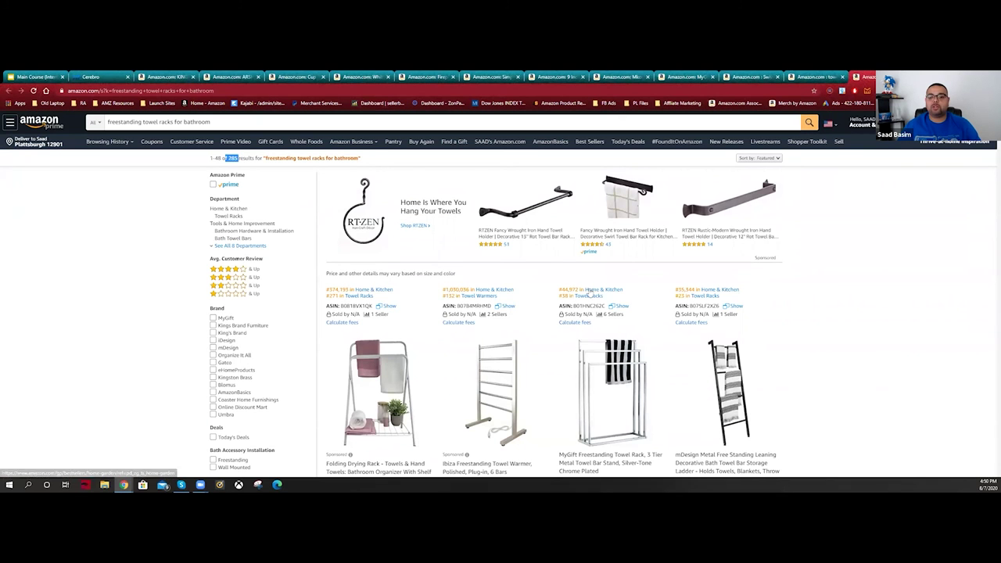
pyautogui.click(867, 91)
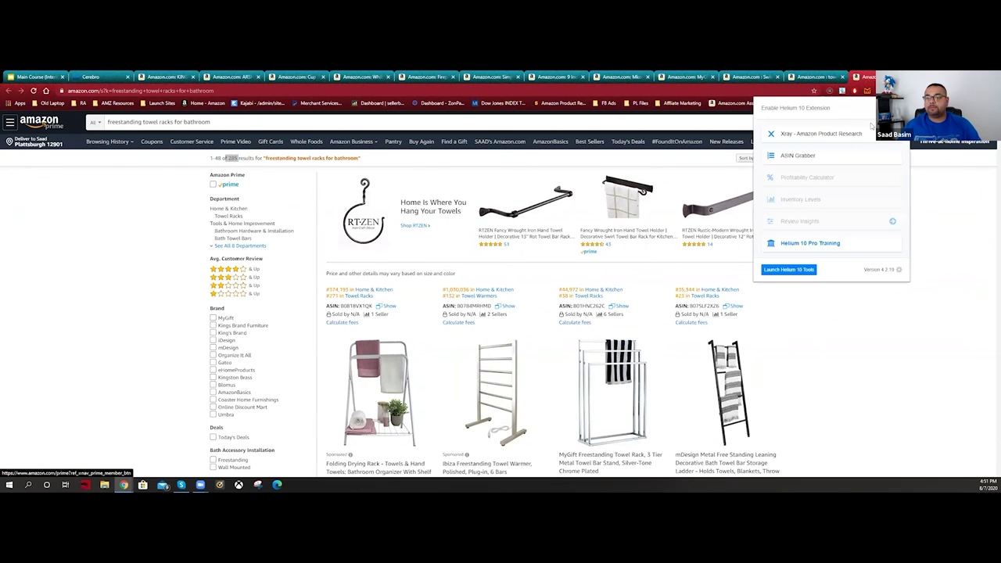
pyautogui.click(861, 134)
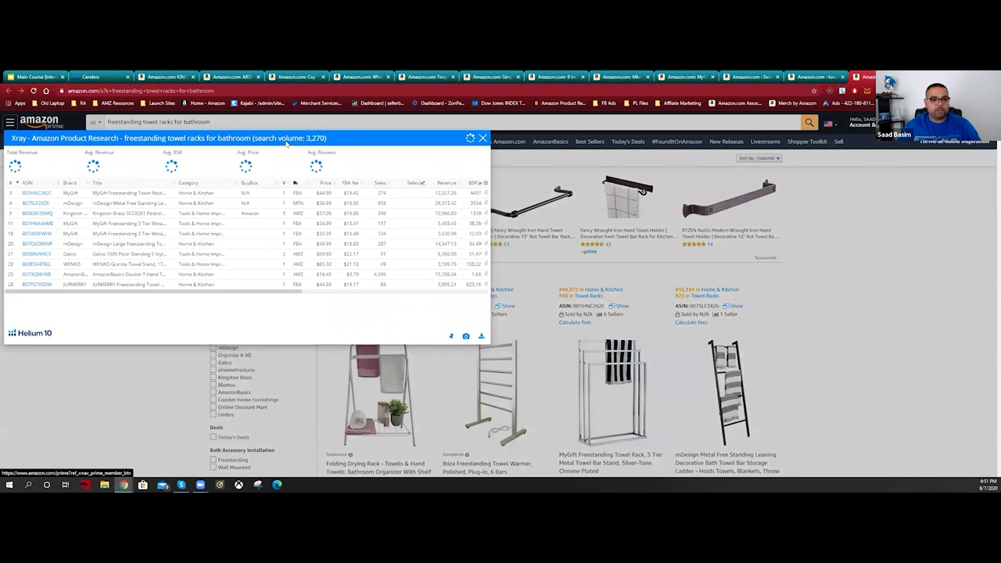
pyautogui.moveTo(329, 323); pyautogui.dragTo(381, 324)
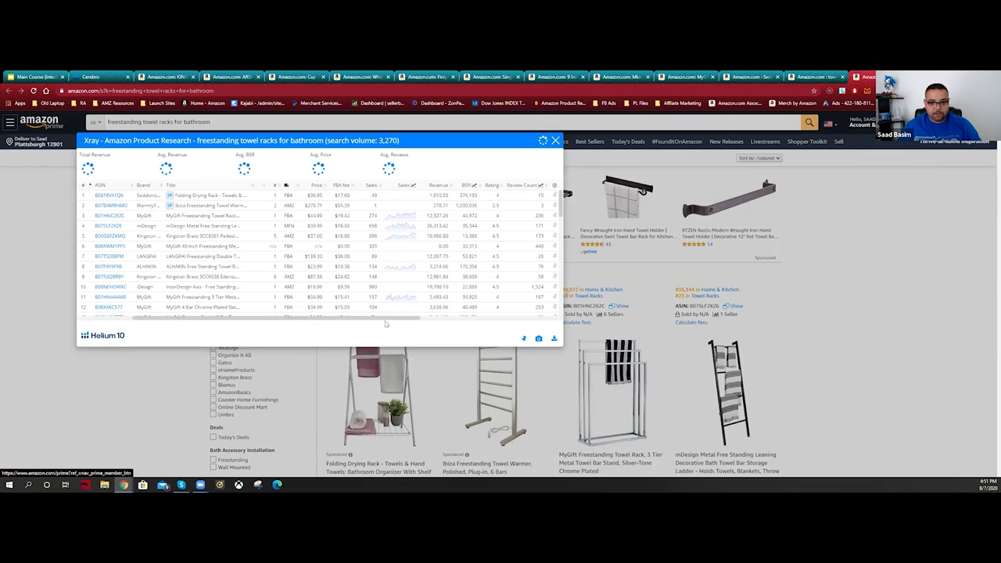
pyautogui.moveTo(411, 319); pyautogui.dragTo(427, 319)
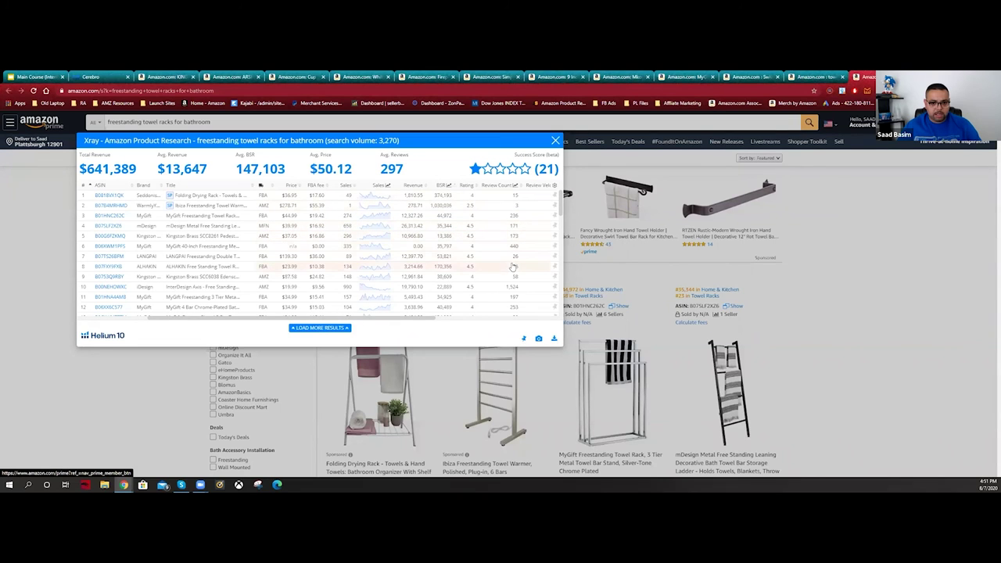
pyautogui.scroll(-2, 518, 291)
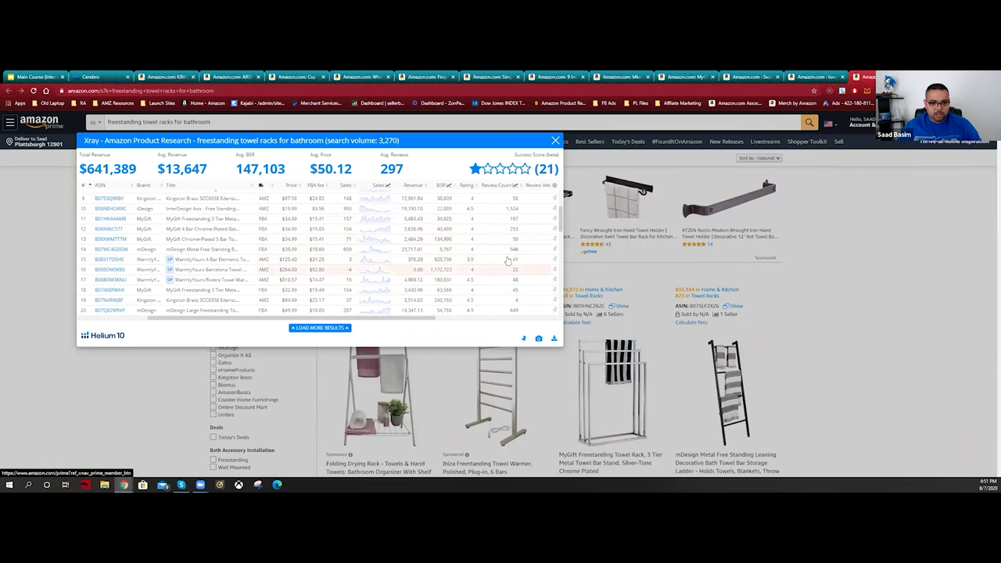
# - Sort the Xray products by revenue from high to low, compare their review counts and close Xray
pyautogui.click(410, 186)
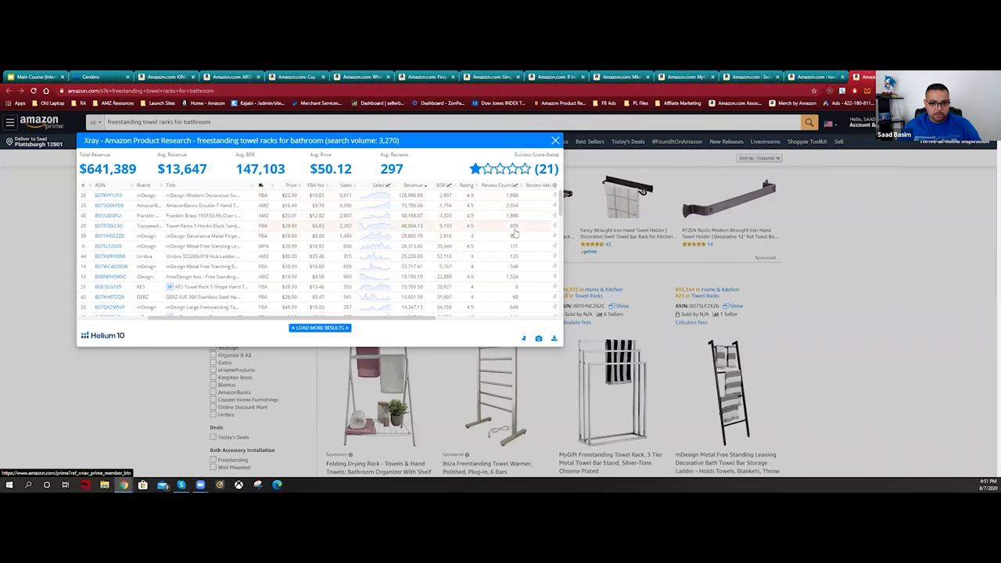
pyautogui.scroll(-5, 518, 258)
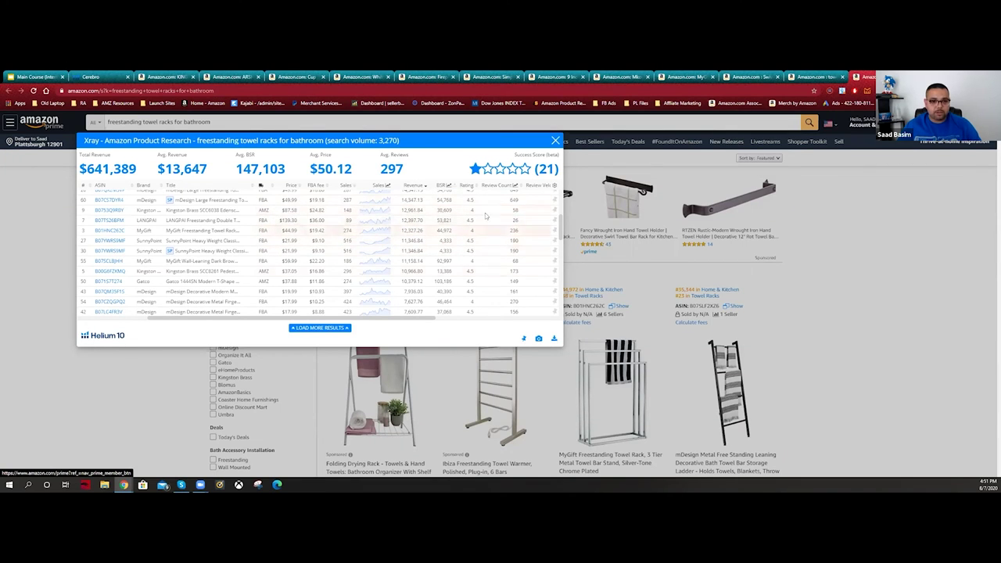
pyautogui.click(556, 142)
pyautogui.scroll(-3, 501, 313)
pyautogui.scroll(3, 500, 313)
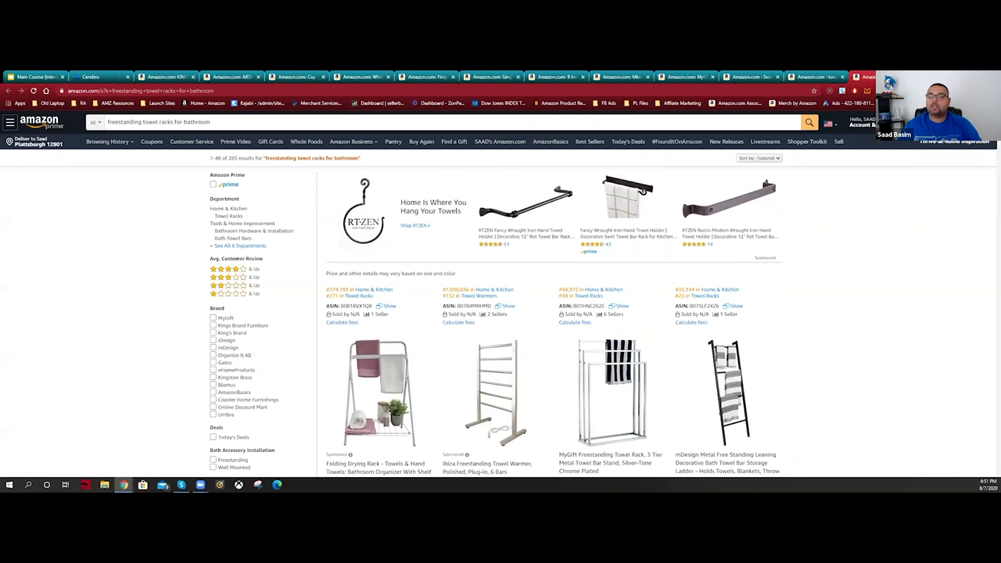
# - Run Xray on the MyGift 40-inch freestanding towel holder page, pin its first listed ASIN and close Xray
pyautogui.click(842, 90)
pyautogui.click(812, 76)
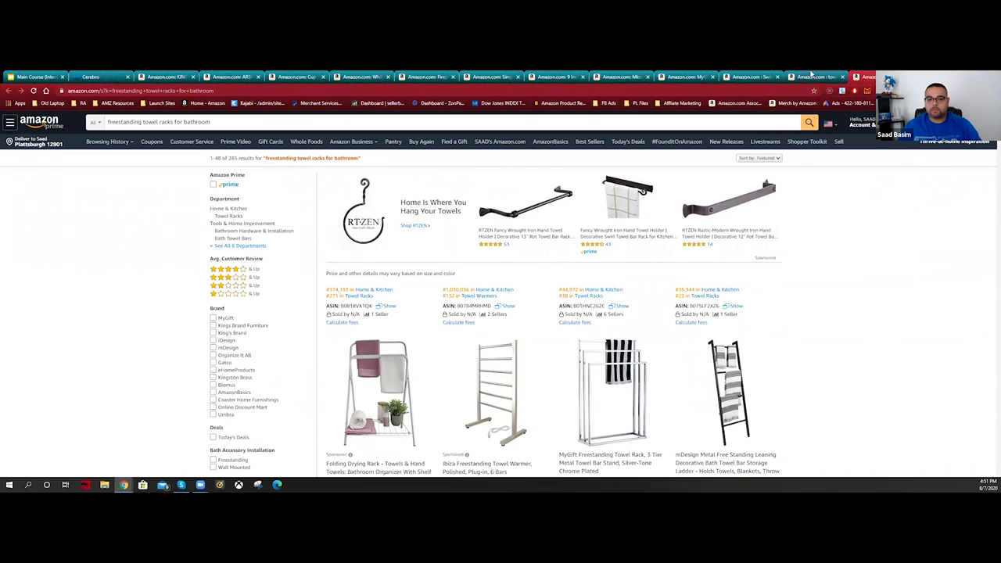
pyautogui.click(754, 75)
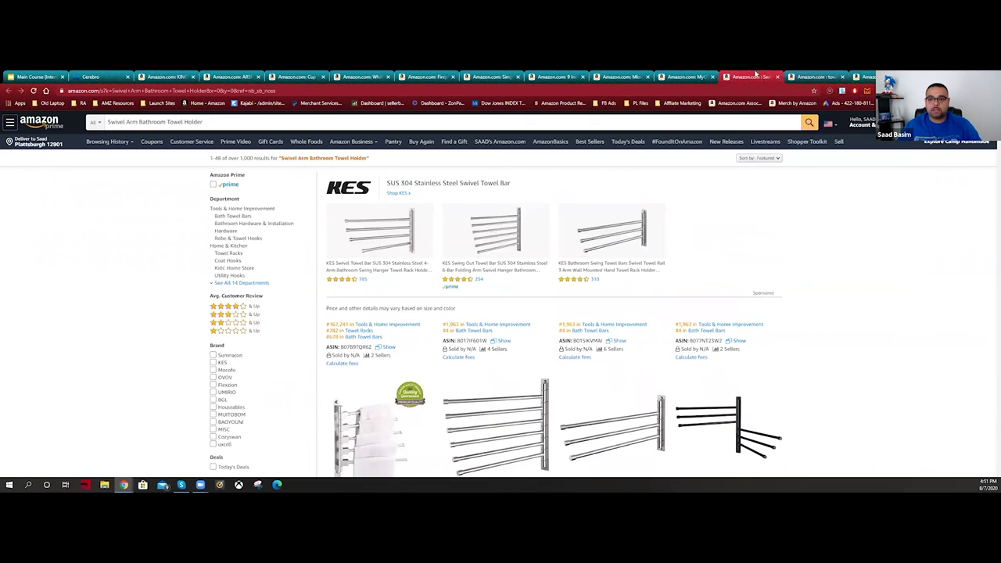
pyautogui.click(661, 76)
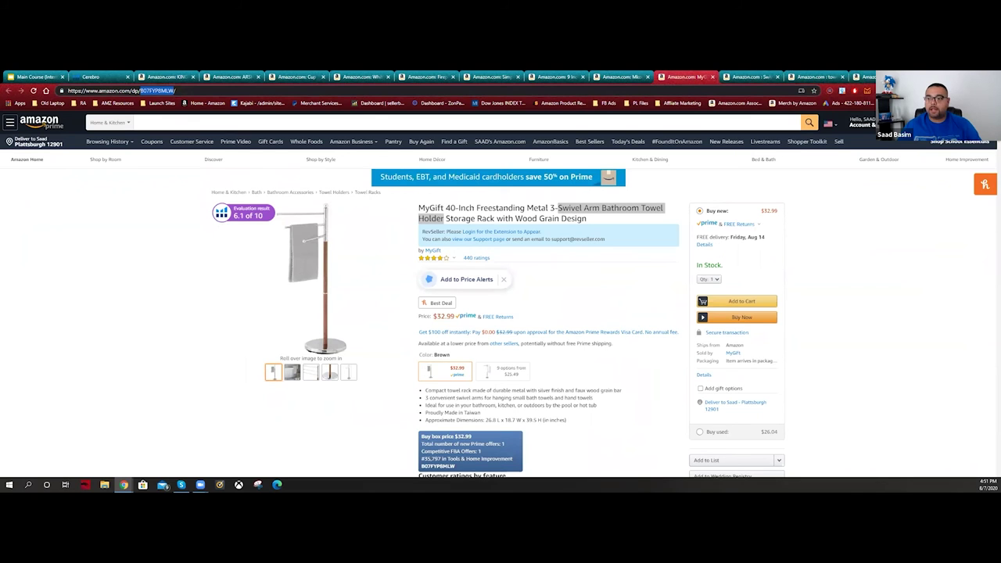
pyautogui.click(842, 91)
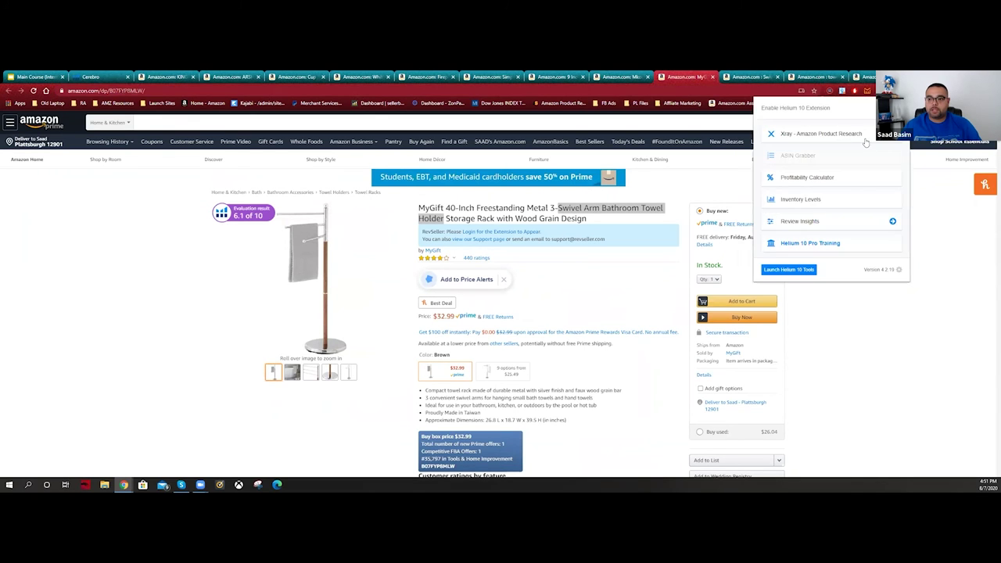
pyautogui.click(864, 138)
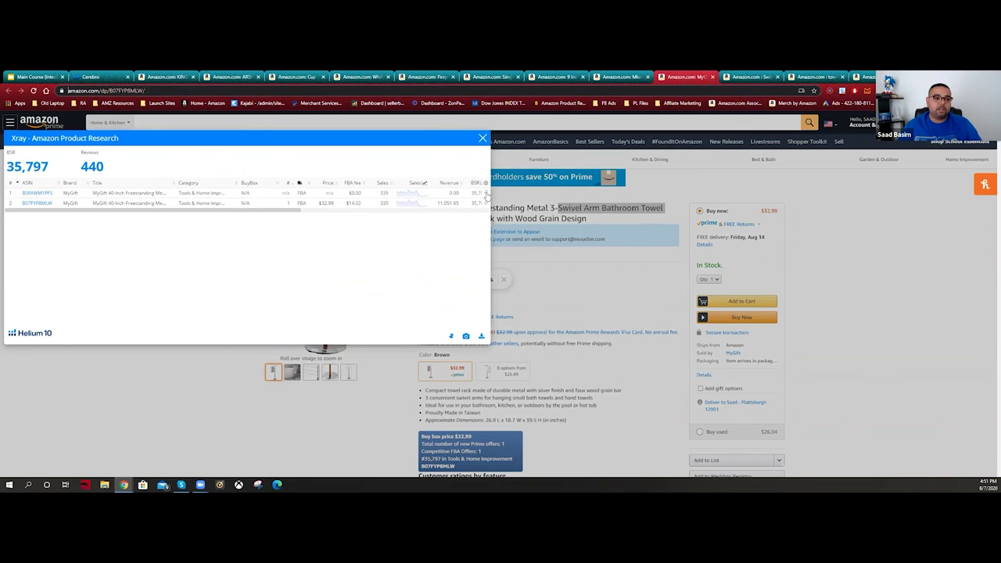
pyautogui.click(487, 193)
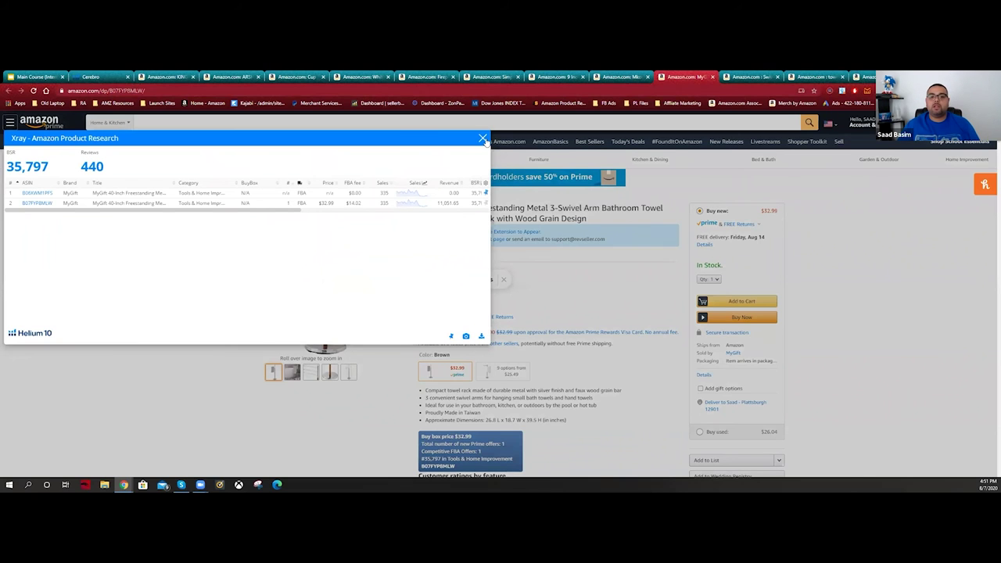
pyautogui.click(483, 137)
# - Close the towel rack searches and the MyGift product page to return to the Mkono shelf brackets listing
pyautogui.click(751, 77)
pyautogui.hotkey('ctrl', 'w')
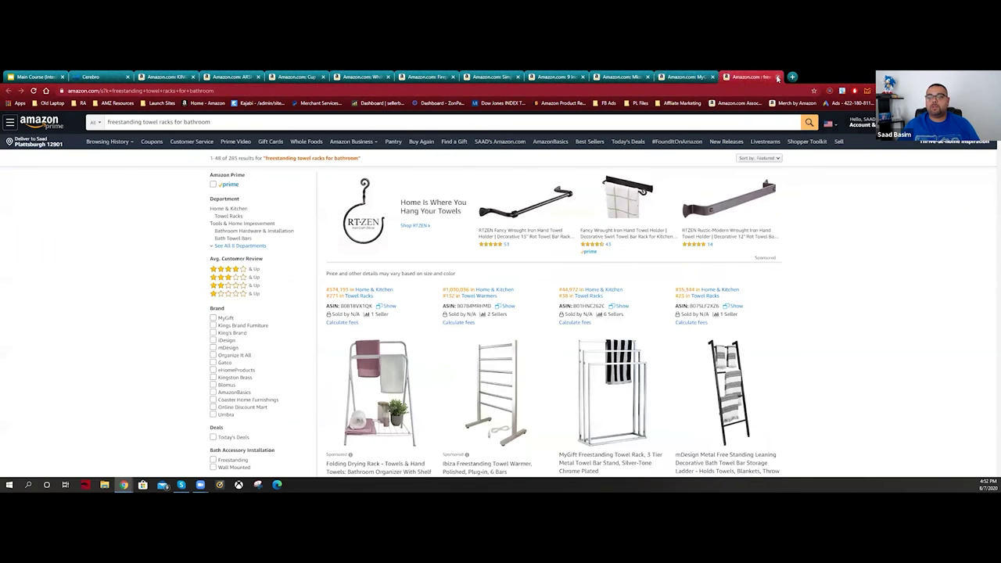
pyautogui.hotkey('ctrl', 'w')
pyautogui.hotkey('ctrl', 'w')
pyautogui.click(777, 76)
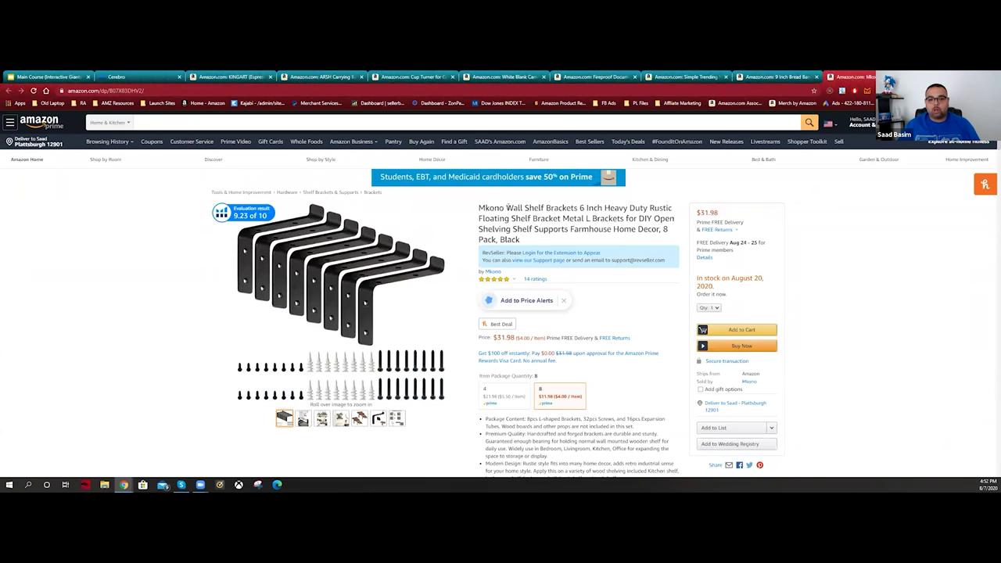
# - Search Amazon for "Wall Shelf Brackets" from the Mkono title and look through the number of results and the competing products
pyautogui.moveTo(506, 208); pyautogui.dragTo(578, 203)
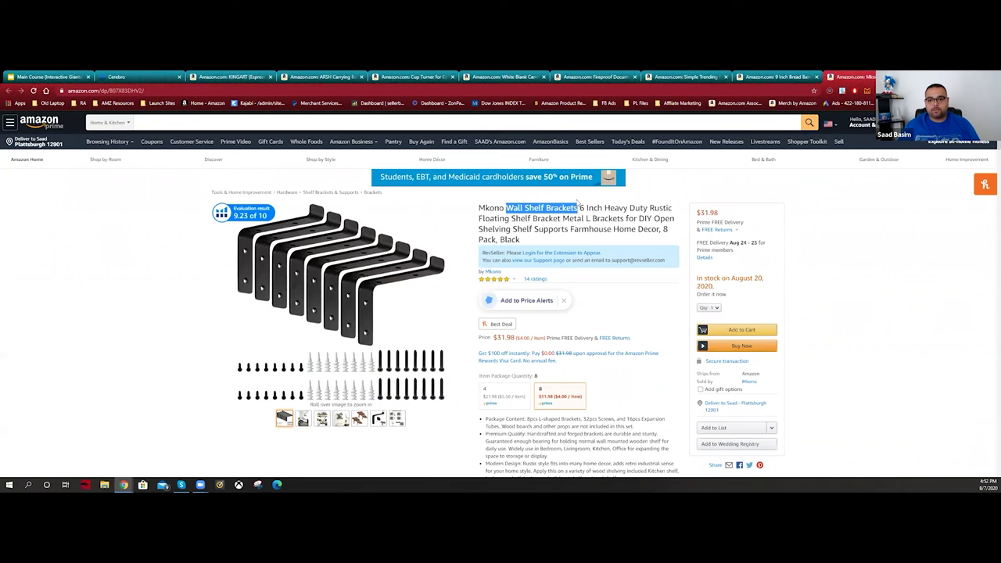
pyautogui.rightClick(568, 209)
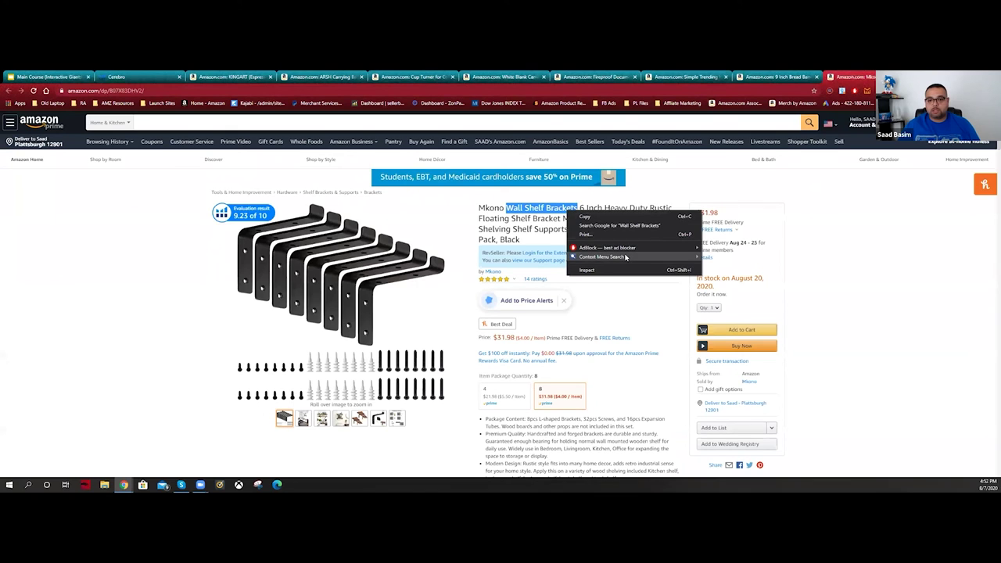
pyautogui.moveTo(688, 257)
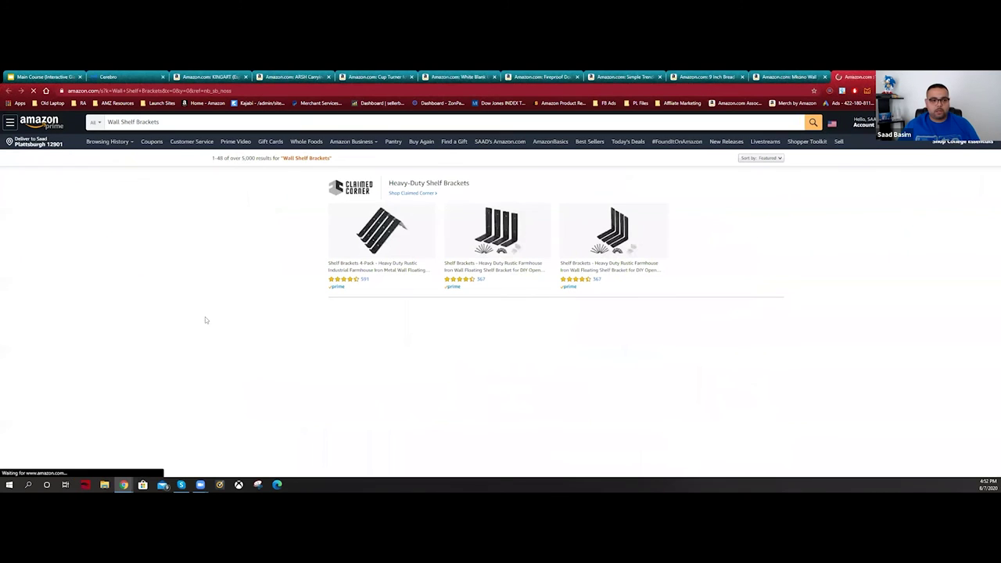
pyautogui.moveTo(243, 158); pyautogui.dragTo(254, 158)
pyautogui.scroll(-3, 112, 284)
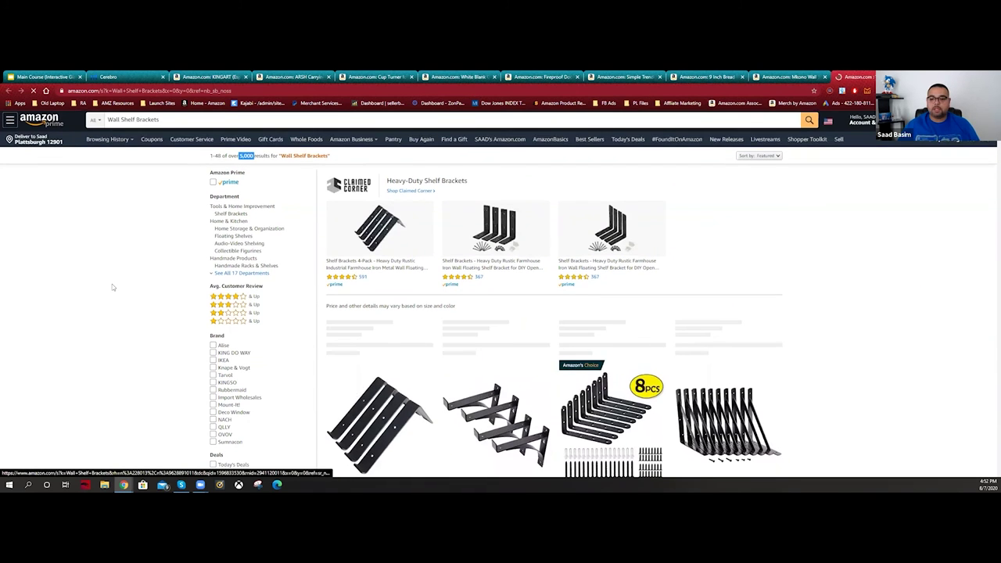
pyautogui.scroll(-4, 112, 284)
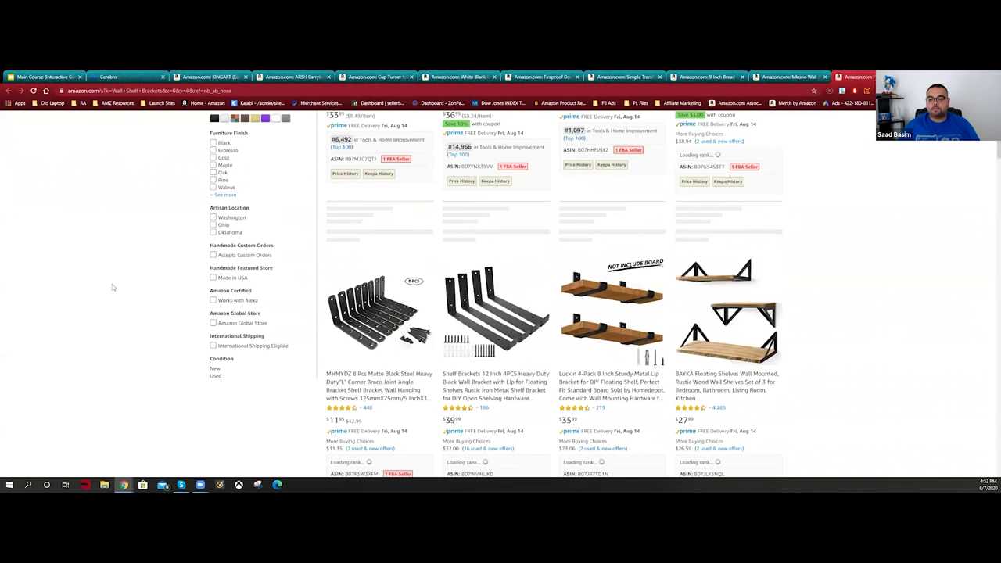
pyautogui.scroll(-5, 111, 284)
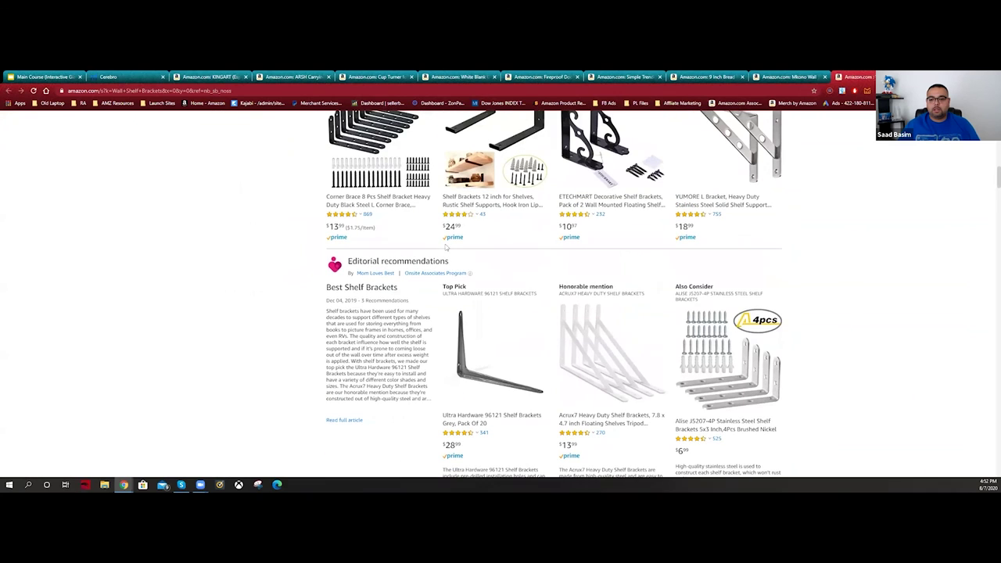
# - Run Xray on the "Wall Shelf Brackets" results and bring the revenue, BSR, rating and review count data into view
pyautogui.click(842, 90)
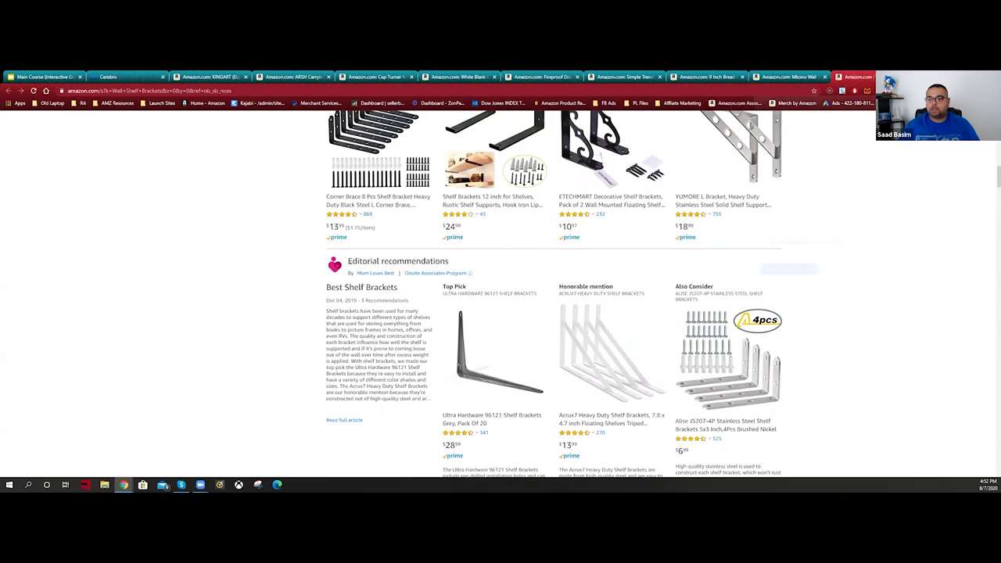
pyautogui.click(822, 134)
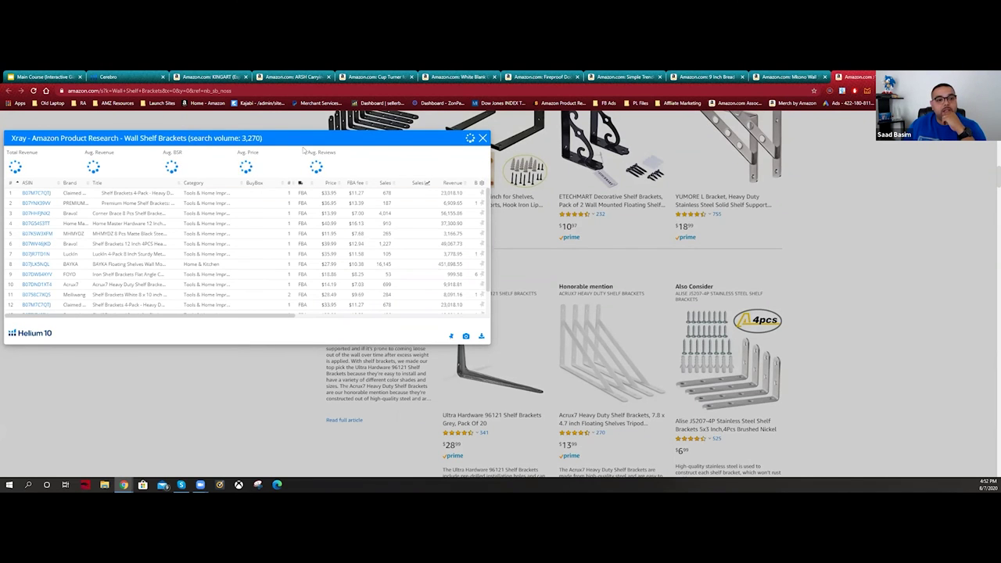
pyautogui.moveTo(324, 138); pyautogui.dragTo(456, 305)
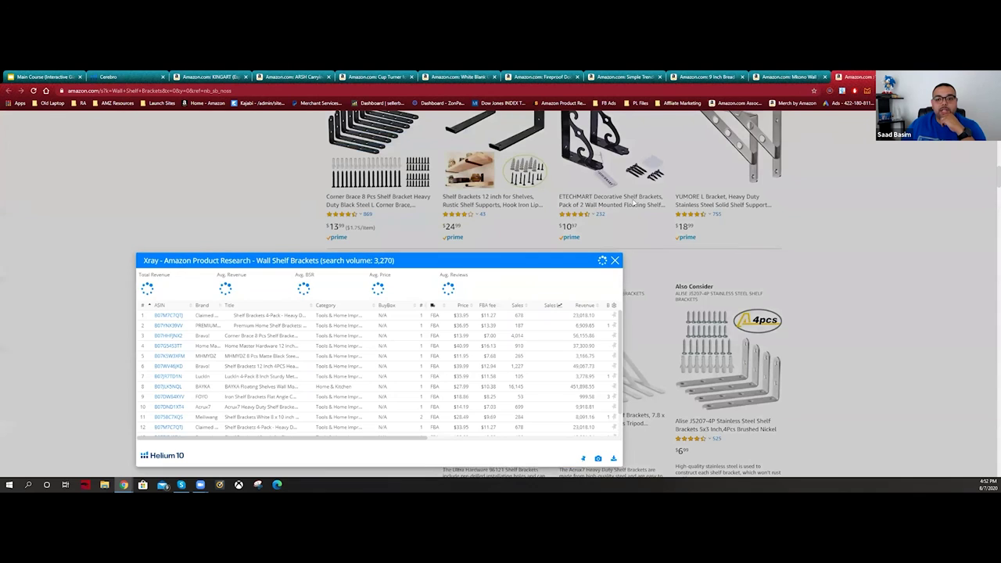
pyautogui.scroll(1, 642, 196)
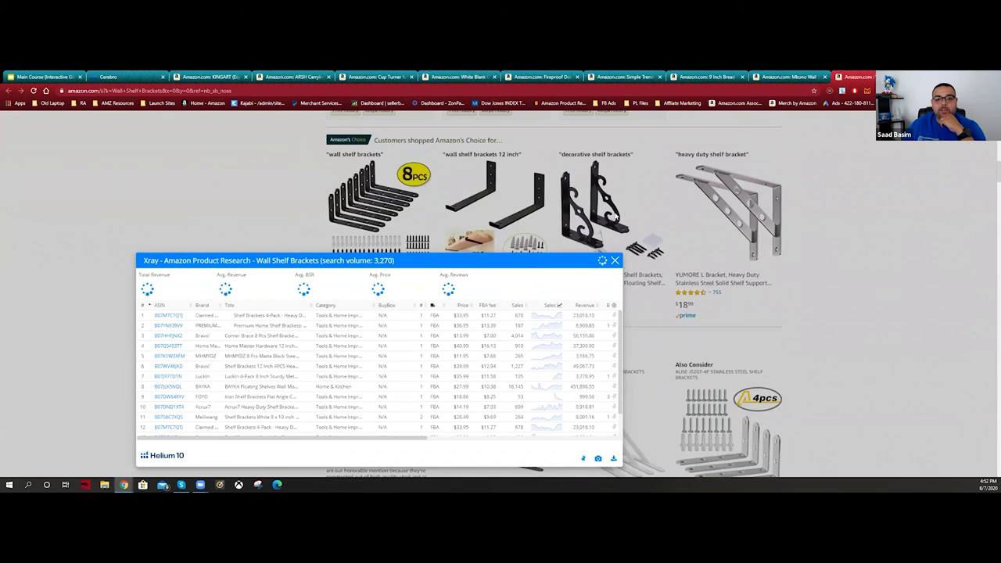
pyautogui.scroll(1, 493, 212)
pyautogui.scroll(2, 493, 212)
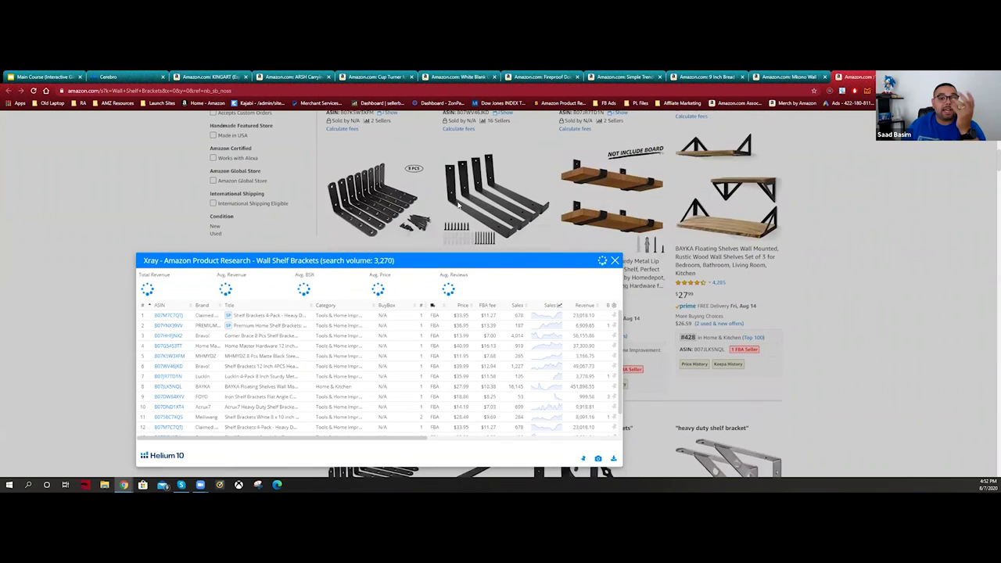
pyautogui.scroll(5, 459, 205)
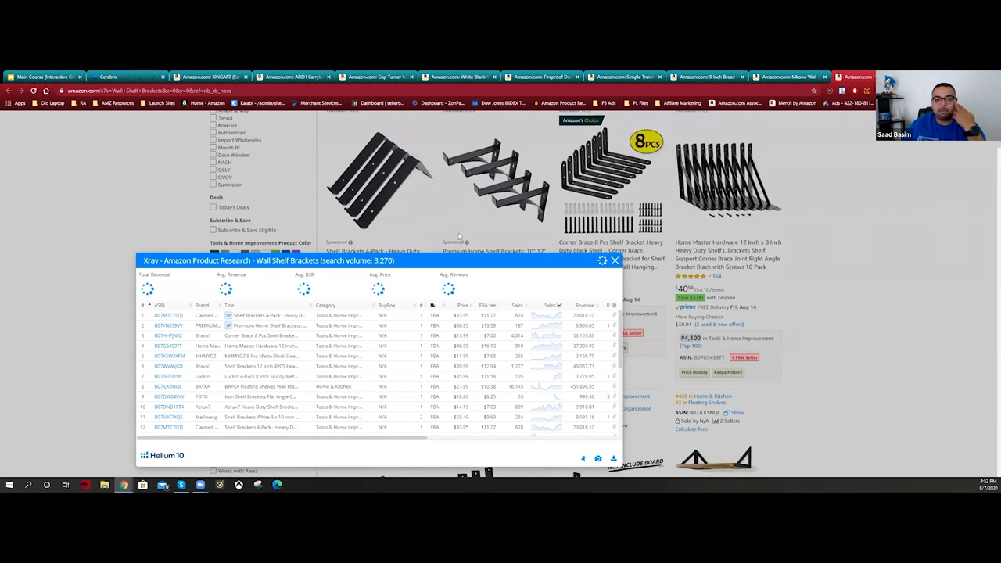
pyautogui.moveTo(461, 156); pyautogui.dragTo(463, 156)
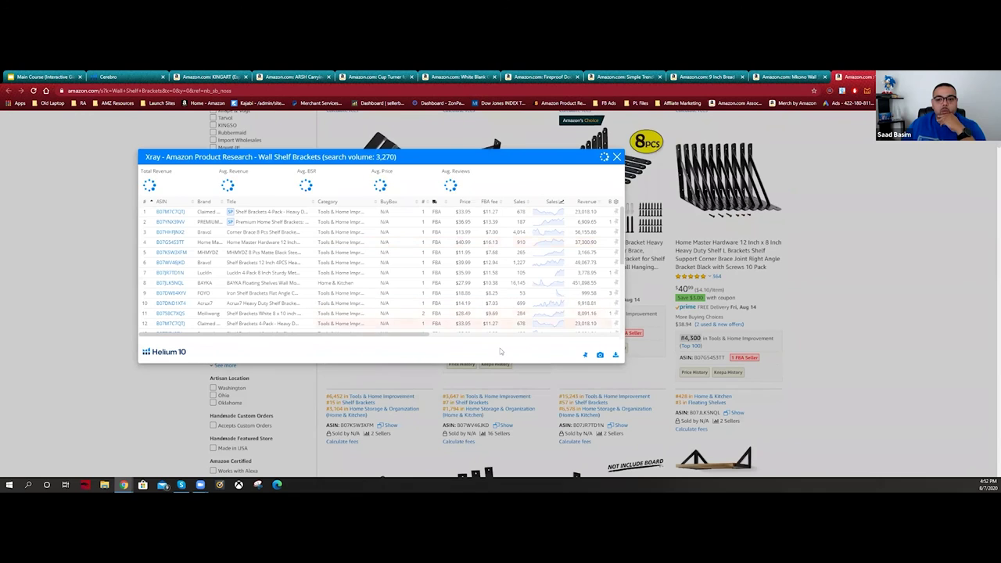
pyautogui.moveTo(421, 337); pyautogui.dragTo(484, 334)
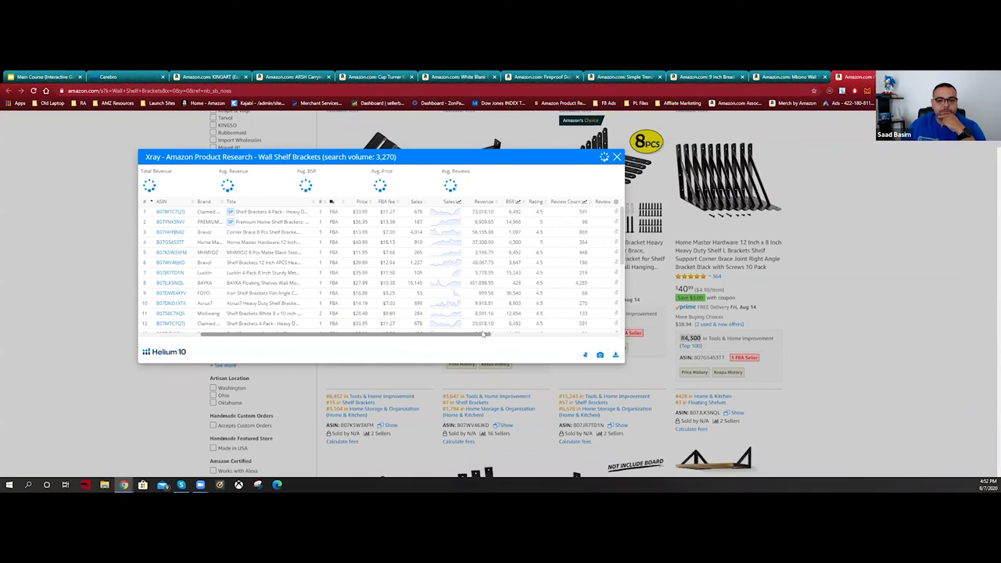
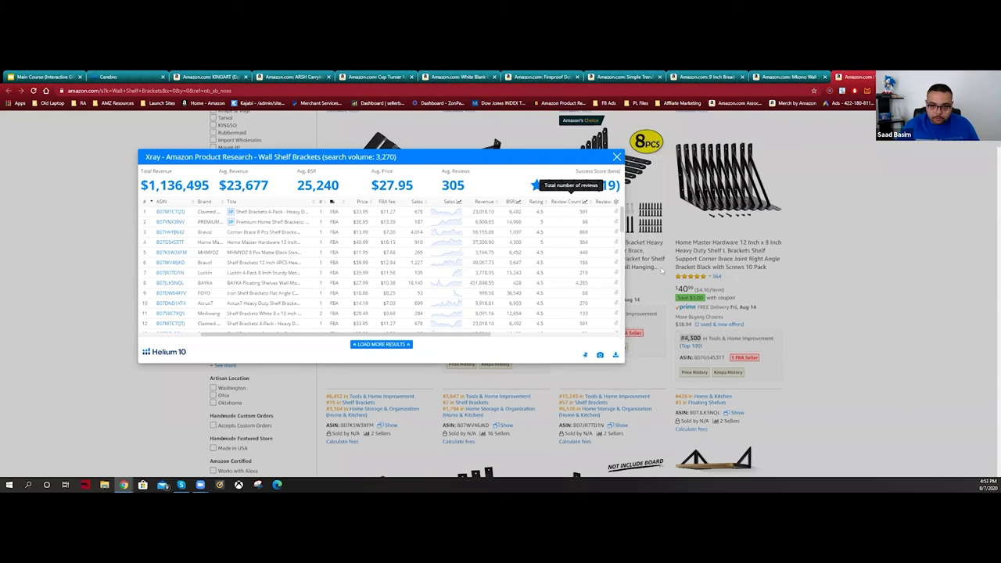
# - Sort the wall shelf bracket products by review count from low to high and compare the revenue of low-review sellers
pyautogui.click(565, 204)
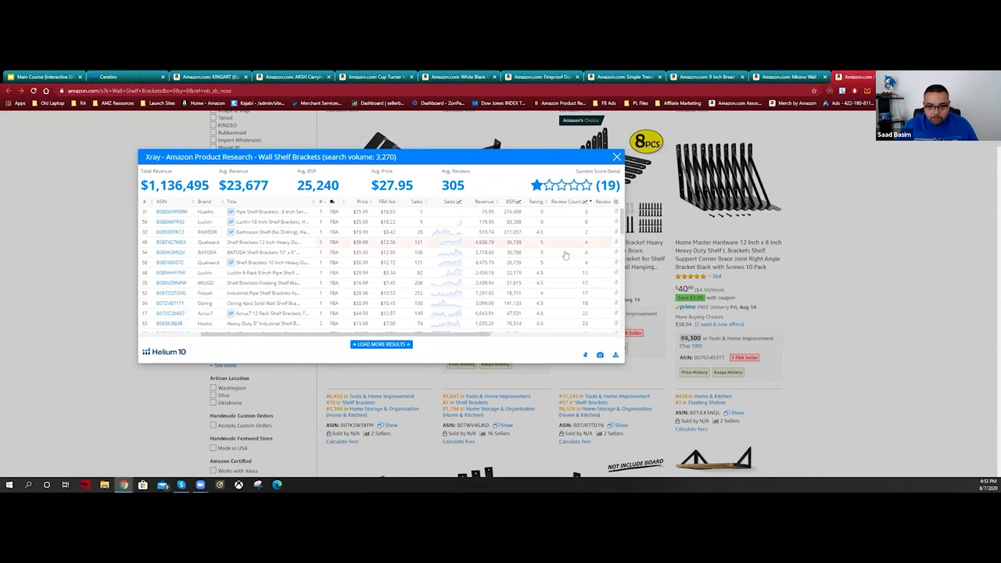
pyautogui.scroll(-3, 575, 263)
pyautogui.scroll(-2, 582, 268)
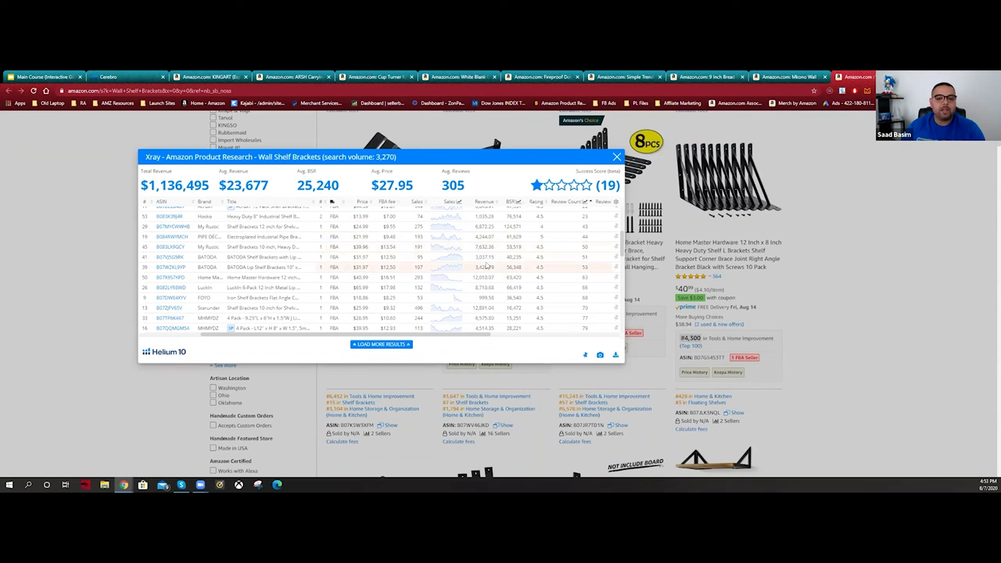
pyautogui.scroll(1, 692, 172)
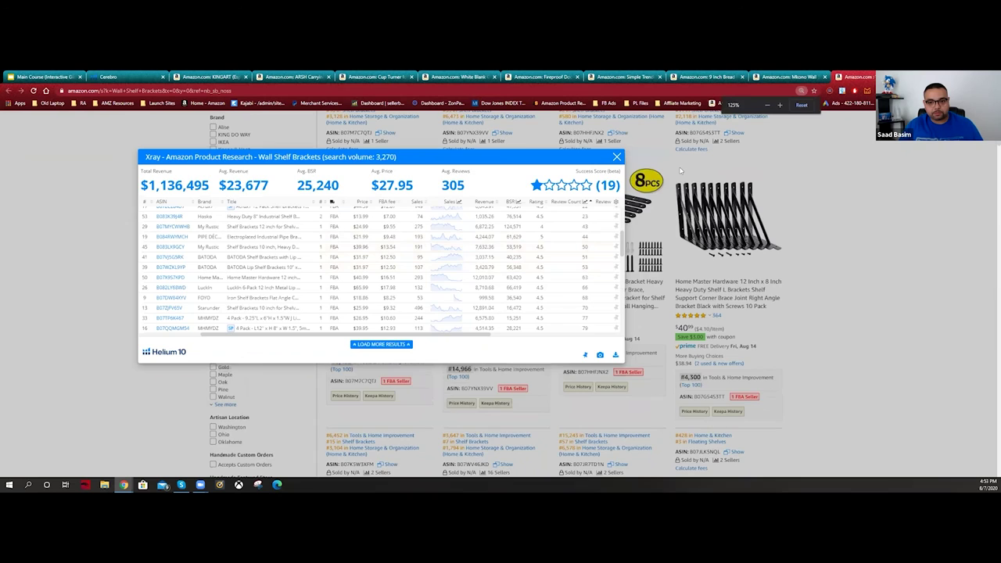
# - Compare the revenue of the low-review wall shelf bracket sellers in the Xray data, and close Xray
pyautogui.scroll(2, 681, 171)
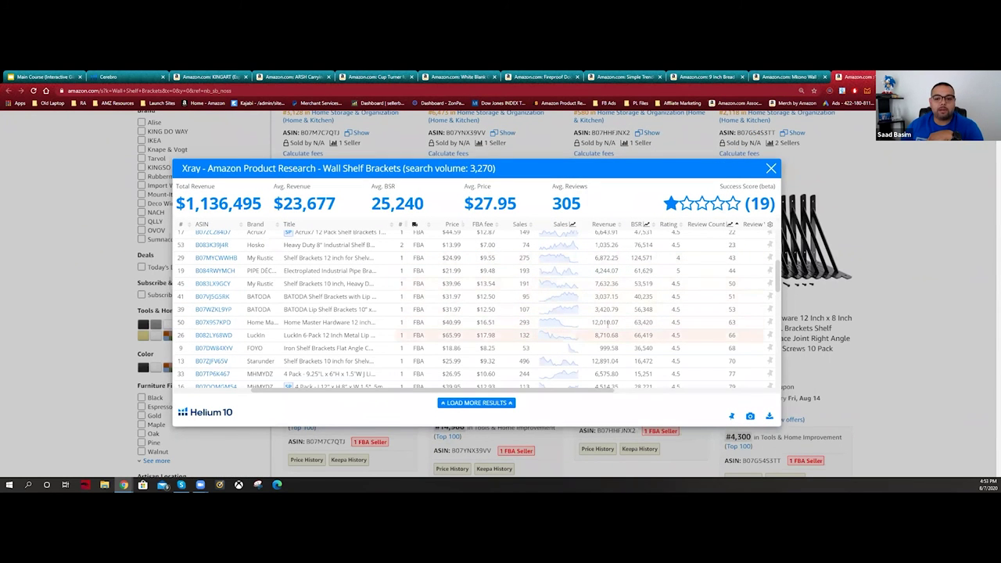
pyautogui.scroll(-1, 689, 313)
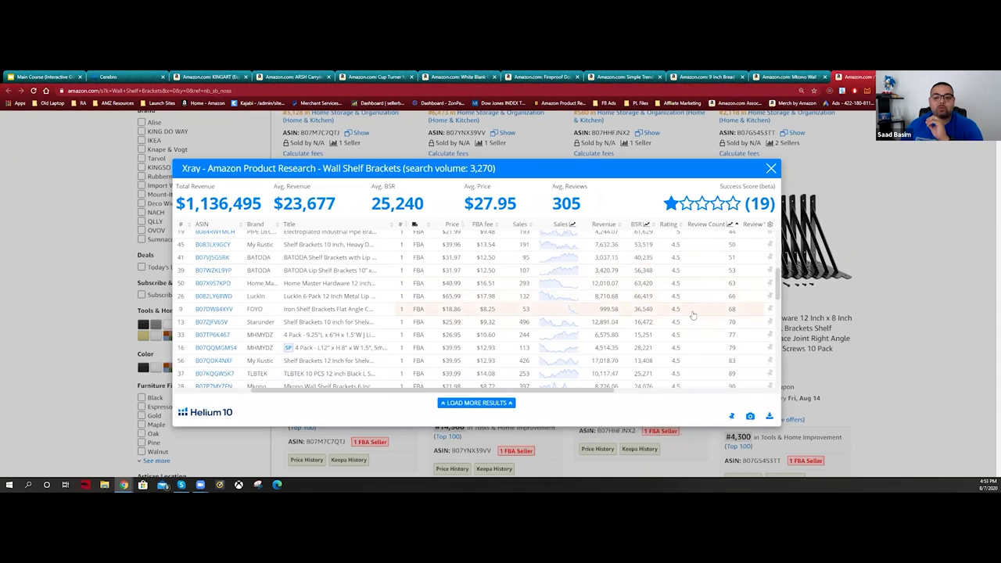
pyautogui.scroll(1, 691, 315)
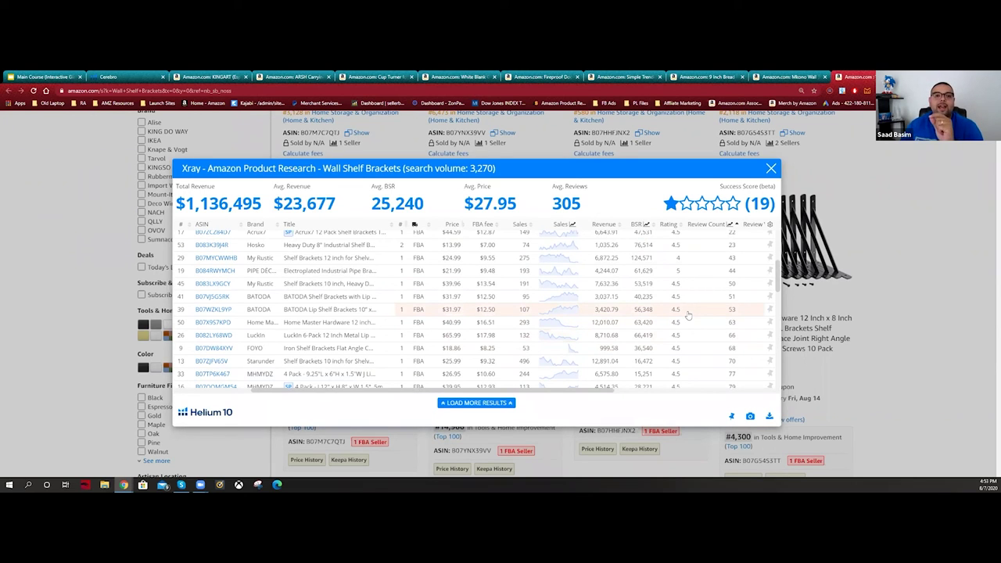
pyautogui.click(773, 169)
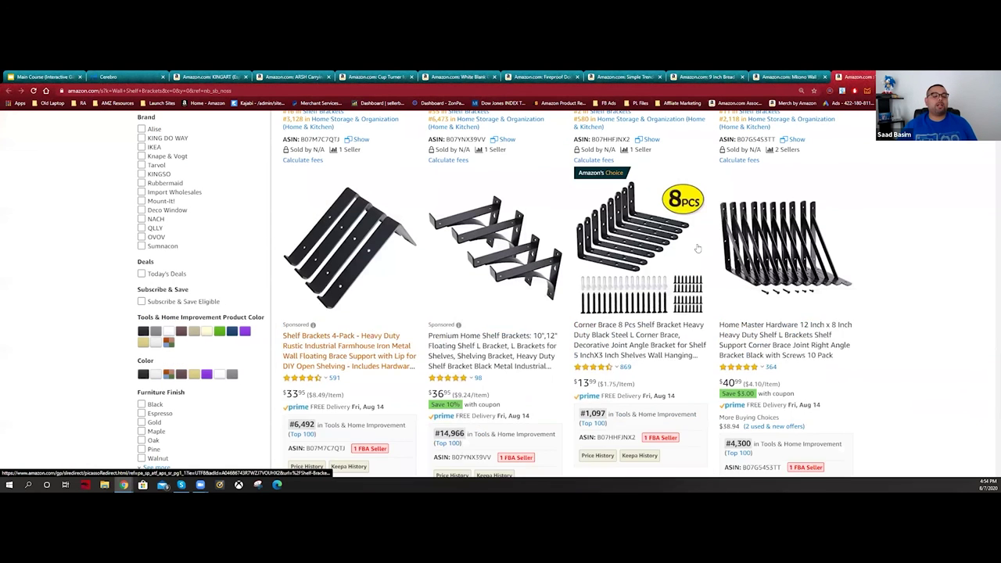
# - Look through the competing wall shelf brackets in the search results, checking their designs, prices, ranks and review counts
pyautogui.moveTo(603, 276)
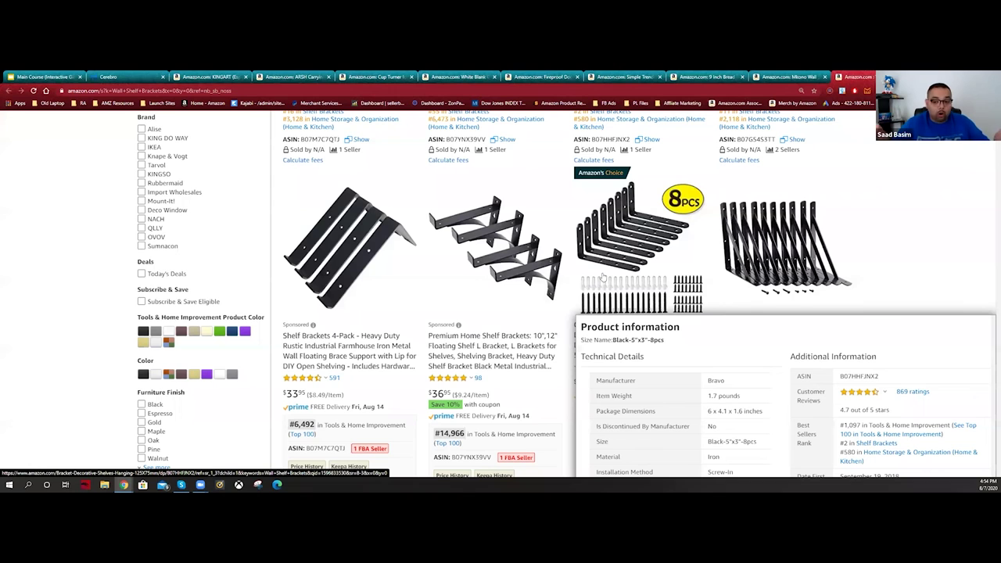
pyautogui.moveTo(786, 244)
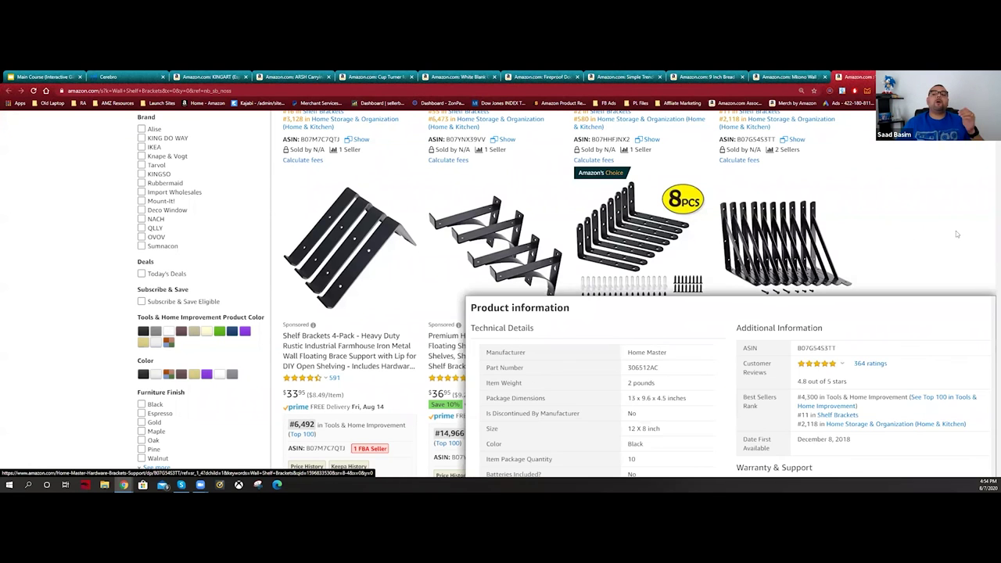
pyautogui.scroll(-2, 476, 266)
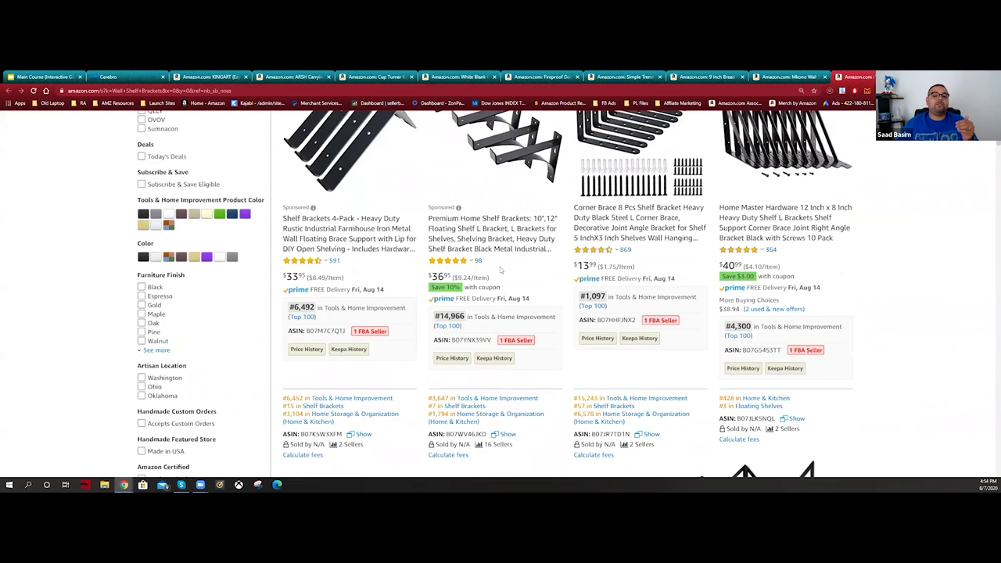
pyautogui.scroll(-1, 481, 268)
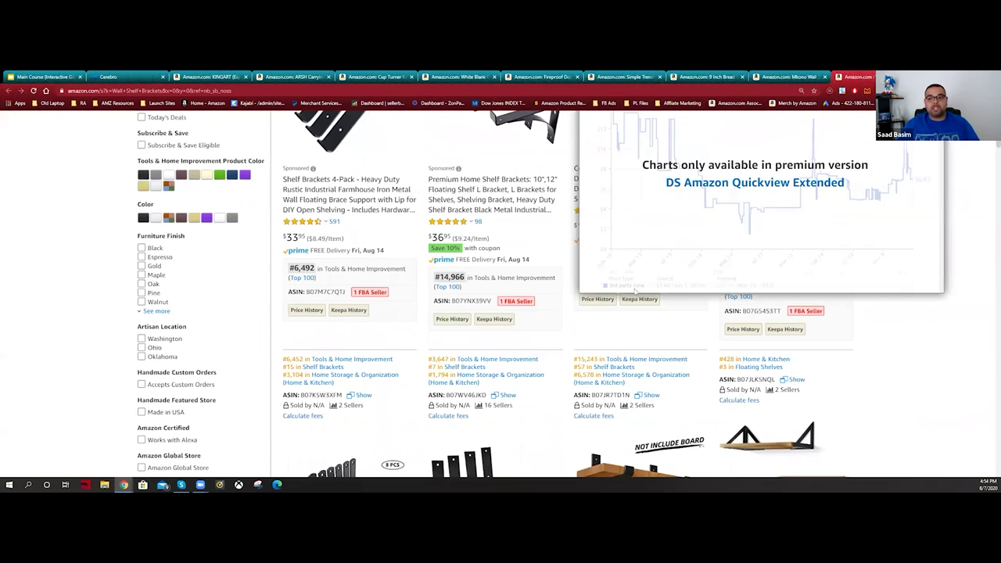
pyautogui.scroll(-2, 563, 342)
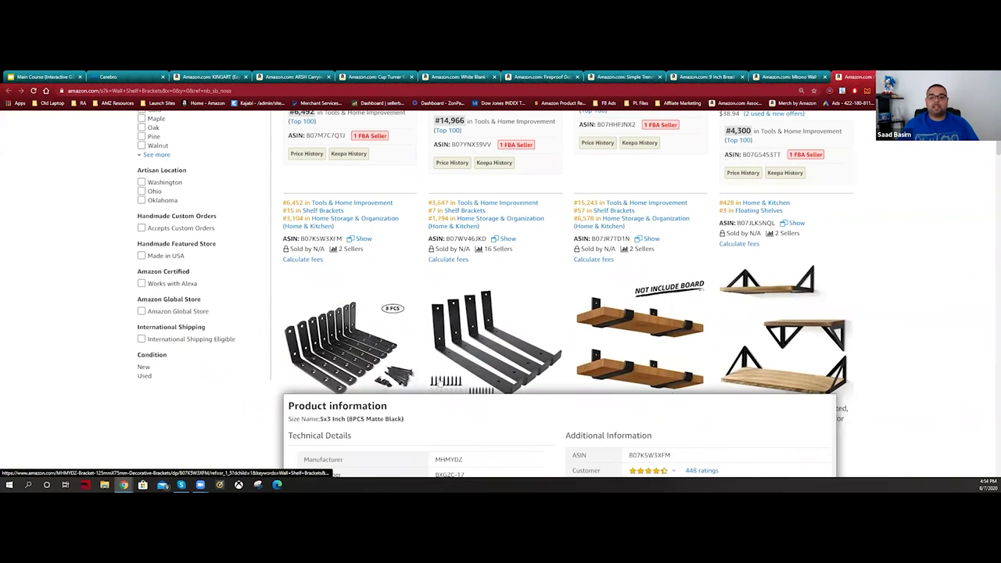
pyautogui.scroll(2, 395, 388)
pyautogui.scroll(-1, 385, 388)
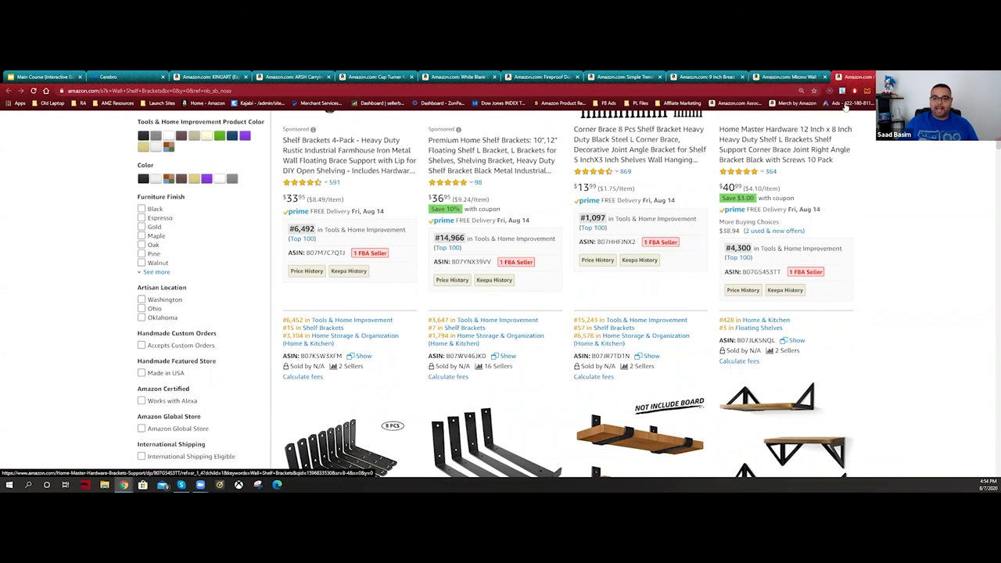
pyautogui.scroll(3, 559, 204)
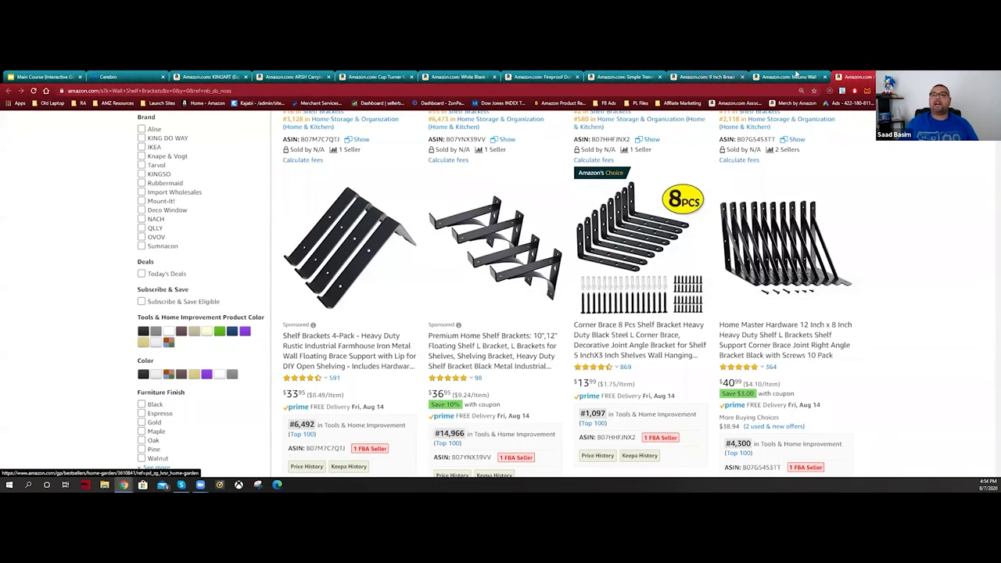
# - Review the Mkono shelf brackets listing, and close it and the wall shelf bracket results to reach the bread proofing basket listing
pyautogui.hotkey('ctrl', 'shift', 'Tab')
pyautogui.scroll(-1, 304, 357)
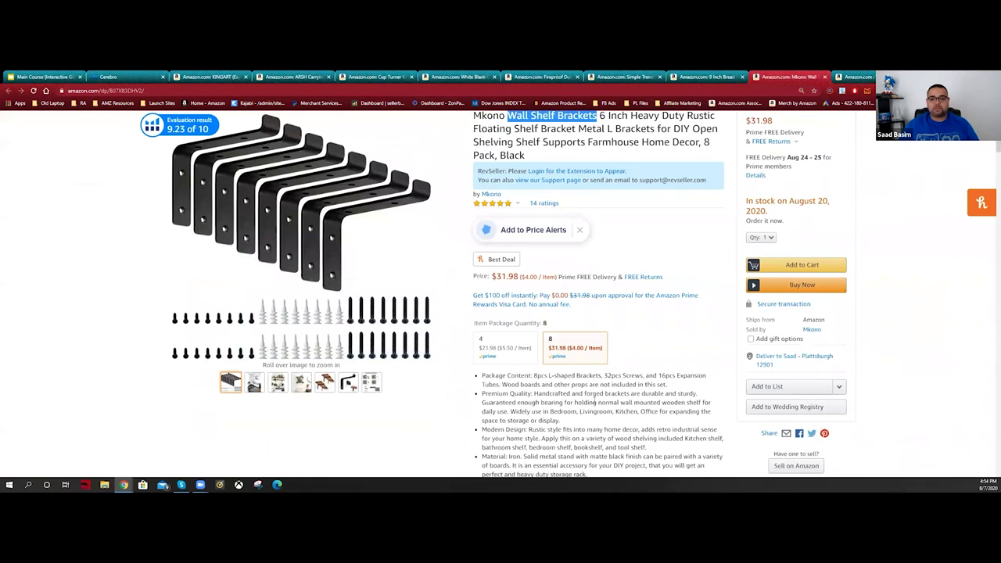
pyautogui.scroll(1, 594, 403)
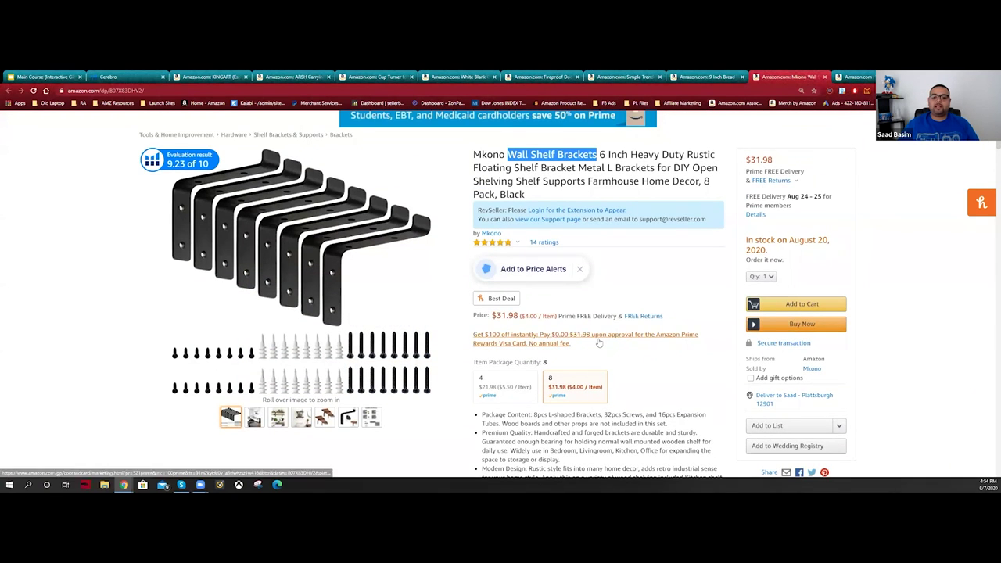
pyautogui.scroll(-2, 603, 368)
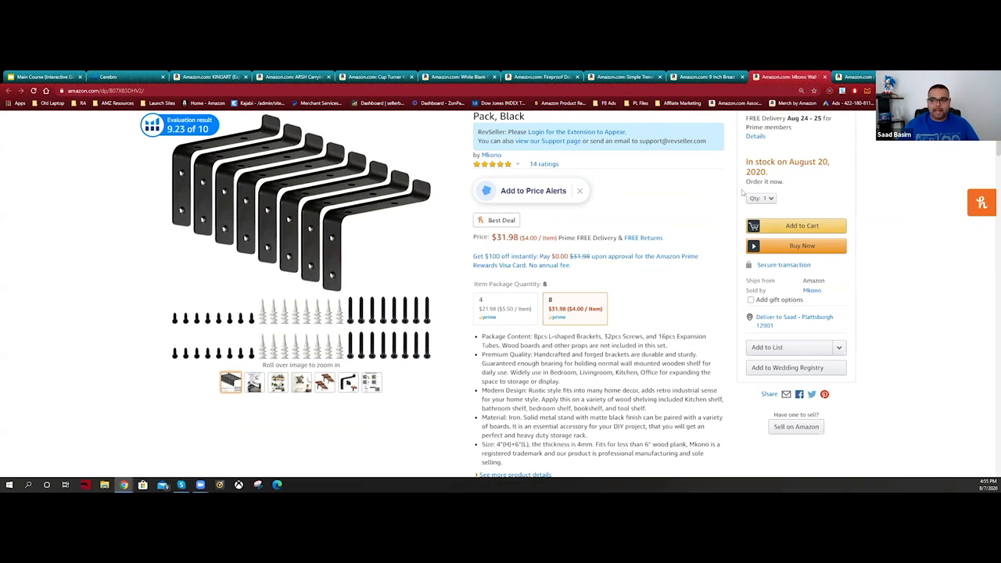
pyautogui.click(826, 78)
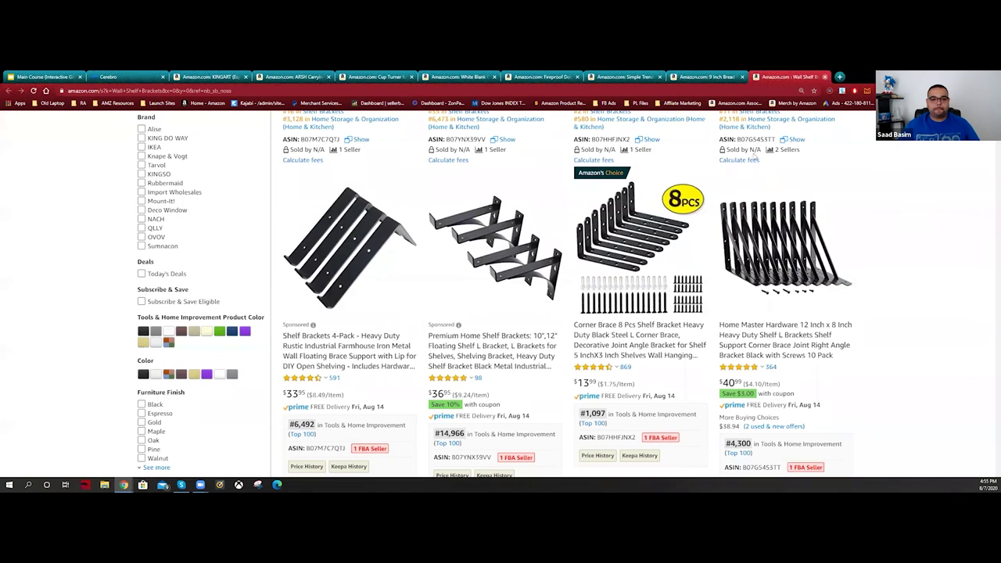
pyautogui.hotkey('ctrl', 'w')
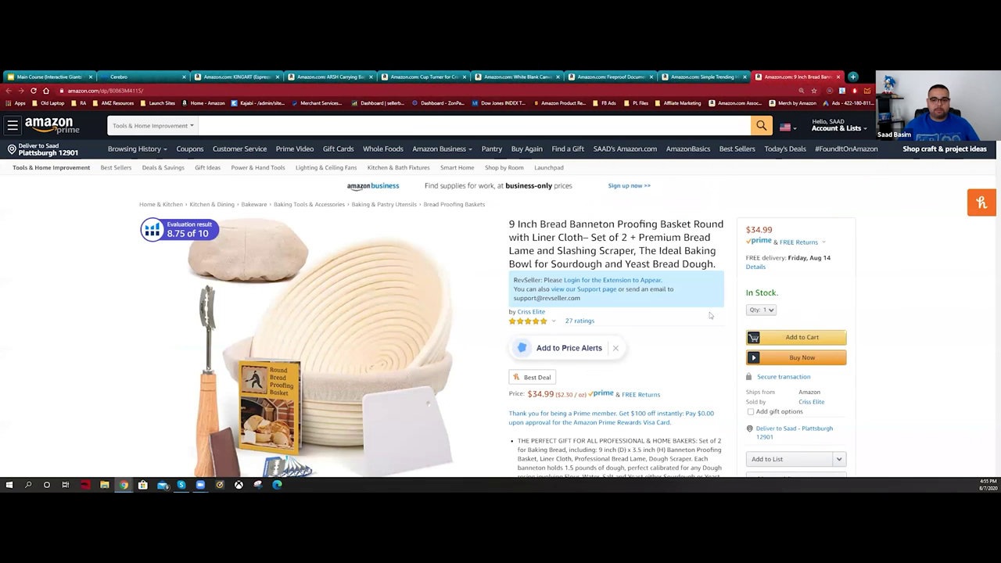
# - Search Amazon for "Bread Banneton Proofing Basket" using that phrase from the listing's title
pyautogui.scroll(-1, 681, 286)
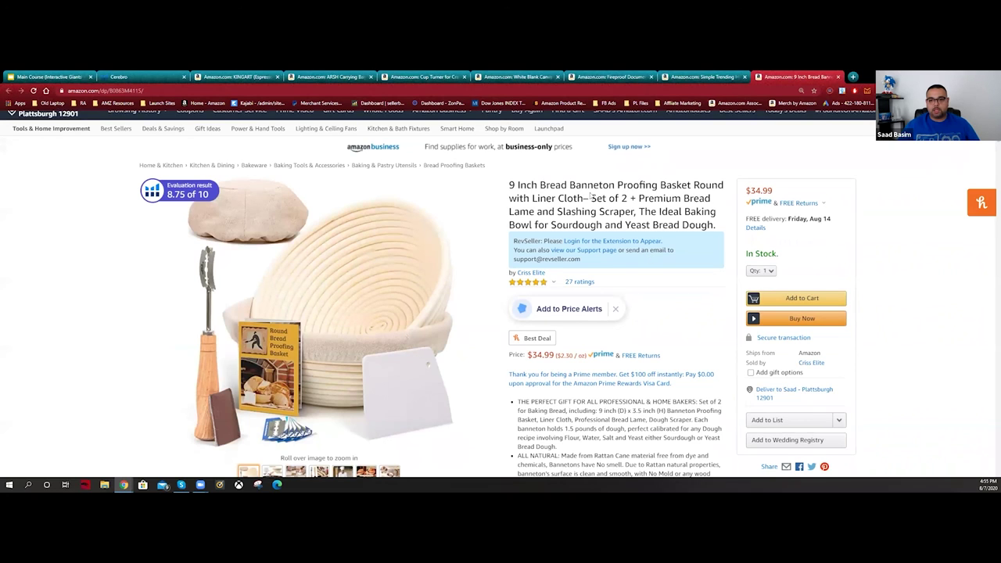
pyautogui.moveTo(538, 183); pyautogui.dragTo(691, 180)
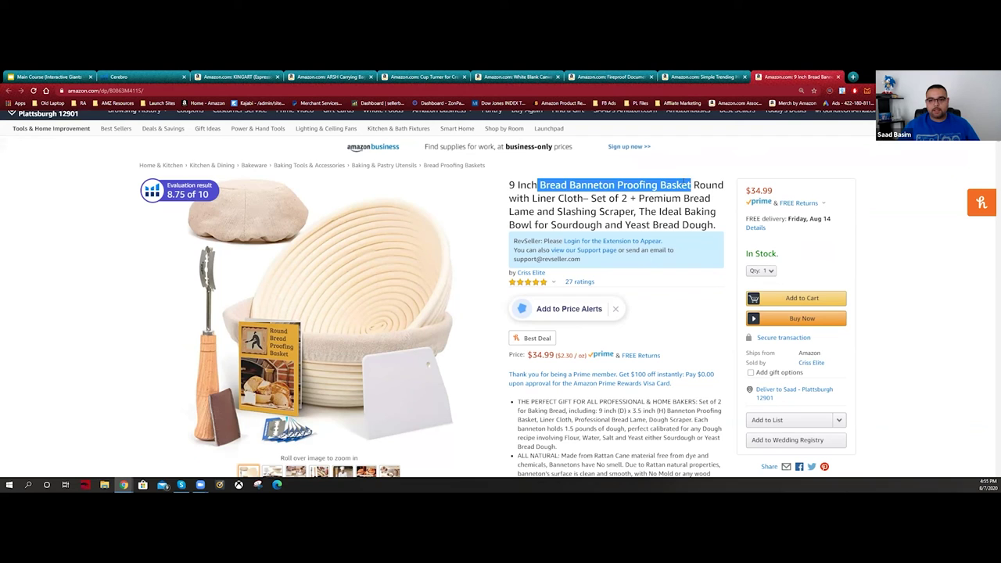
pyautogui.rightClick(684, 181)
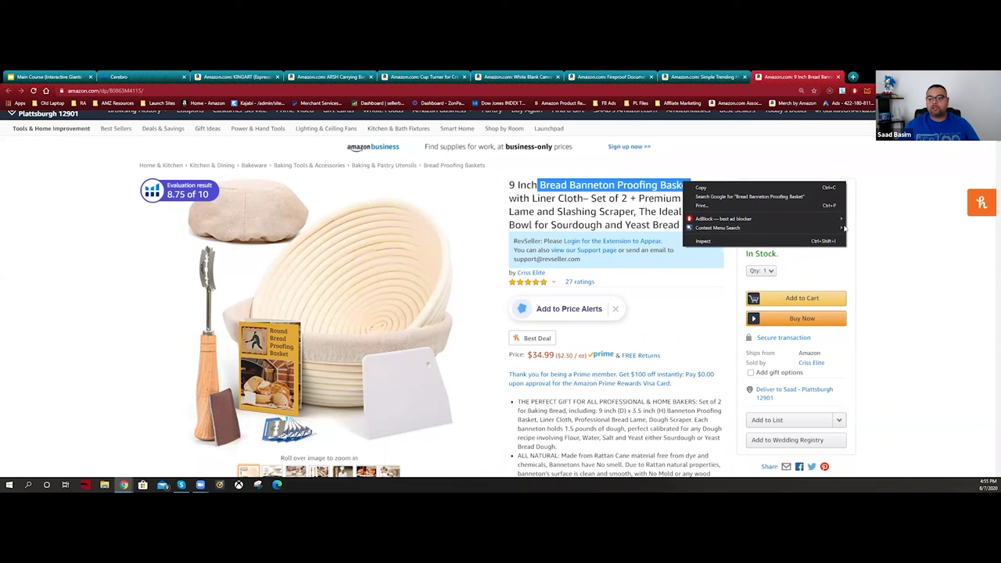
pyautogui.click(856, 227)
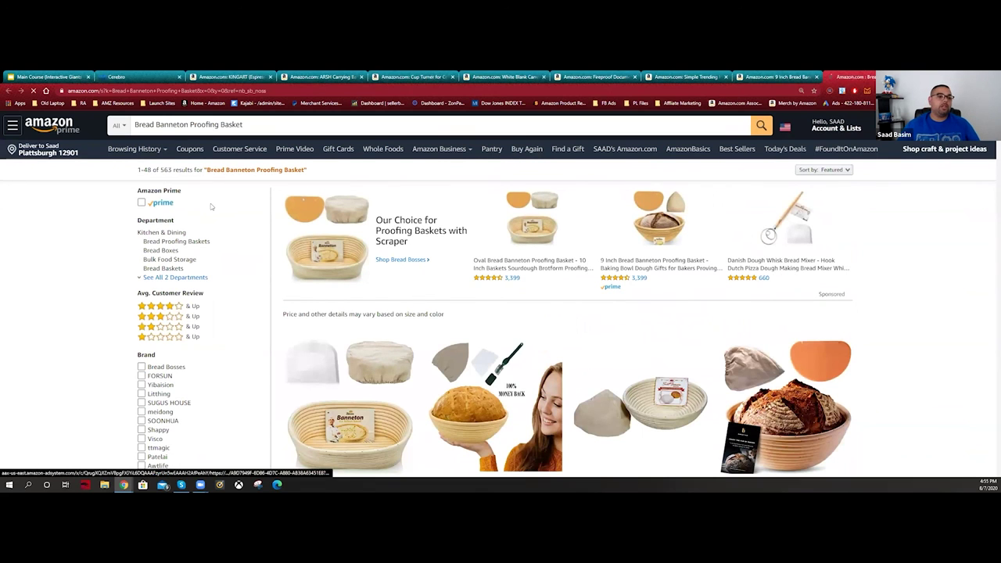
# - Shorten the Amazon search to "Bread Proofing Basket" and check the number of results
pyautogui.doubleClick(186, 125)
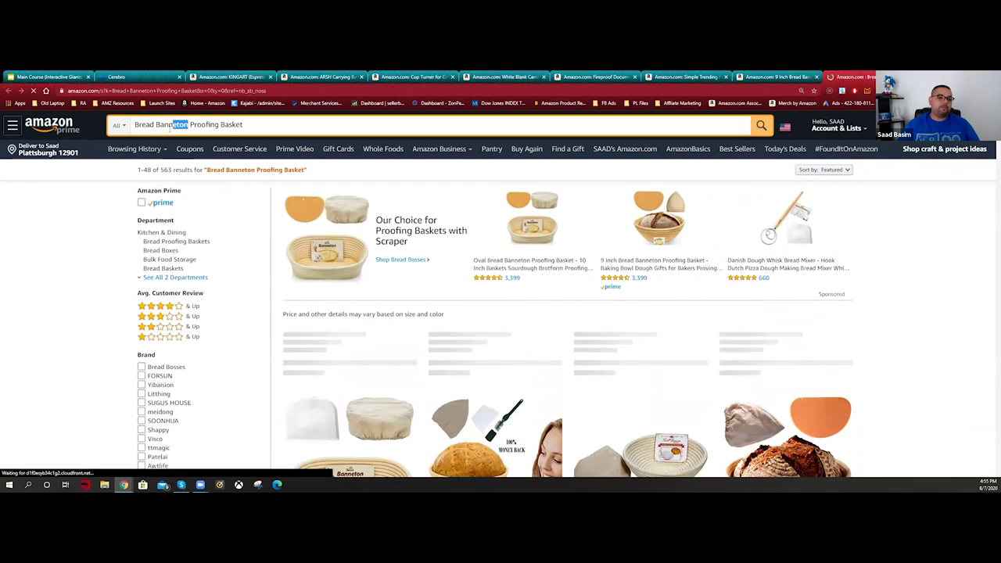
pyautogui.press('BackSpace')
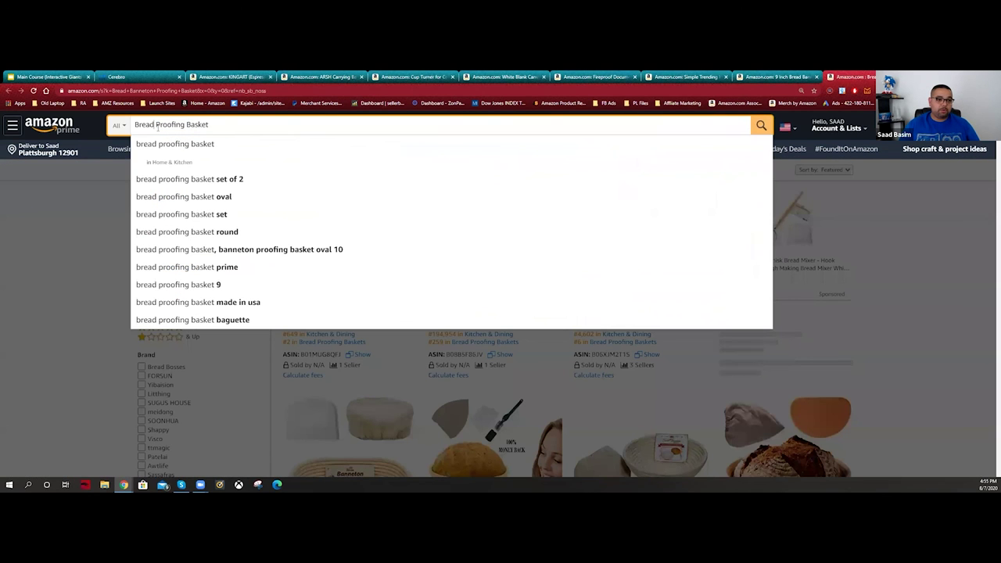
pyautogui.press('Return')
pyautogui.doubleClick(166, 169)
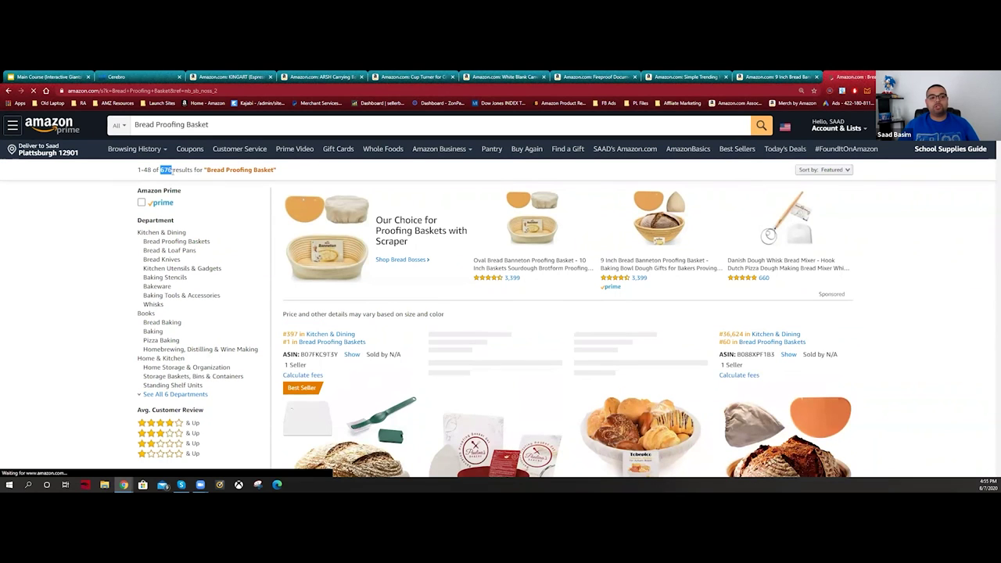
# - Look through the competing bread proofing baskets, checking their bundles, prices, ranks and product information
pyautogui.scroll(-5, 433, 282)
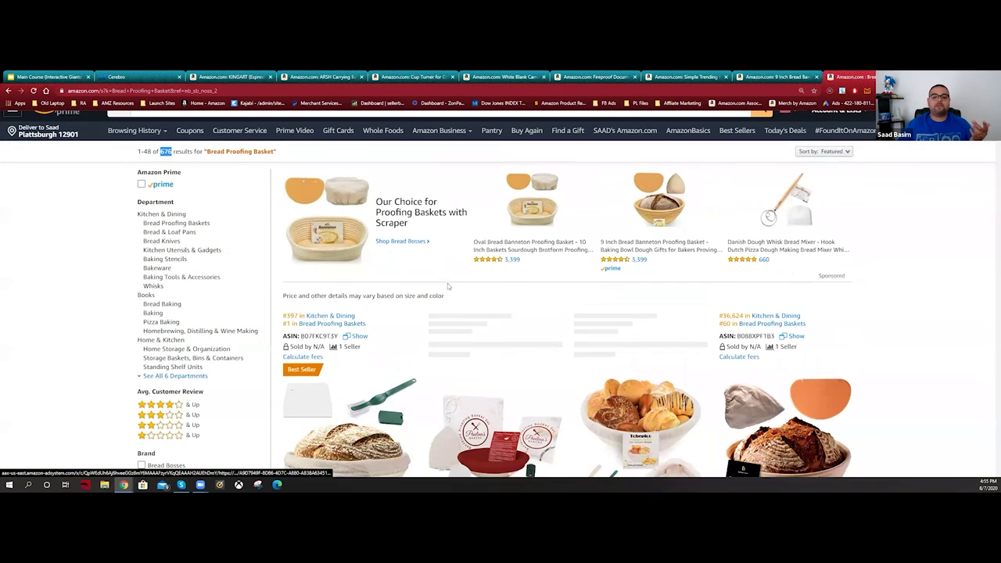
pyautogui.moveTo(362, 331)
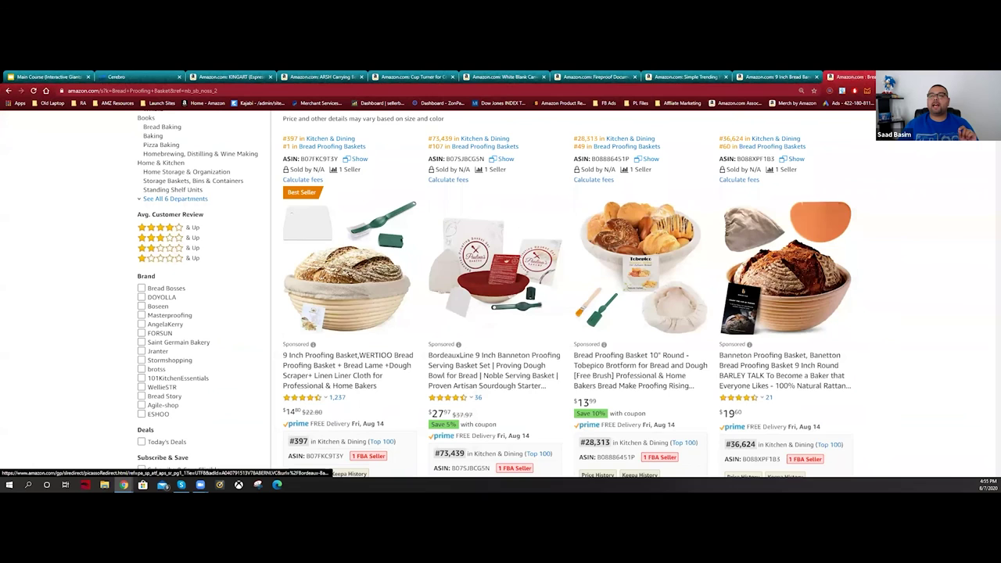
pyautogui.scroll(-3, 887, 240)
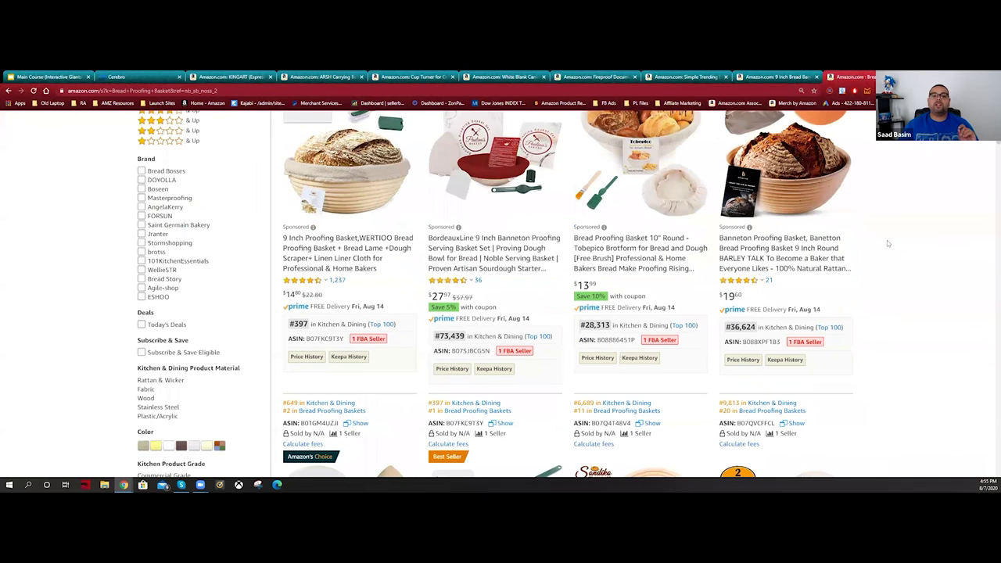
pyautogui.scroll(3, 889, 244)
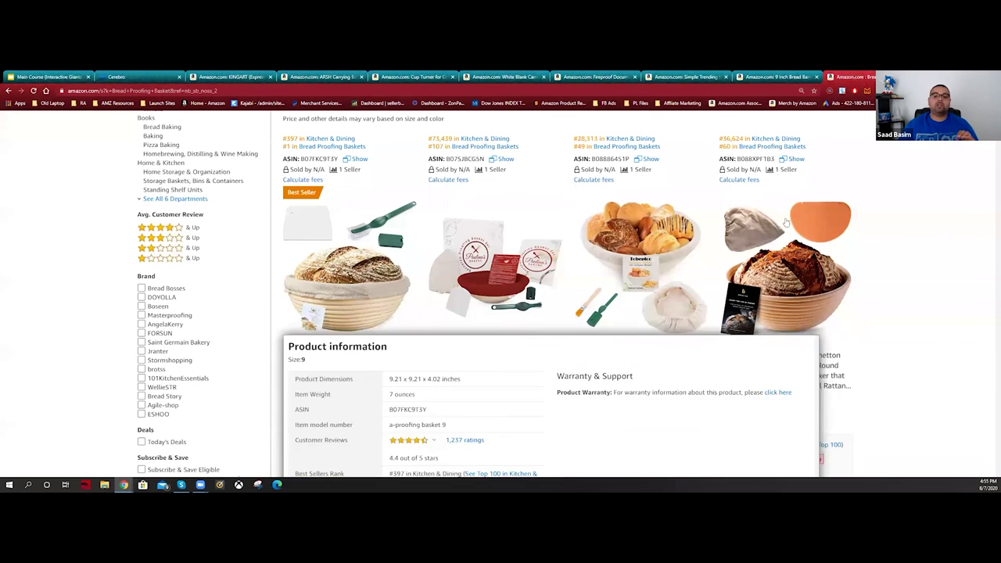
pyautogui.scroll(-7, 584, 278)
pyautogui.scroll(-2, 583, 279)
pyautogui.scroll(3, 584, 279)
pyautogui.moveTo(648, 224)
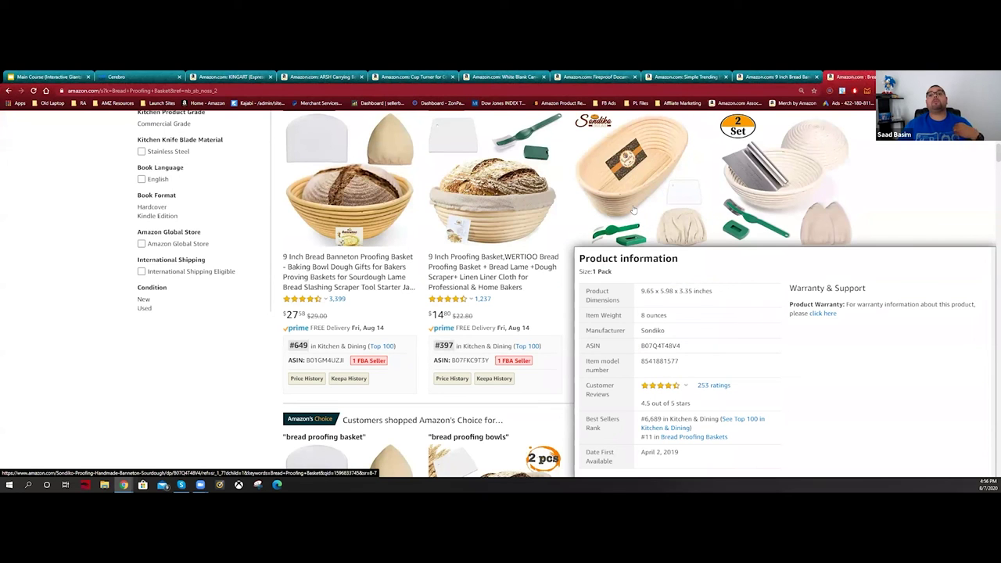
pyautogui.moveTo(838, 135)
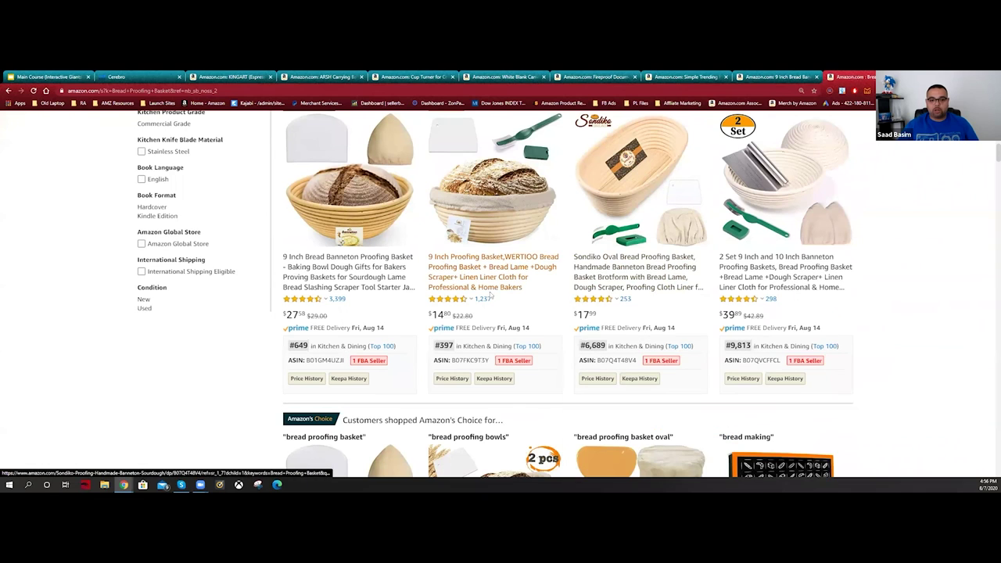
# - Check the customer rating breakdowns of the Amazon's Choice and Best Seller bread proofing baskets
pyautogui.scroll(1, 490, 295)
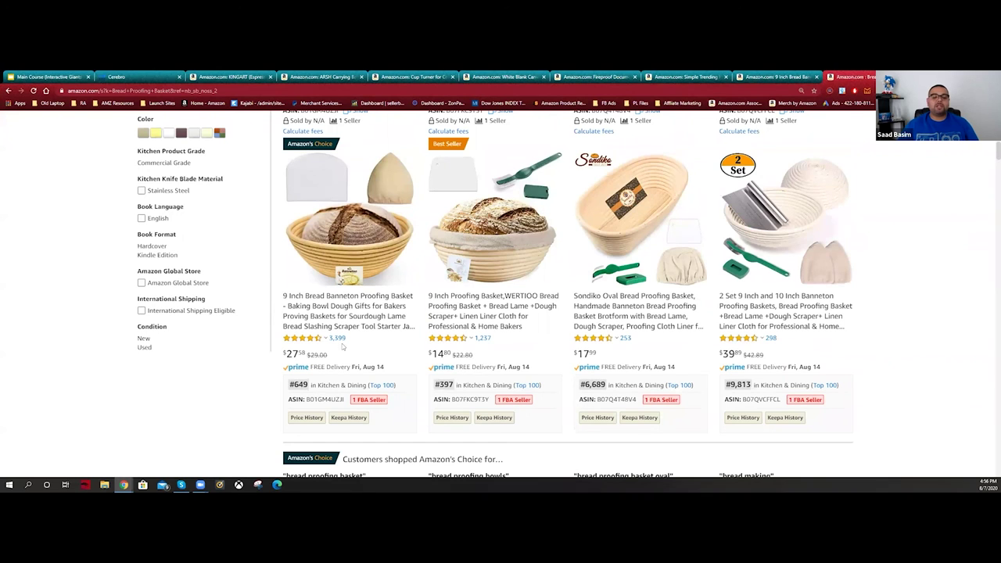
pyautogui.moveTo(312, 344)
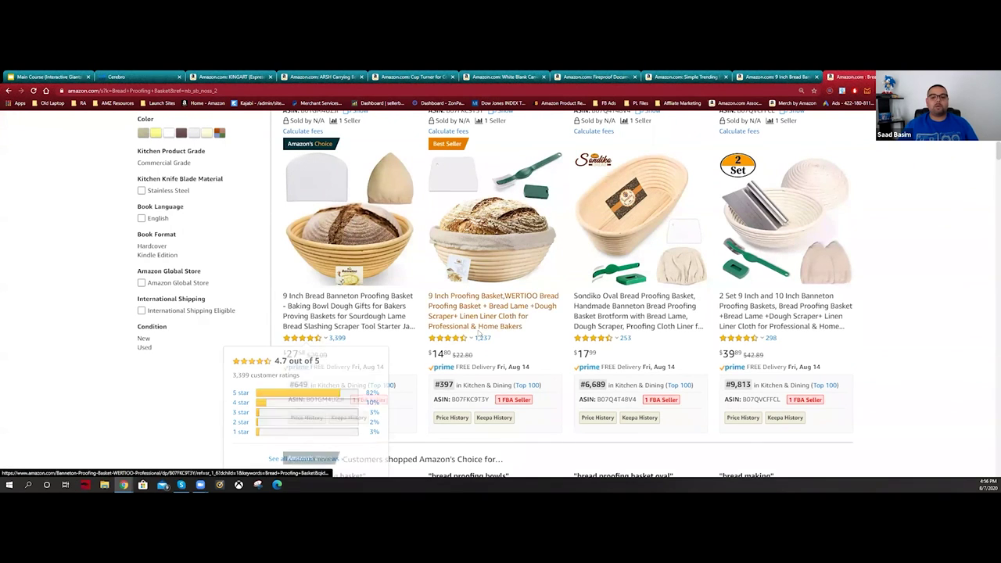
pyautogui.moveTo(473, 344)
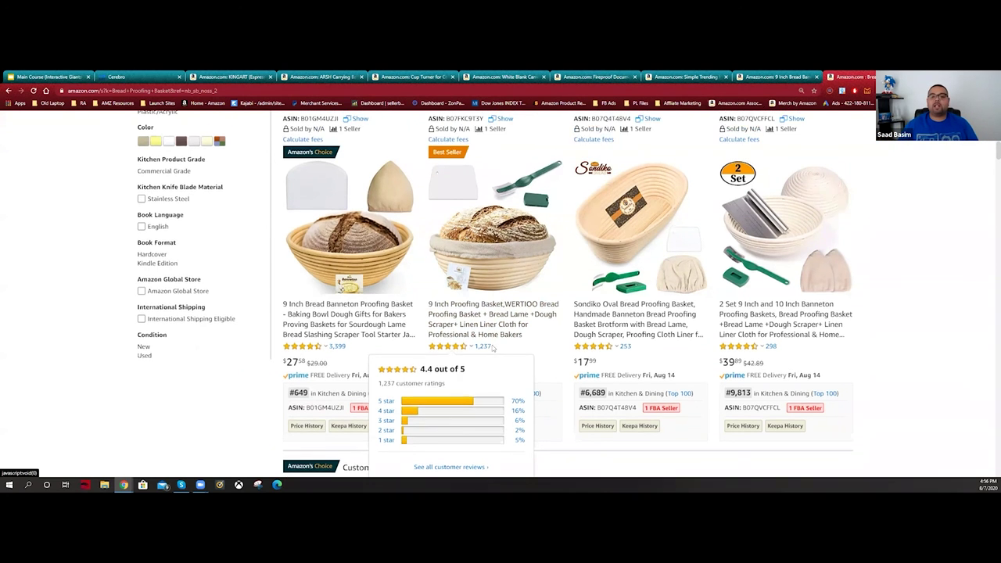
# - Run Xray on the "Bread Proofing Basket" results and move its window toward the middle of the page
pyautogui.scroll(3, 485, 344)
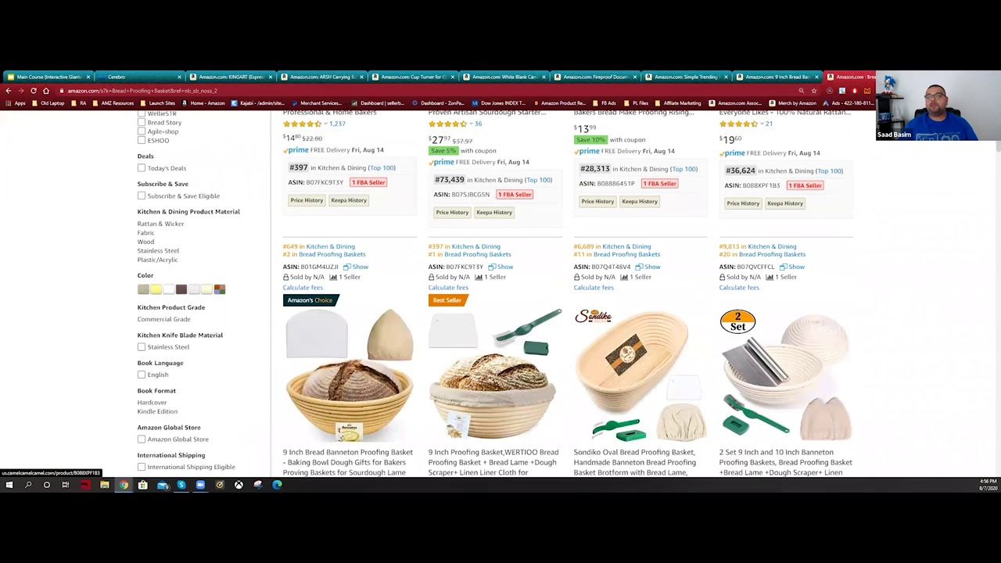
pyautogui.click(903, 90)
pyautogui.click(843, 143)
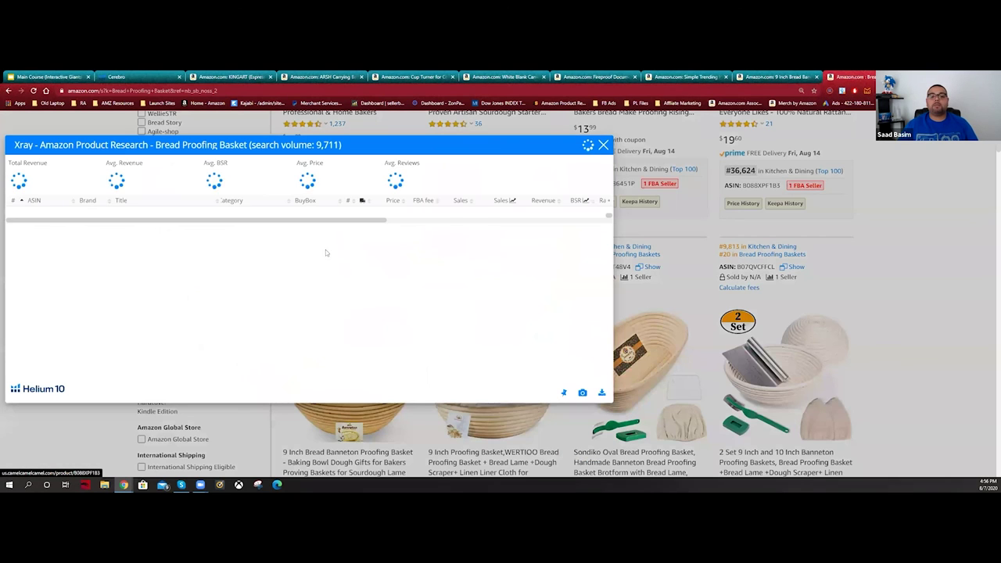
pyautogui.moveTo(297, 144); pyautogui.dragTo(412, 138)
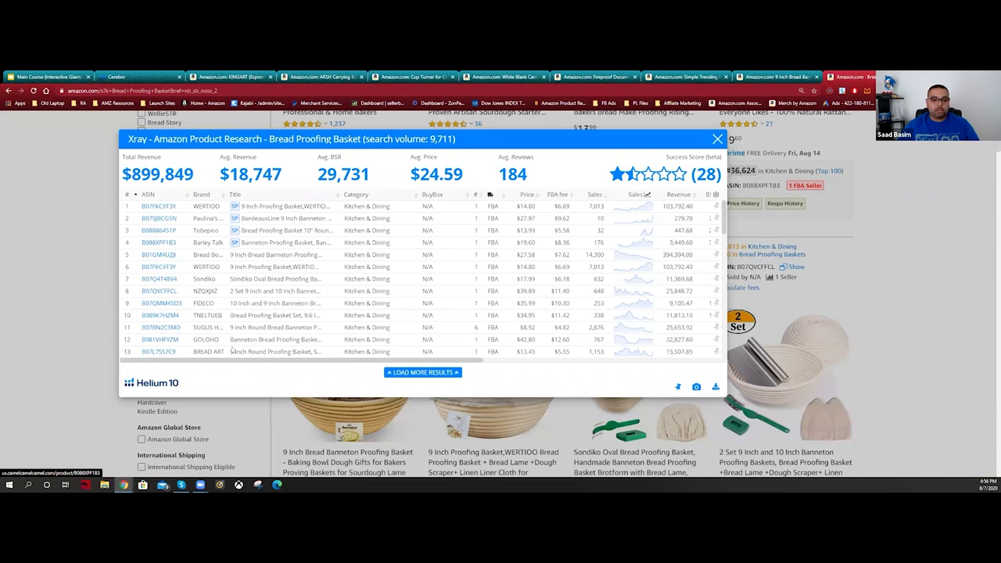
# - Examine the Xray revenue and review columns and view the all-time sales chart of the 9 inch banneton basket B01GM4UZJI
pyautogui.moveTo(234, 359); pyautogui.dragTo(329, 351)
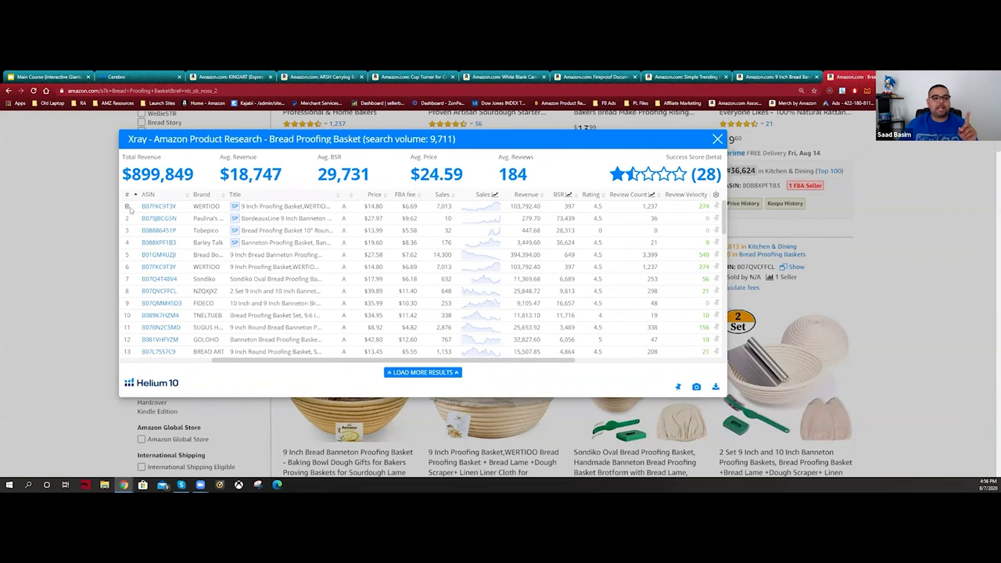
pyautogui.scroll(-1, 127, 208)
pyautogui.scroll(-3, 127, 208)
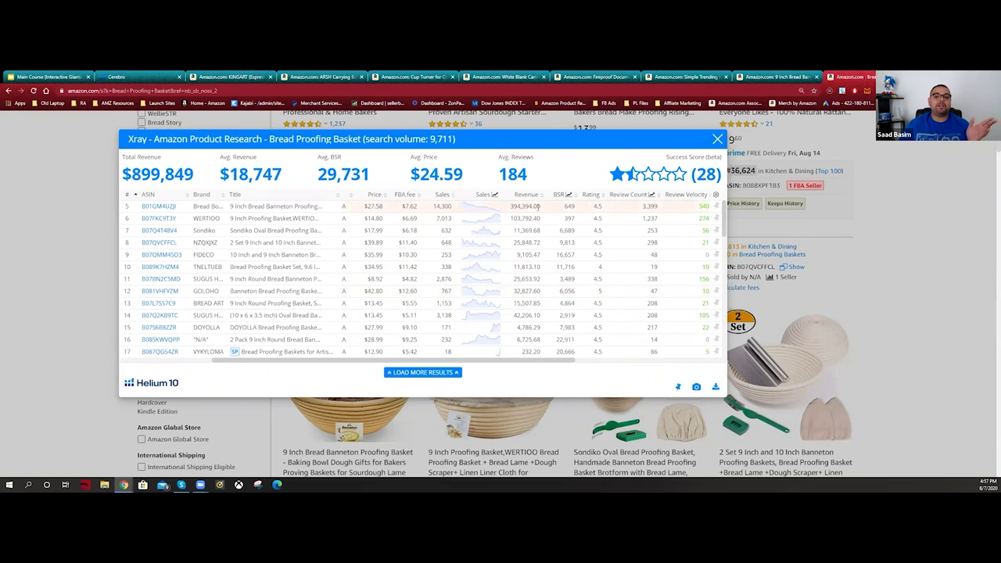
pyautogui.click(469, 209)
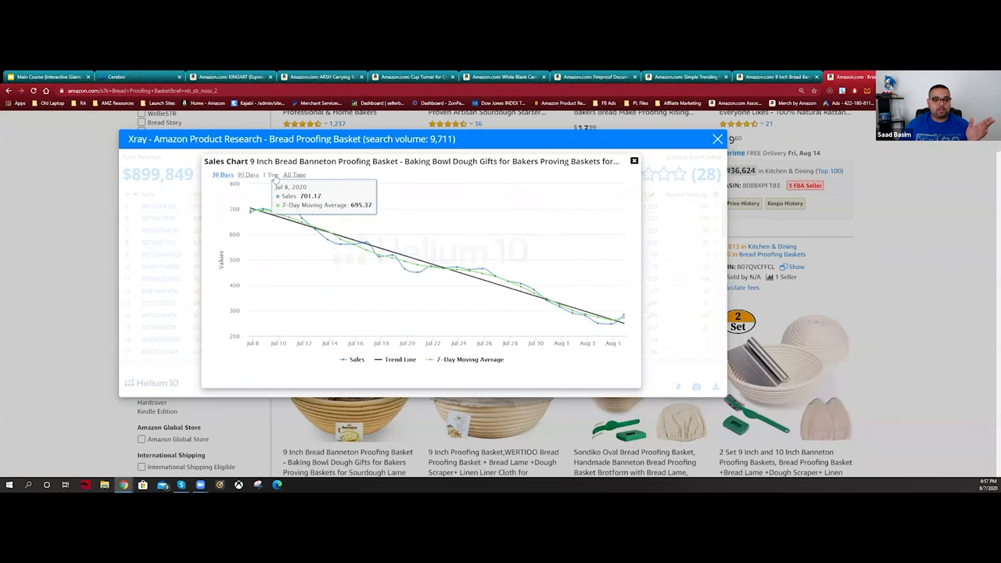
pyautogui.click(295, 176)
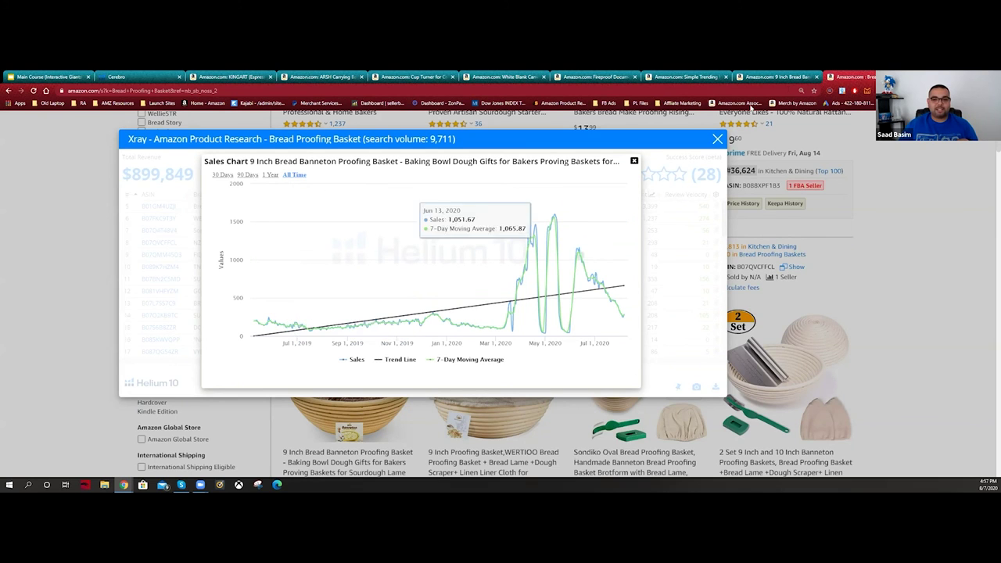
pyautogui.click(635, 161)
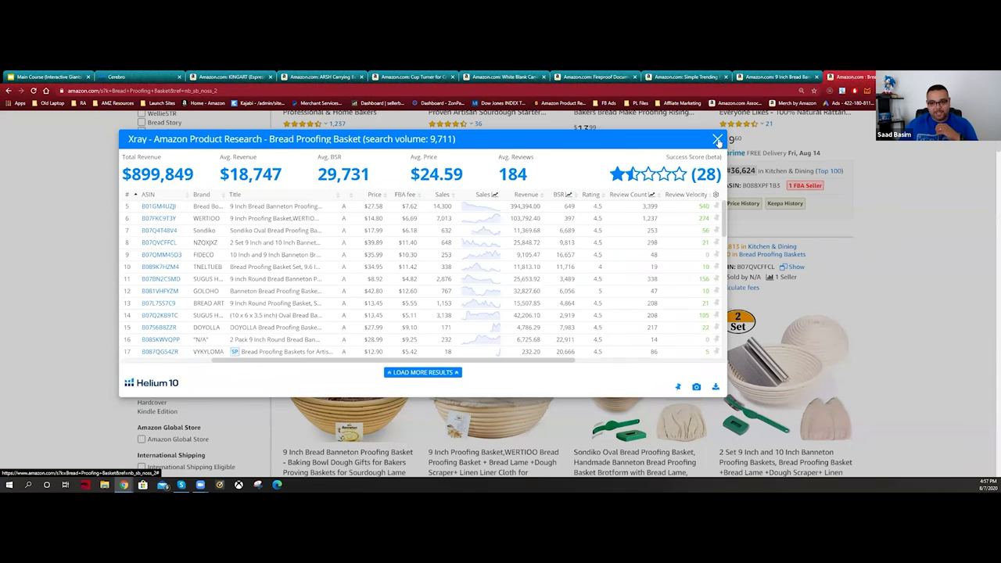
# - Sort the Xray results by ascending review count, examine the revenue of baskets with few reviews, and close Xray
pyautogui.scroll(5, 583, 290)
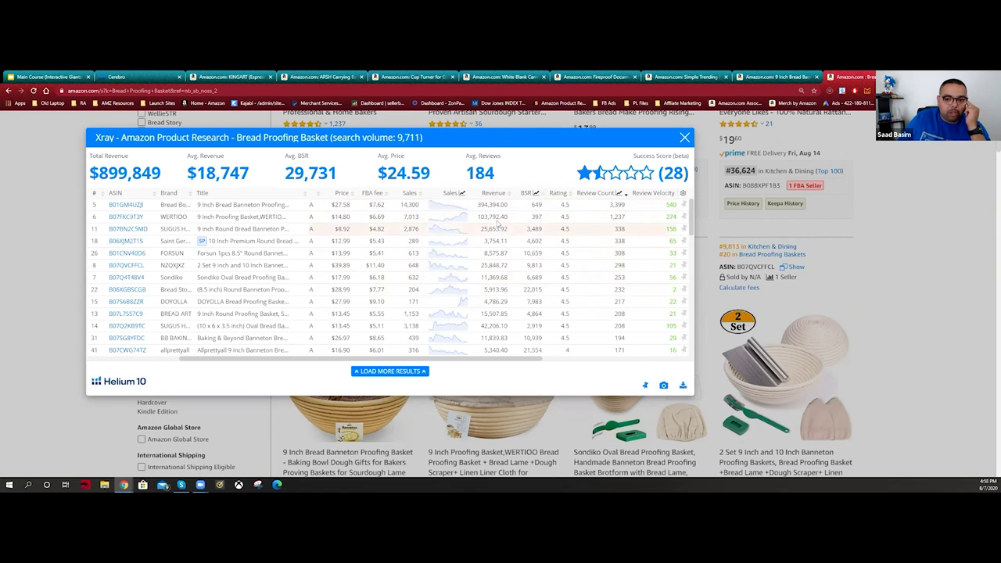
pyautogui.click(96, 242)
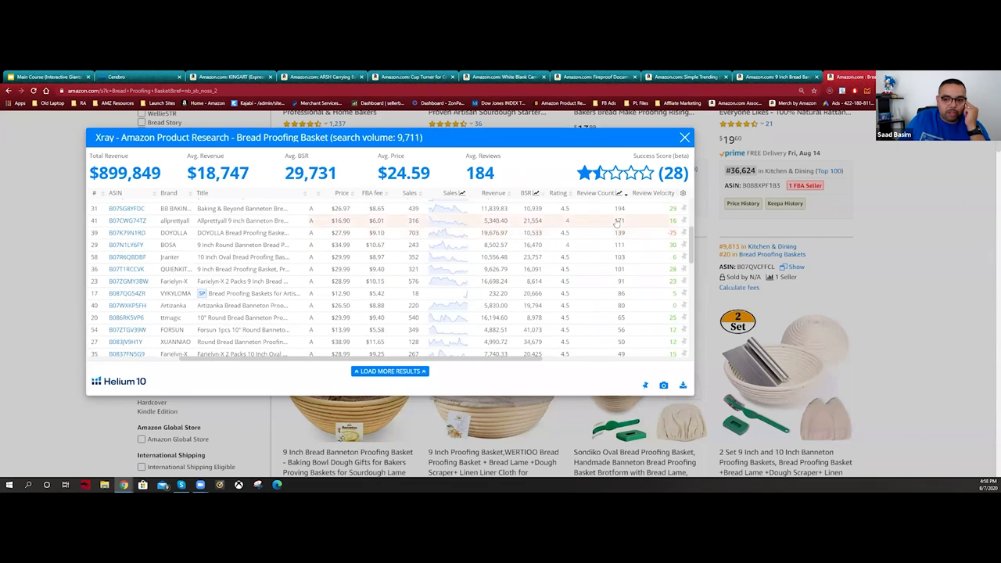
pyautogui.click(617, 193)
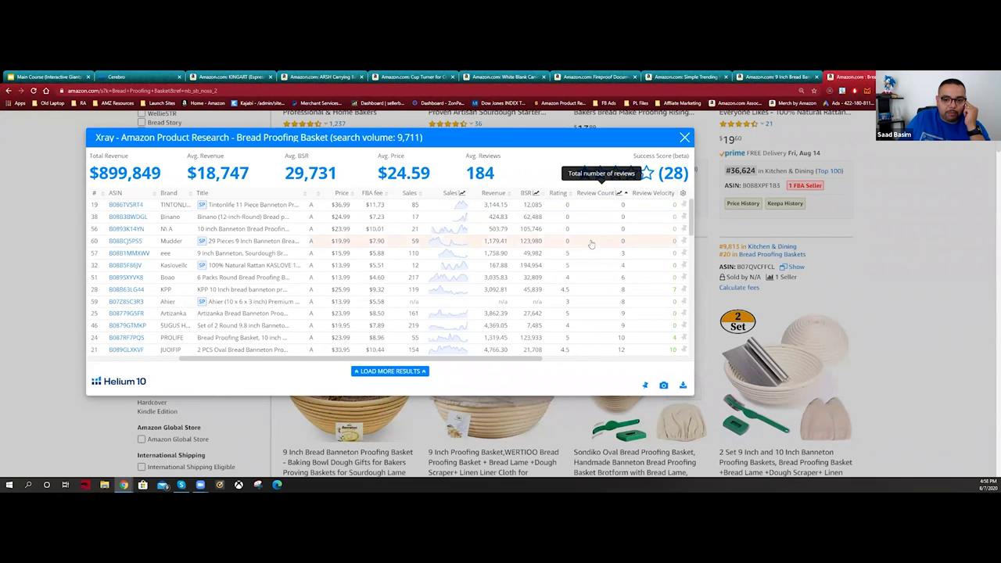
pyautogui.scroll(-2, 491, 286)
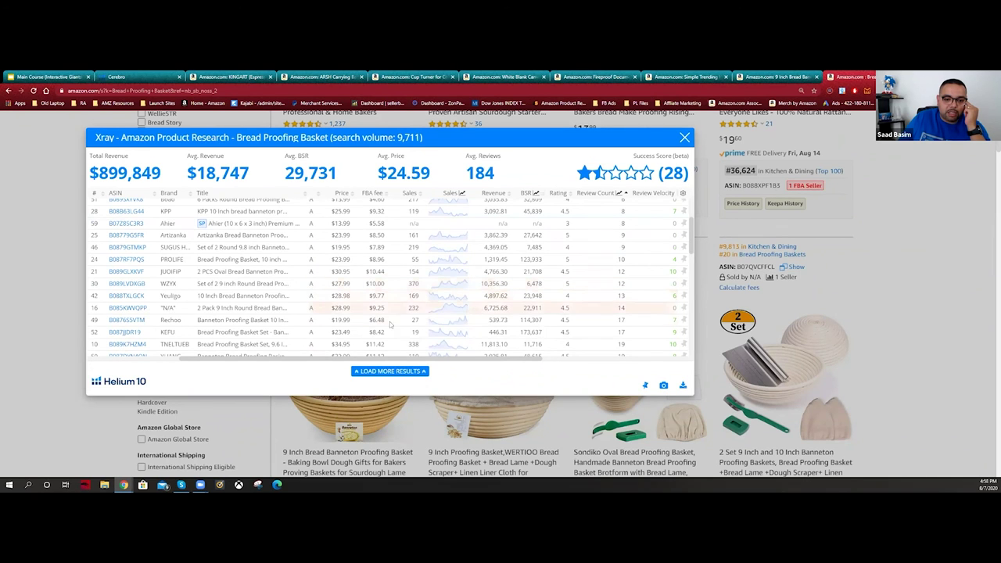
pyautogui.scroll(-3, 141, 294)
pyautogui.moveTo(136, 318)
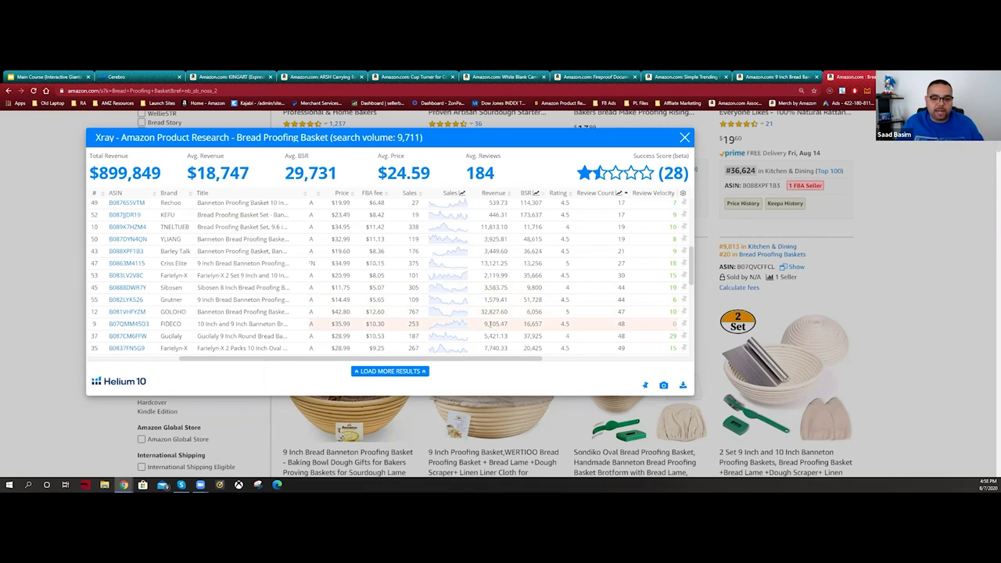
pyautogui.scroll(-1, 486, 323)
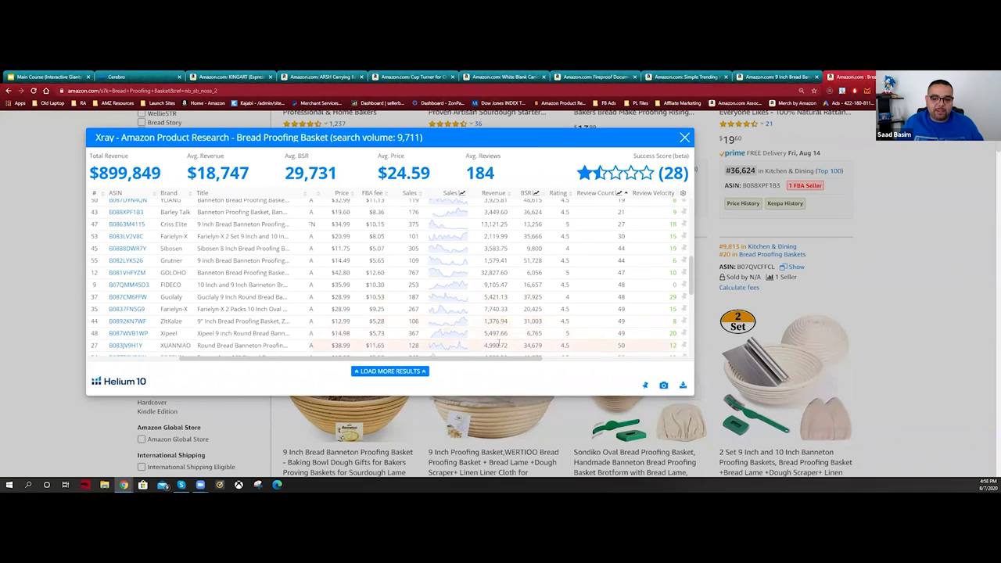
pyautogui.scroll(-1, 503, 322)
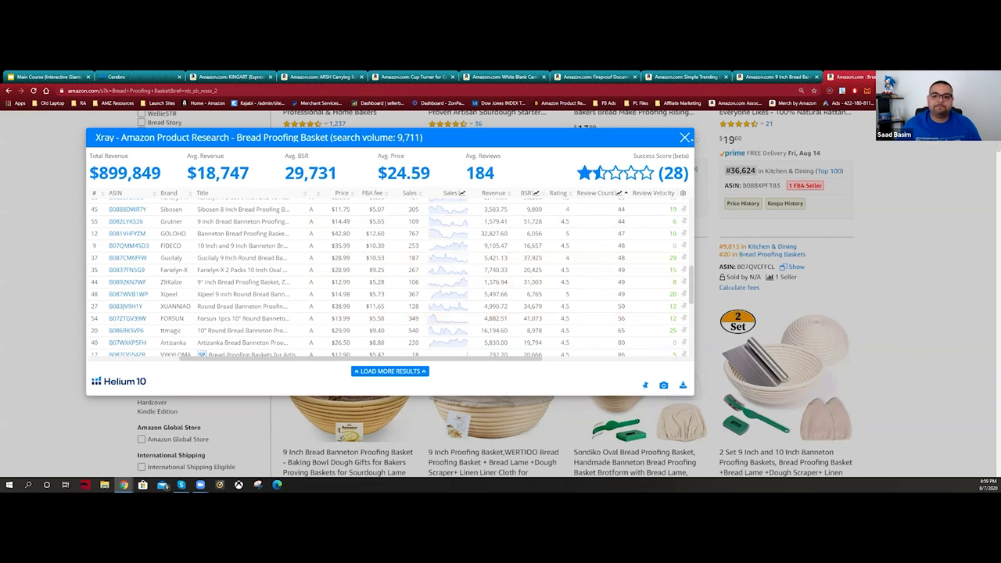
pyautogui.click(685, 138)
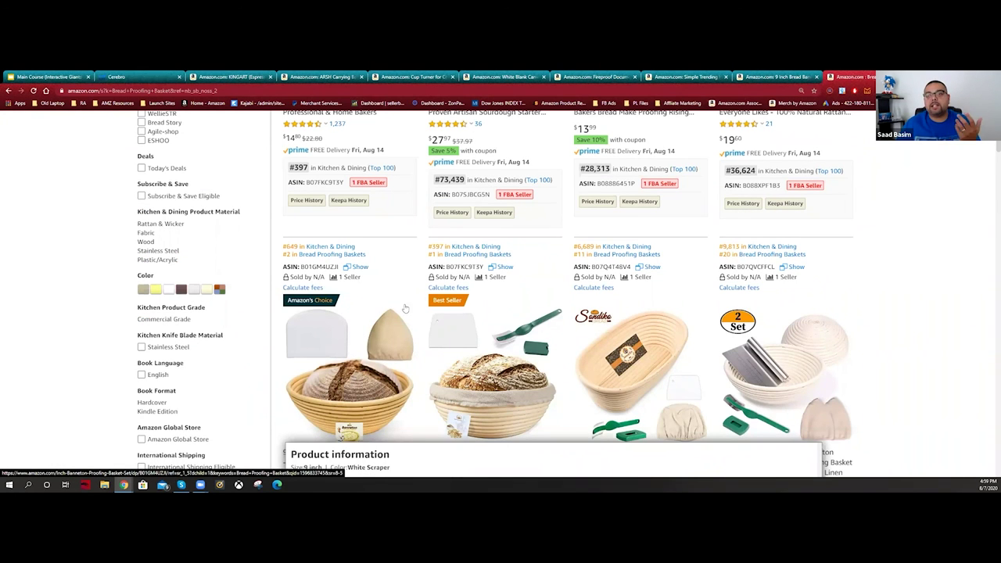
# - Run Xray again from the Helium 10 extension on the bread proofing basket results, look over the data and close it
pyautogui.click(855, 91)
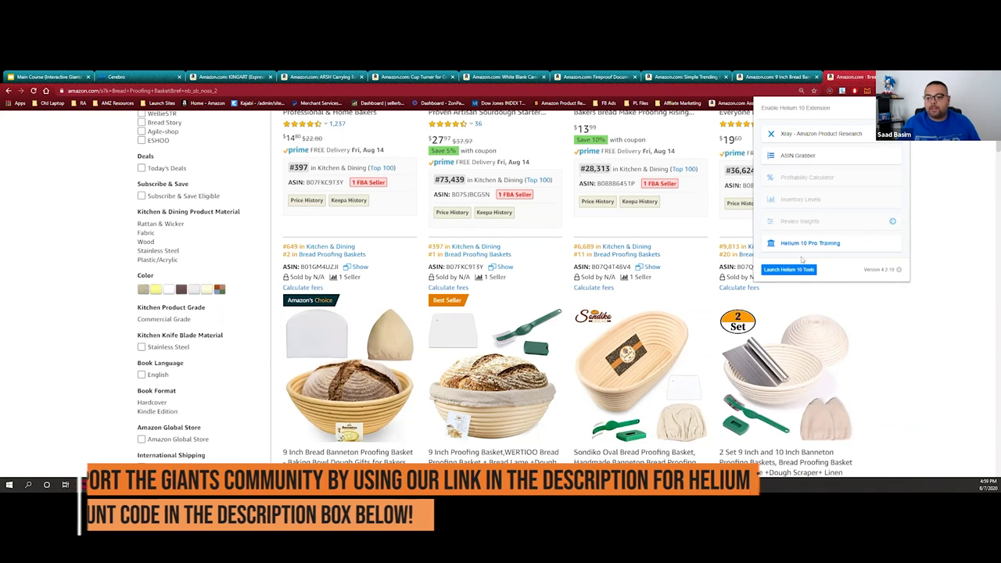
pyautogui.click(814, 136)
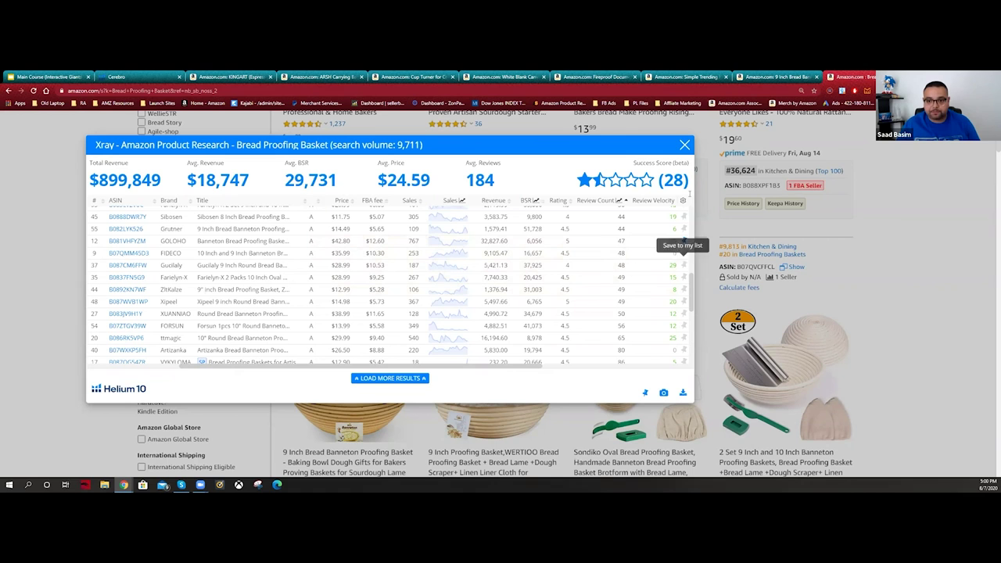
pyautogui.click(685, 146)
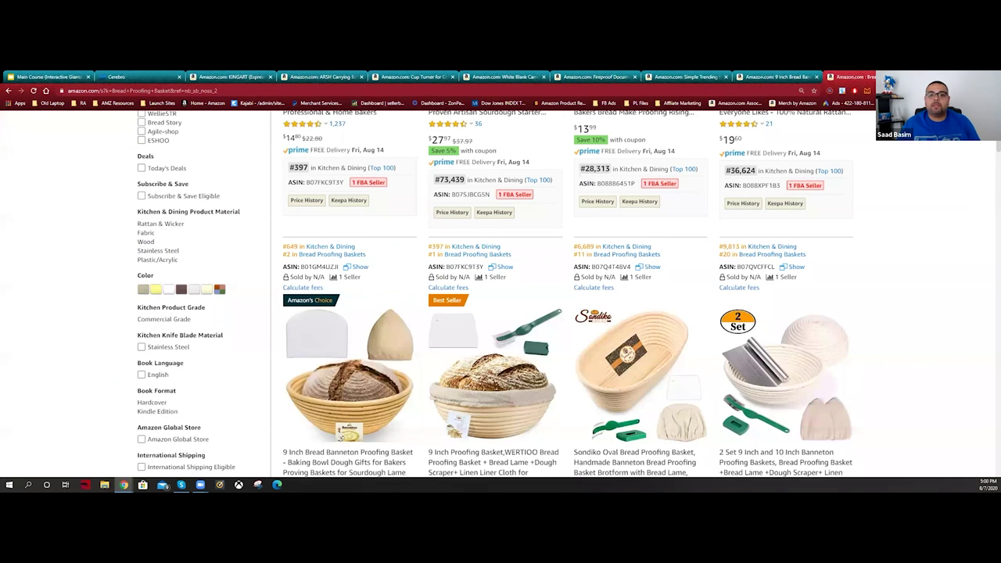
# - Close the bread proofing basket search and the 9 inch bread basket listing to return to the Simple Trending listing
pyautogui.hotkey('ctrl', 'w')
pyautogui.click(838, 77)
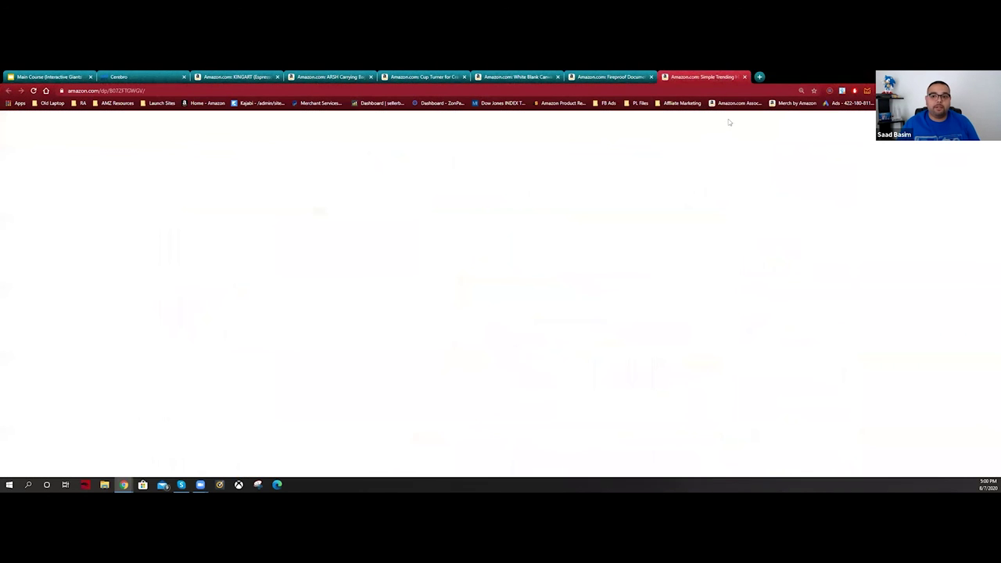